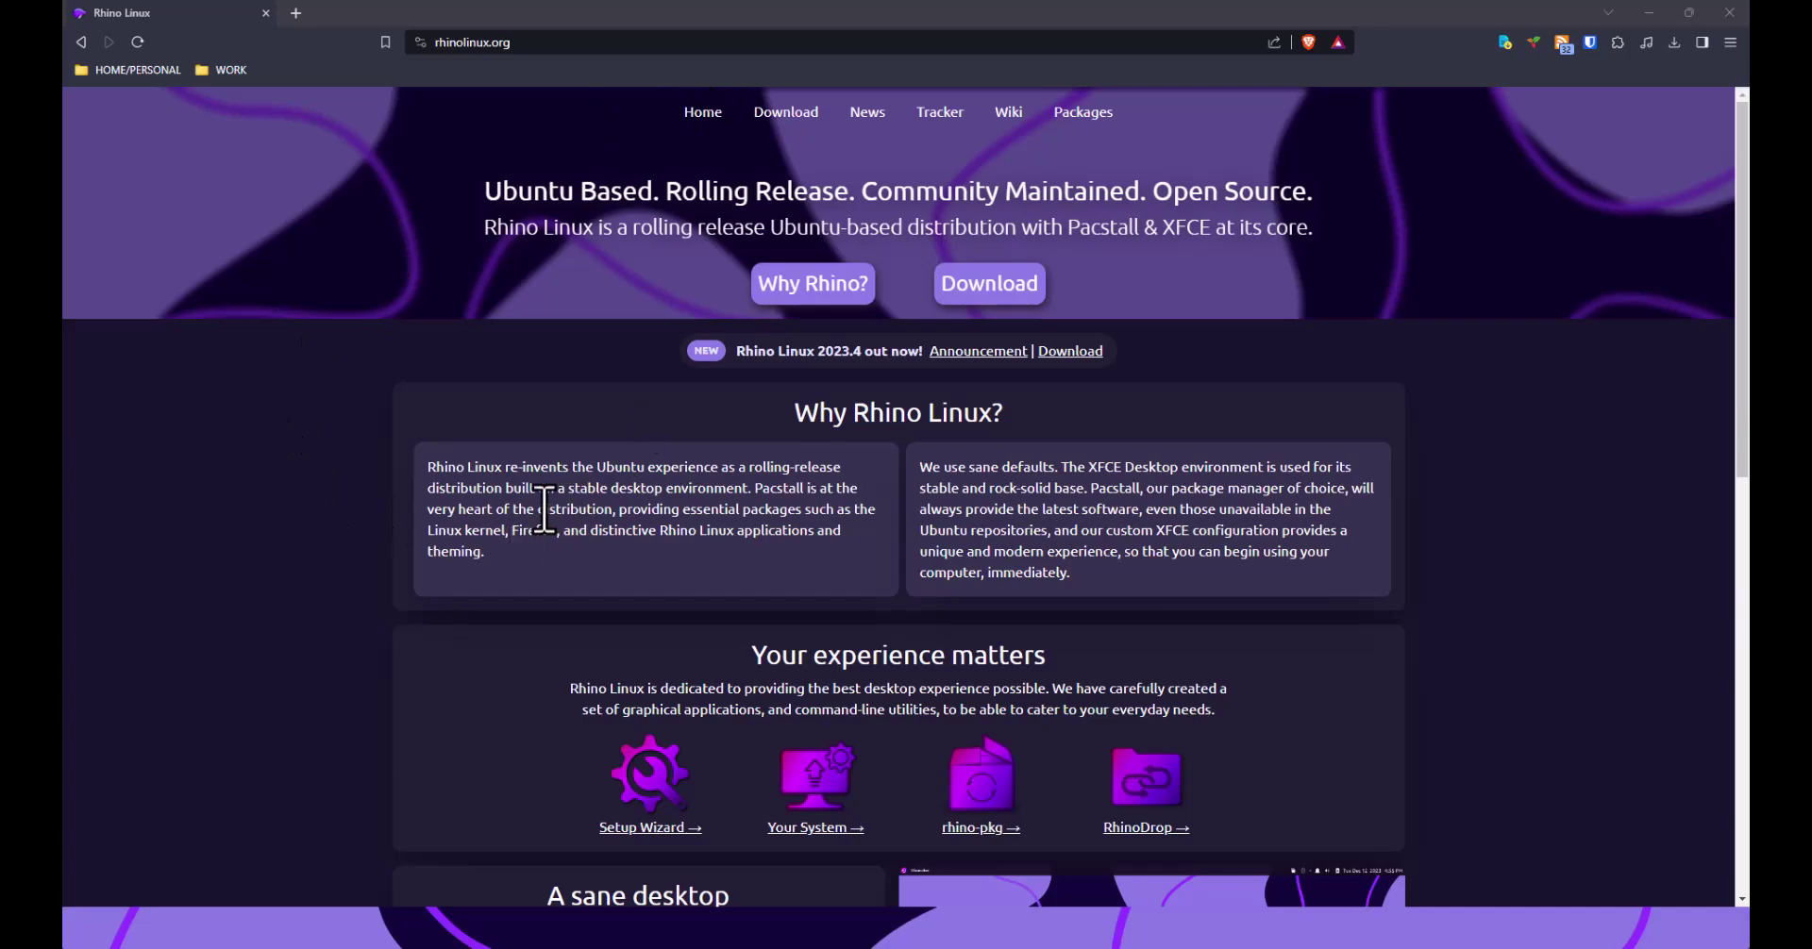
Read through the feature sections of the Rhino Linux homepage
scroll(564, 500, down, 2)
scroll(564, 500, down, 1)
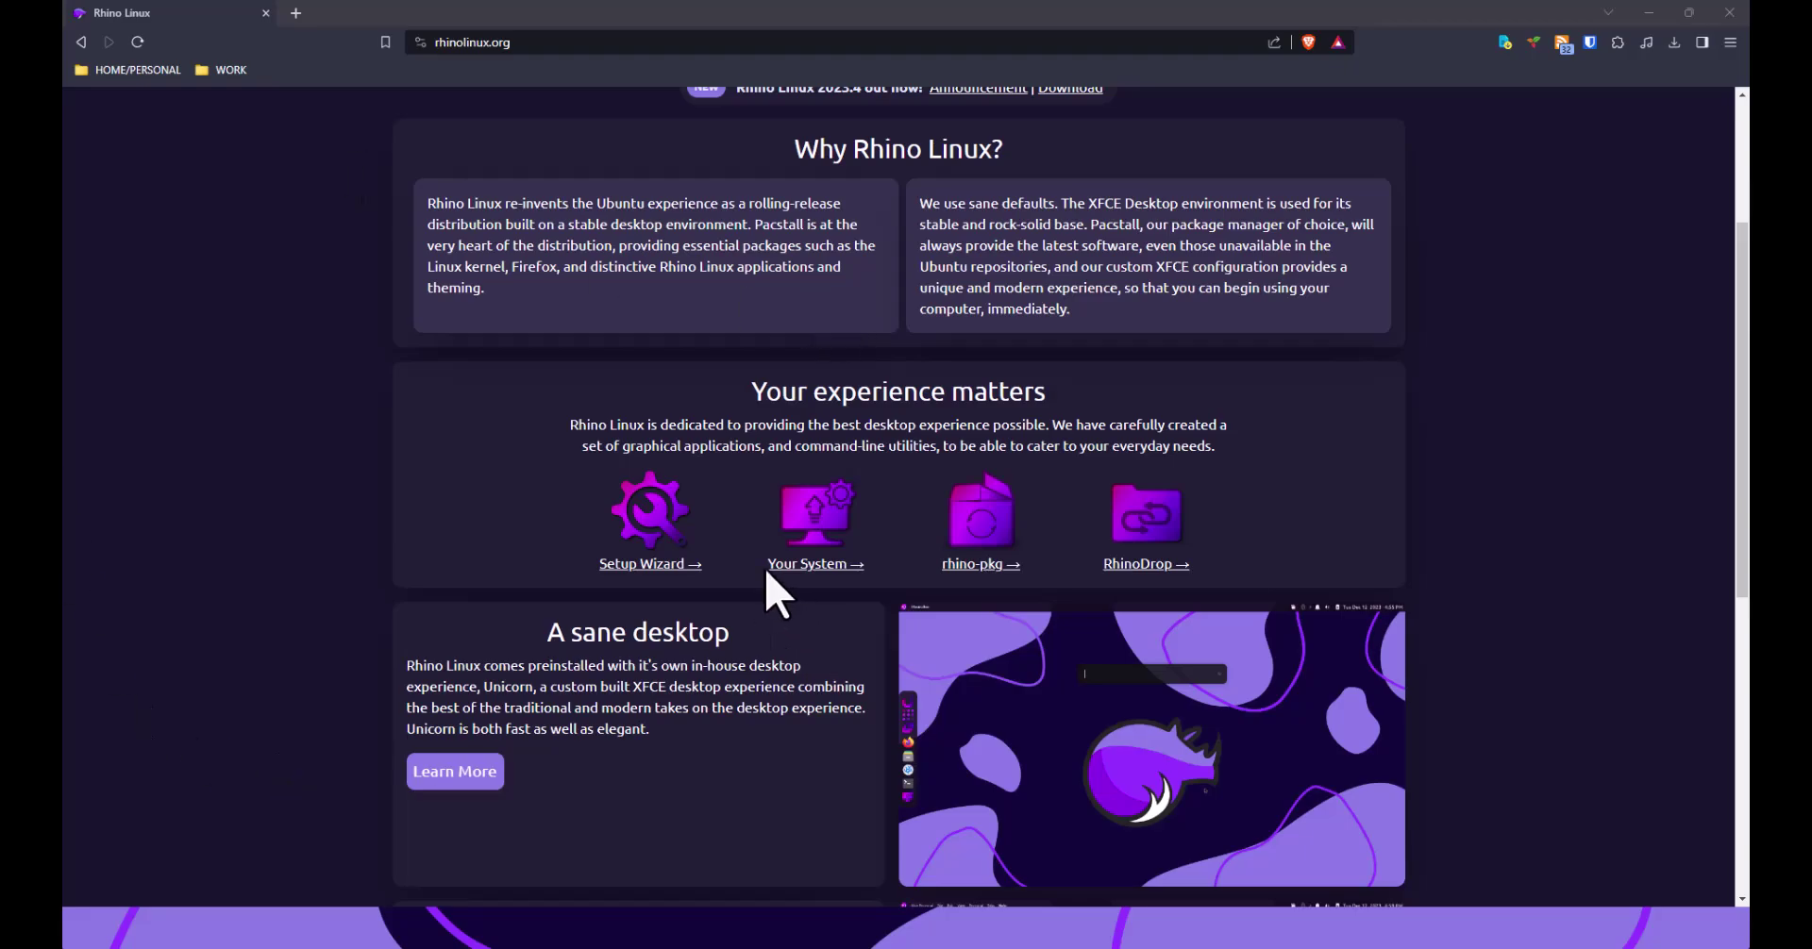
scroll(906, 574, down, 2)
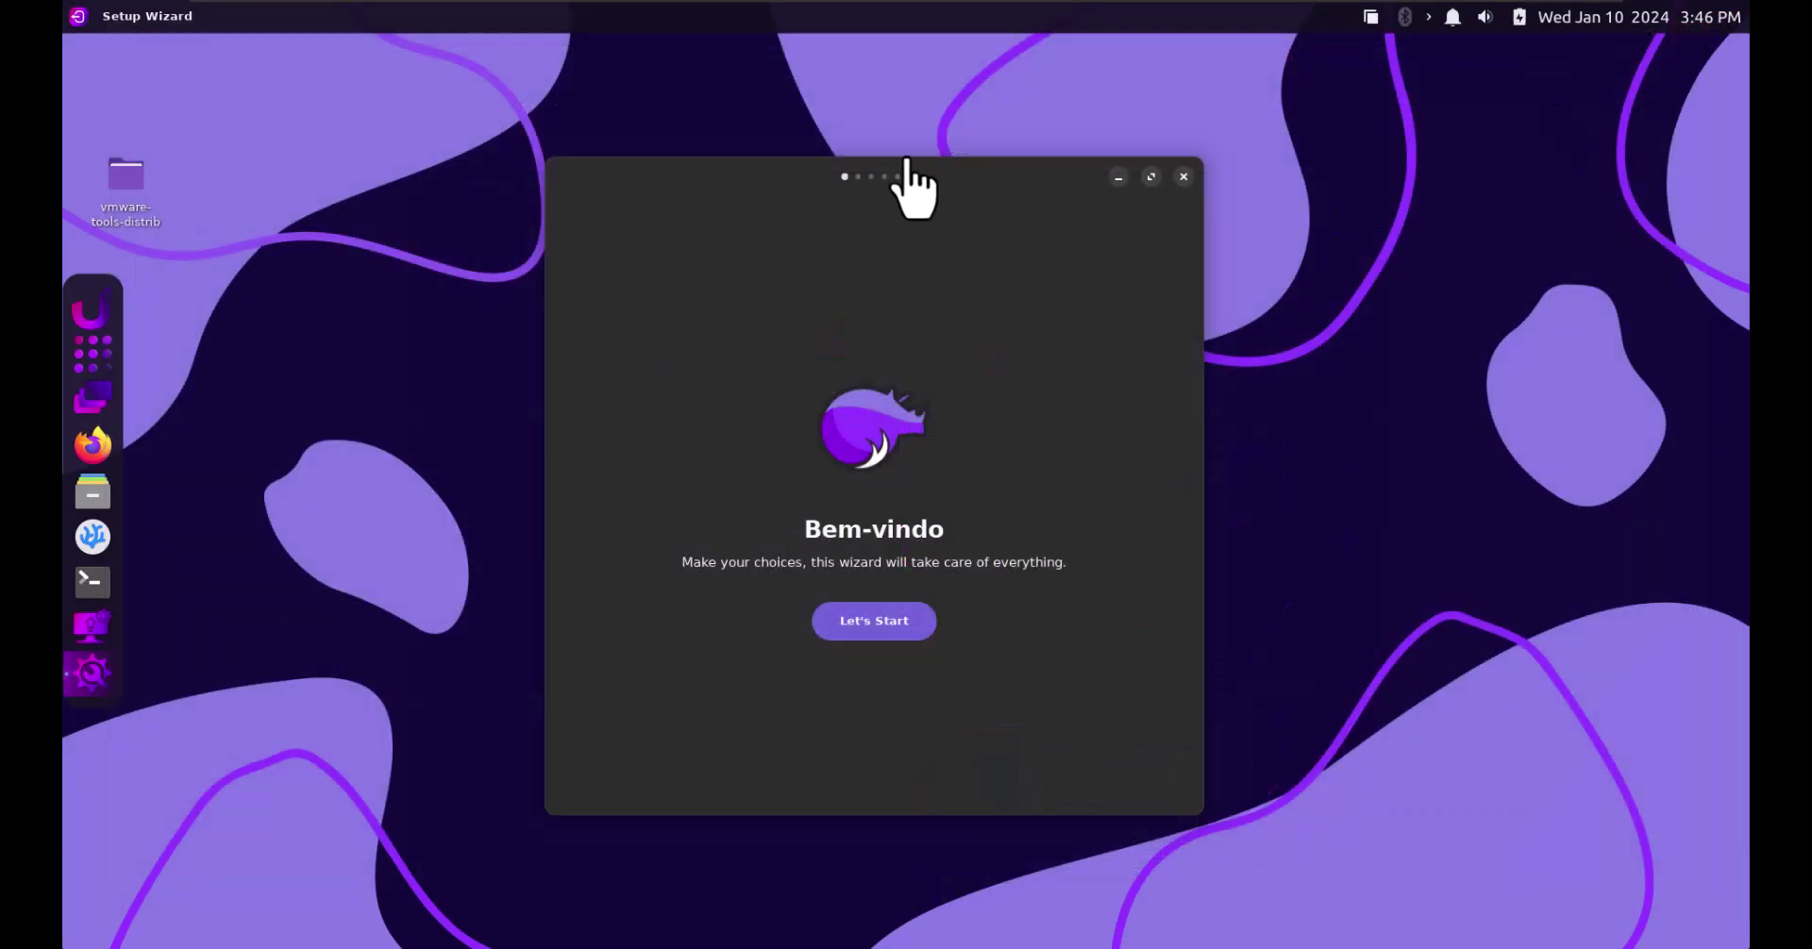
Start the Setup Wizard and accept the dark color scheme
drag(1053, 185, 1019, 249)
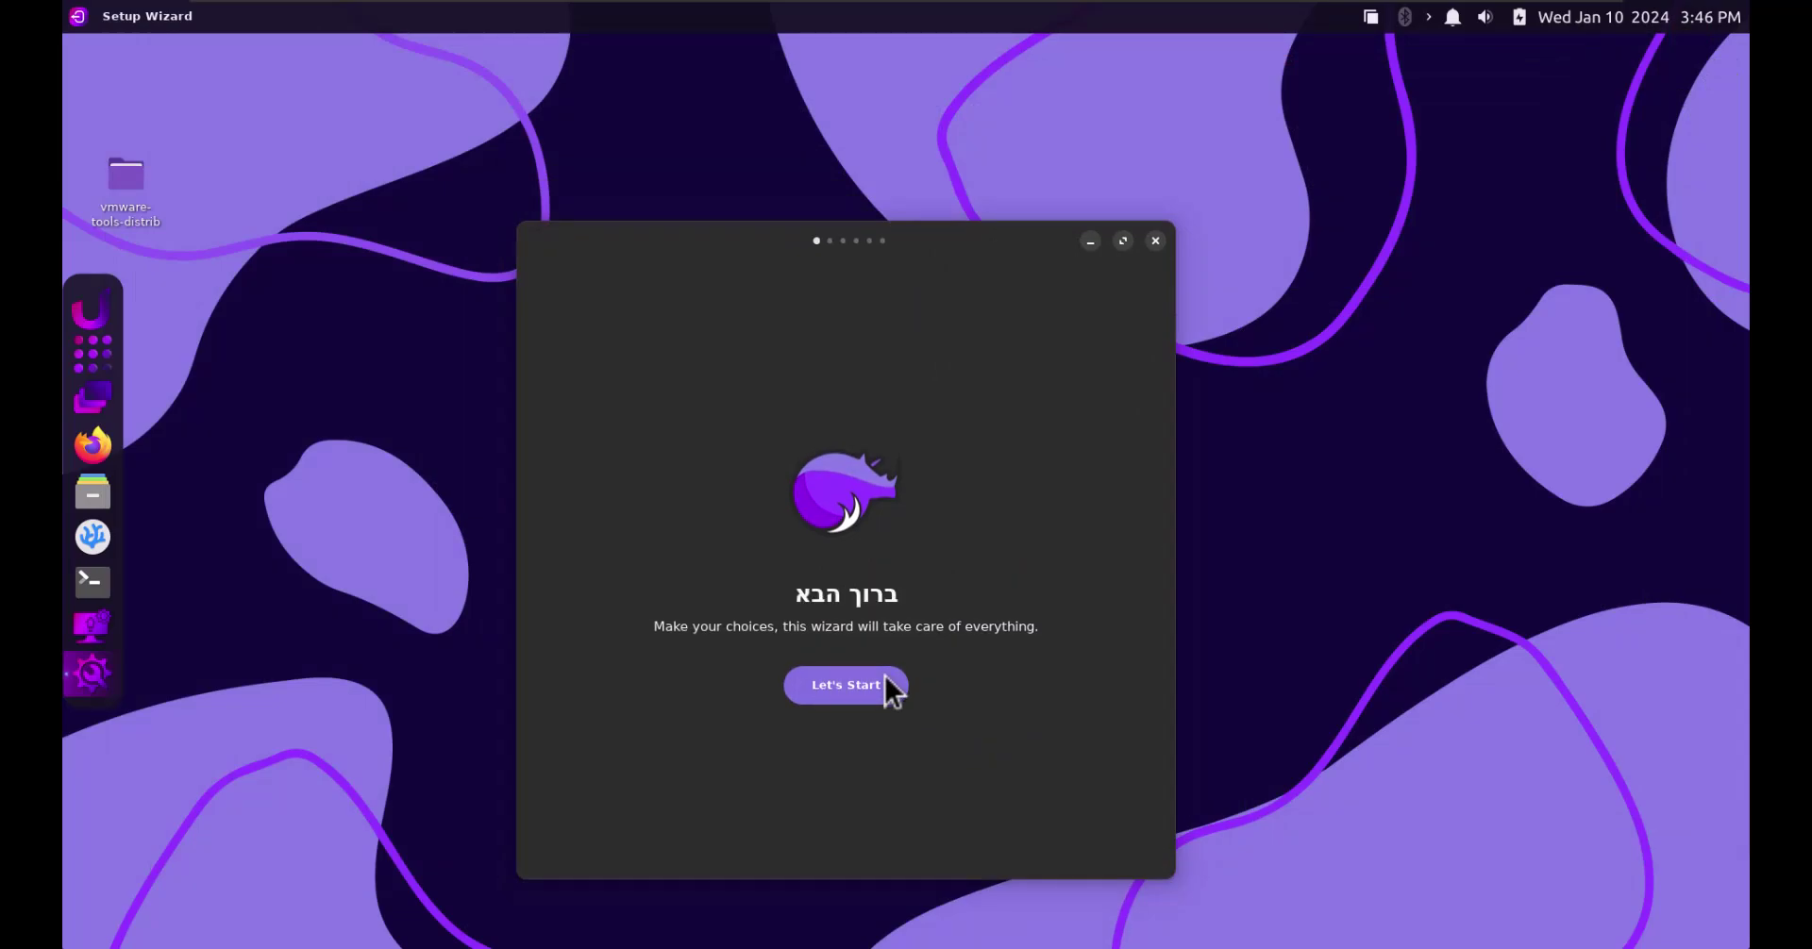
drag(712, 258, 661, 247)
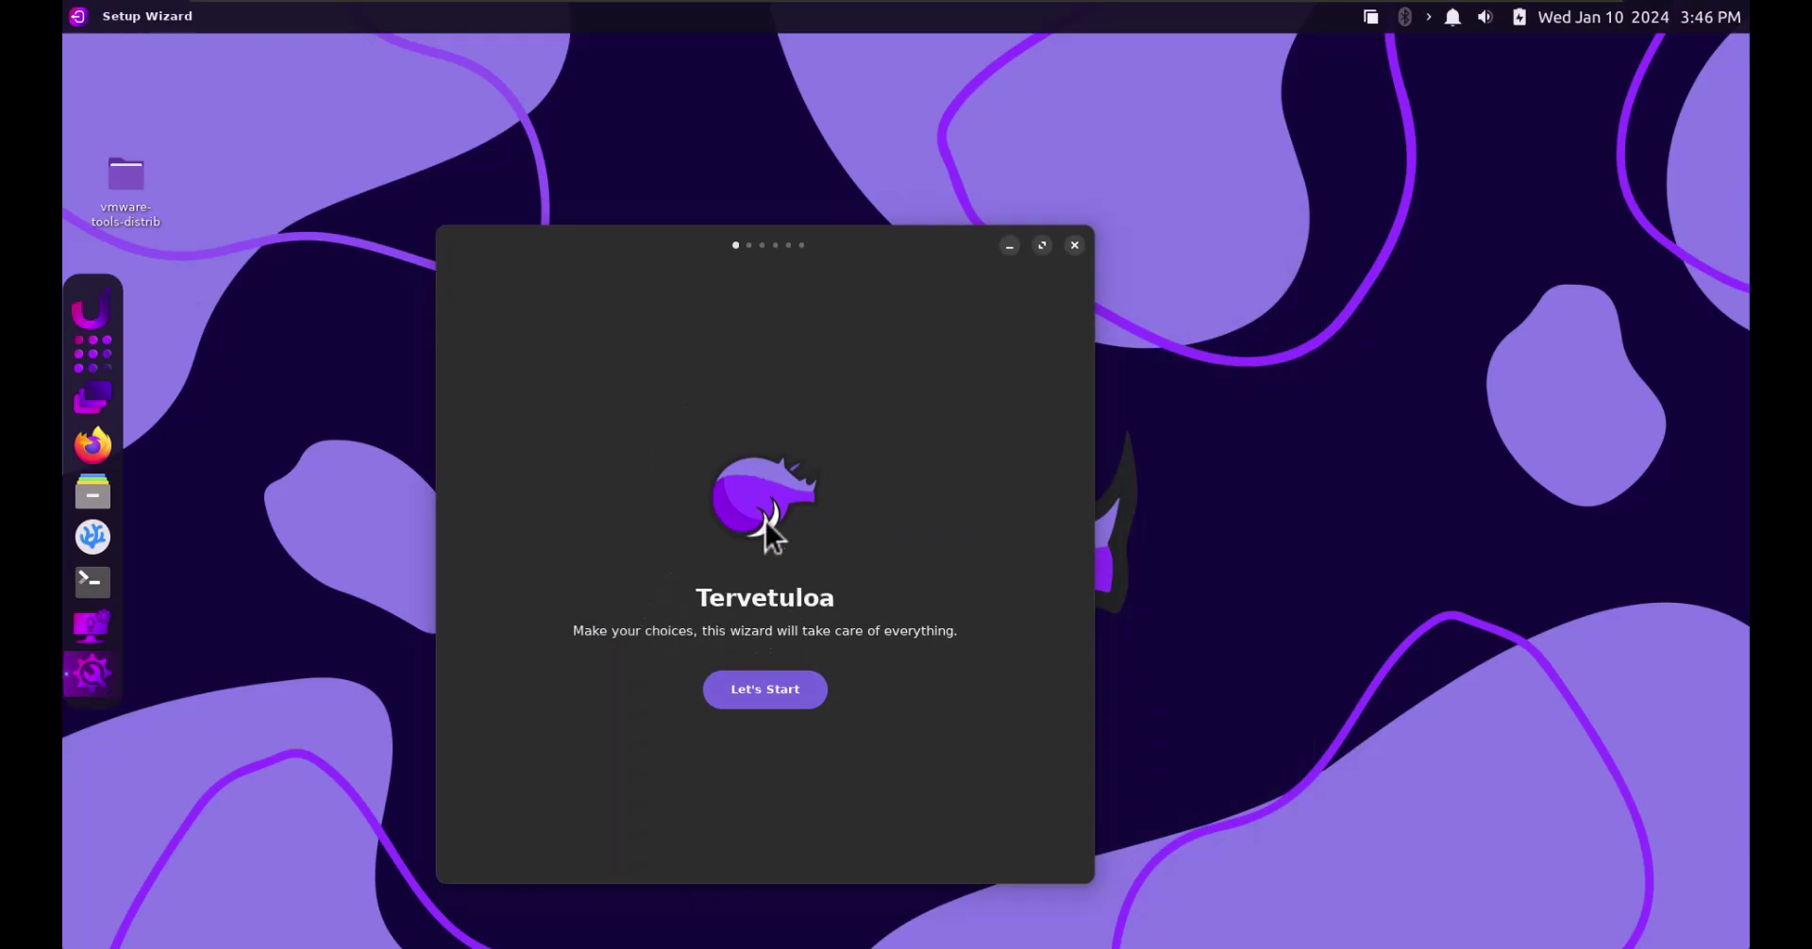
click(753, 696)
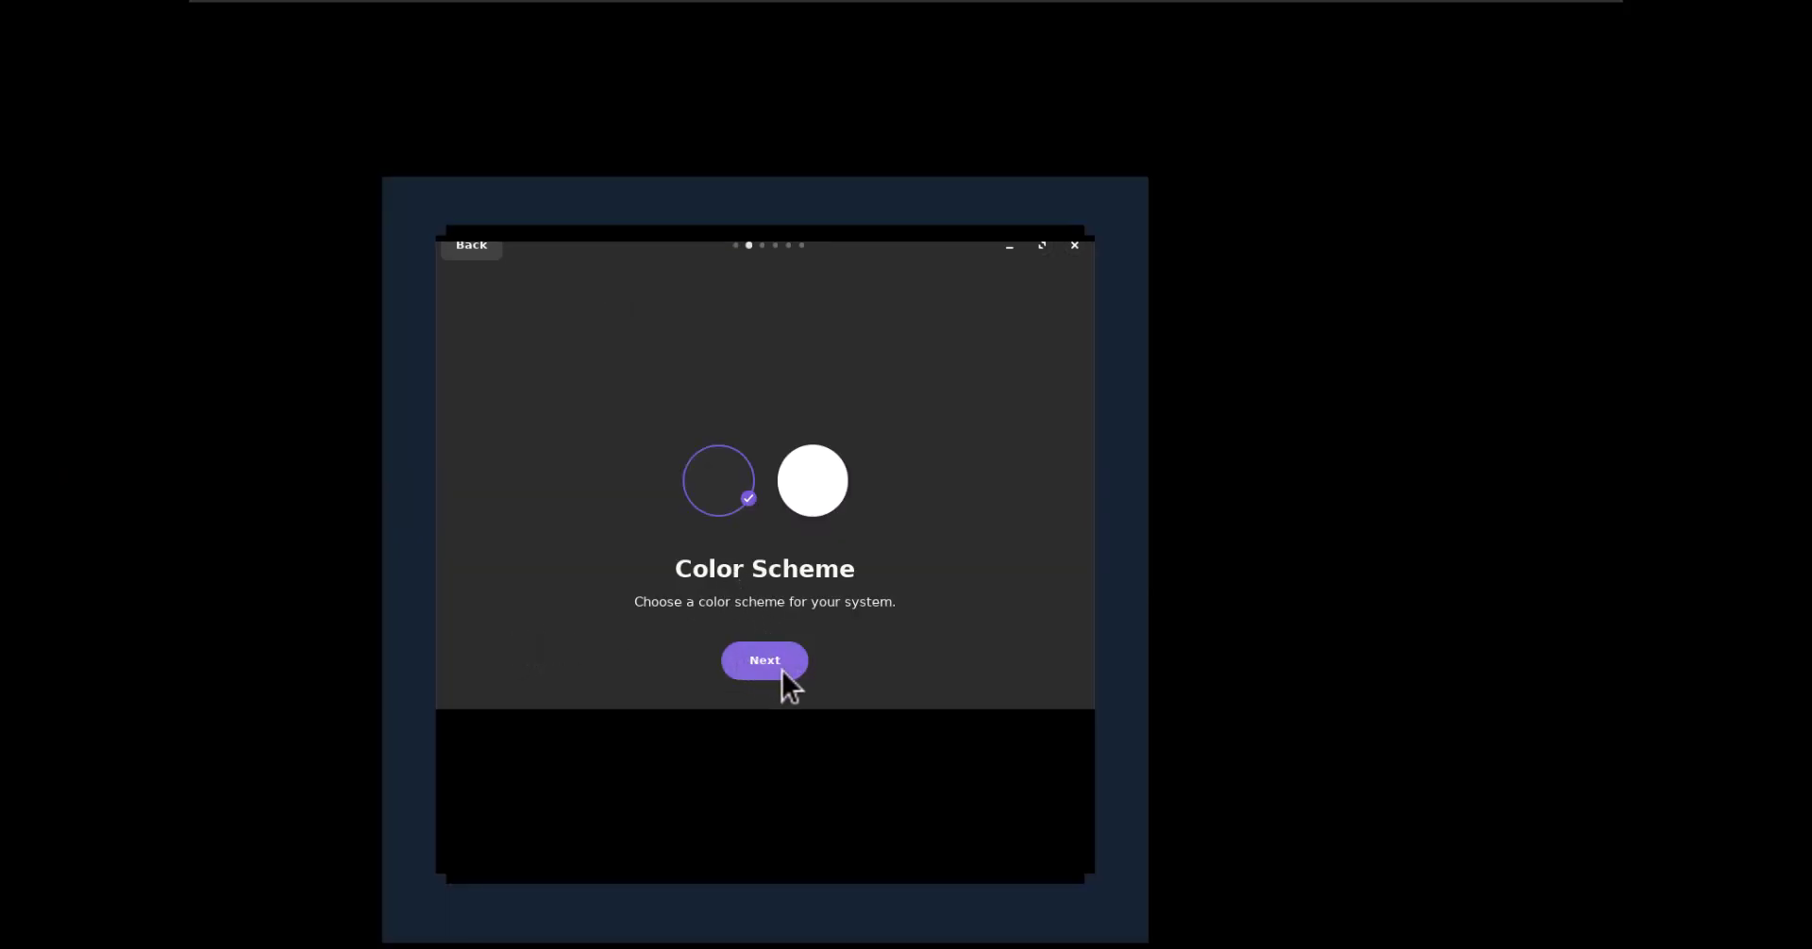
click(768, 666)
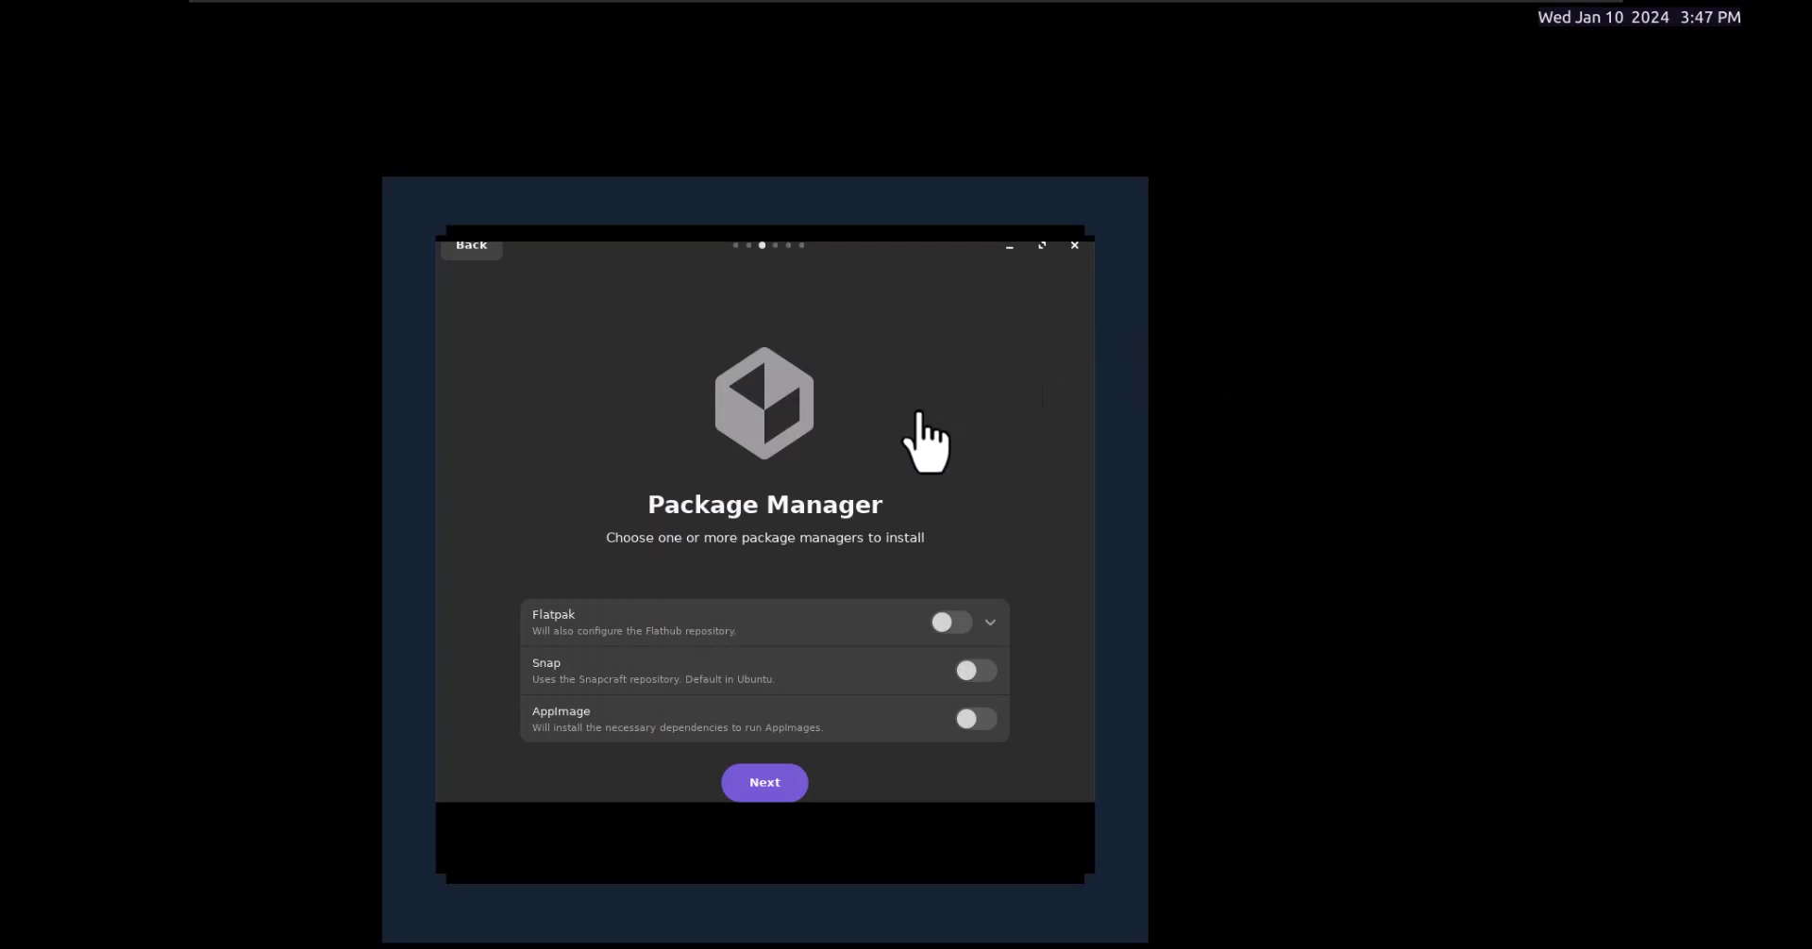
Choose Flatpak and AppImage as package managers to install and enter the account password to authorize the changes
click(939, 623)
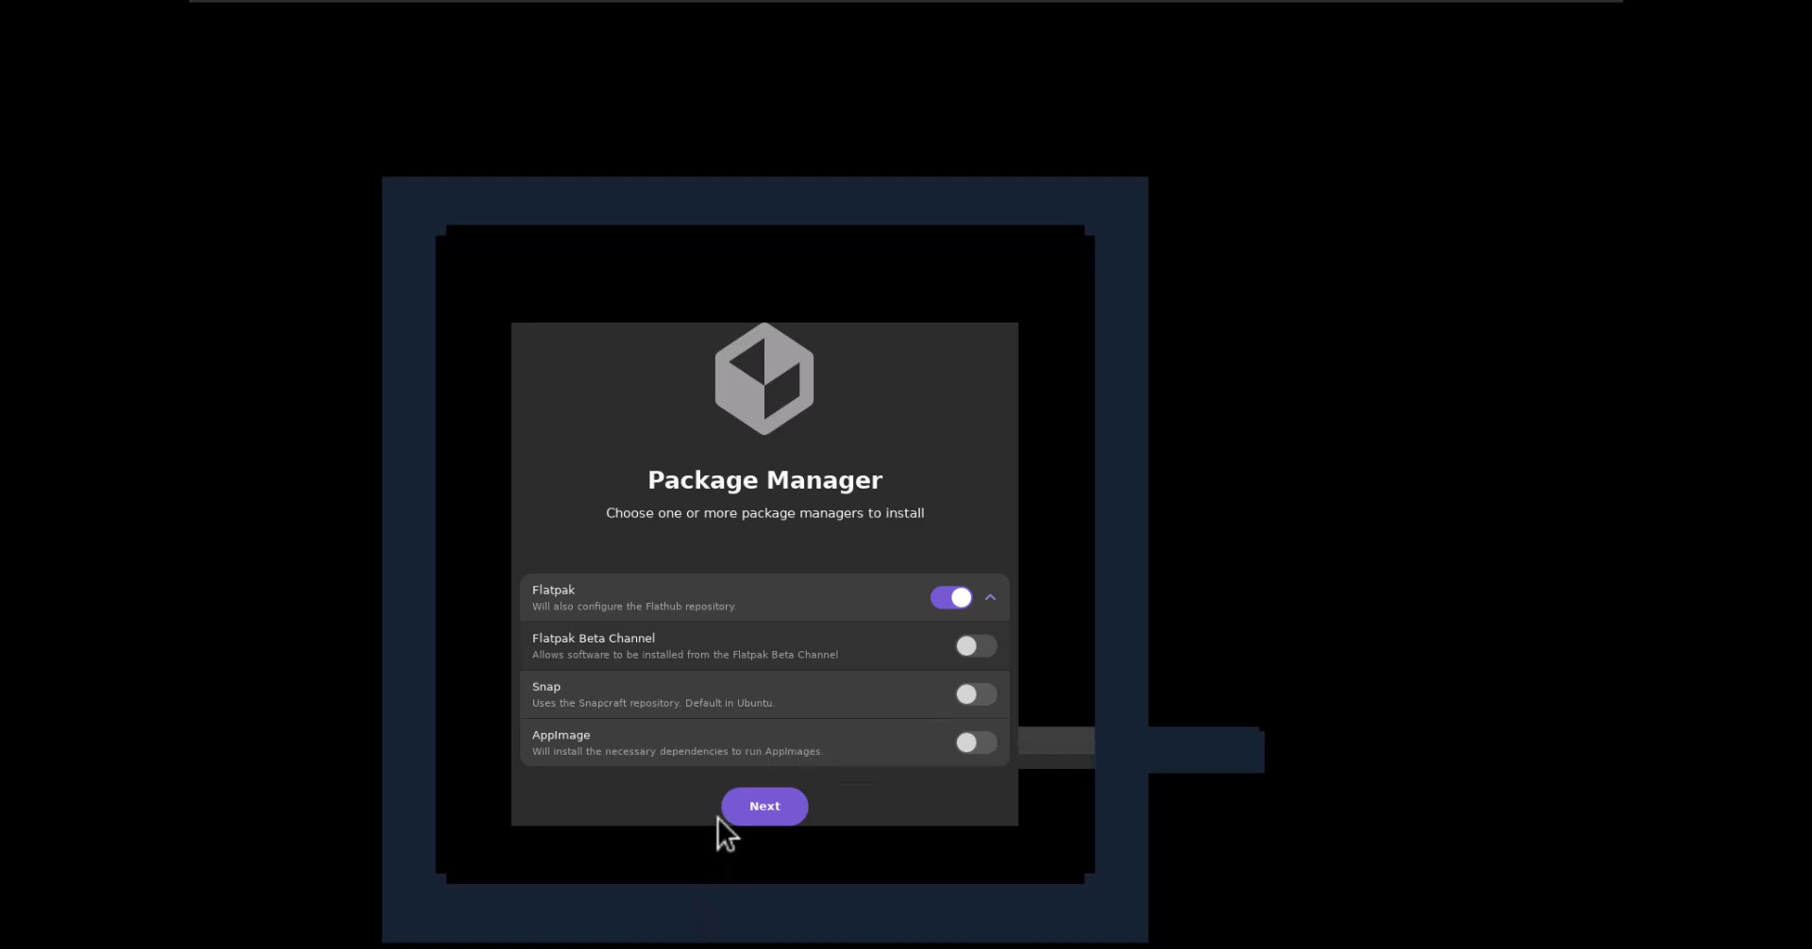
click(972, 743)
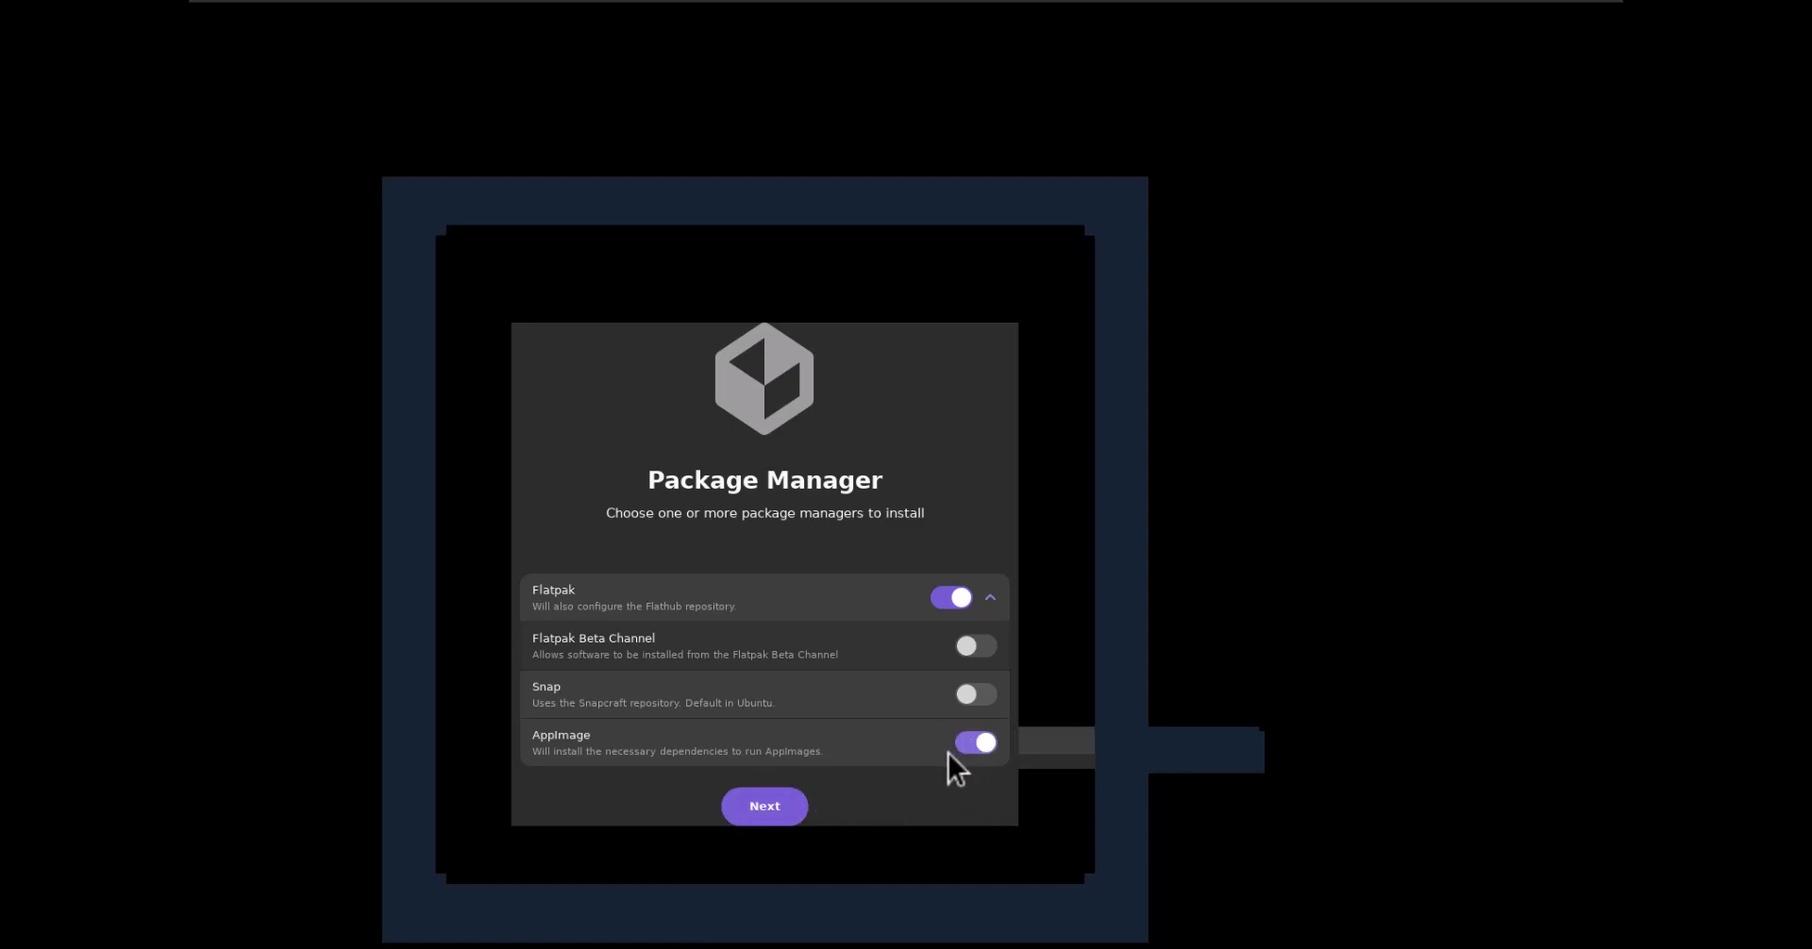
click(764, 808)
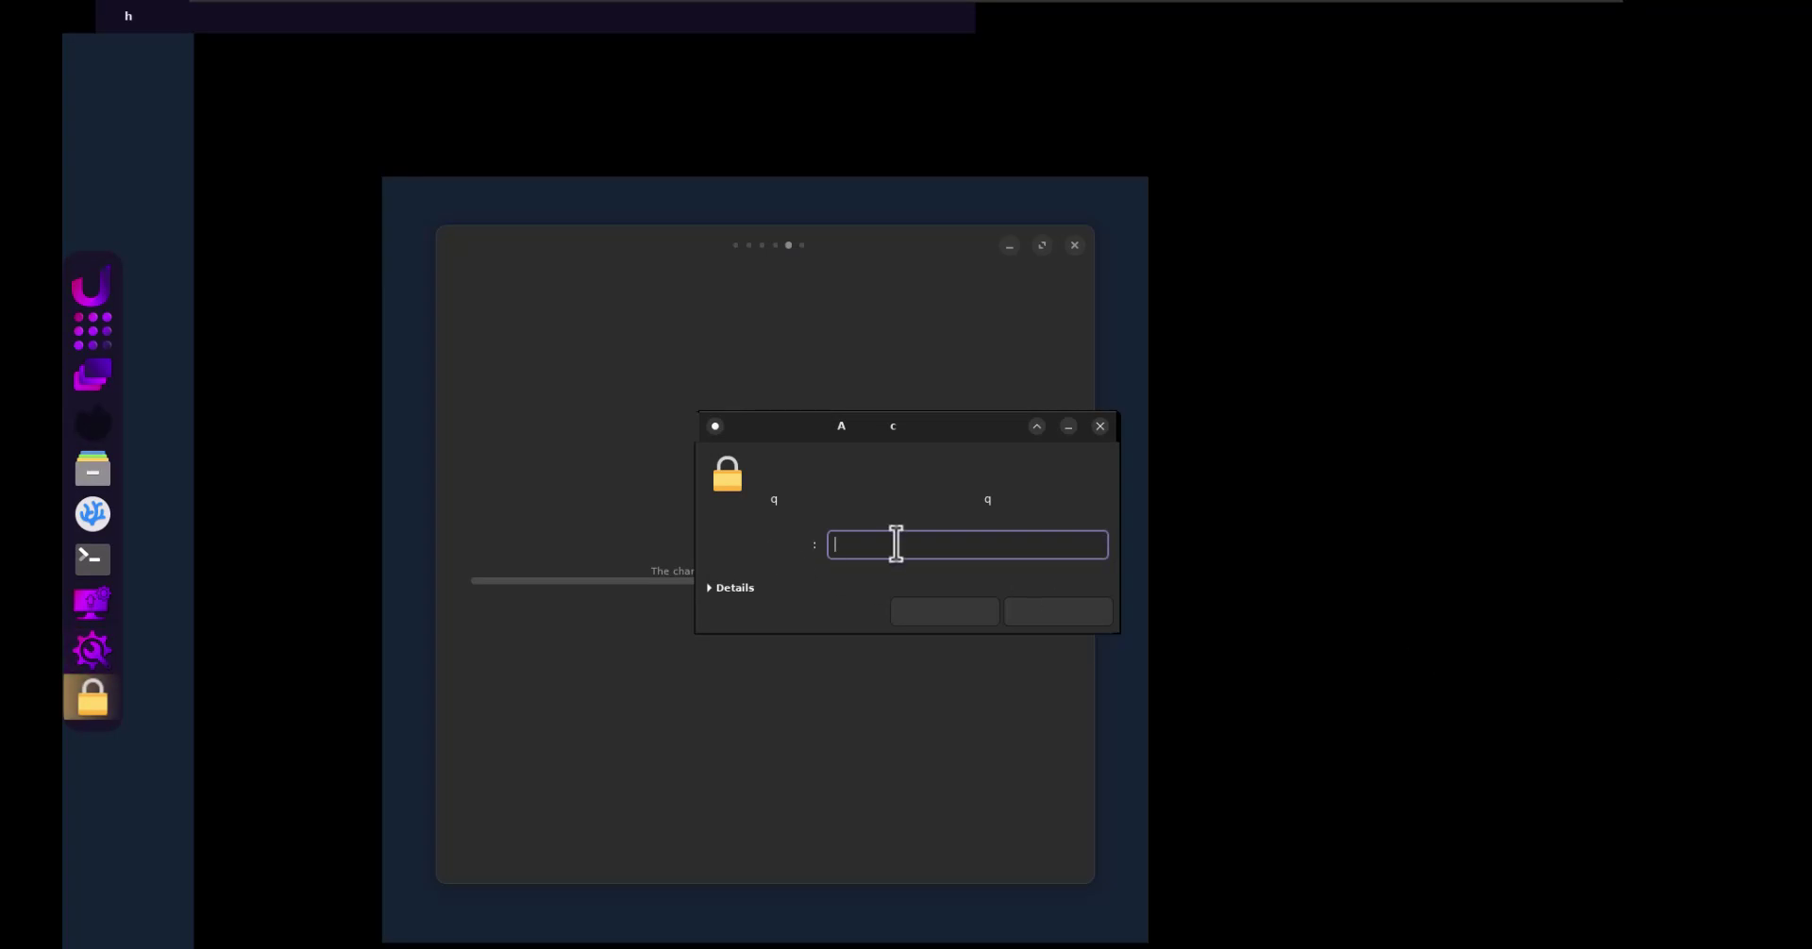
text(*)
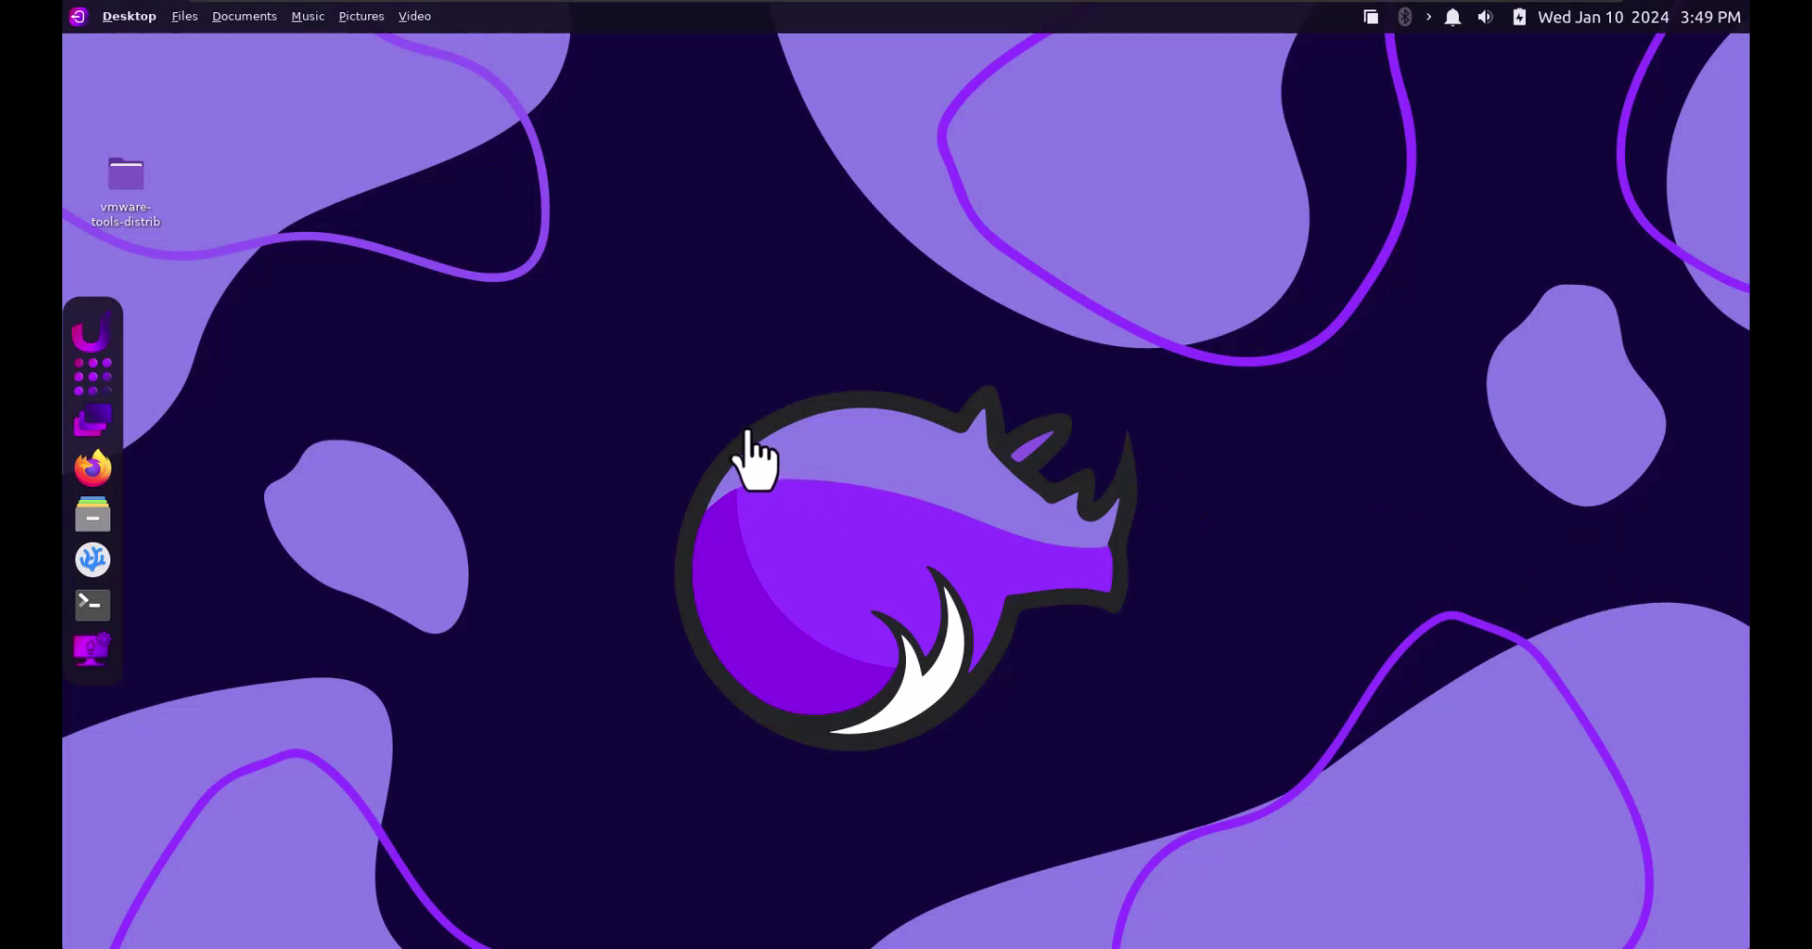
Permanently delete the vmware-tools-distrib folder from the desktop
right_click(124, 179)
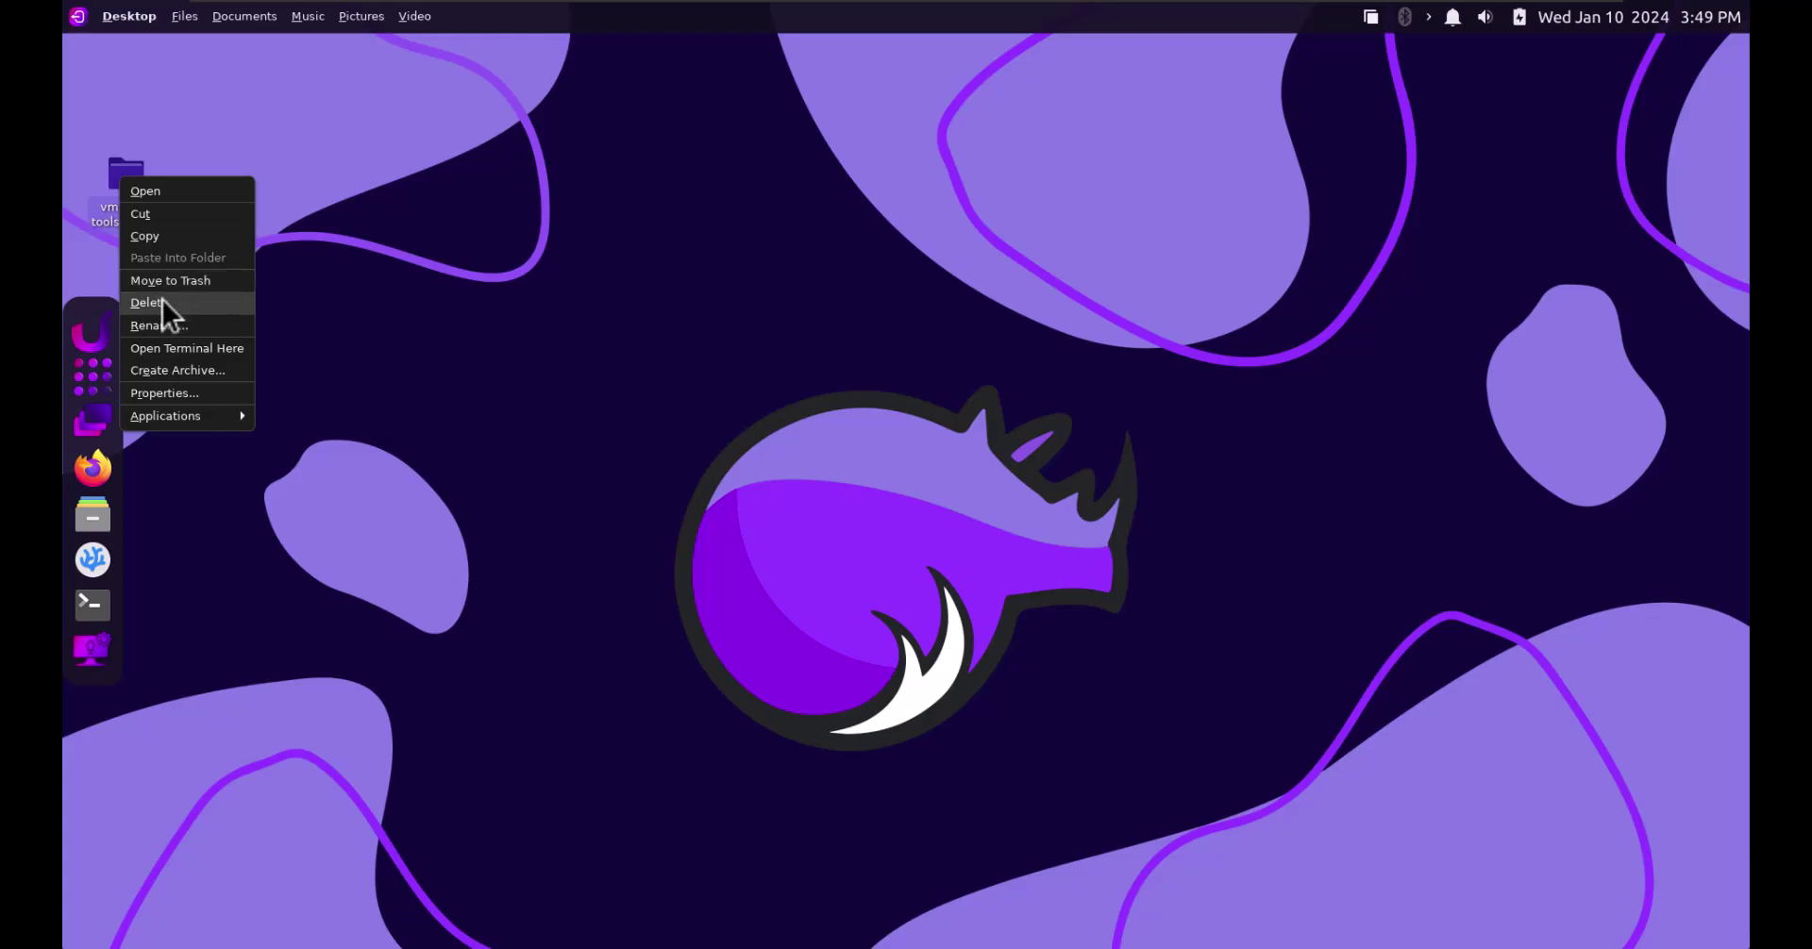
click(162, 300)
click(1021, 518)
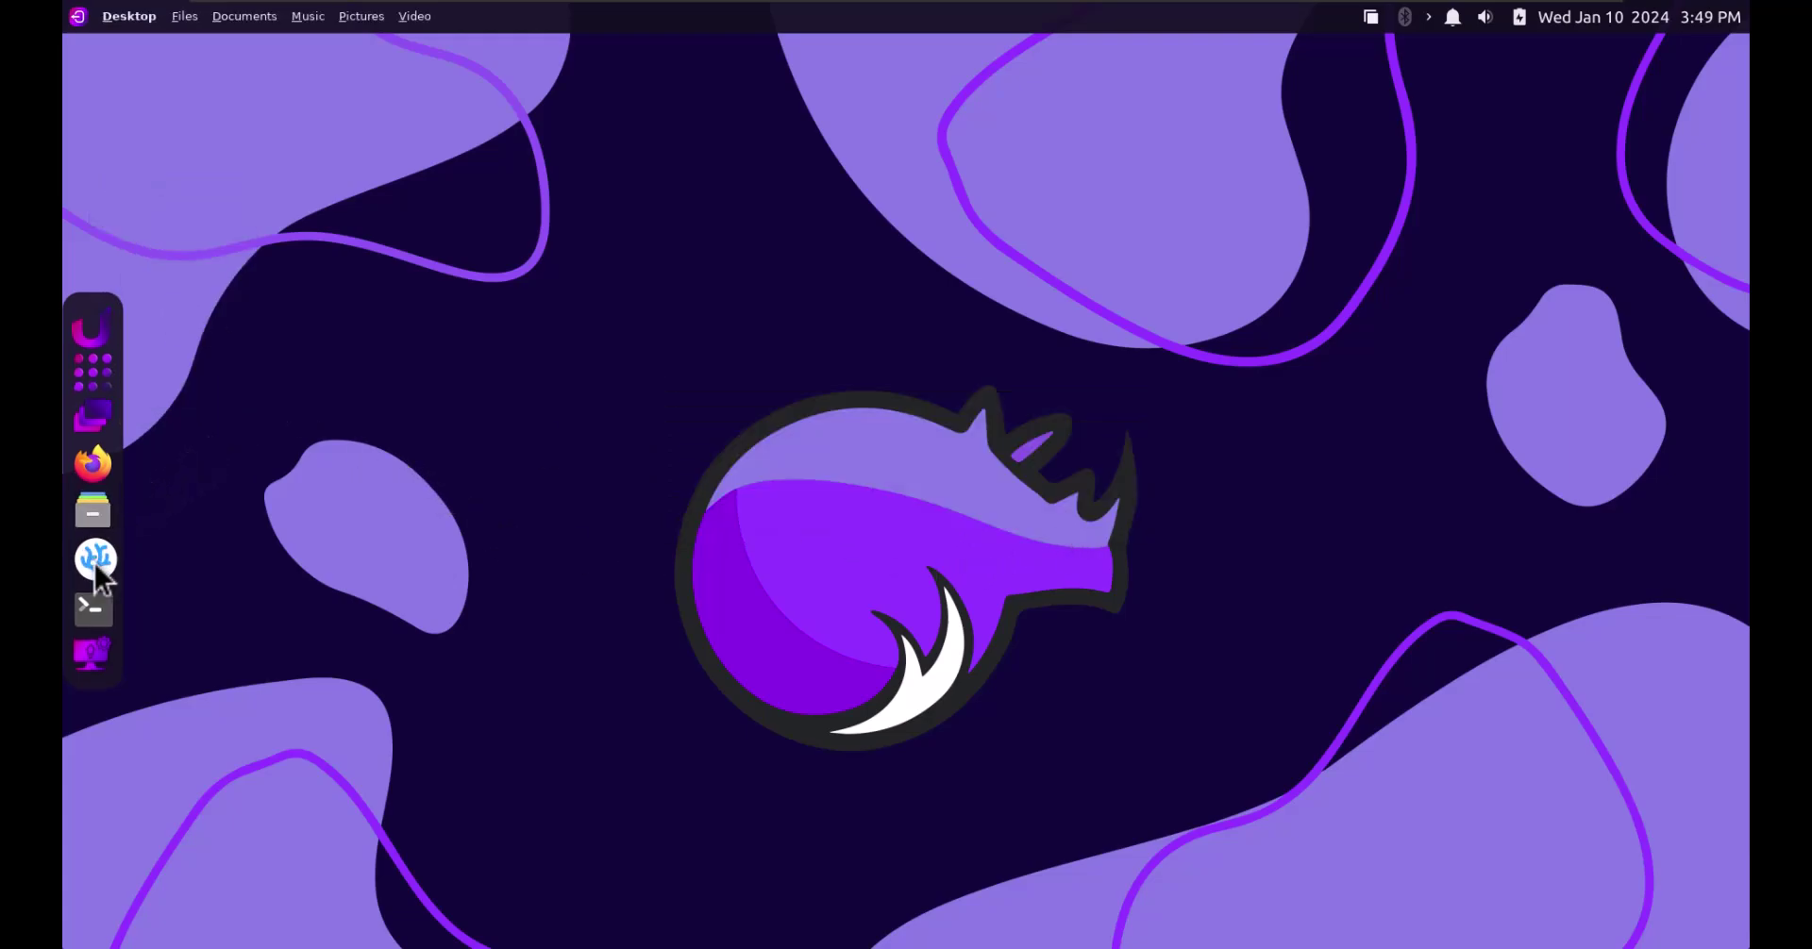
Review the hardware and operating system details in Your System, and close it
click(92, 653)
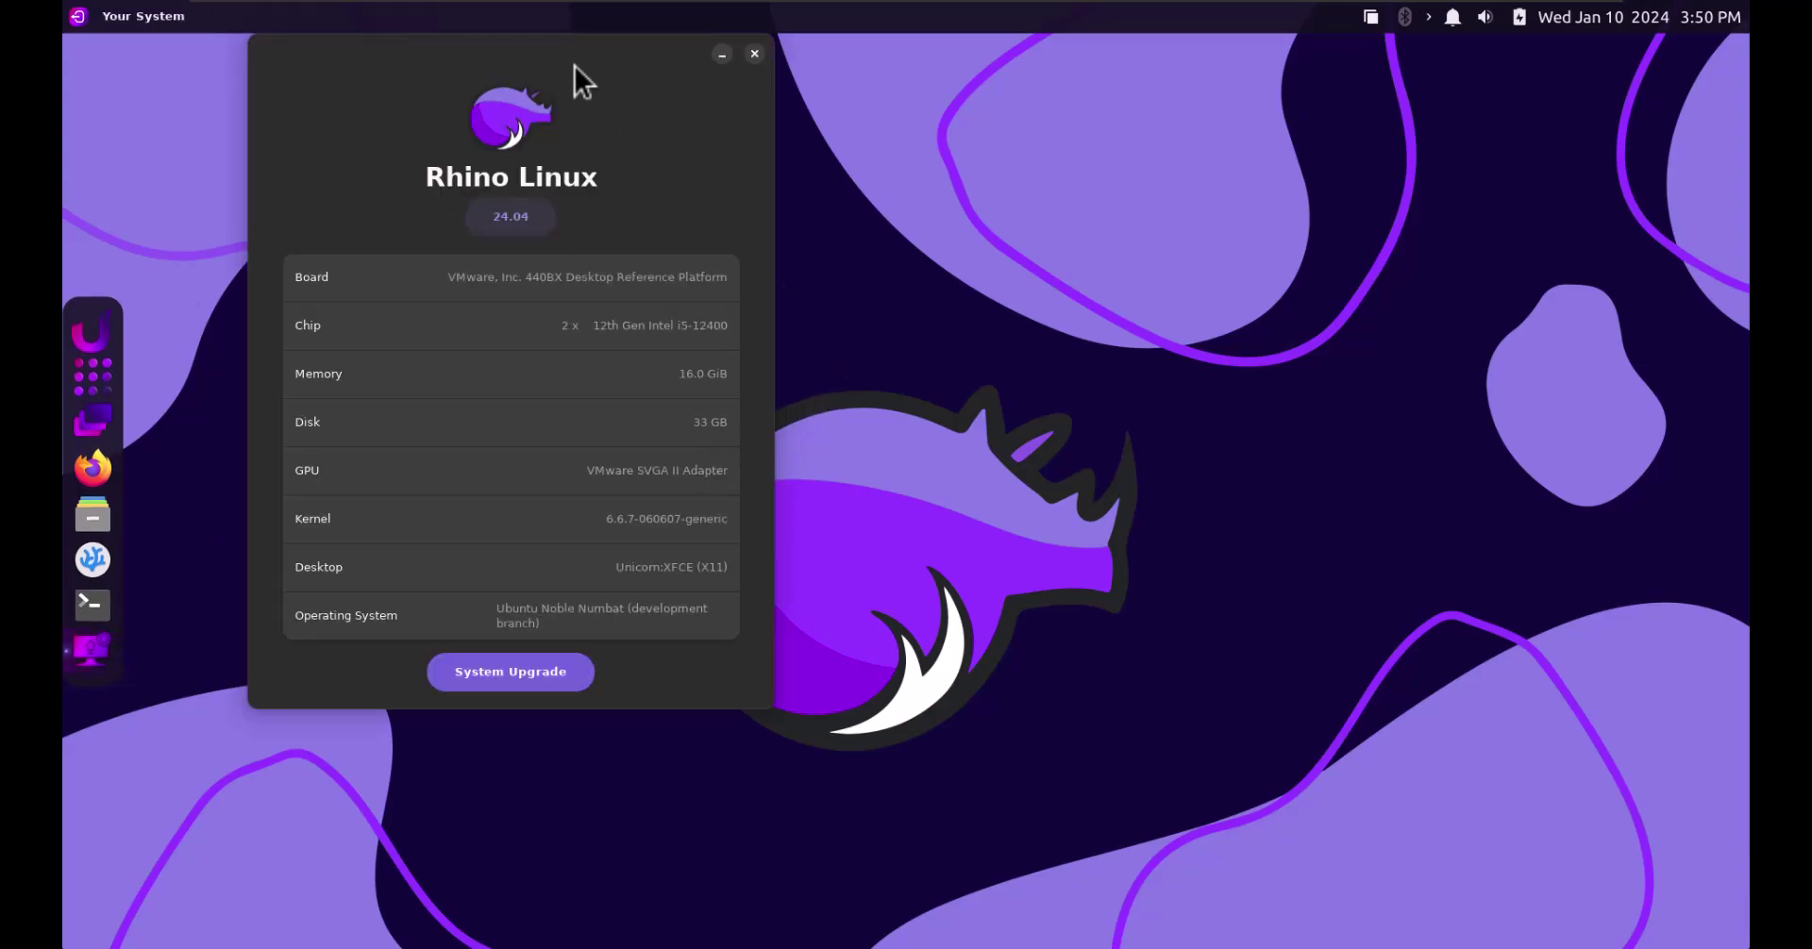
drag(568, 66, 981, 135)
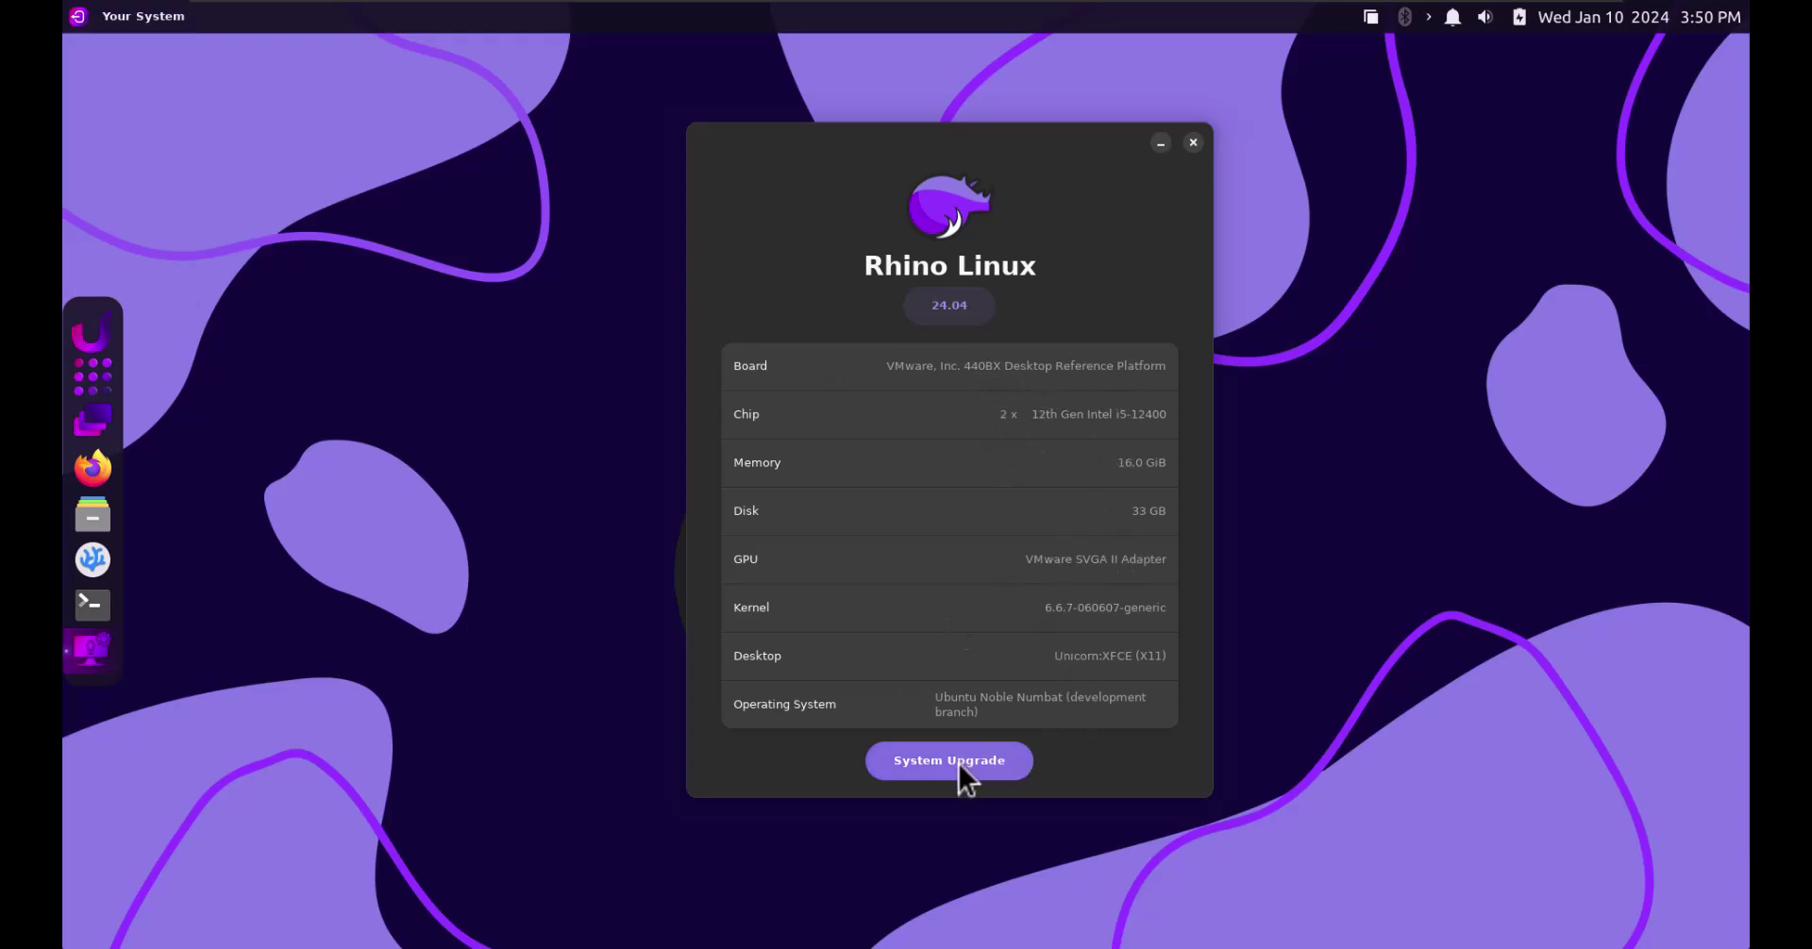
click(1192, 142)
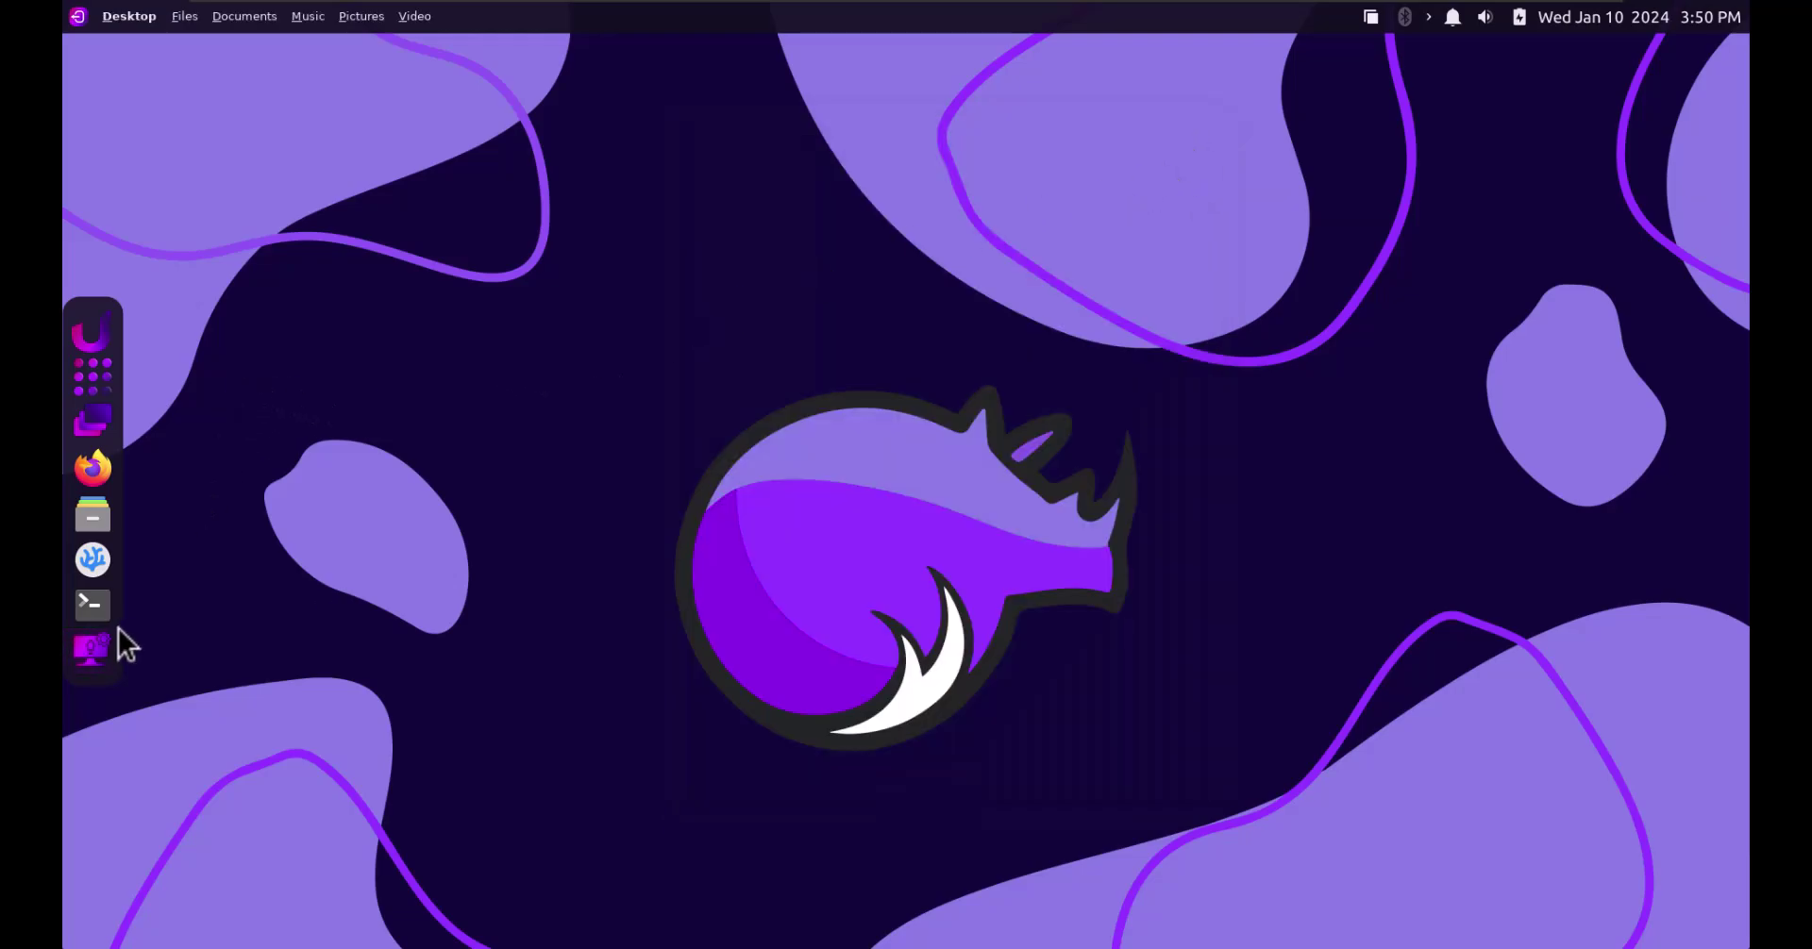
Check the display session type in a terminal with echo $XDG_SESSION_TYPE, and close the terminal
click(95, 606)
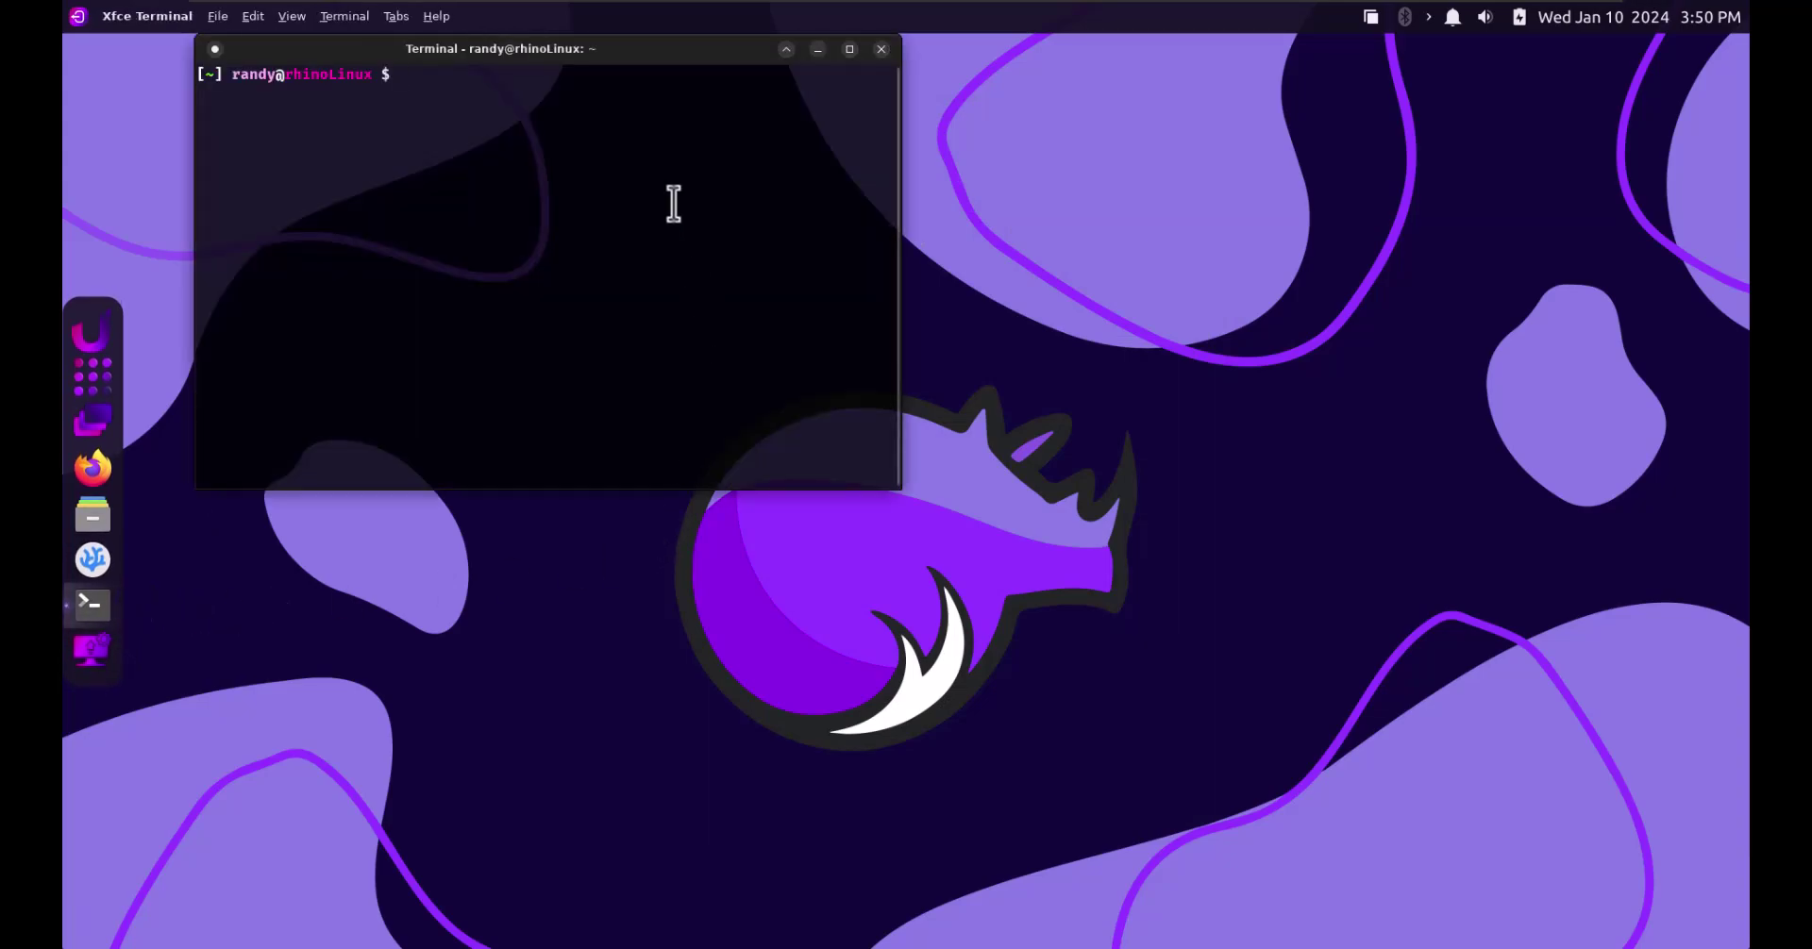
text(echo $XDG_SESSION_TYPE)
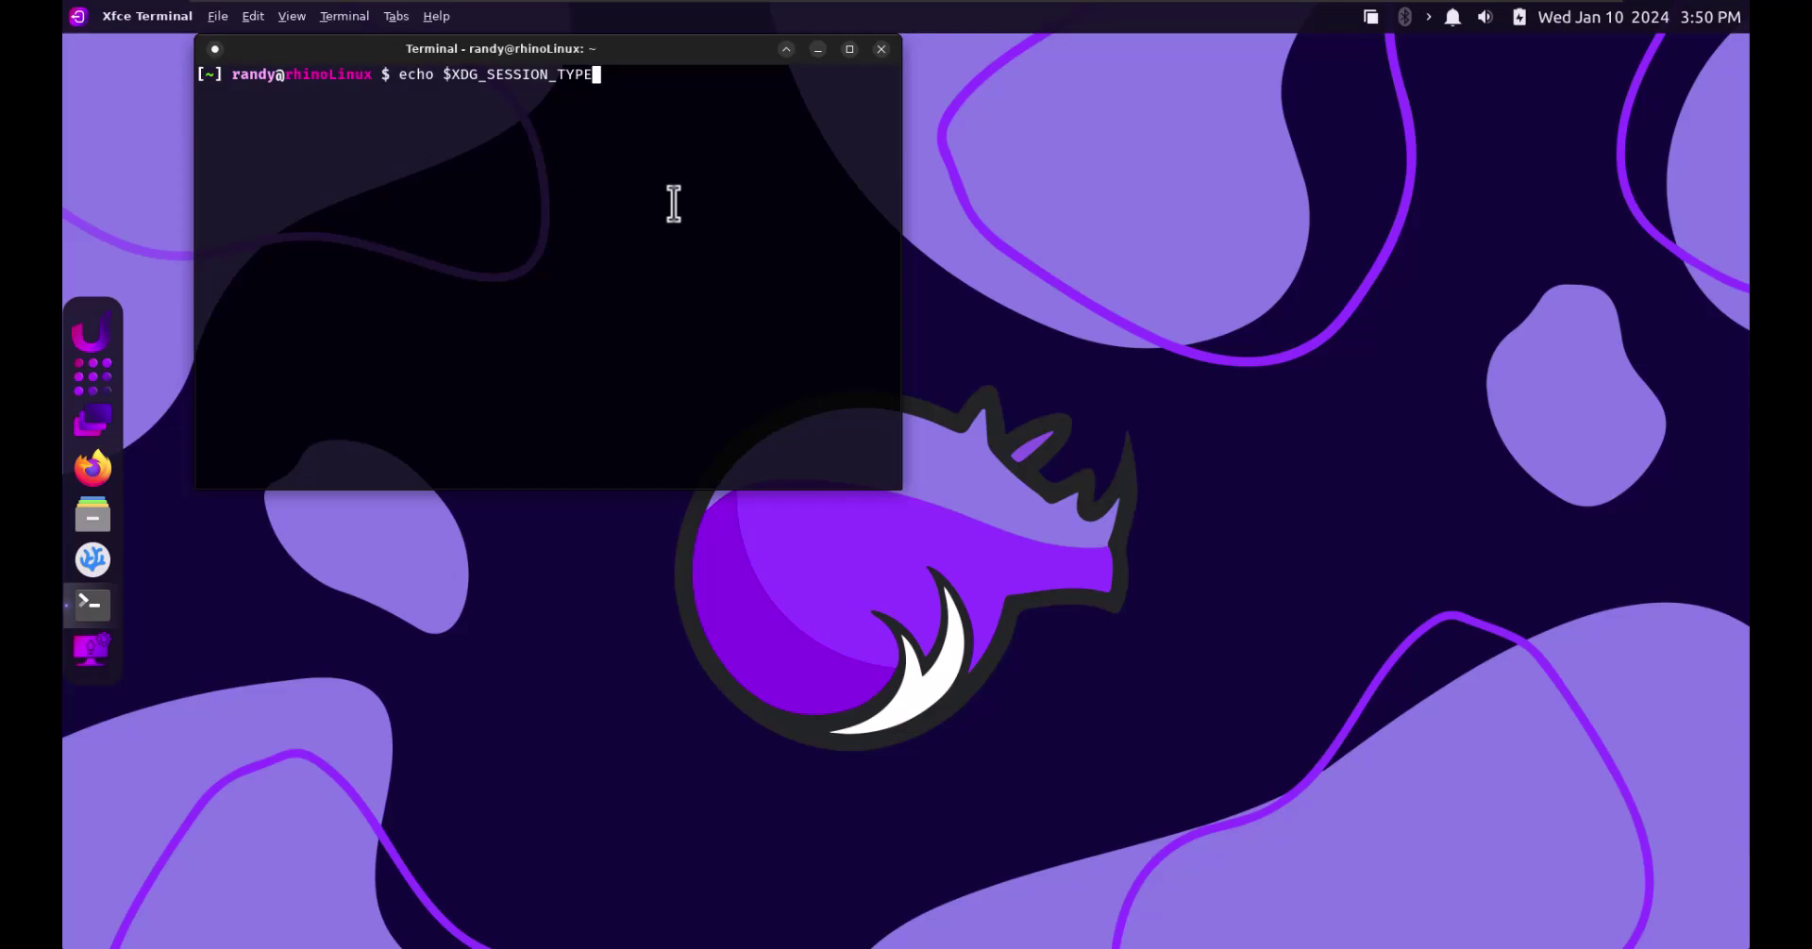
key(Return)
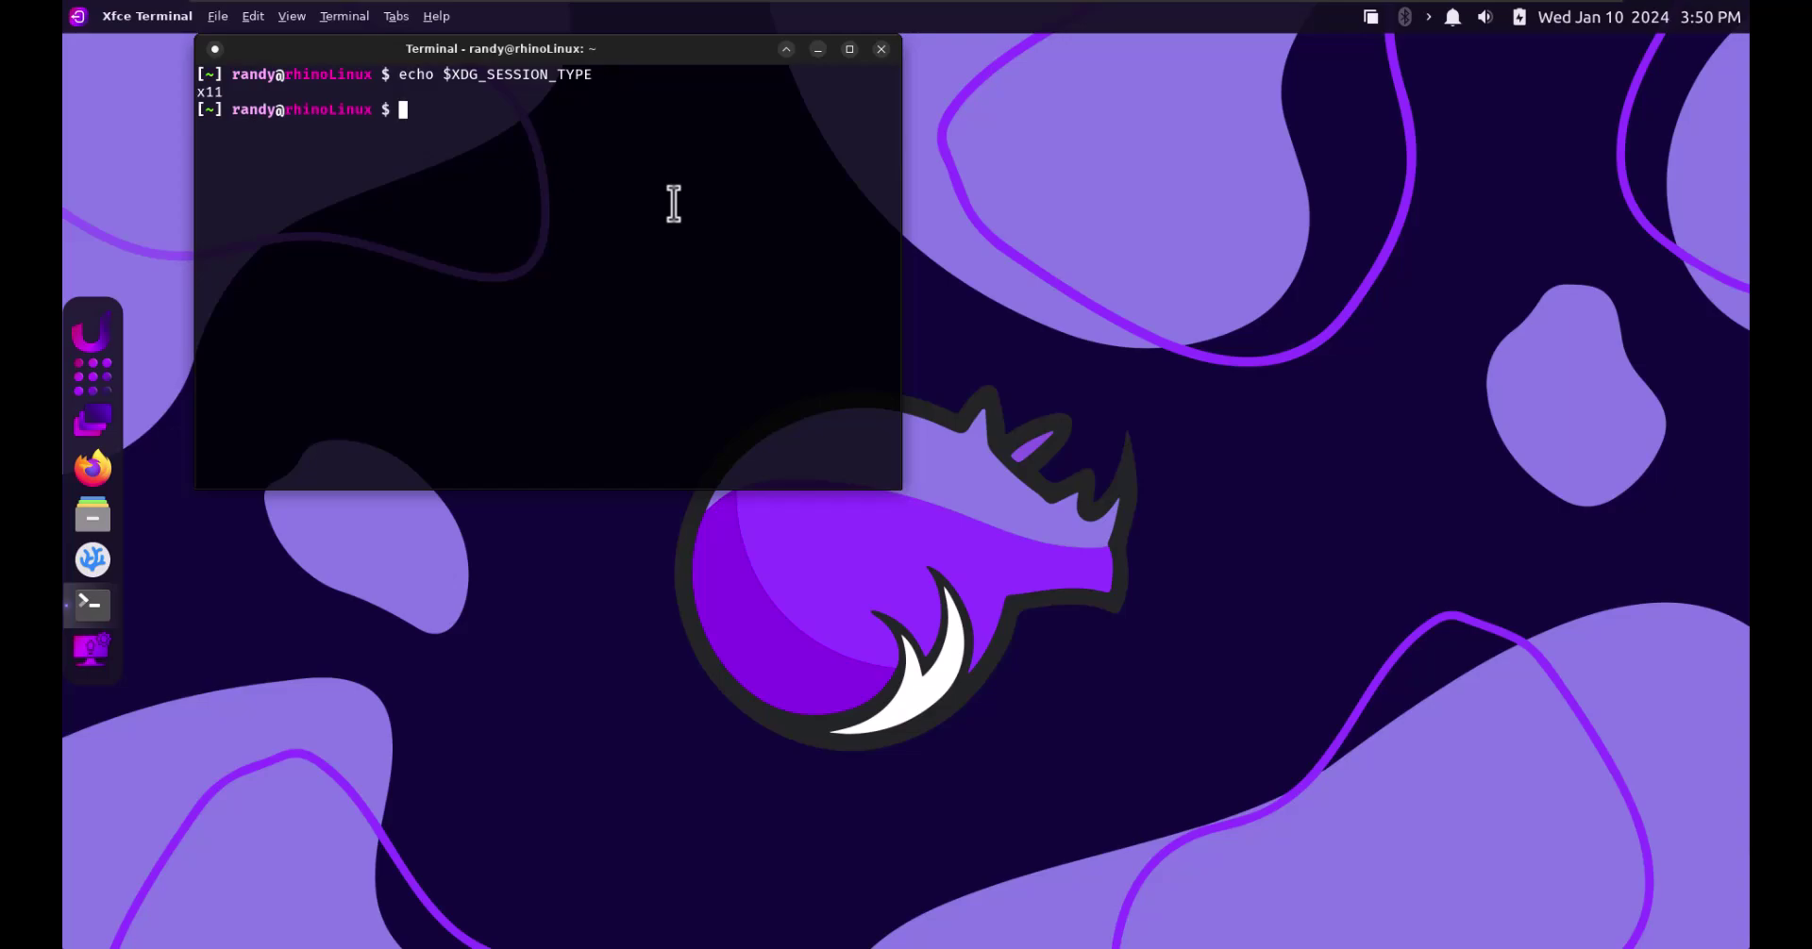
click(881, 51)
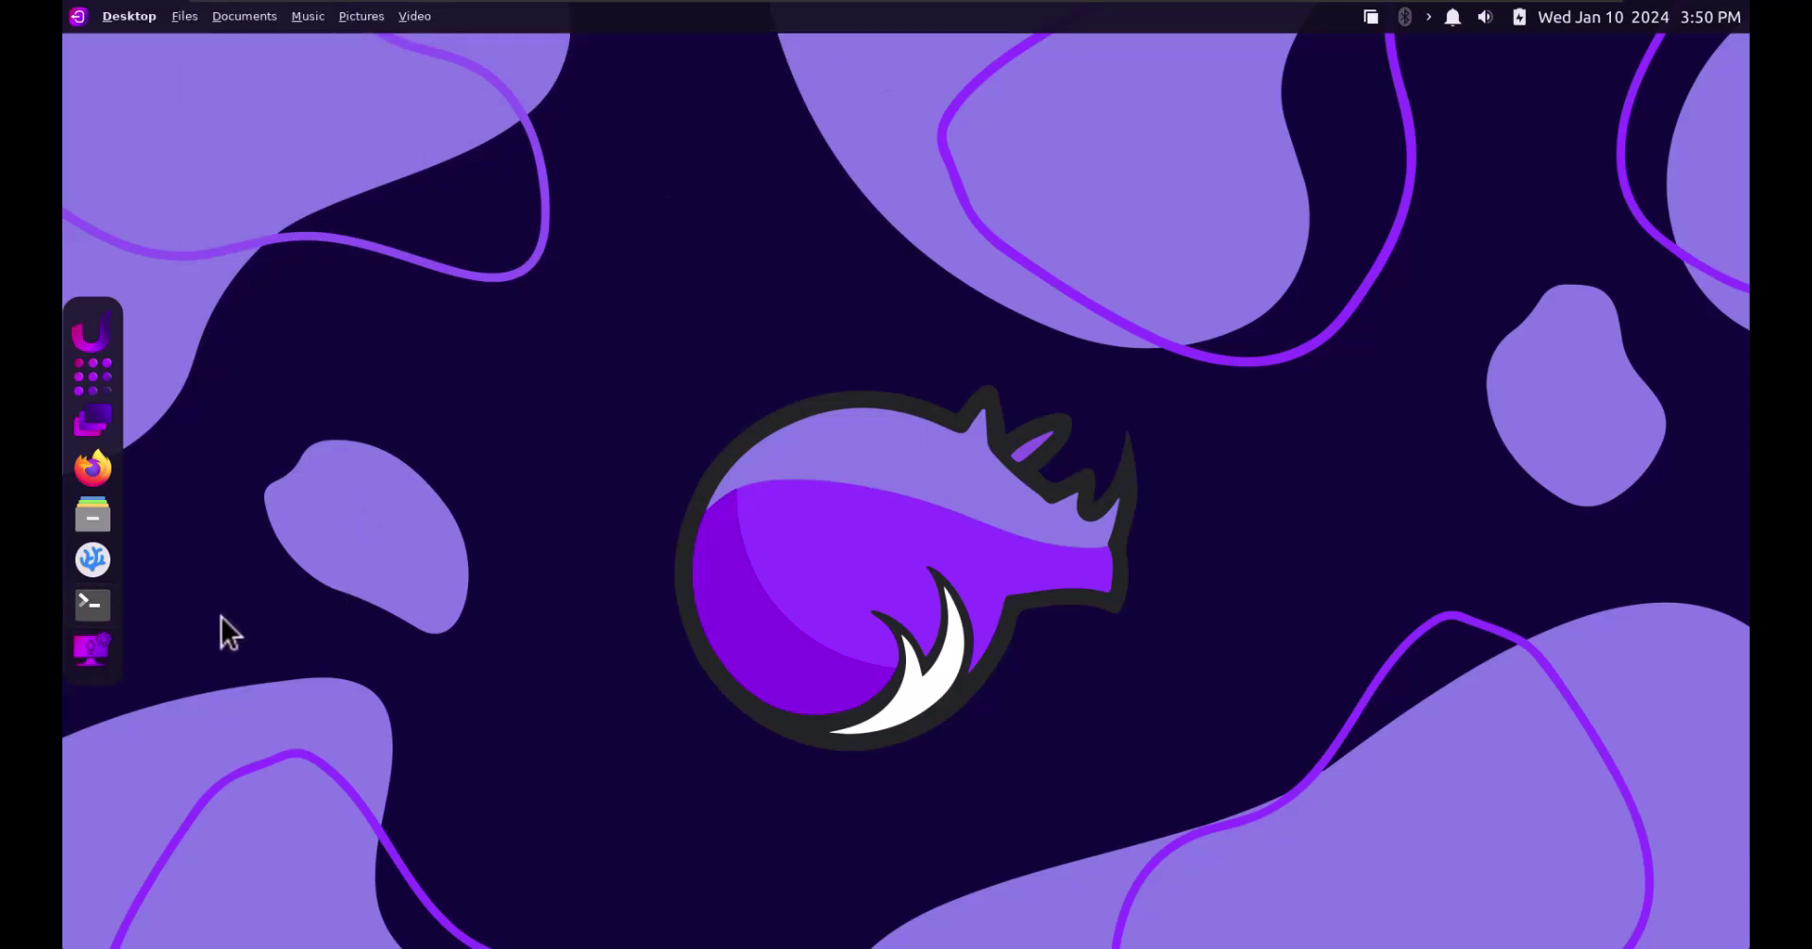
Inspect the preinstalled VSCodium welcome page and the home folder in the Thunar file manager, closing each one
click(95, 566)
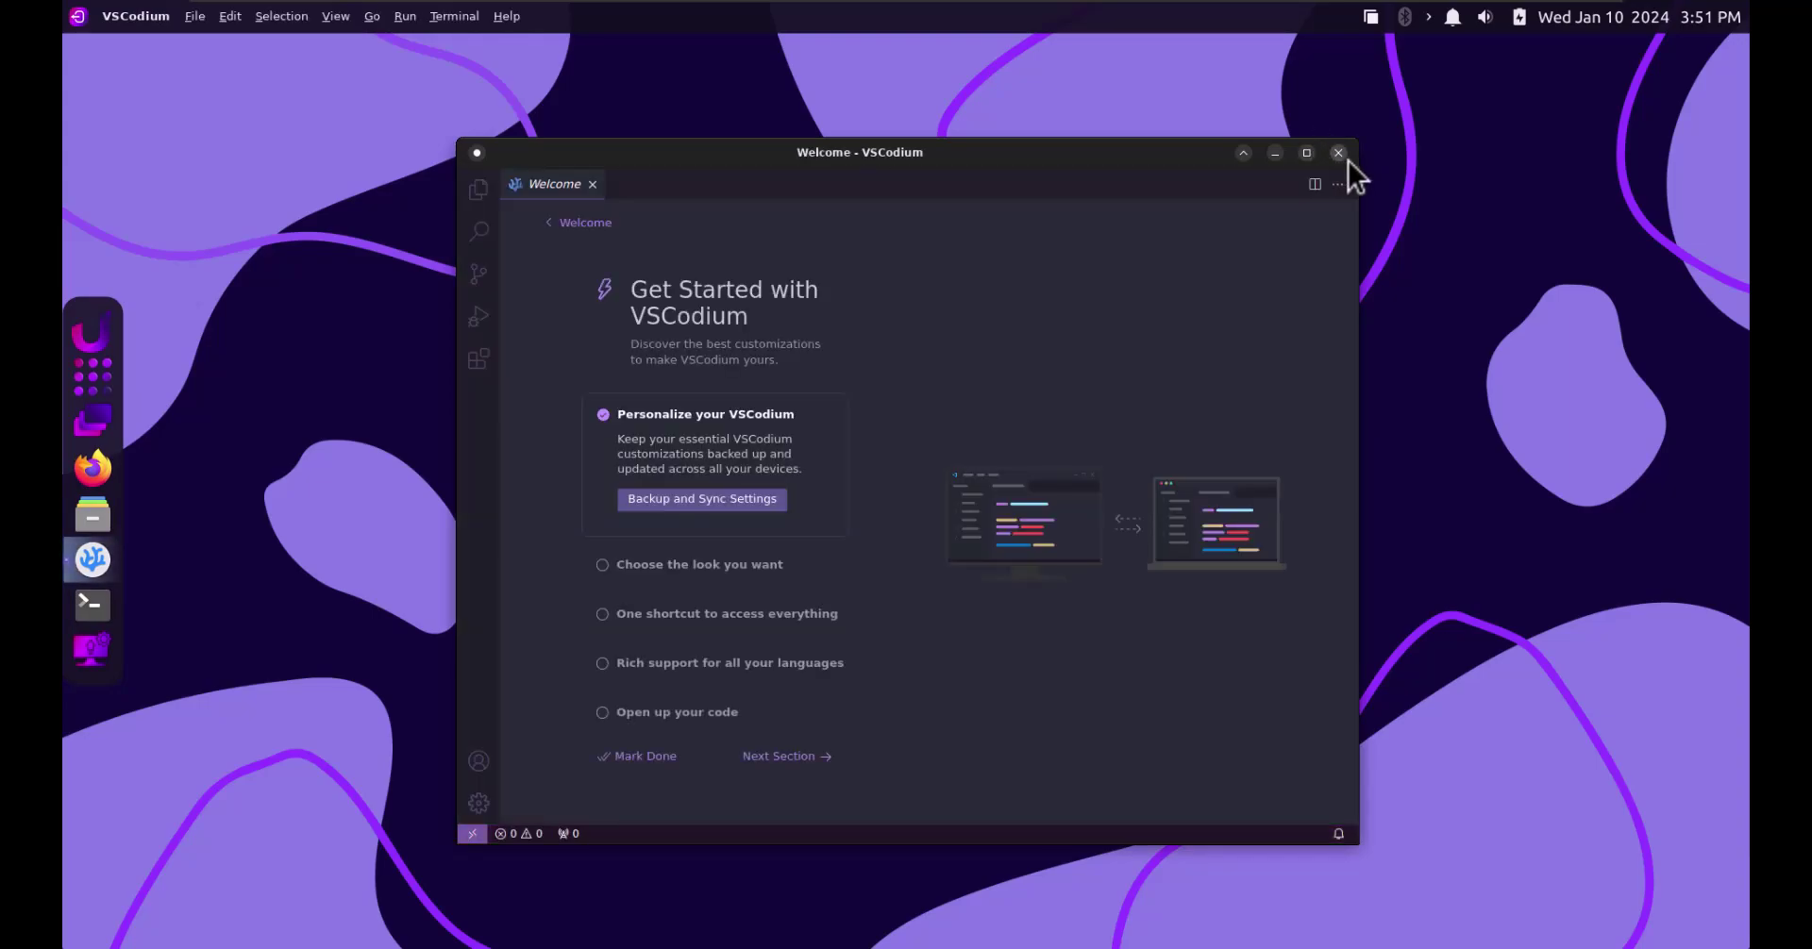
click(1344, 156)
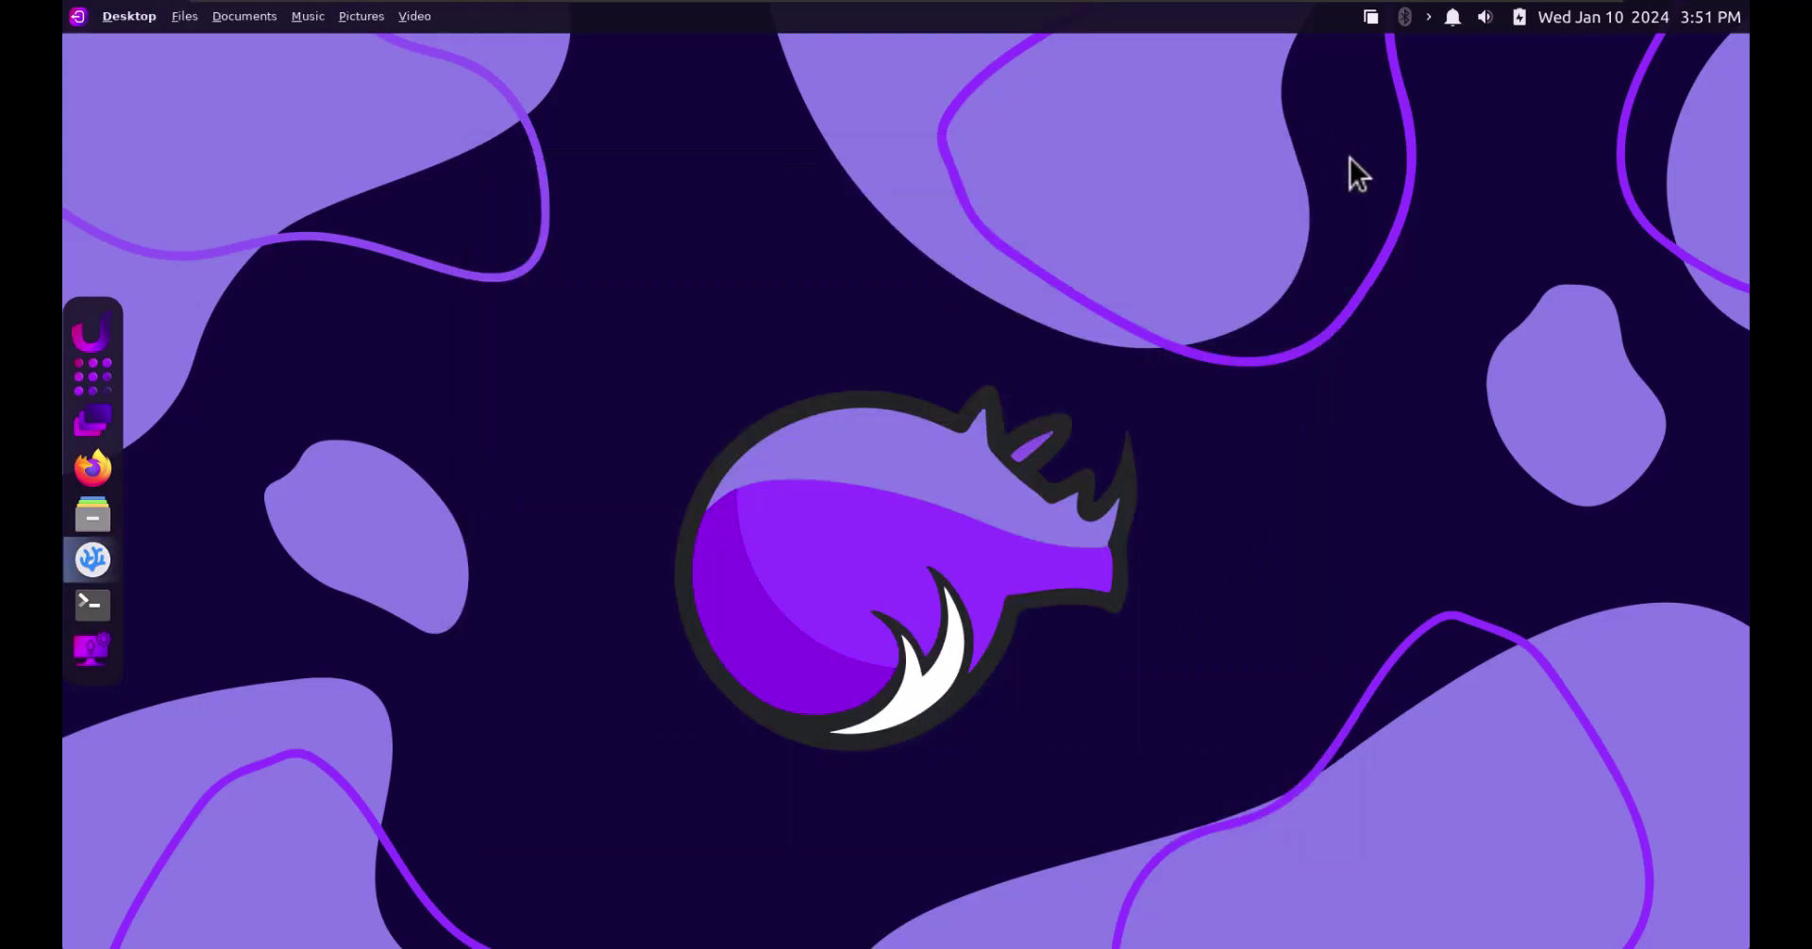
click(94, 513)
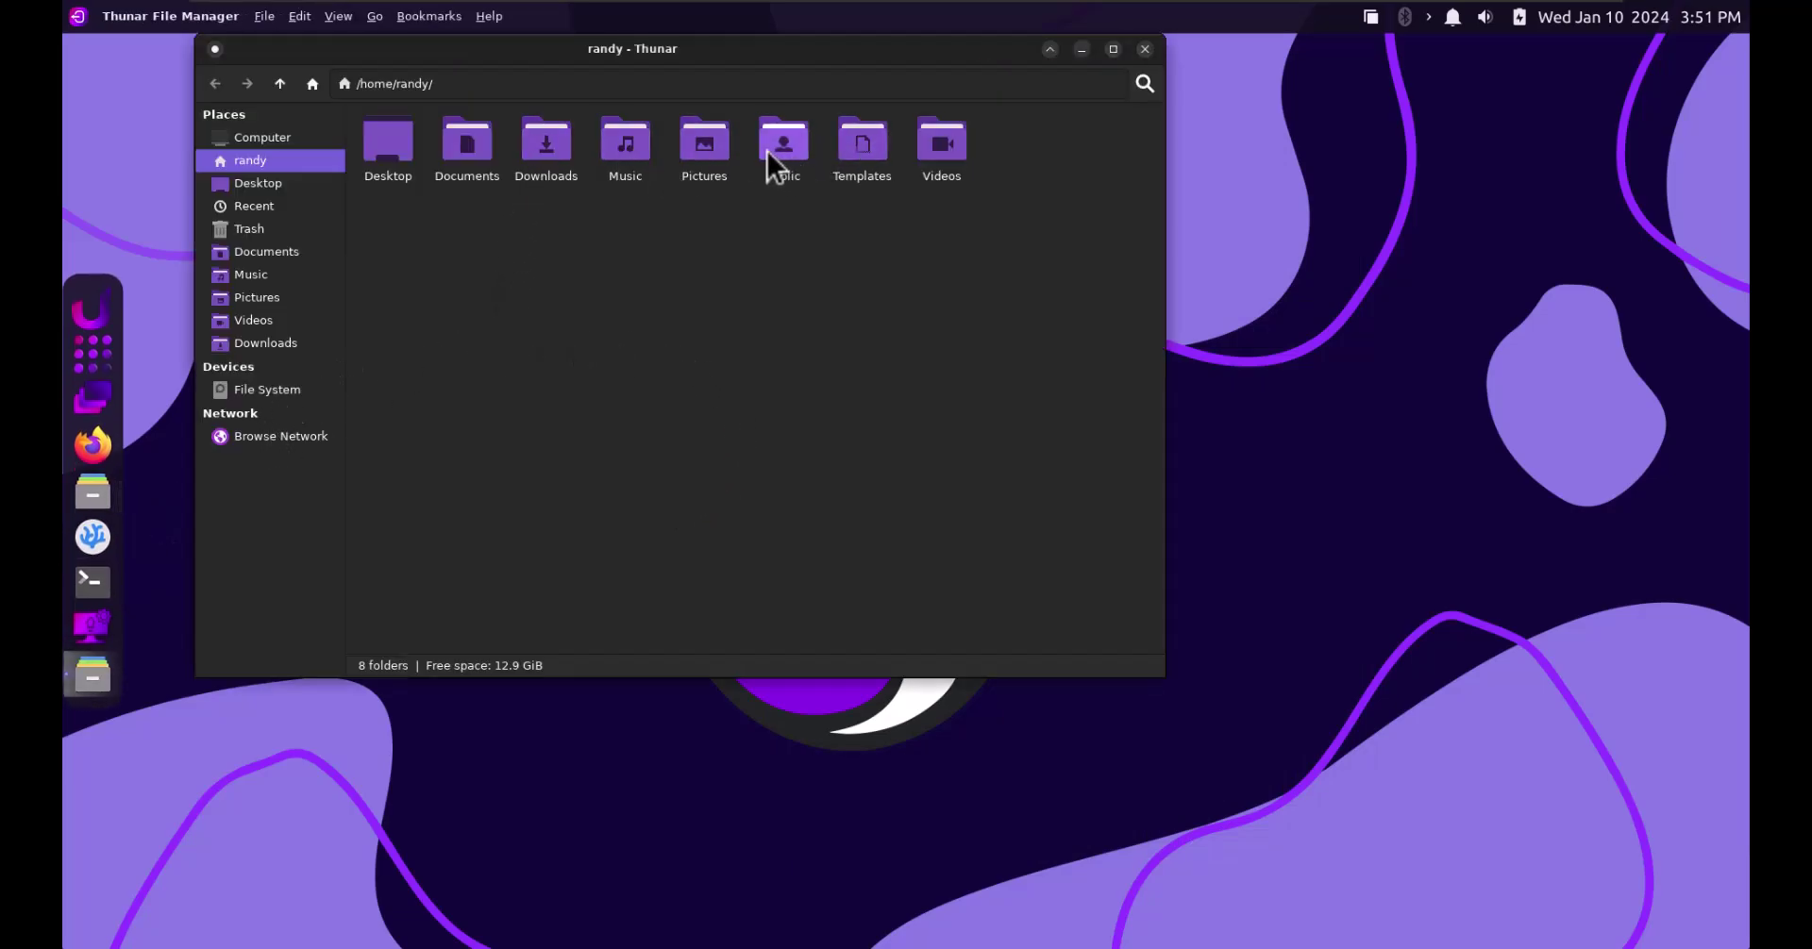
drag(778, 55, 981, 217)
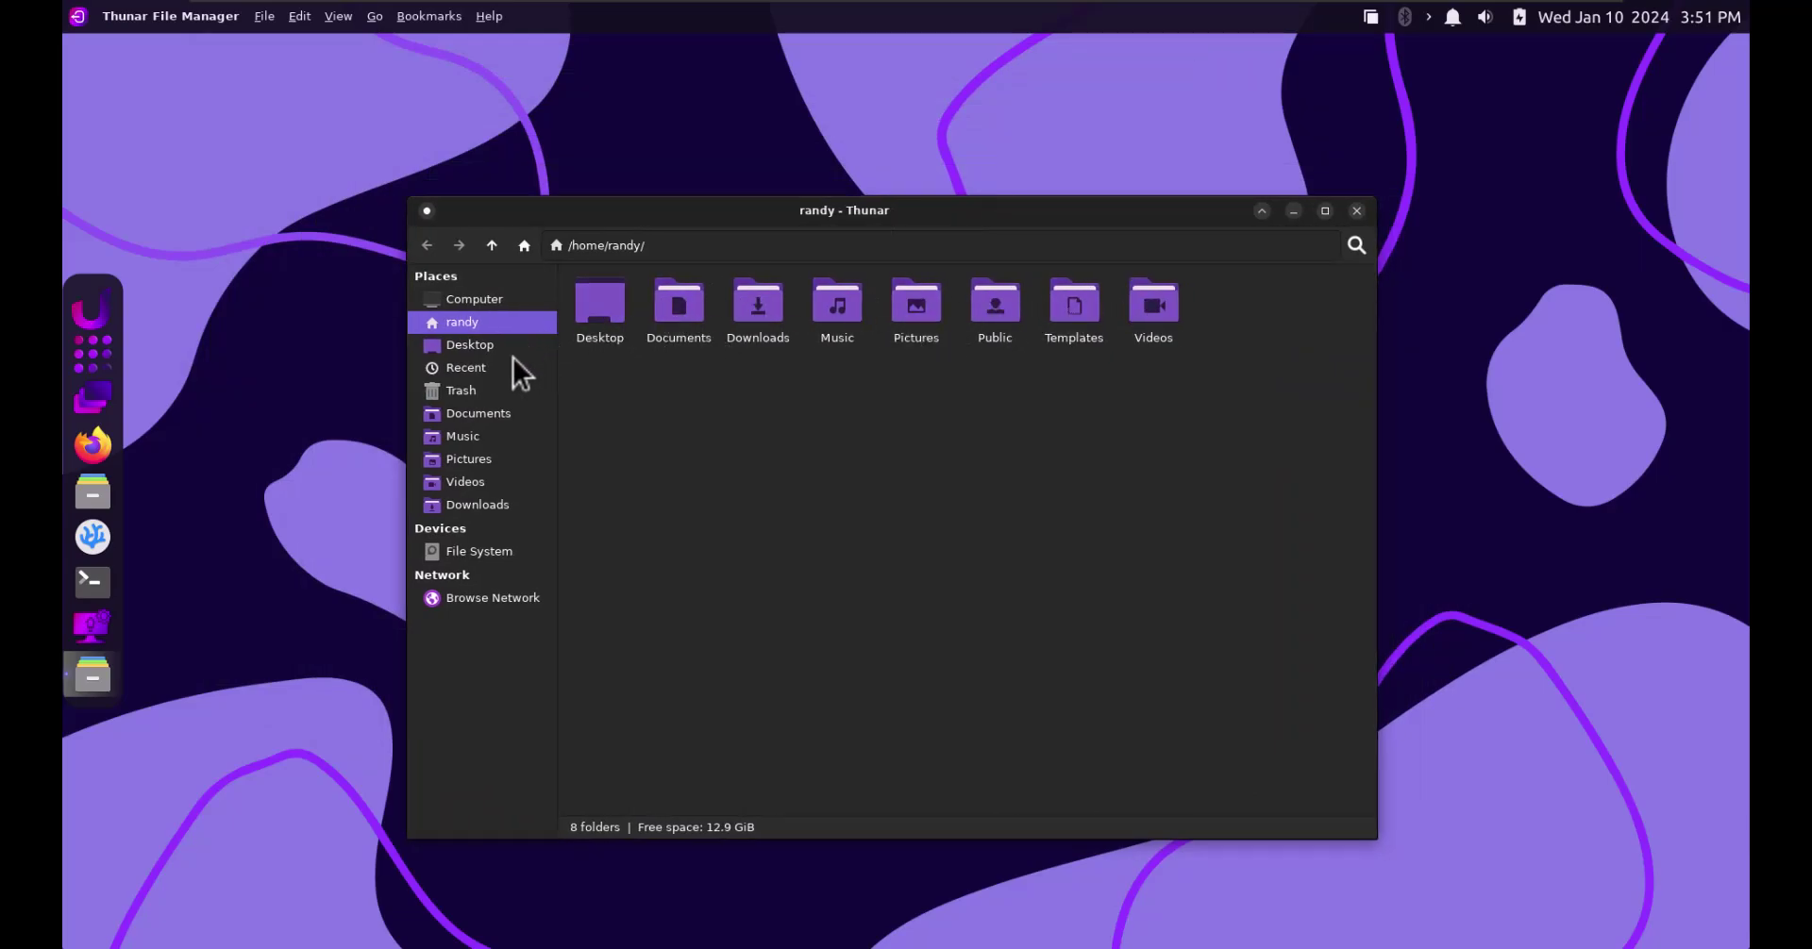
click(1357, 210)
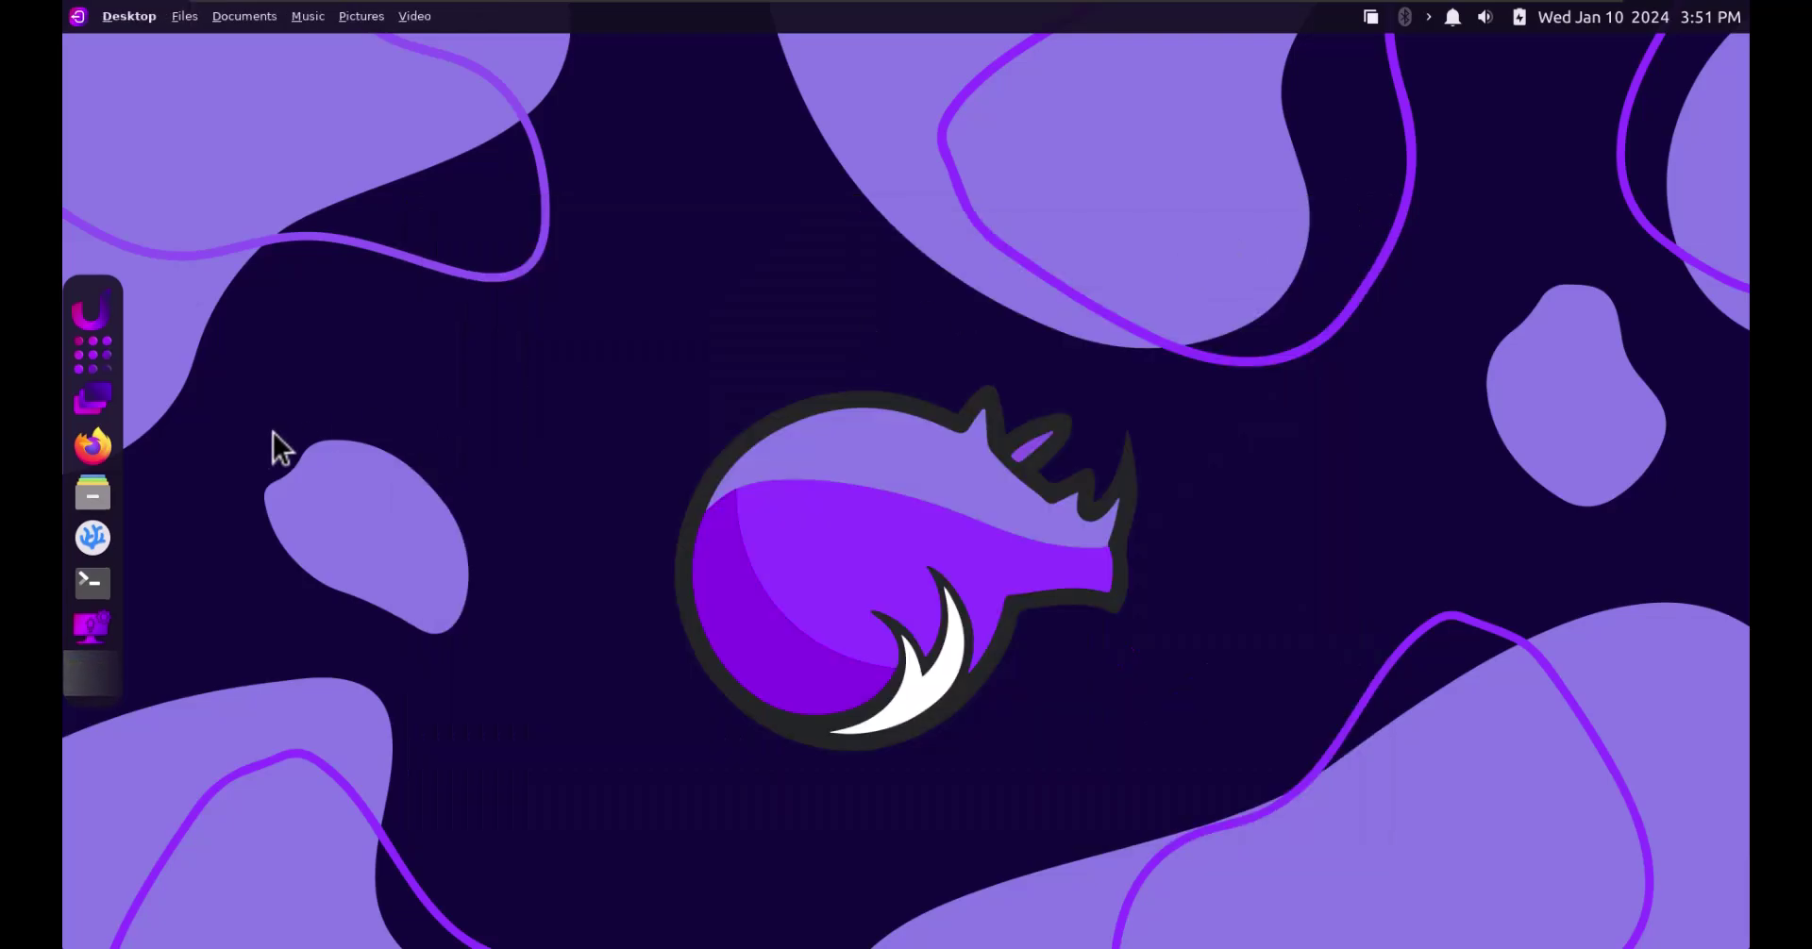
Launch Mail Reader from the application overview and check its preferred application choices, closing the dialog without selecting one
click(104, 378)
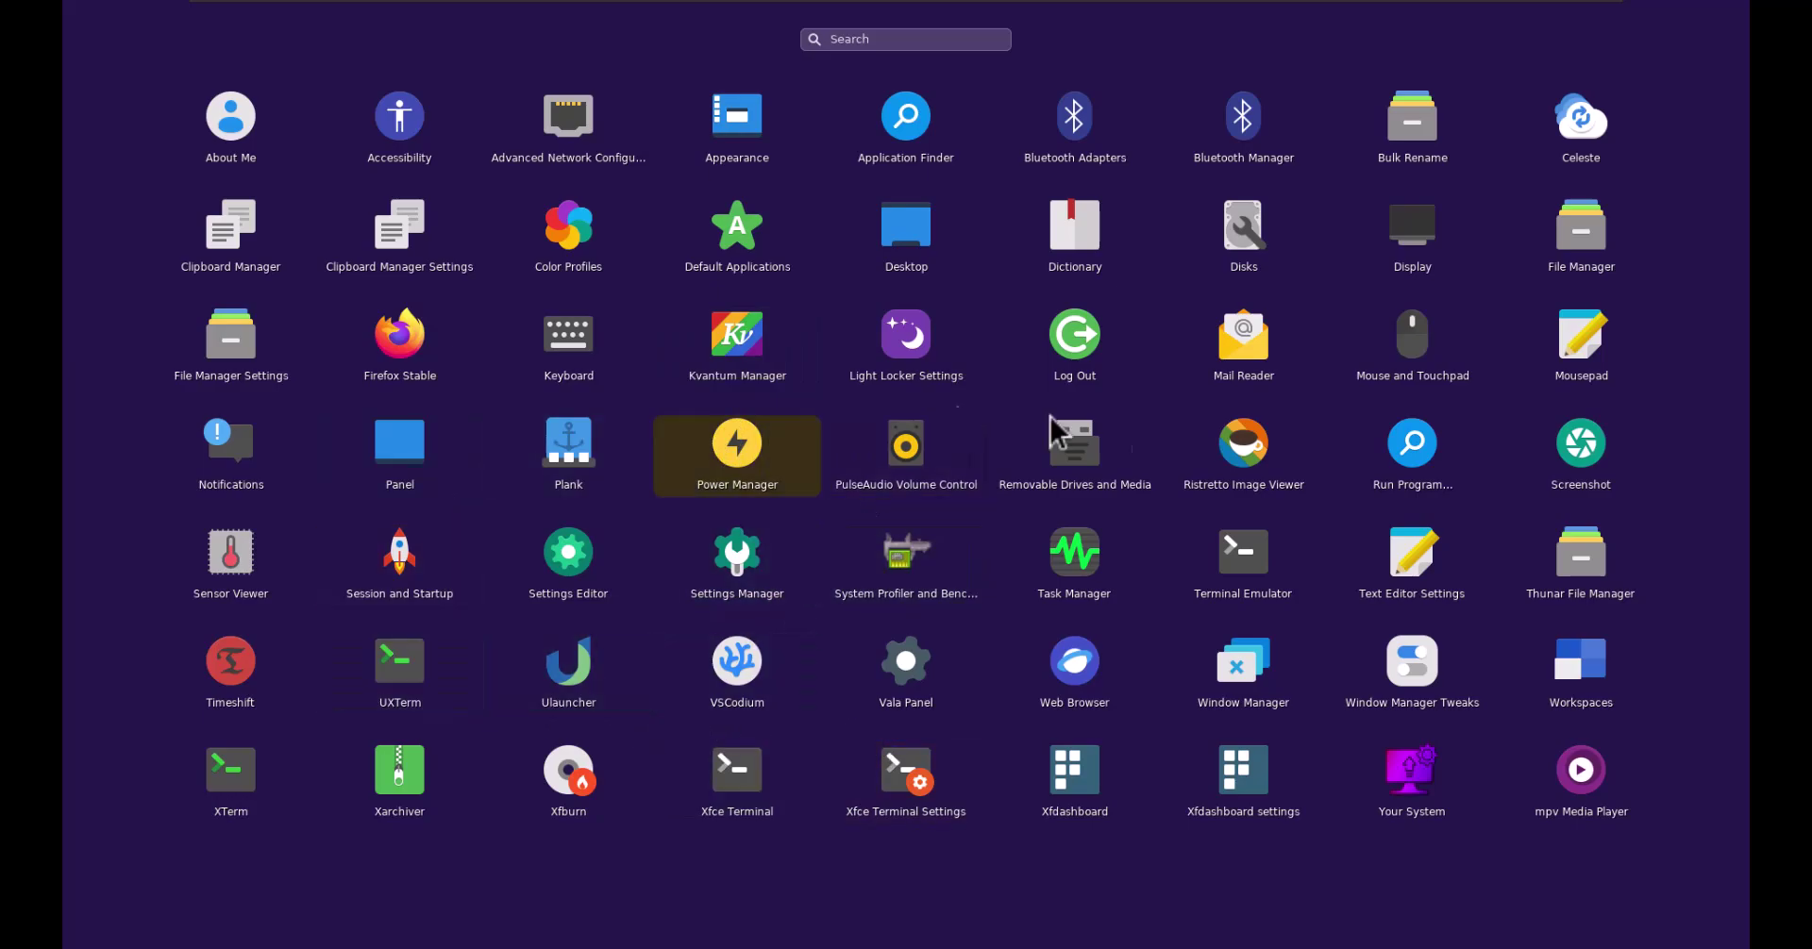
click(1246, 366)
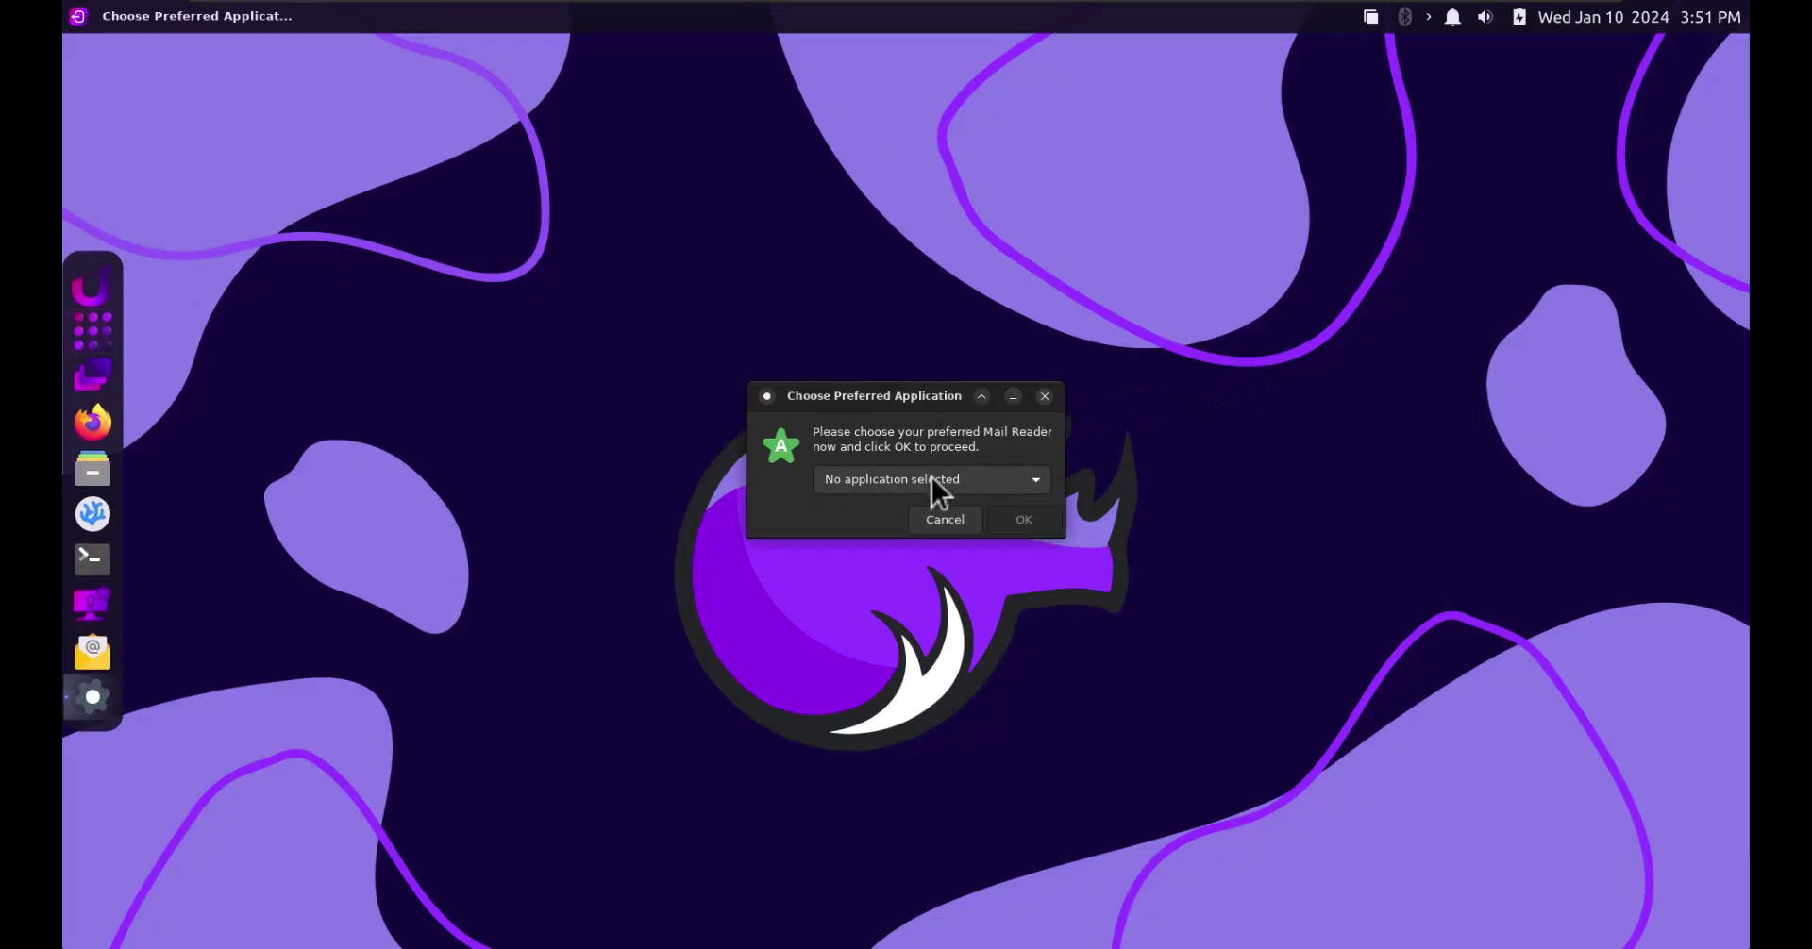
click(923, 481)
click(861, 453)
click(1044, 396)
click(79, 672)
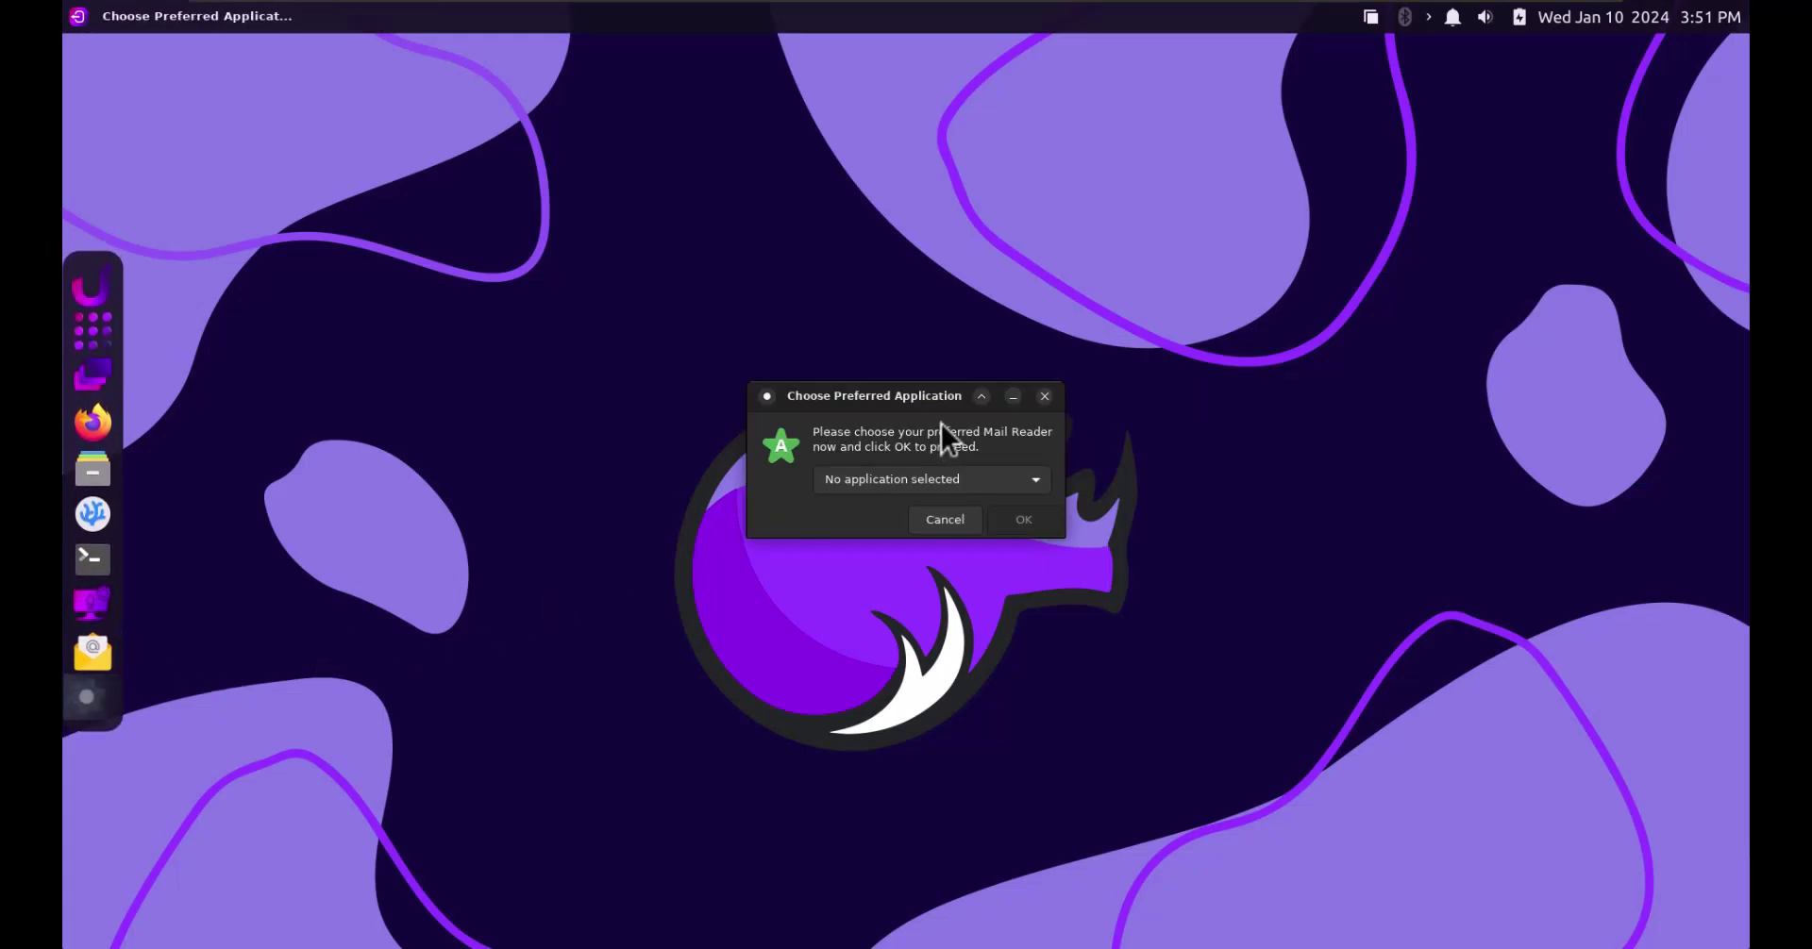
click(926, 479)
click(893, 461)
click(1043, 397)
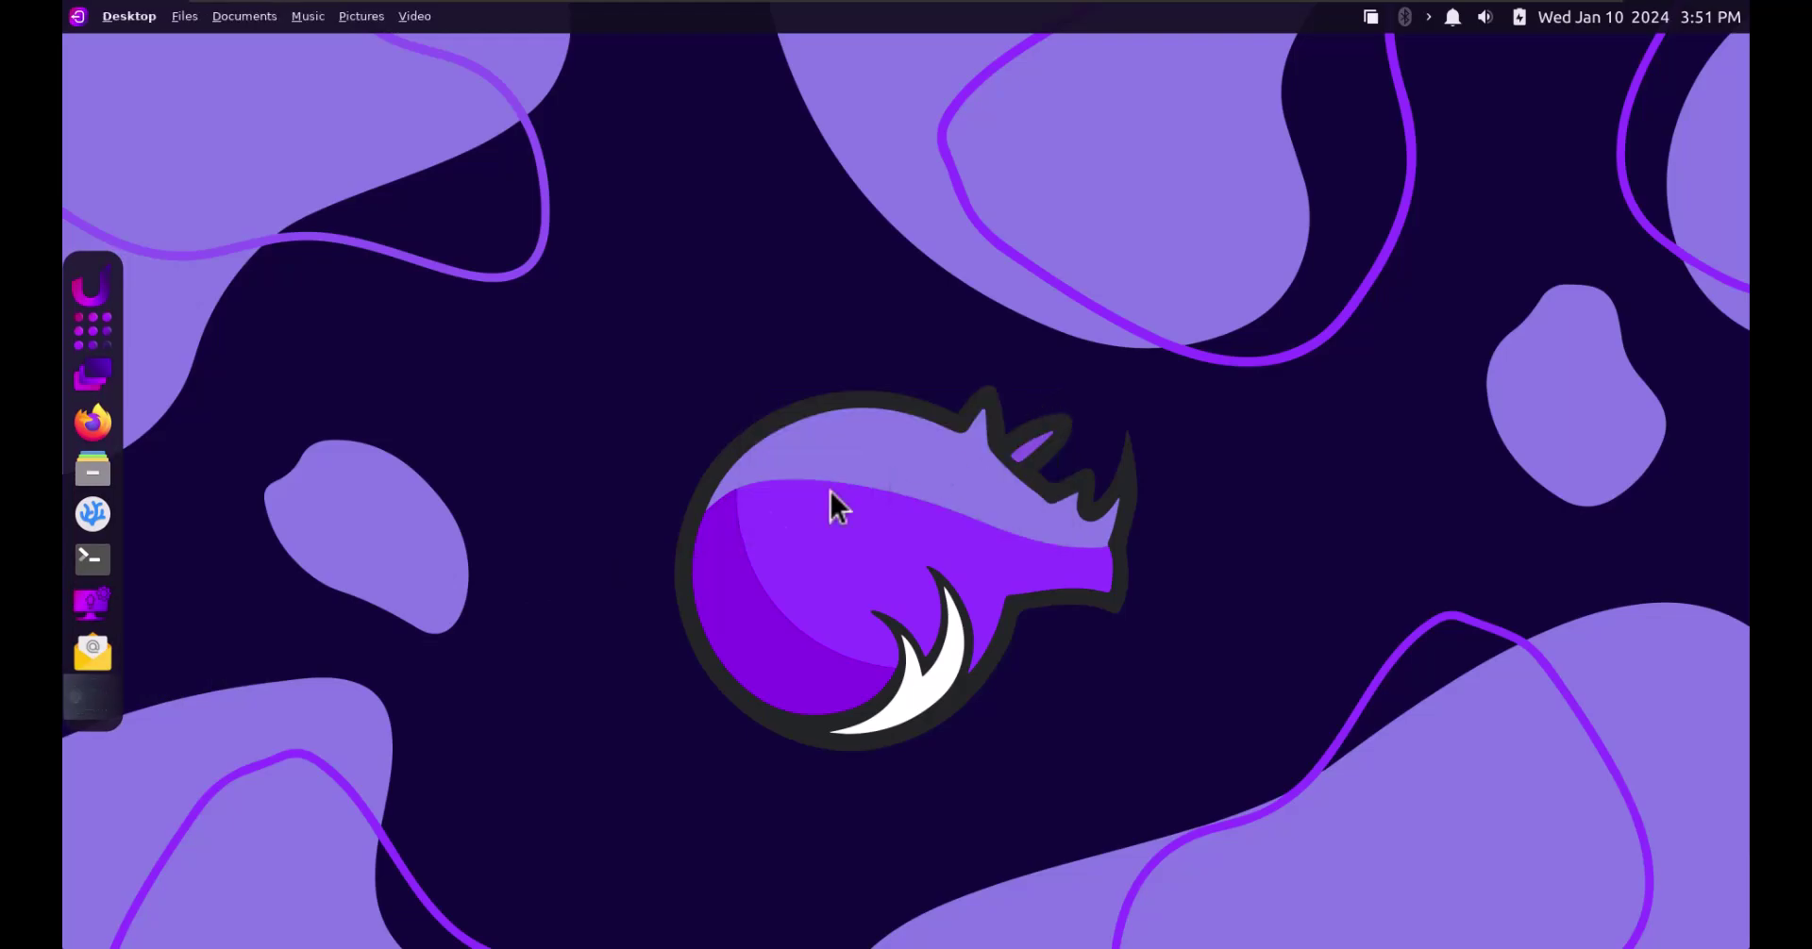
Open Text Editor Settings and a blank Mousepad document, and enter the lines "This is line 1" and "This is Line 2"
click(100, 359)
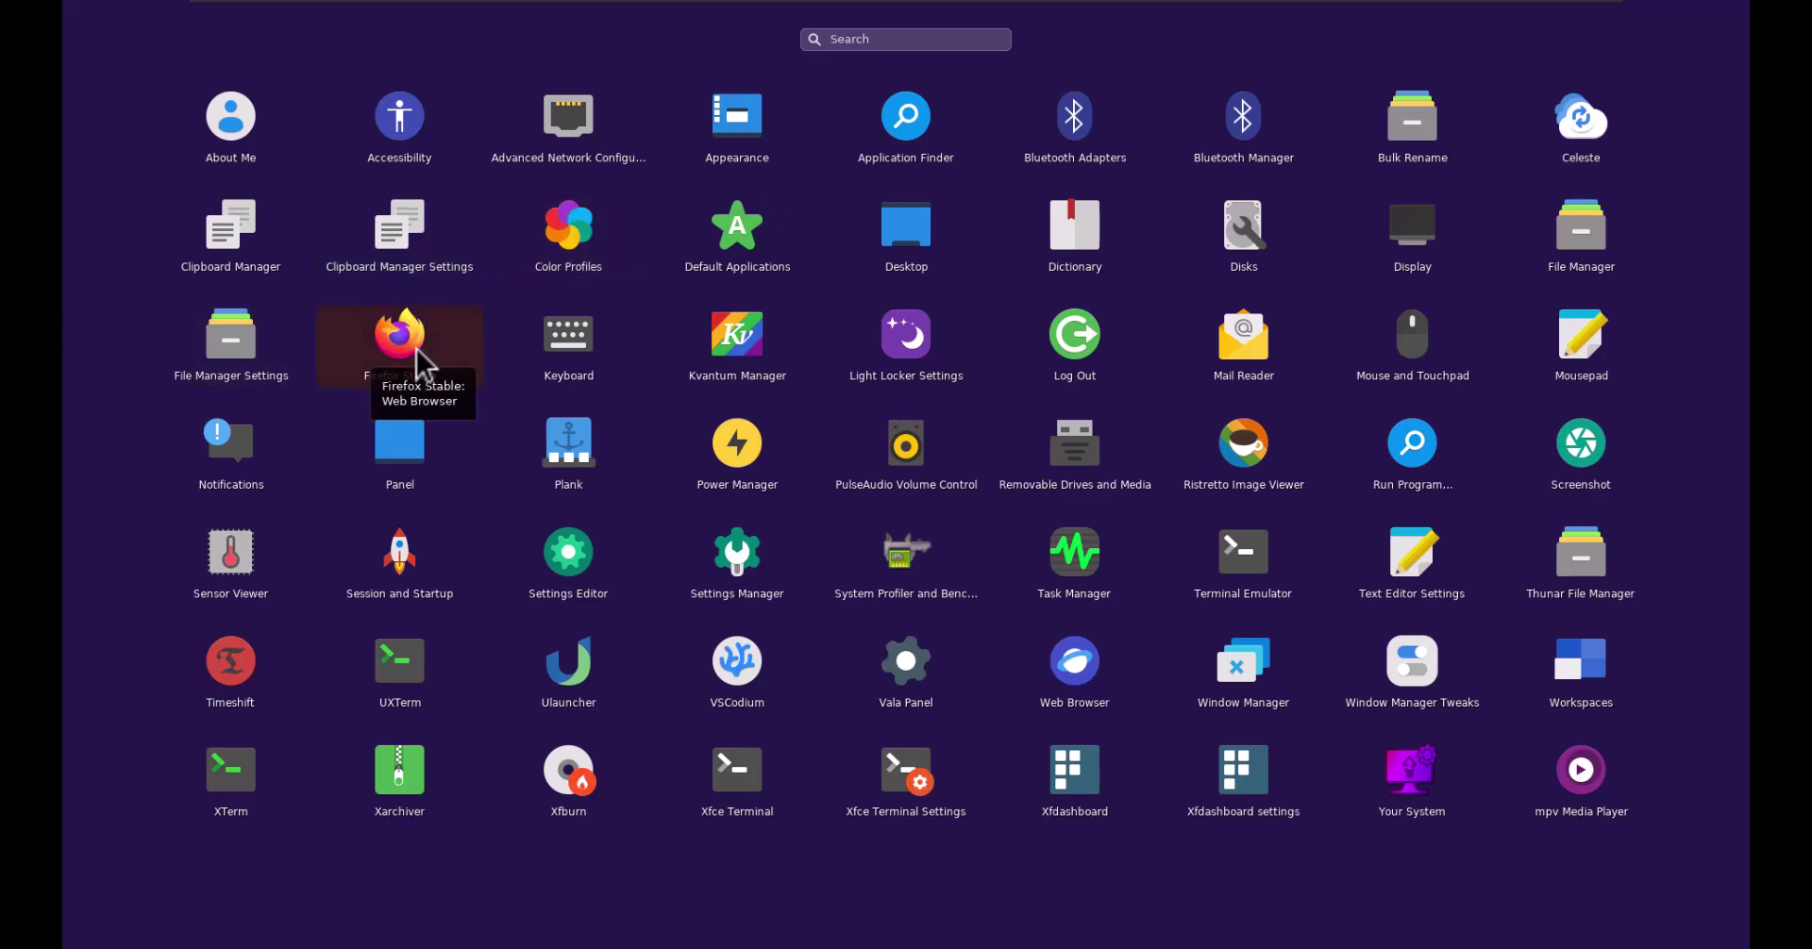
click(1422, 547)
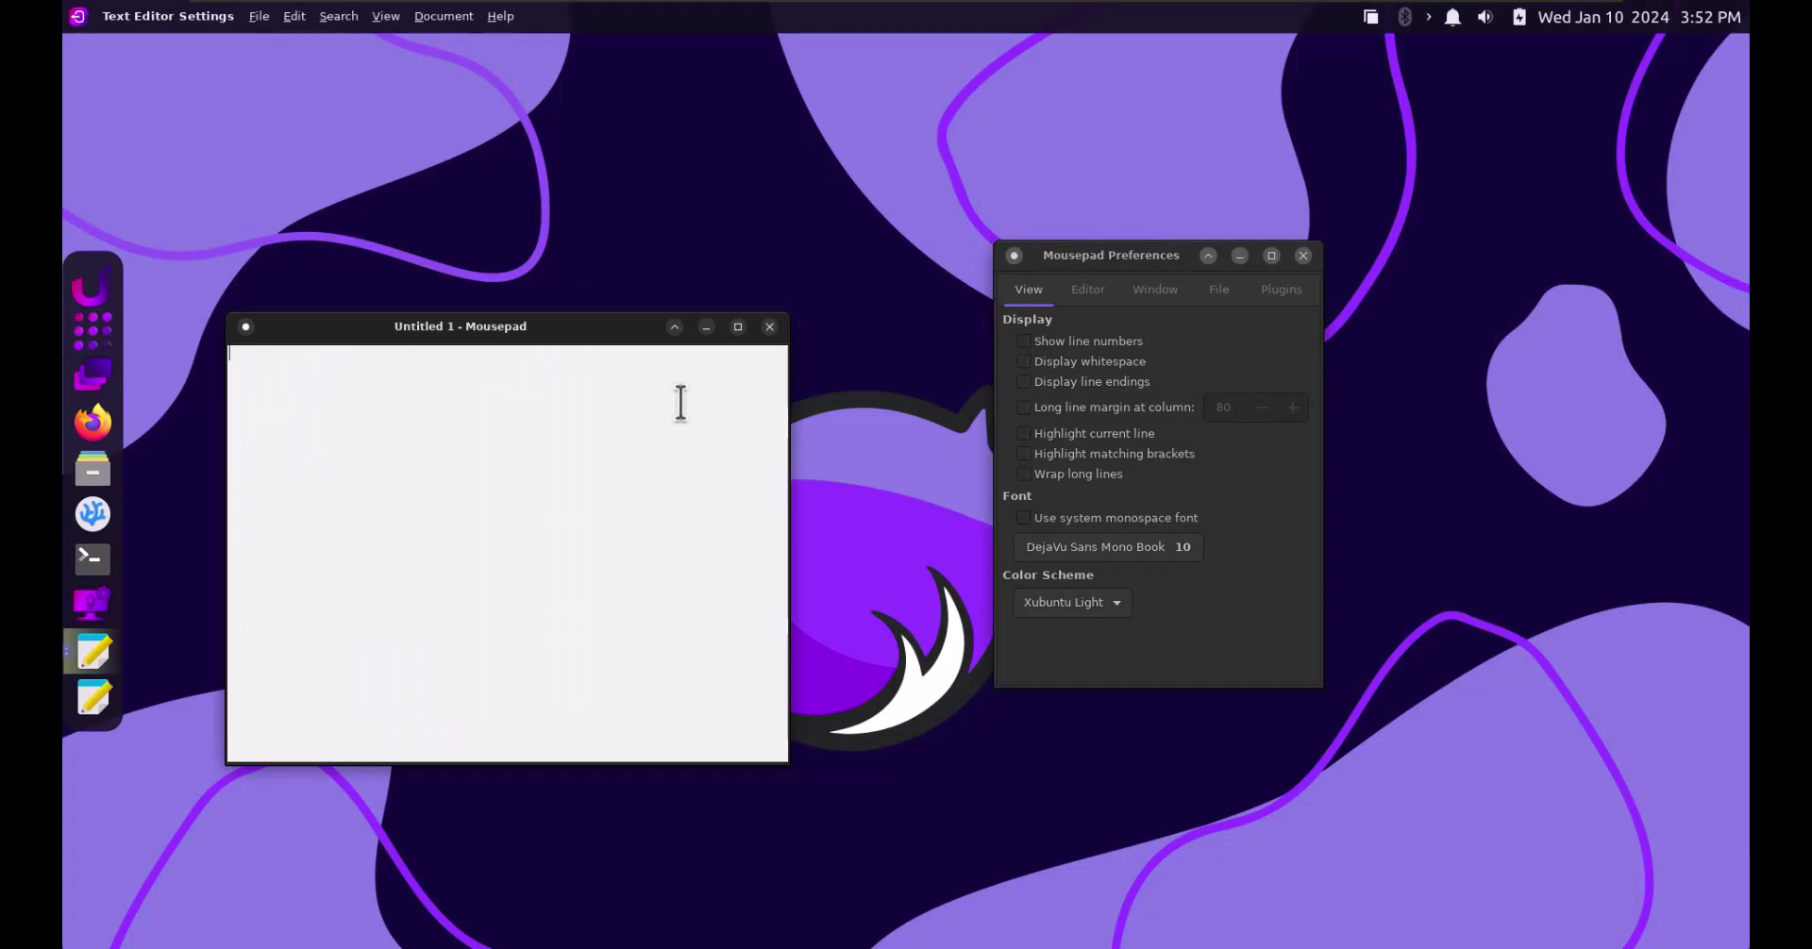
text(This is line 1)
key(Return)
text(This is l)
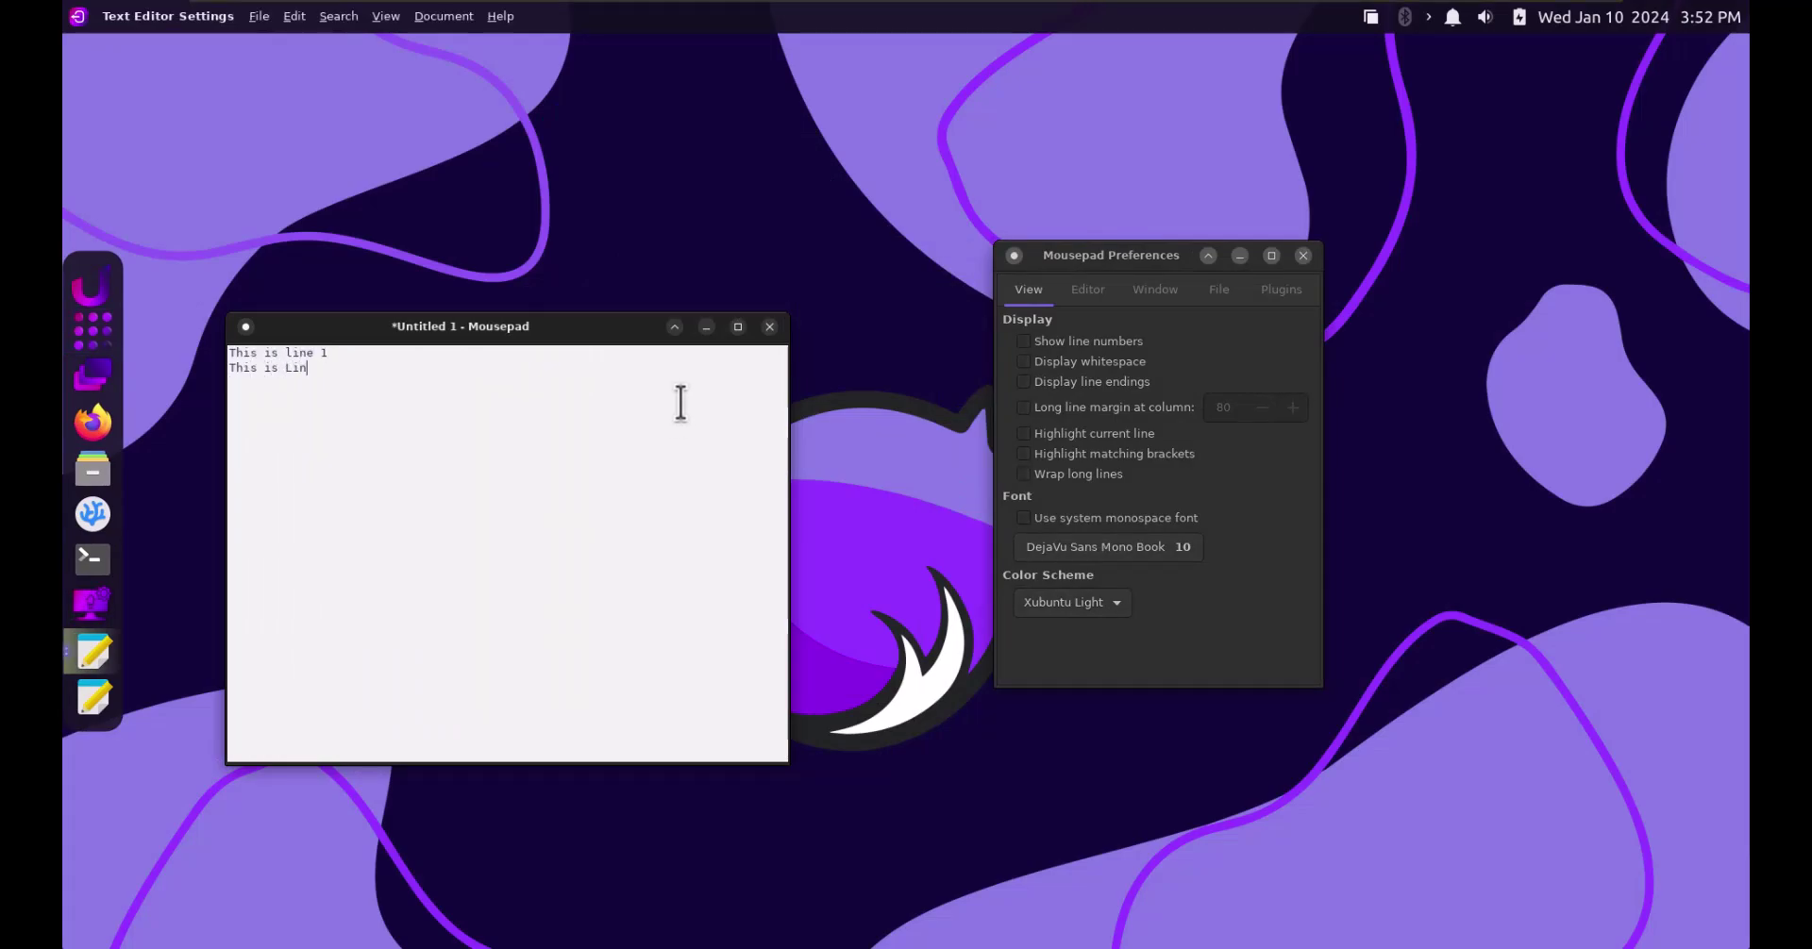
text(e 2)
key(Return)
key(Return)
Bring back the Mousepad windows and turn on the display of line numbers and line endings
key(ctrl+alt+d)
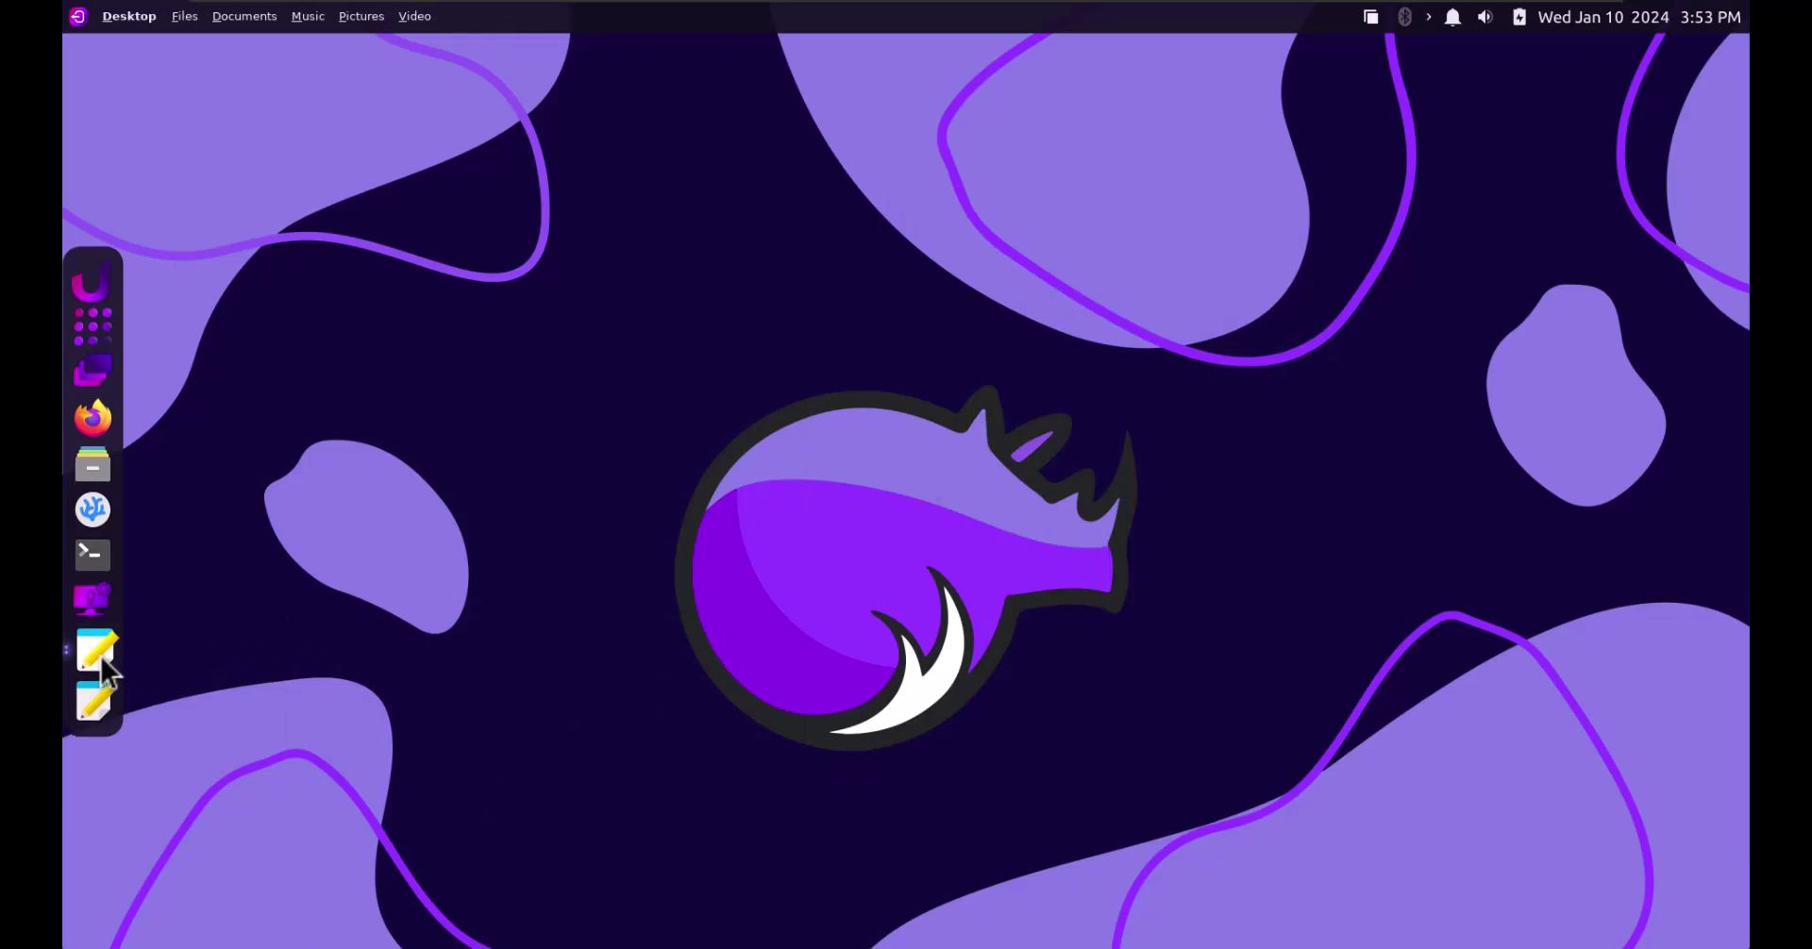
click(98, 657)
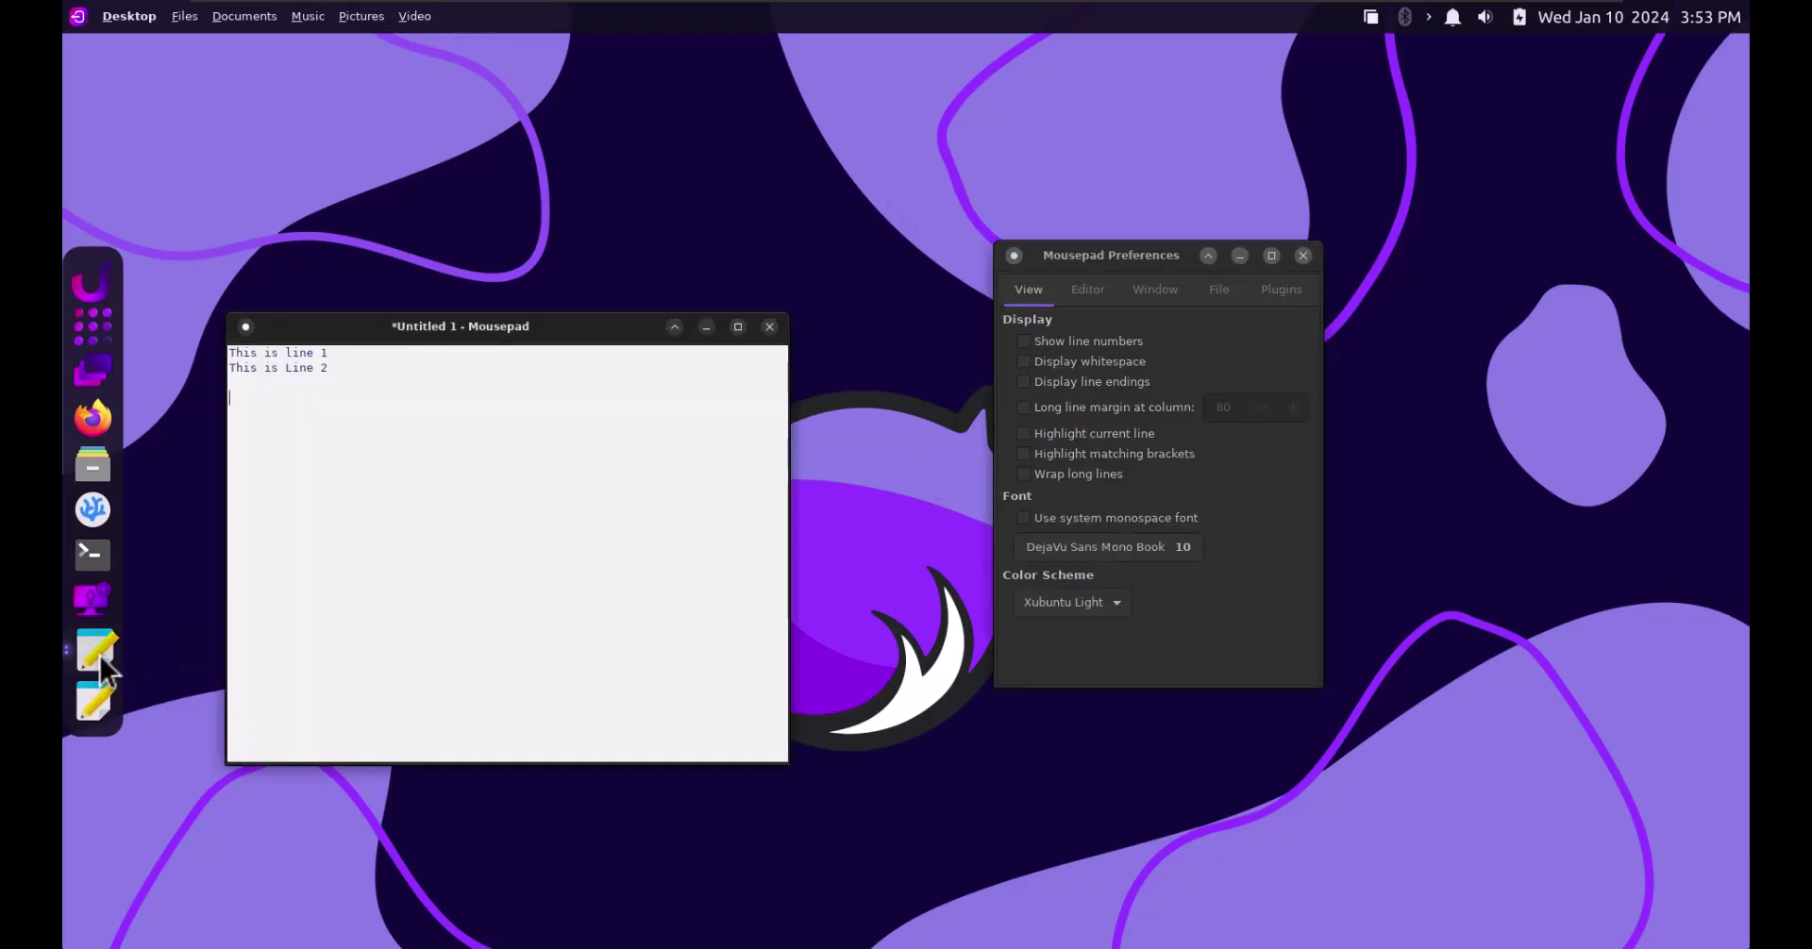
click(1061, 342)
click(1051, 360)
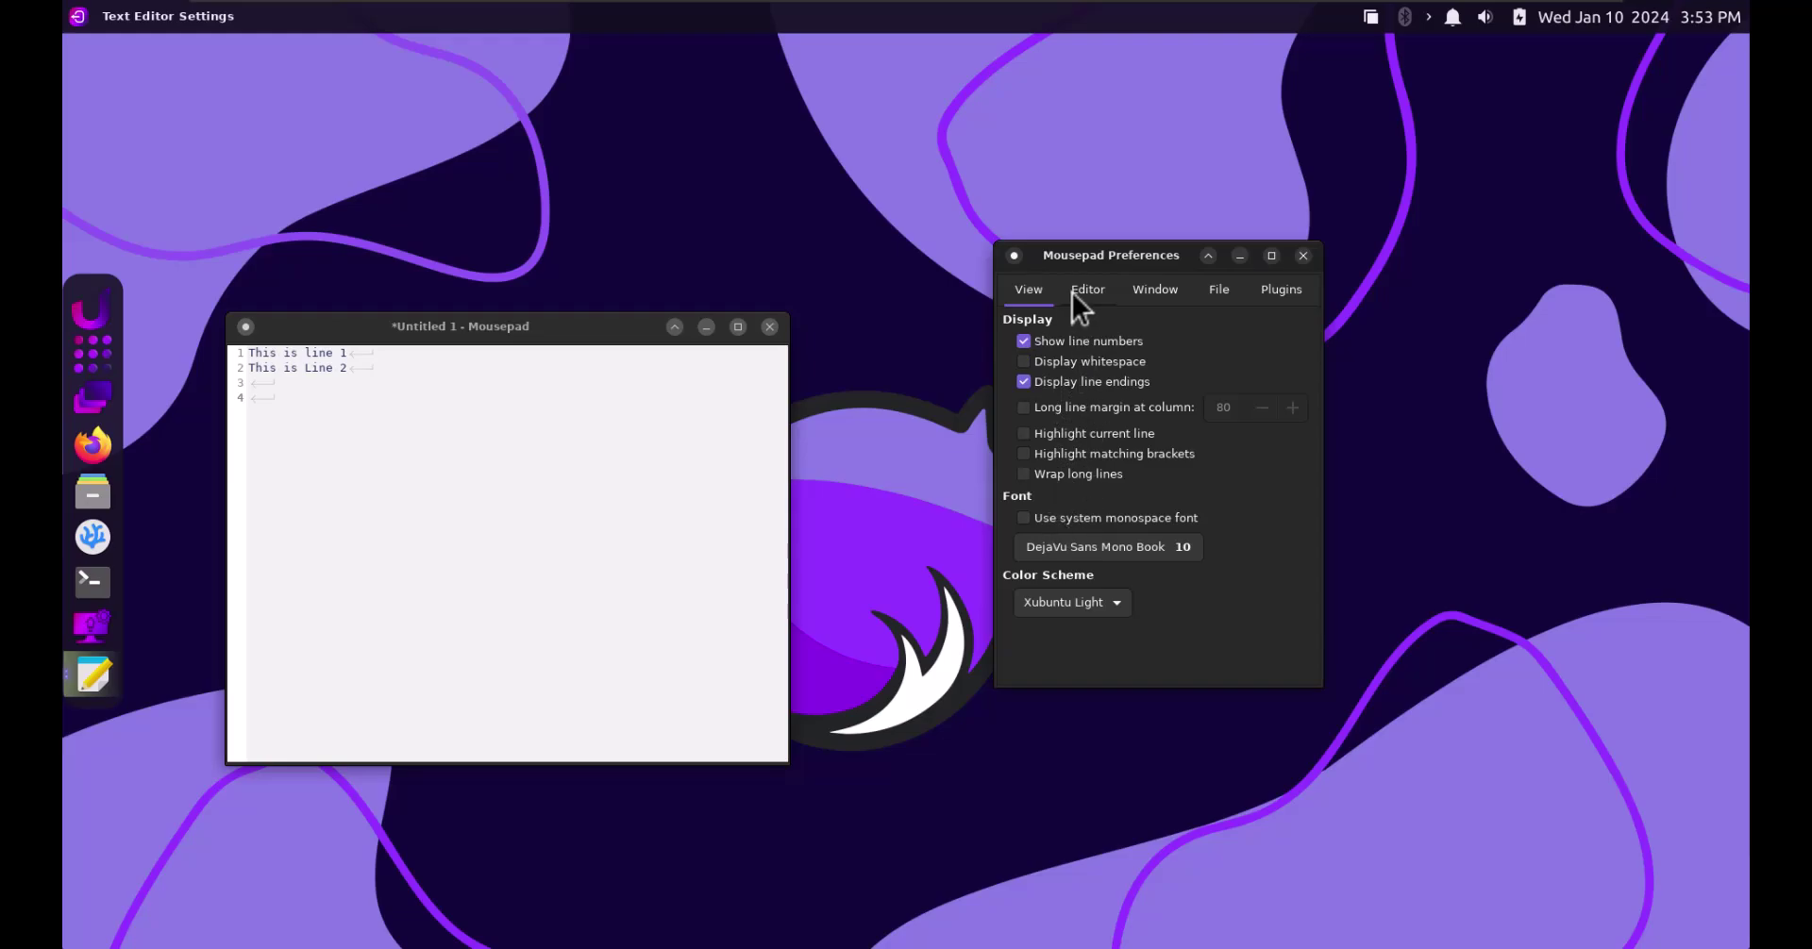
Look through the remaining Mousepad preference categories and enable the spell-checking plugin
click(1078, 292)
click(1163, 295)
click(1230, 292)
click(1269, 291)
click(1231, 289)
click(1294, 287)
click(1073, 339)
Test the spell checking by adding the misspelled text "I cantt spell" on line 4, followed by blank lines
click(521, 421)
text(I cantt spell)
key(Return)
key(Return)
key(Return)
Check the Window and View preferences, close Mousepad Preferences, and start closing the untitled document
click(1169, 292)
click(1030, 289)
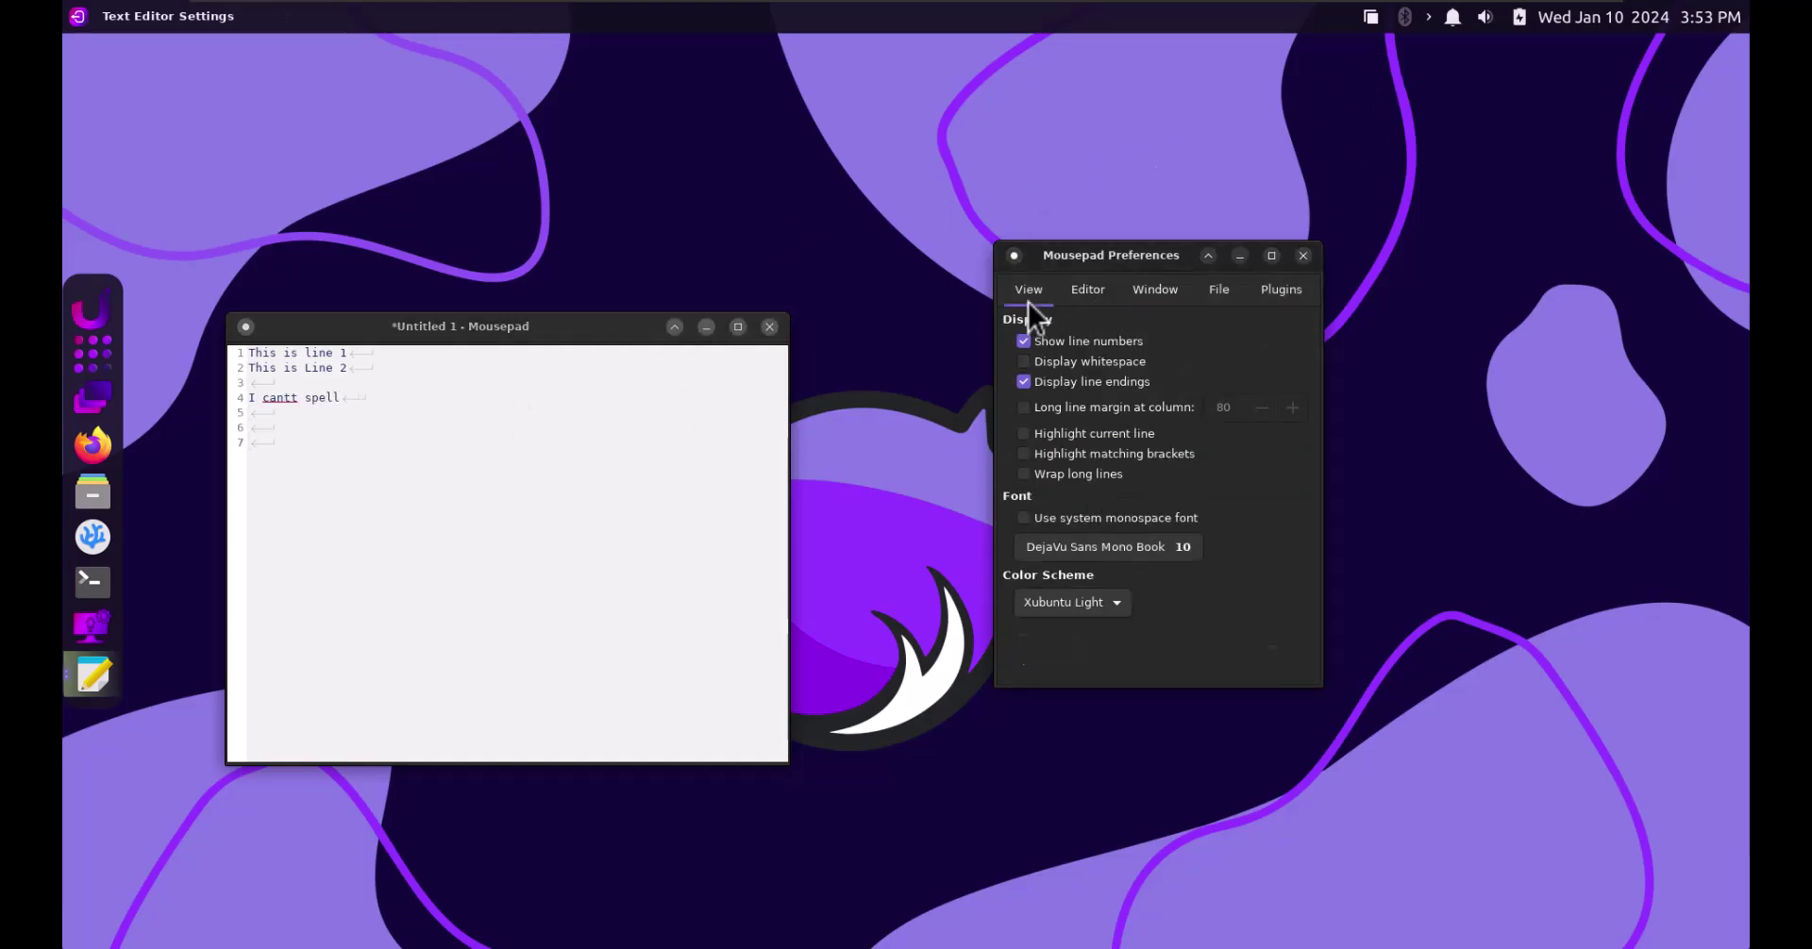
click(1302, 252)
click(761, 327)
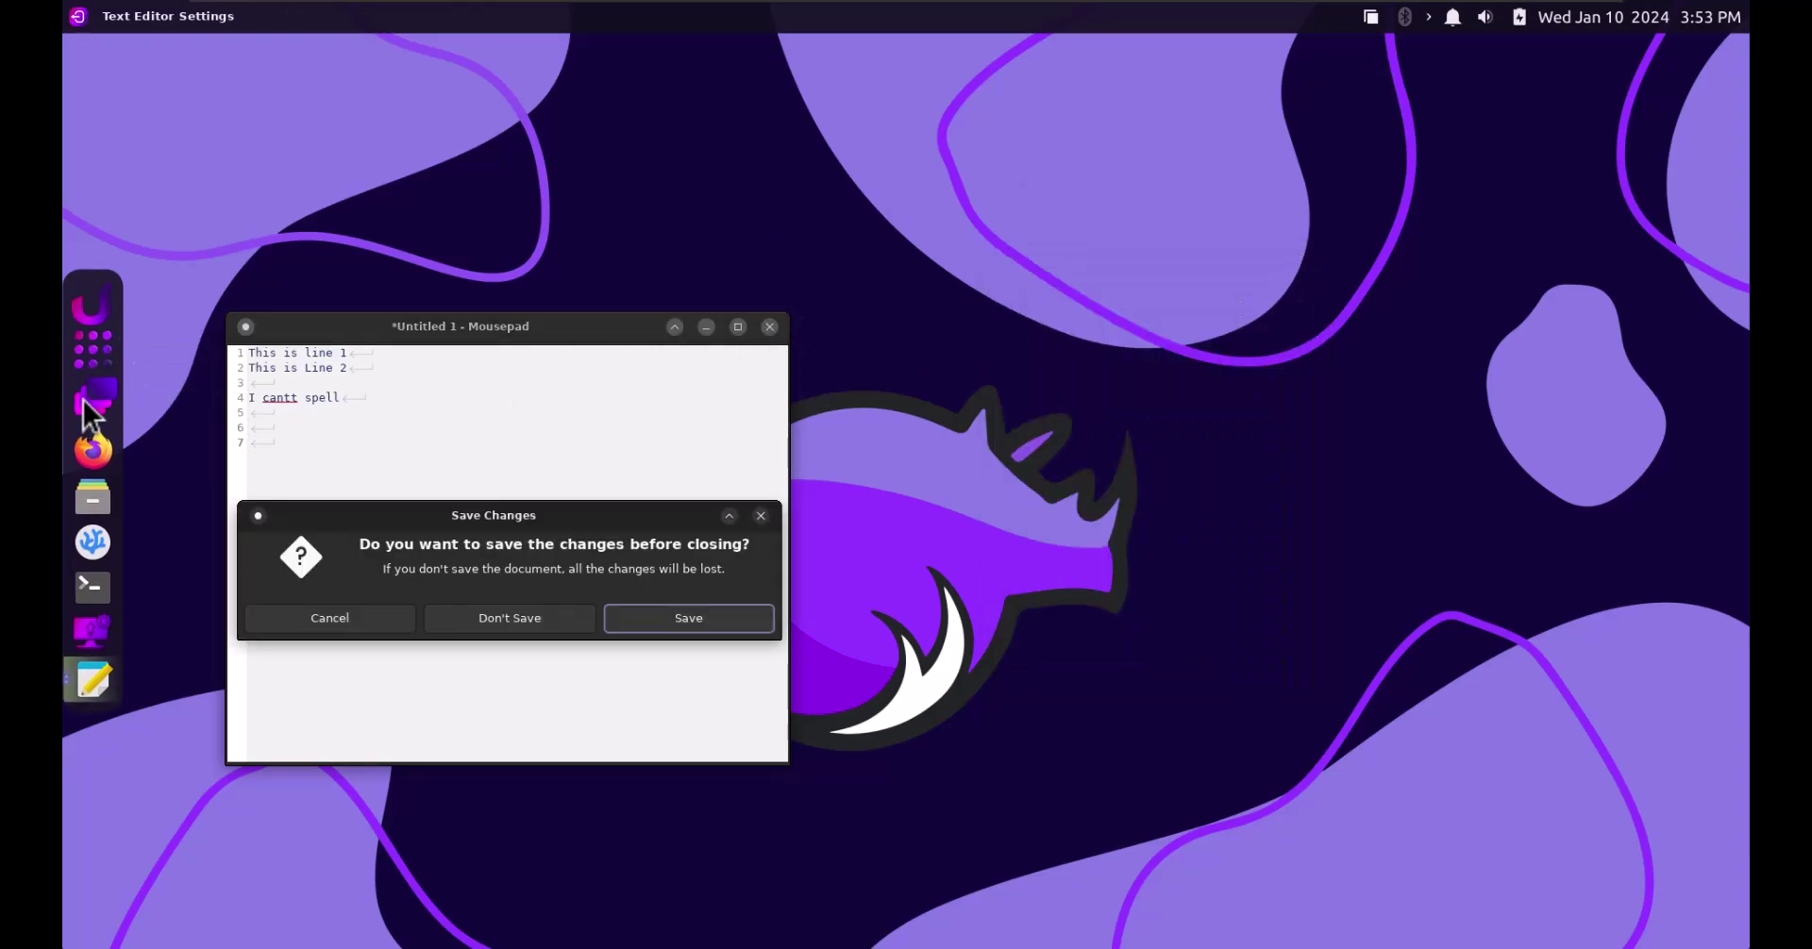
Open the workspace overview and try to move the Mousepad window to the second workspace
click(84, 400)
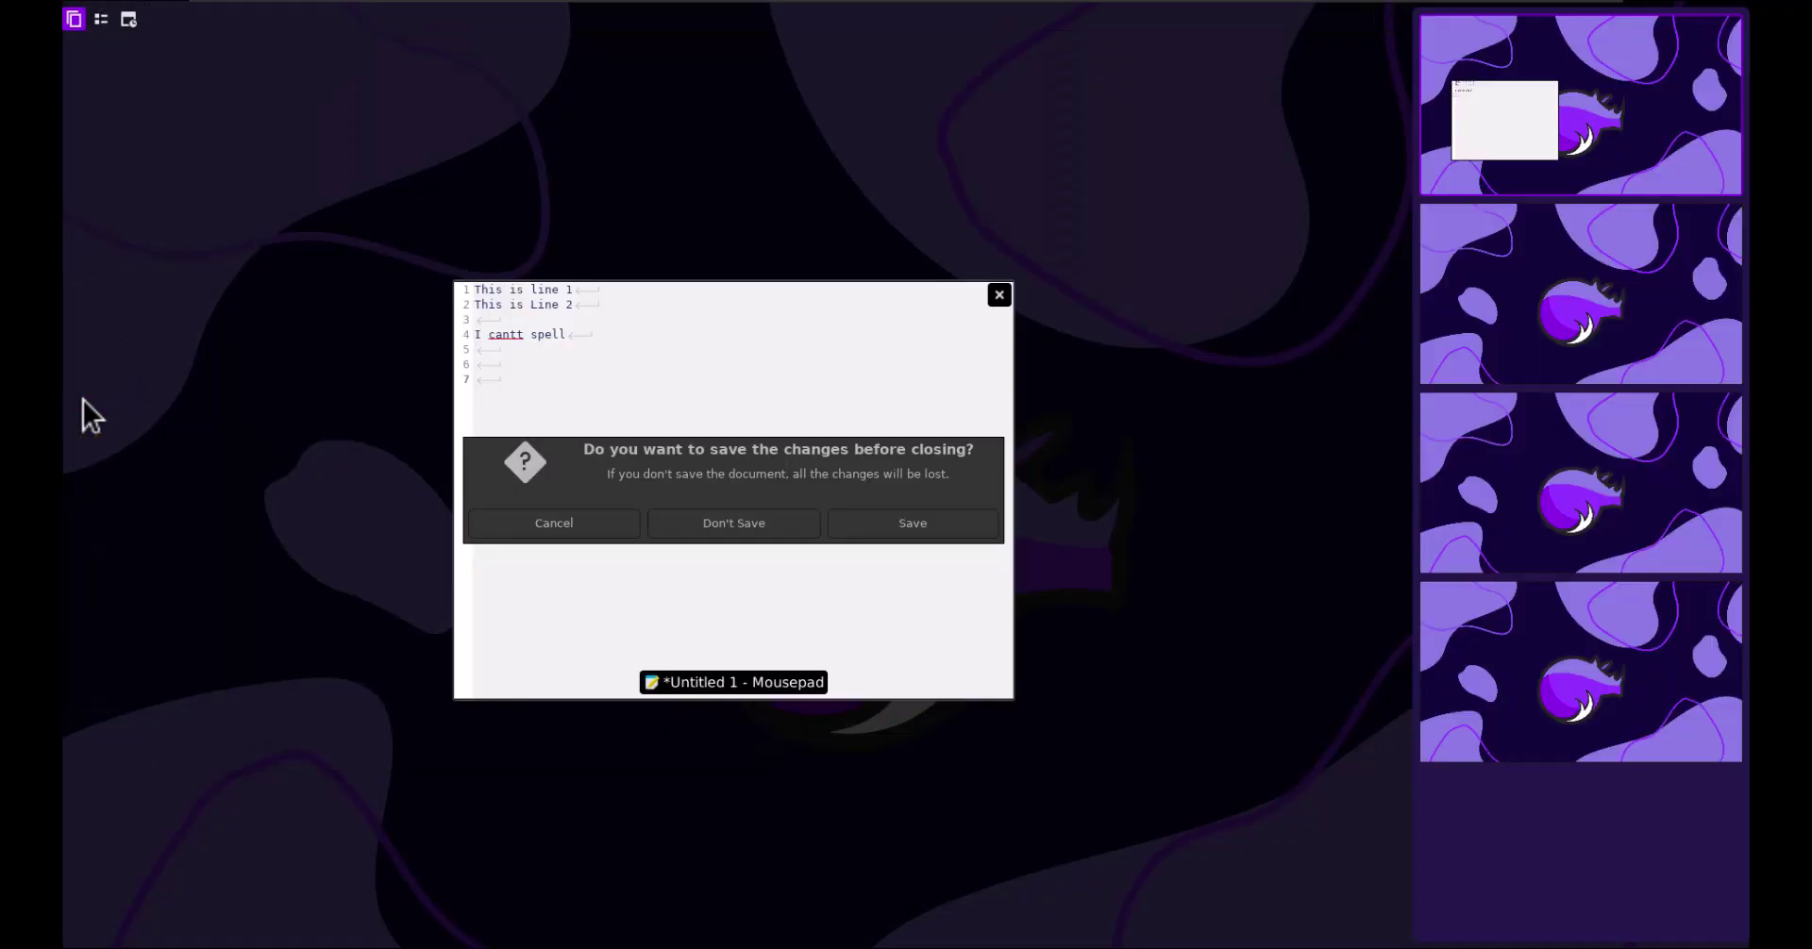
click(743, 526)
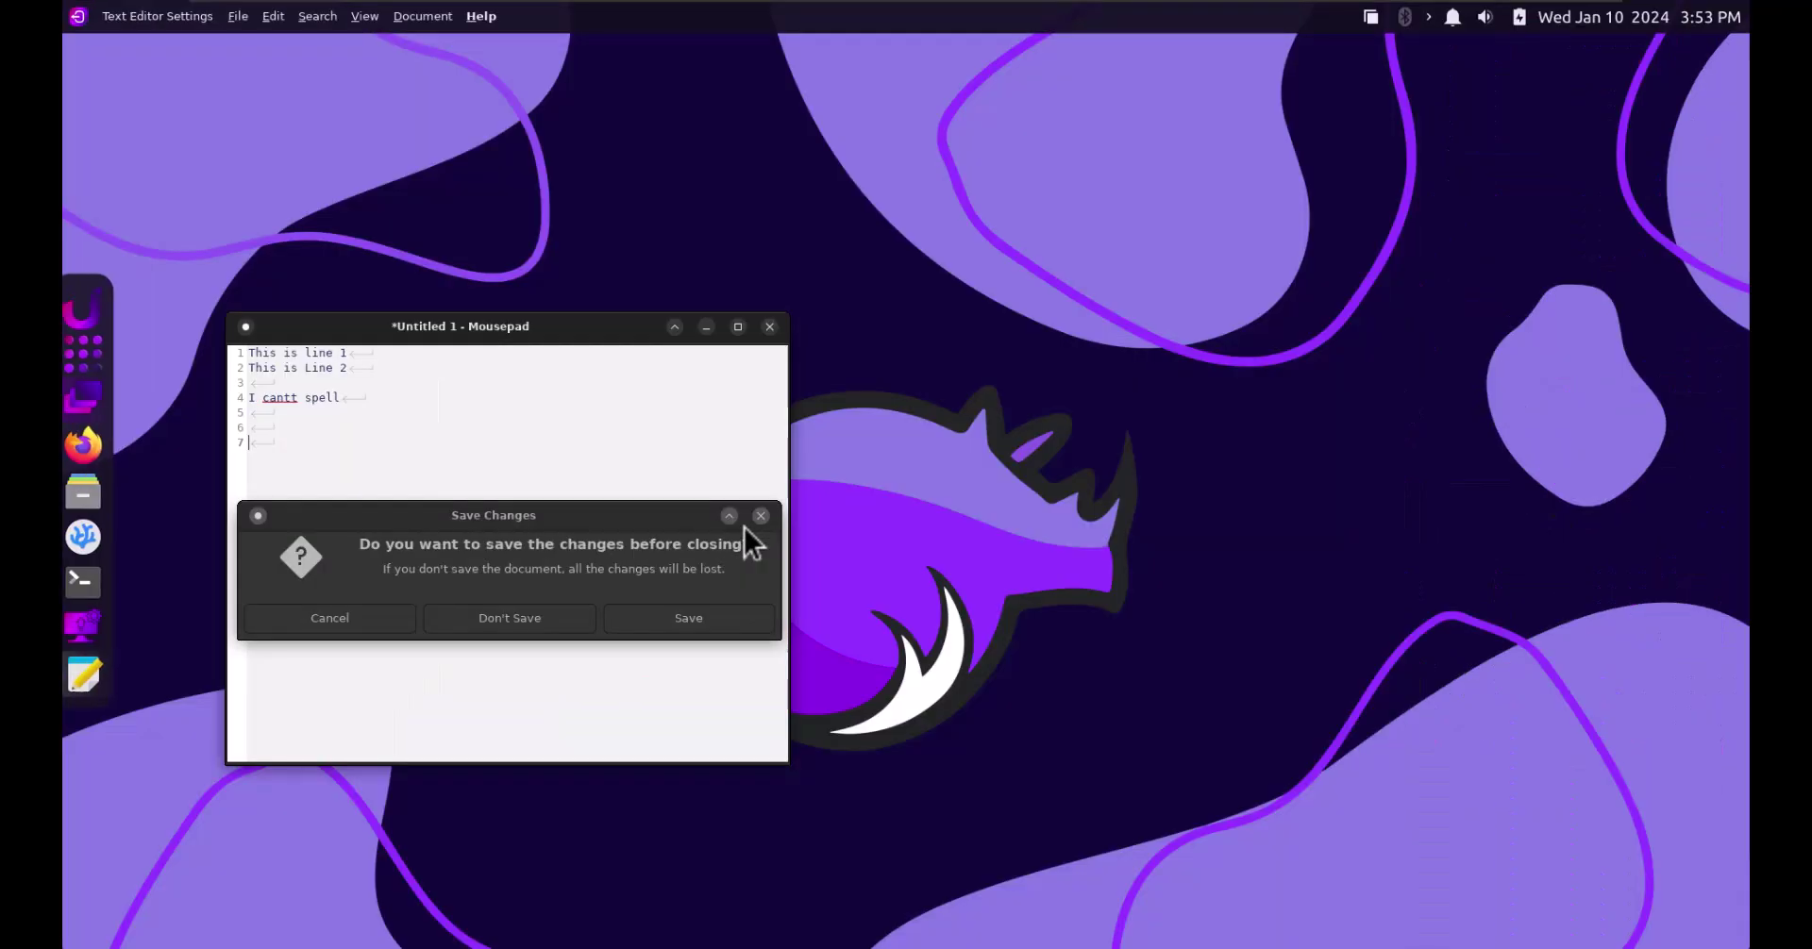
click(100, 394)
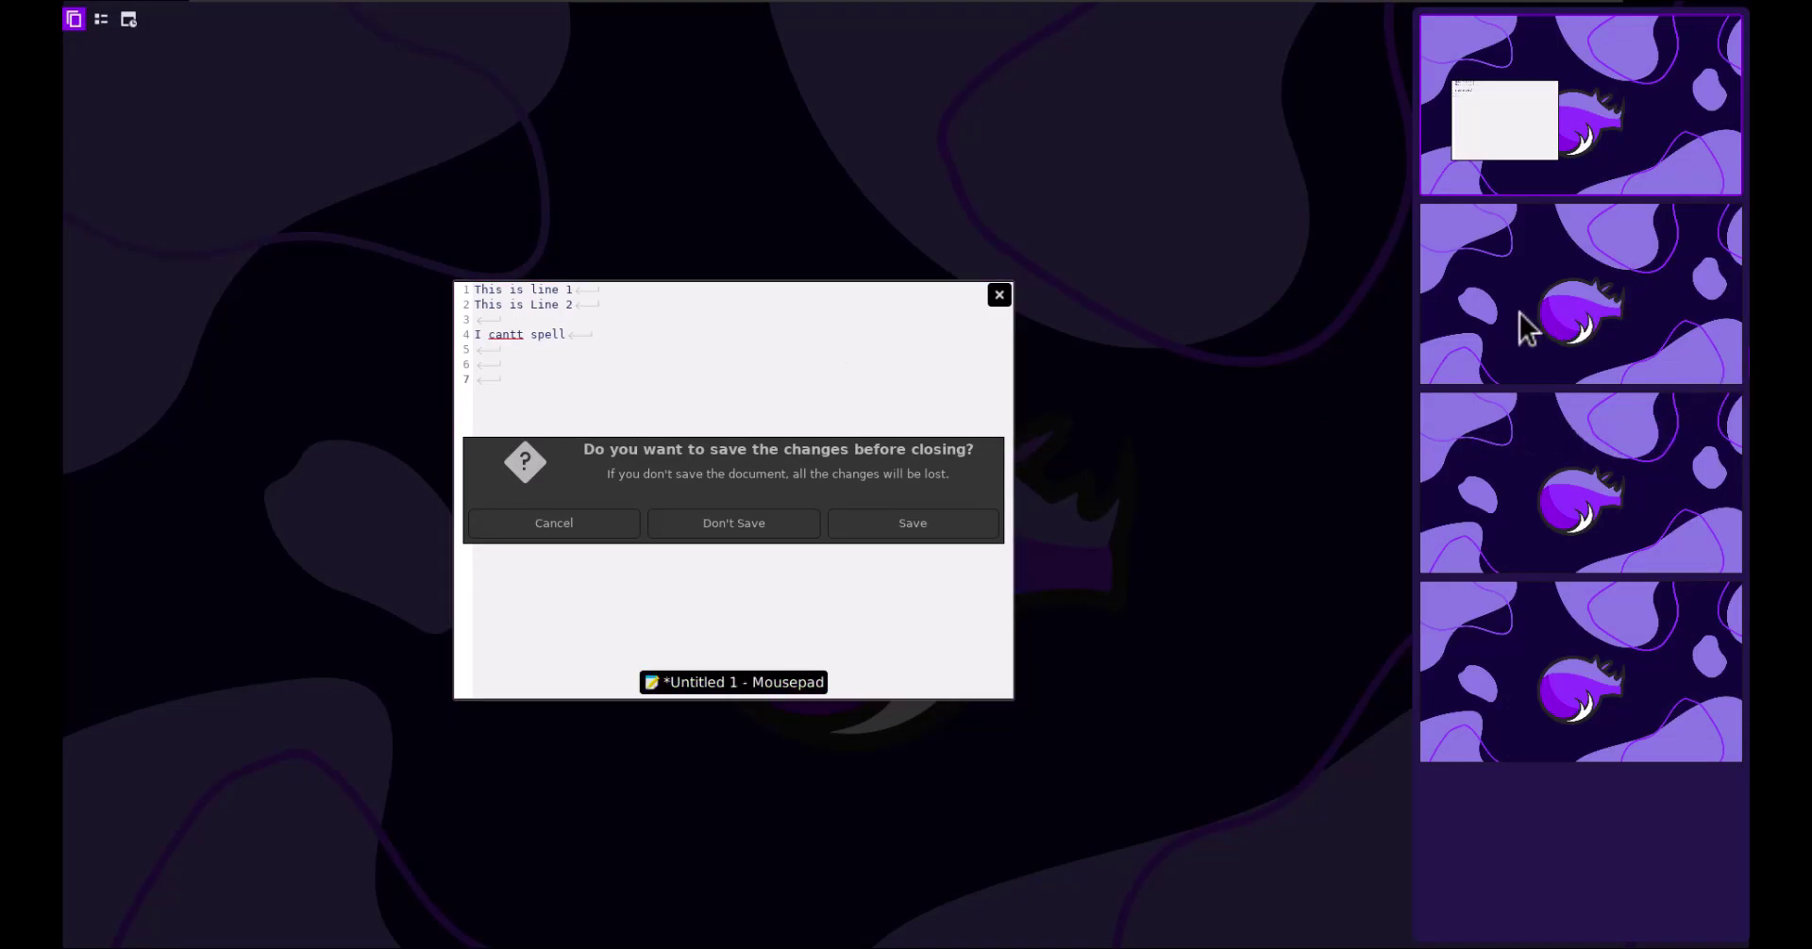
drag(1522, 113, 1521, 302)
click(1559, 221)
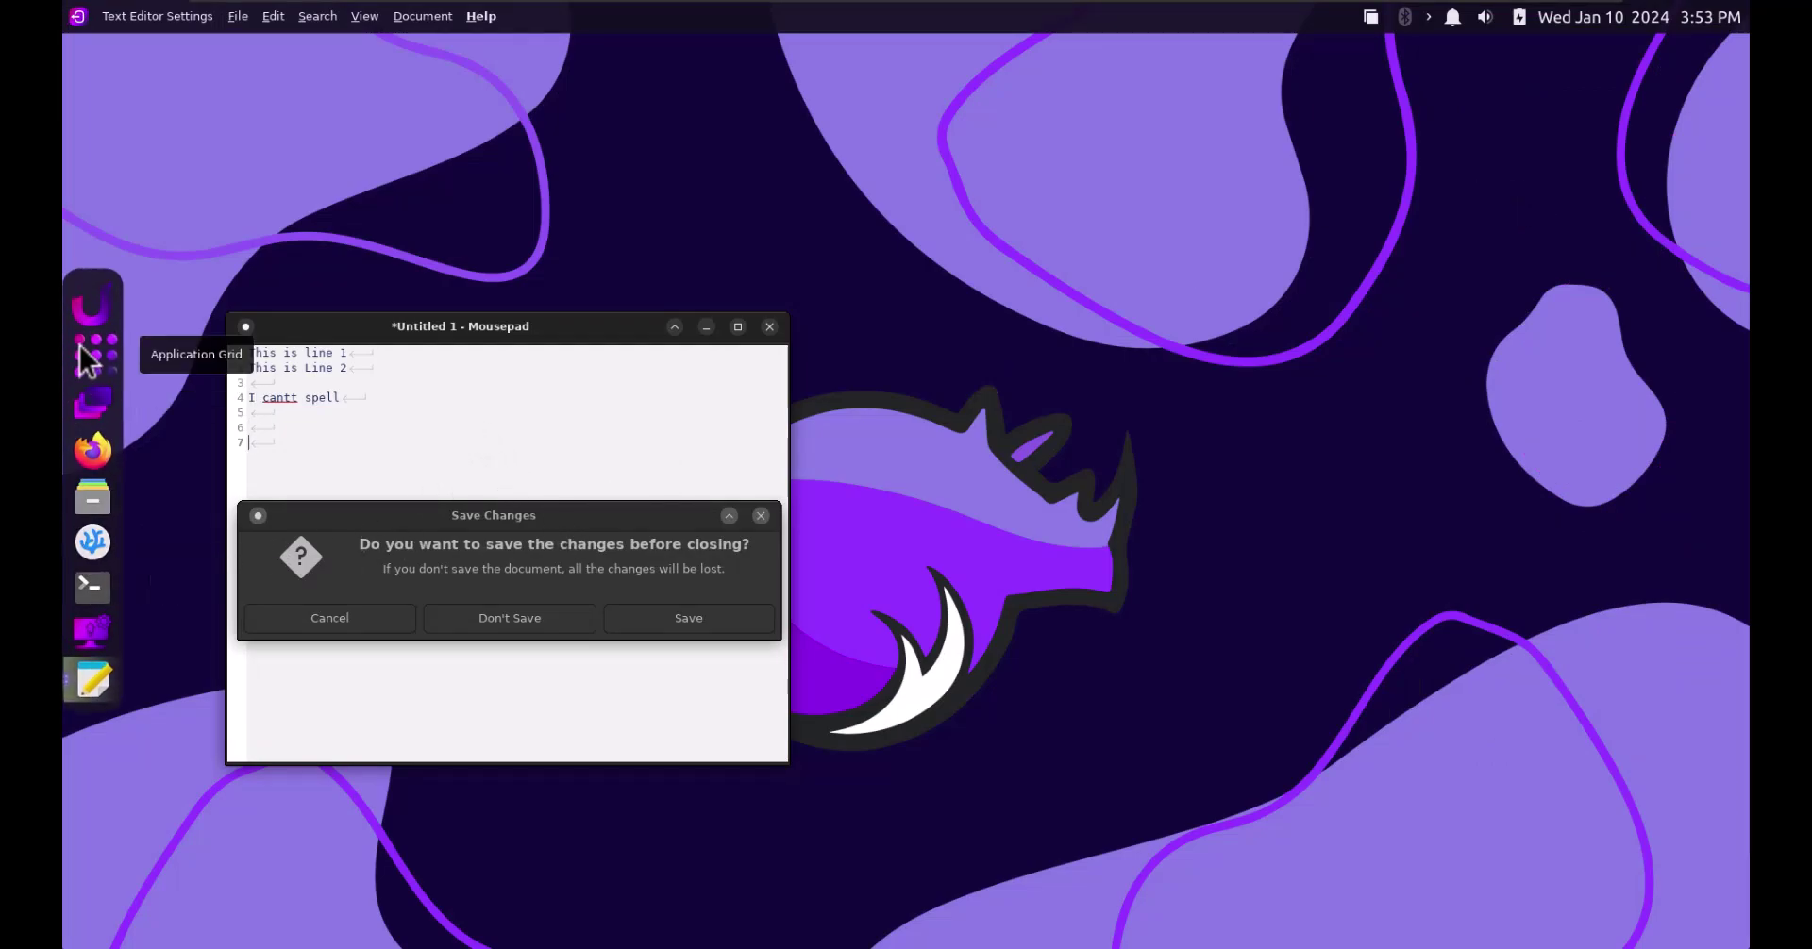
Launch VSCodium by searching "vsco" in Ulauncher, close it, and discard the unsaved Mousepad document
click(90, 314)
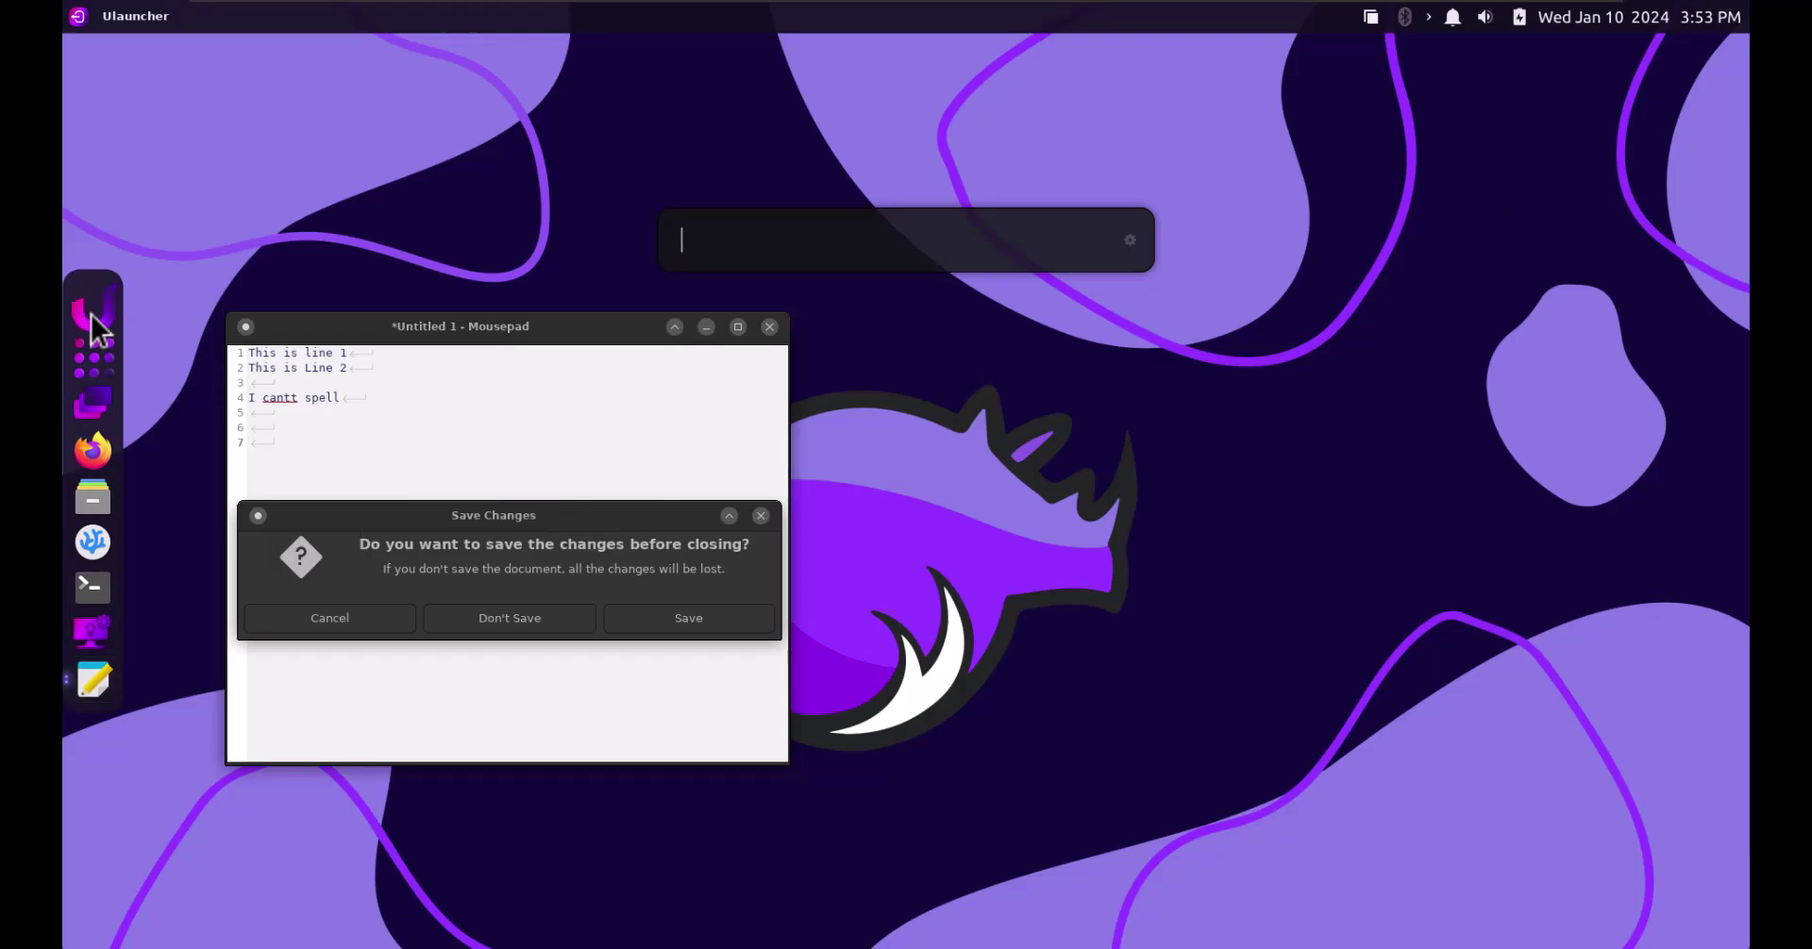
text(vsco)
key(Return)
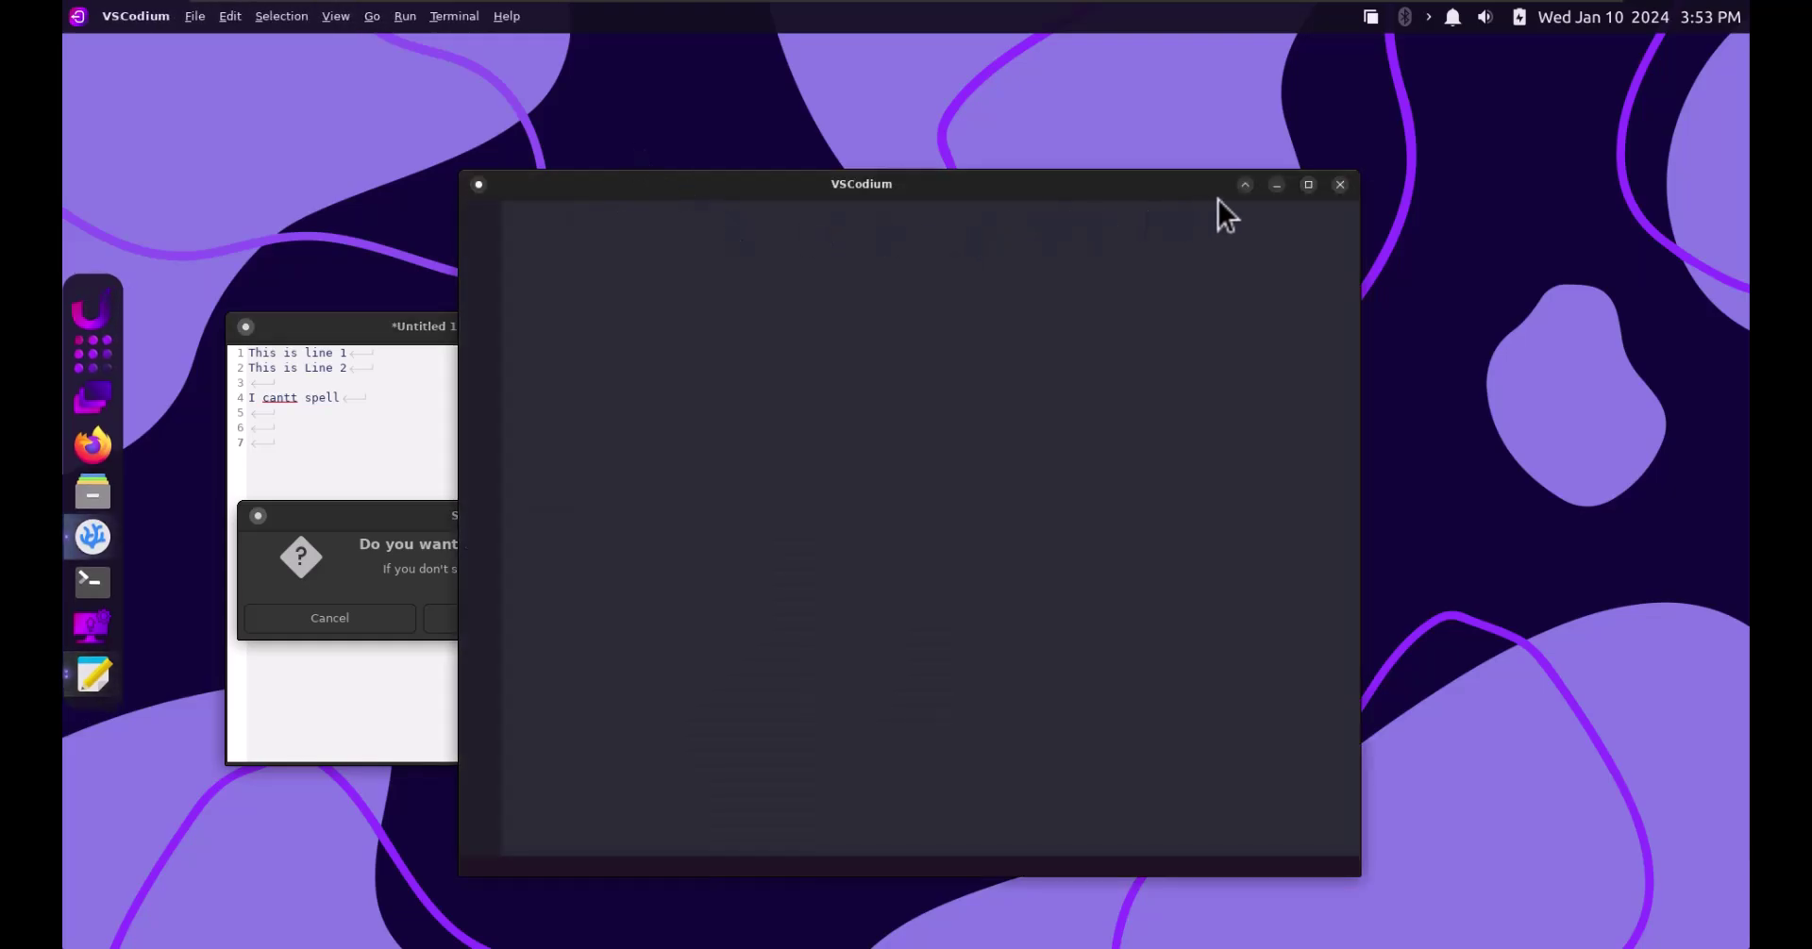
click(1340, 185)
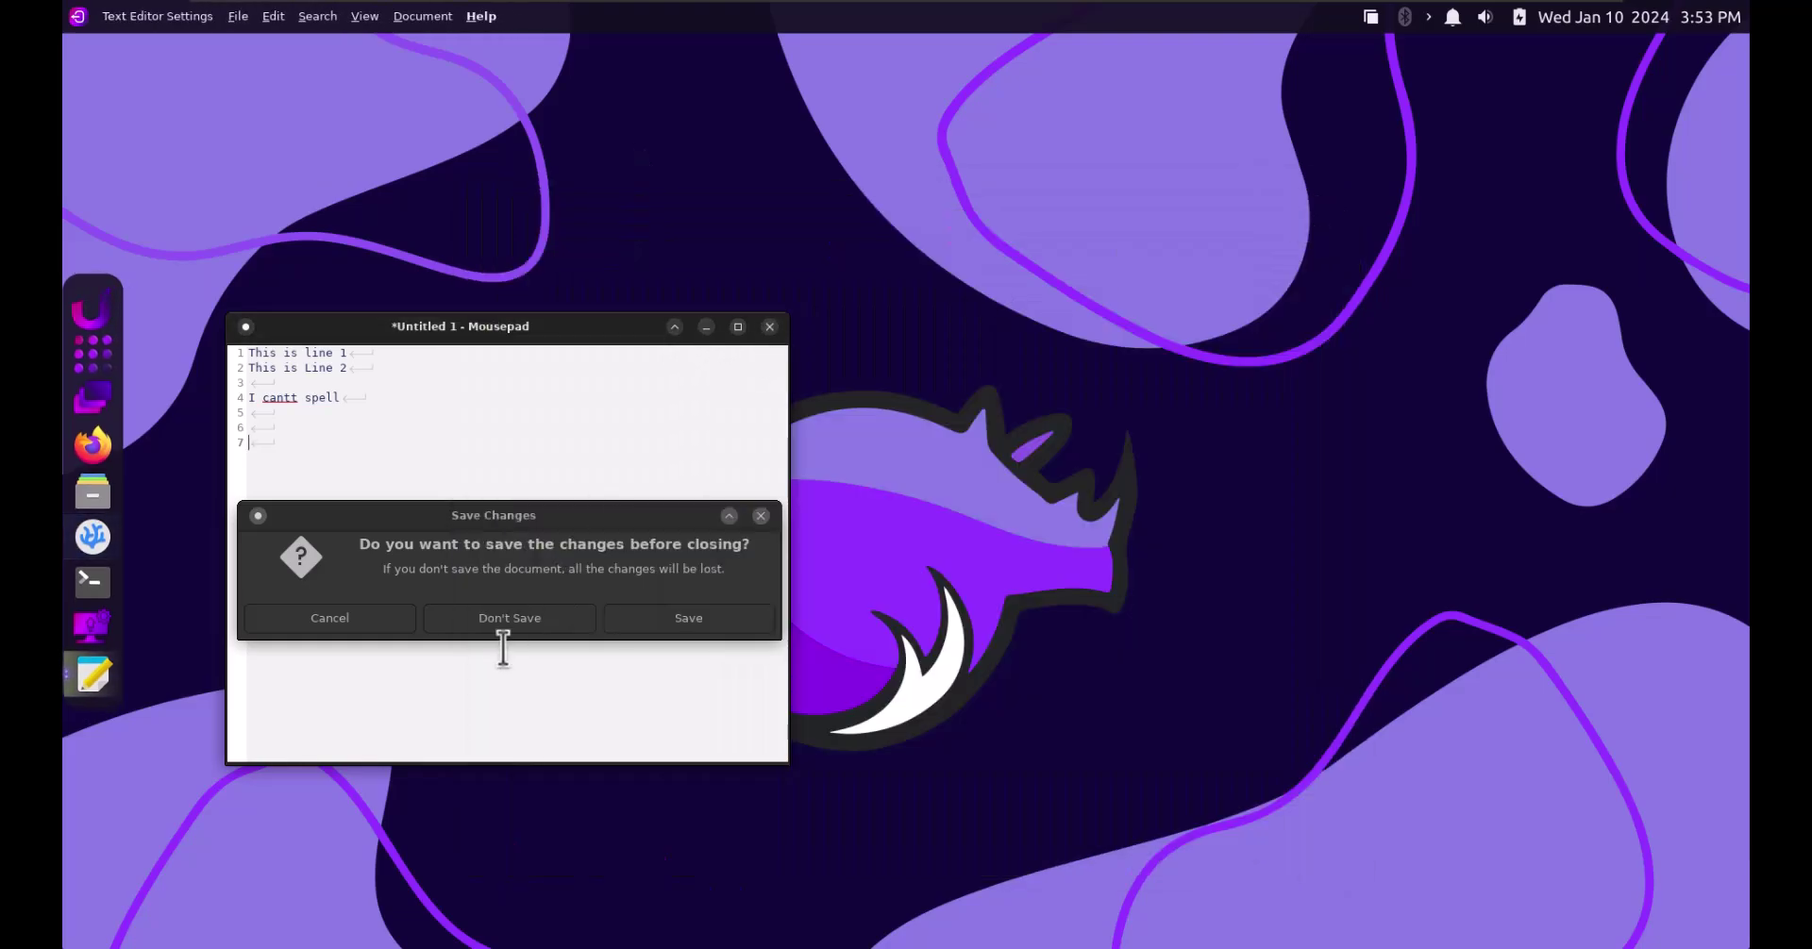
click(514, 619)
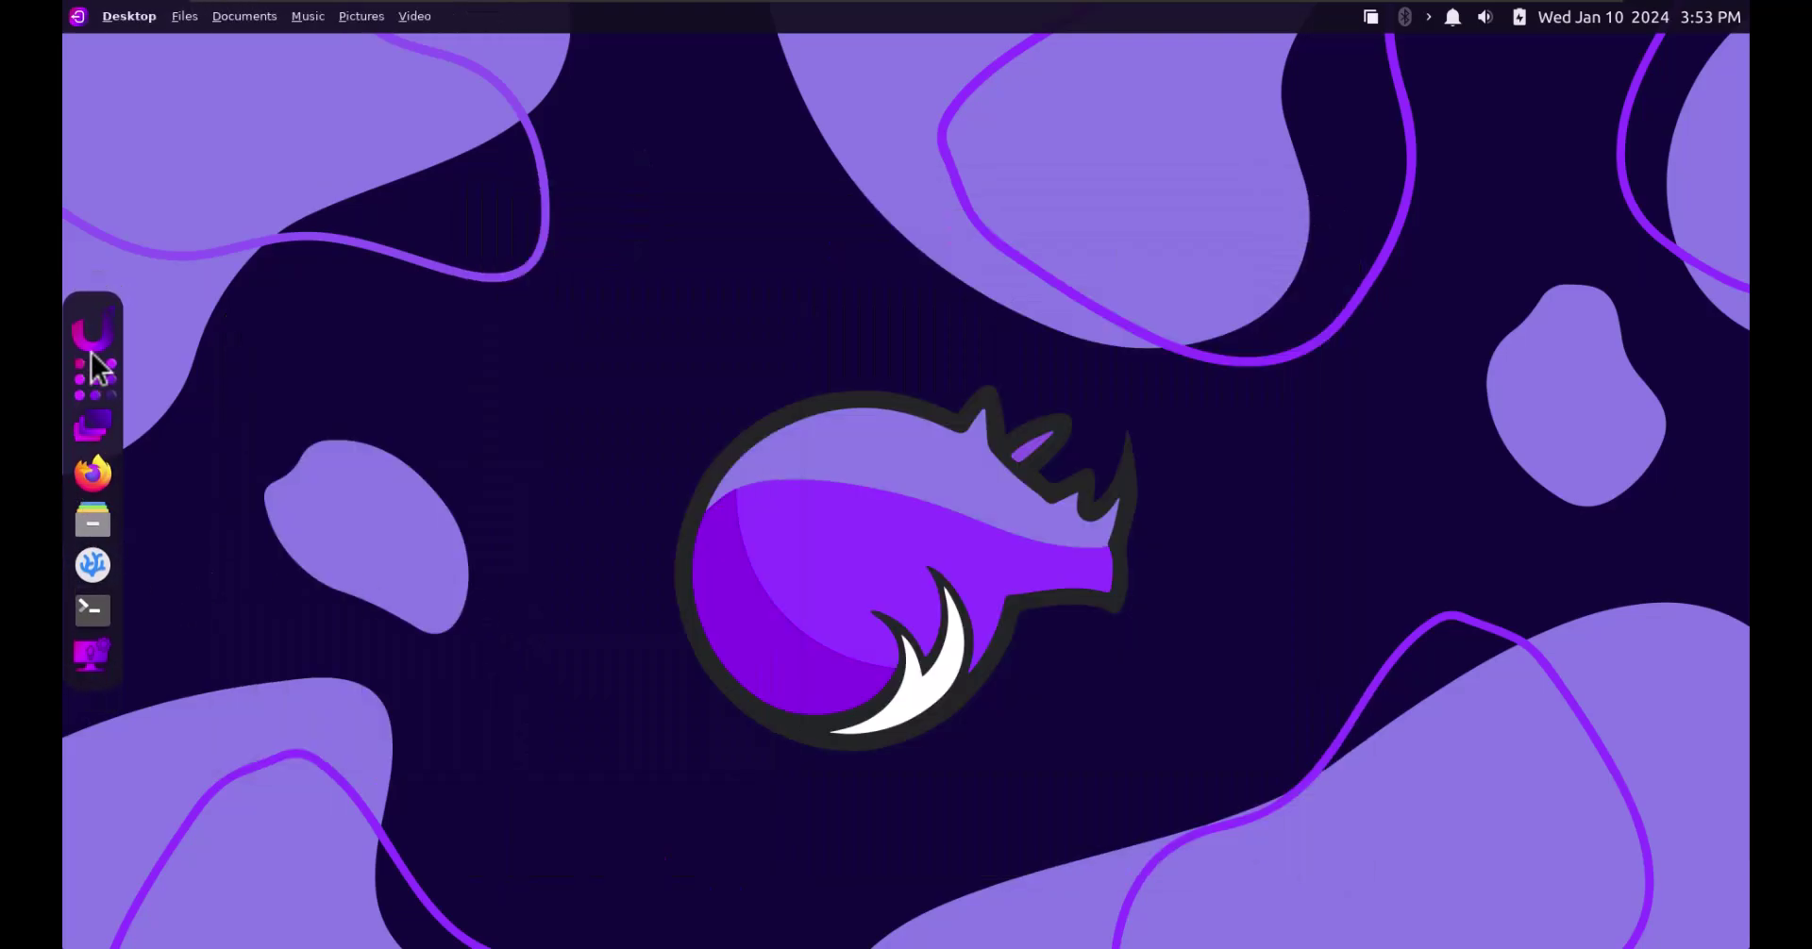
Launch Plank from the application grid and check the options of its dock item
click(96, 381)
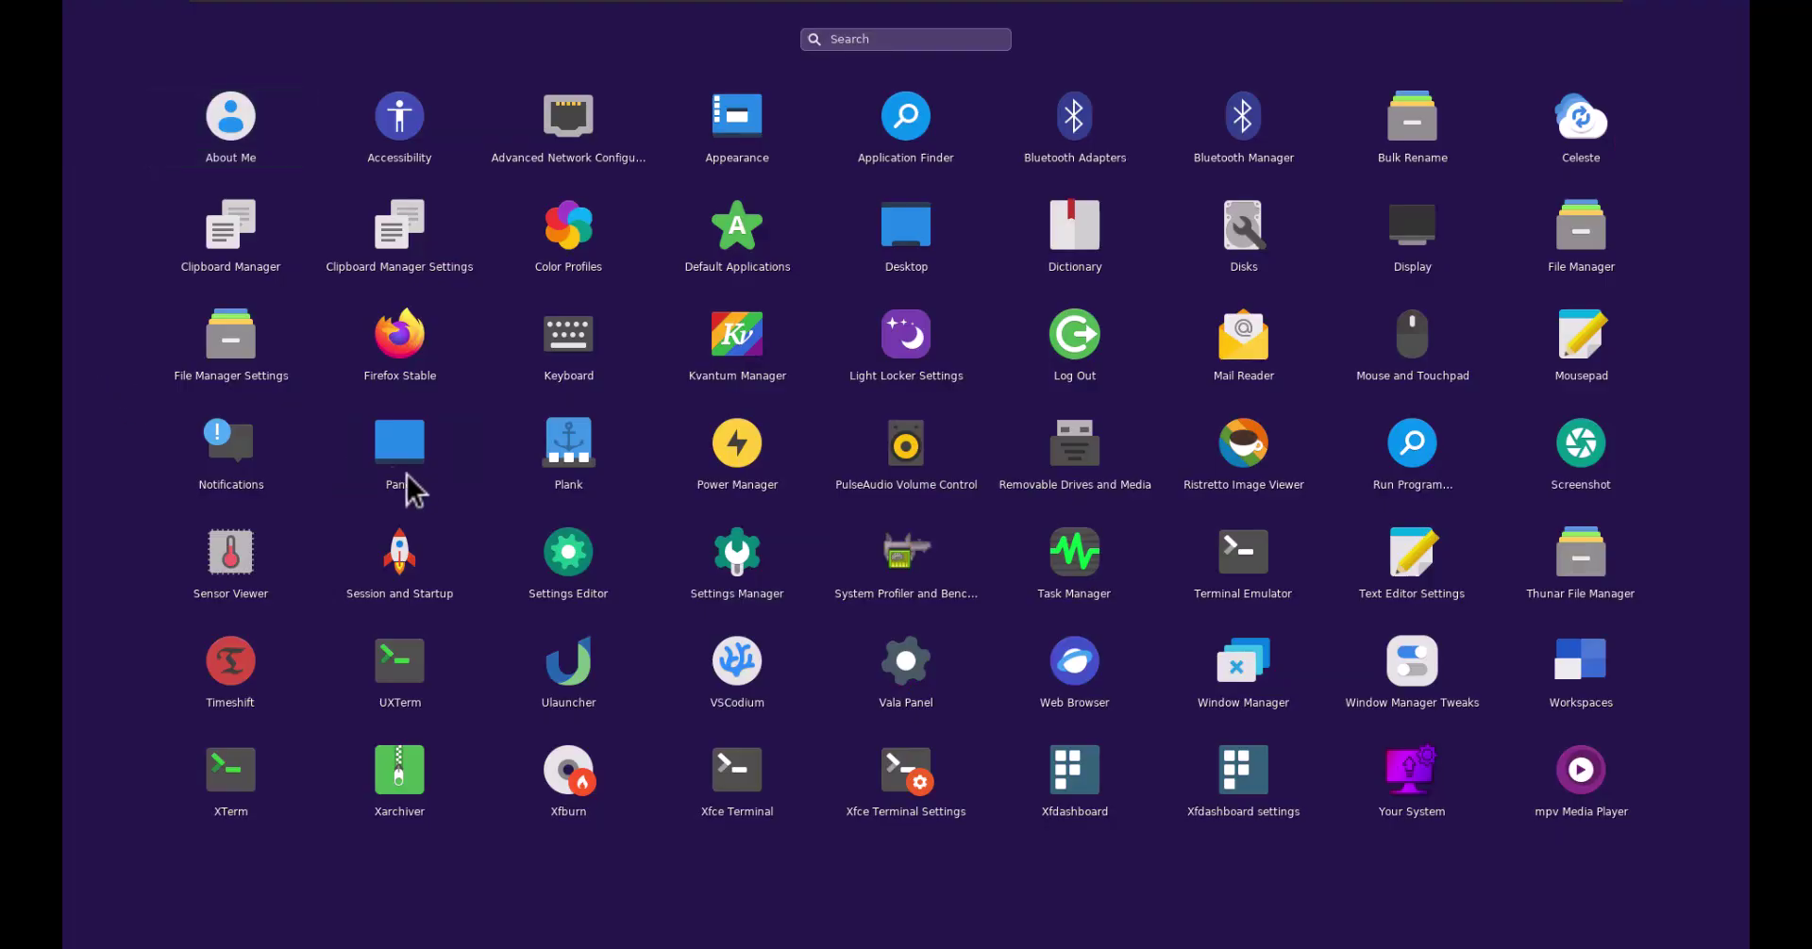
click(569, 453)
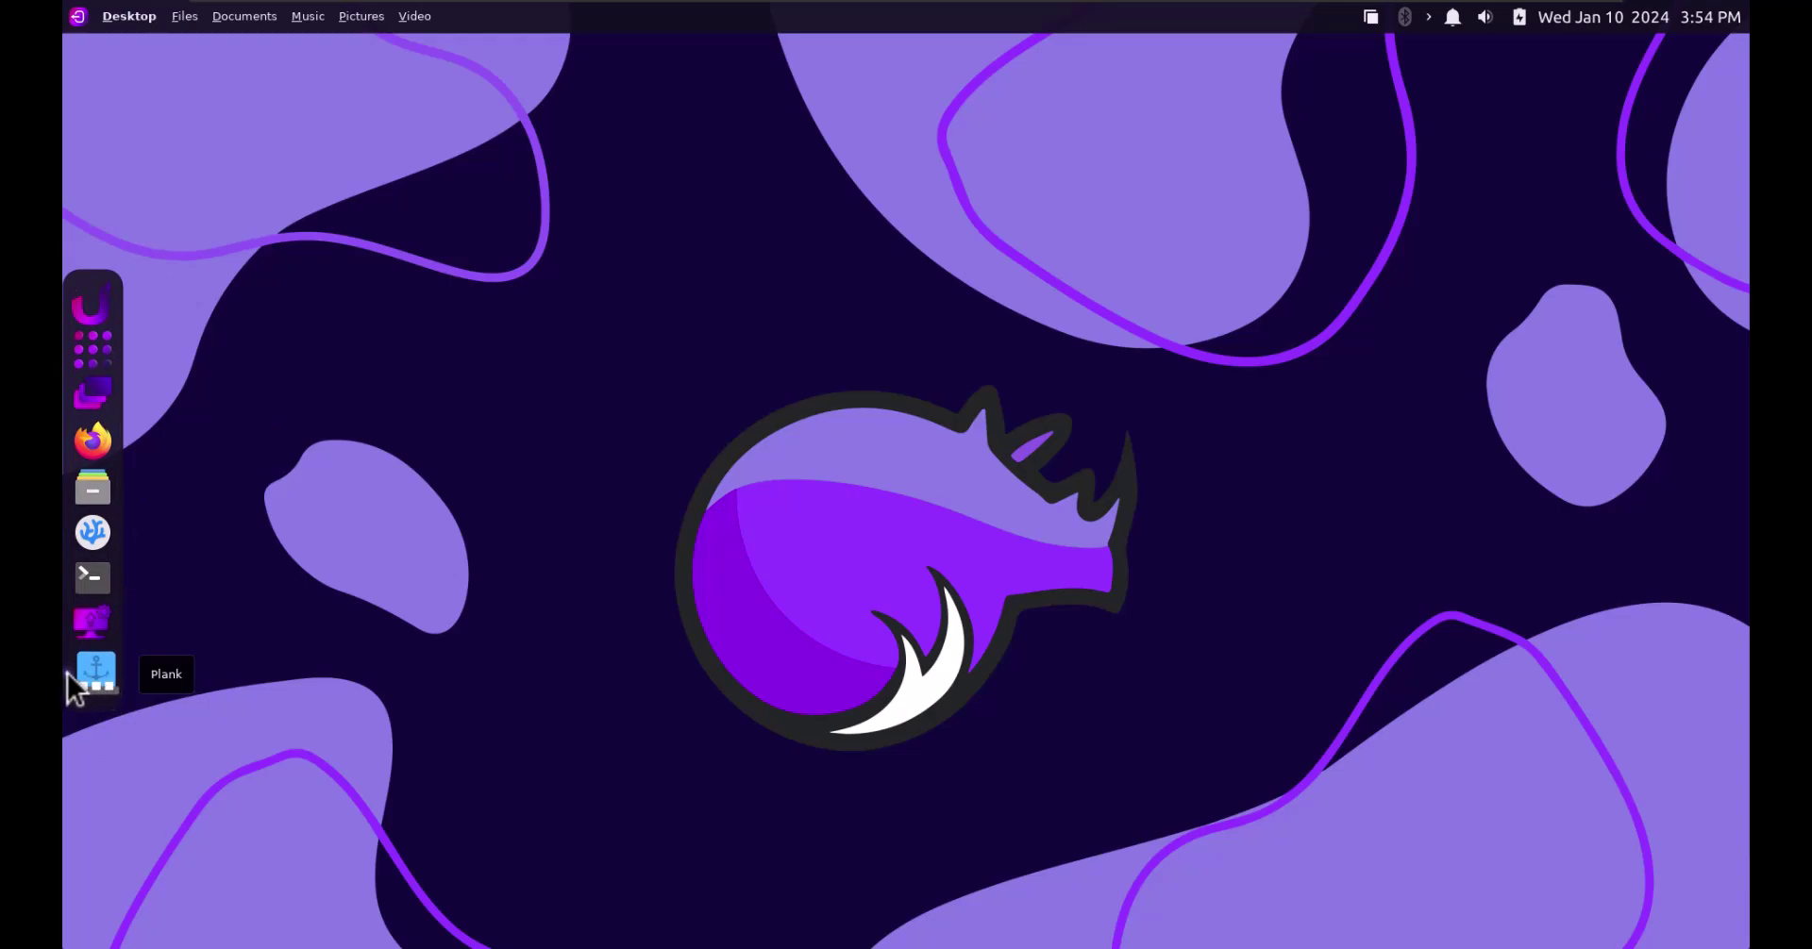
click(81, 671)
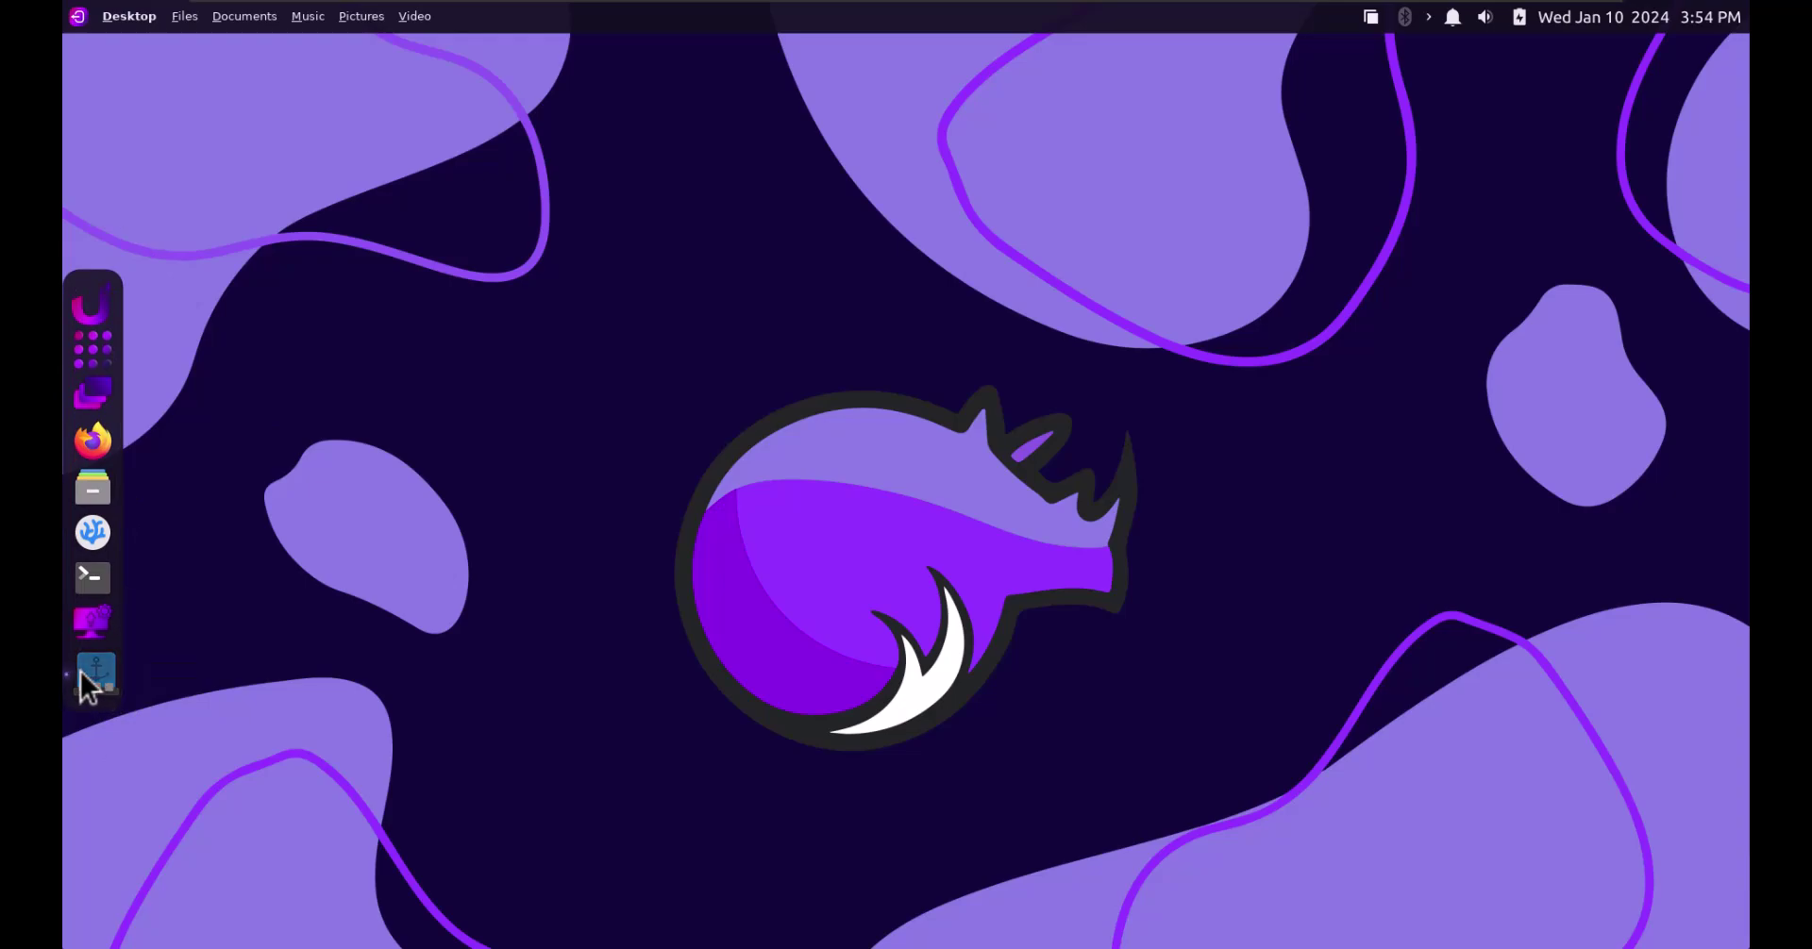
right_click(86, 662)
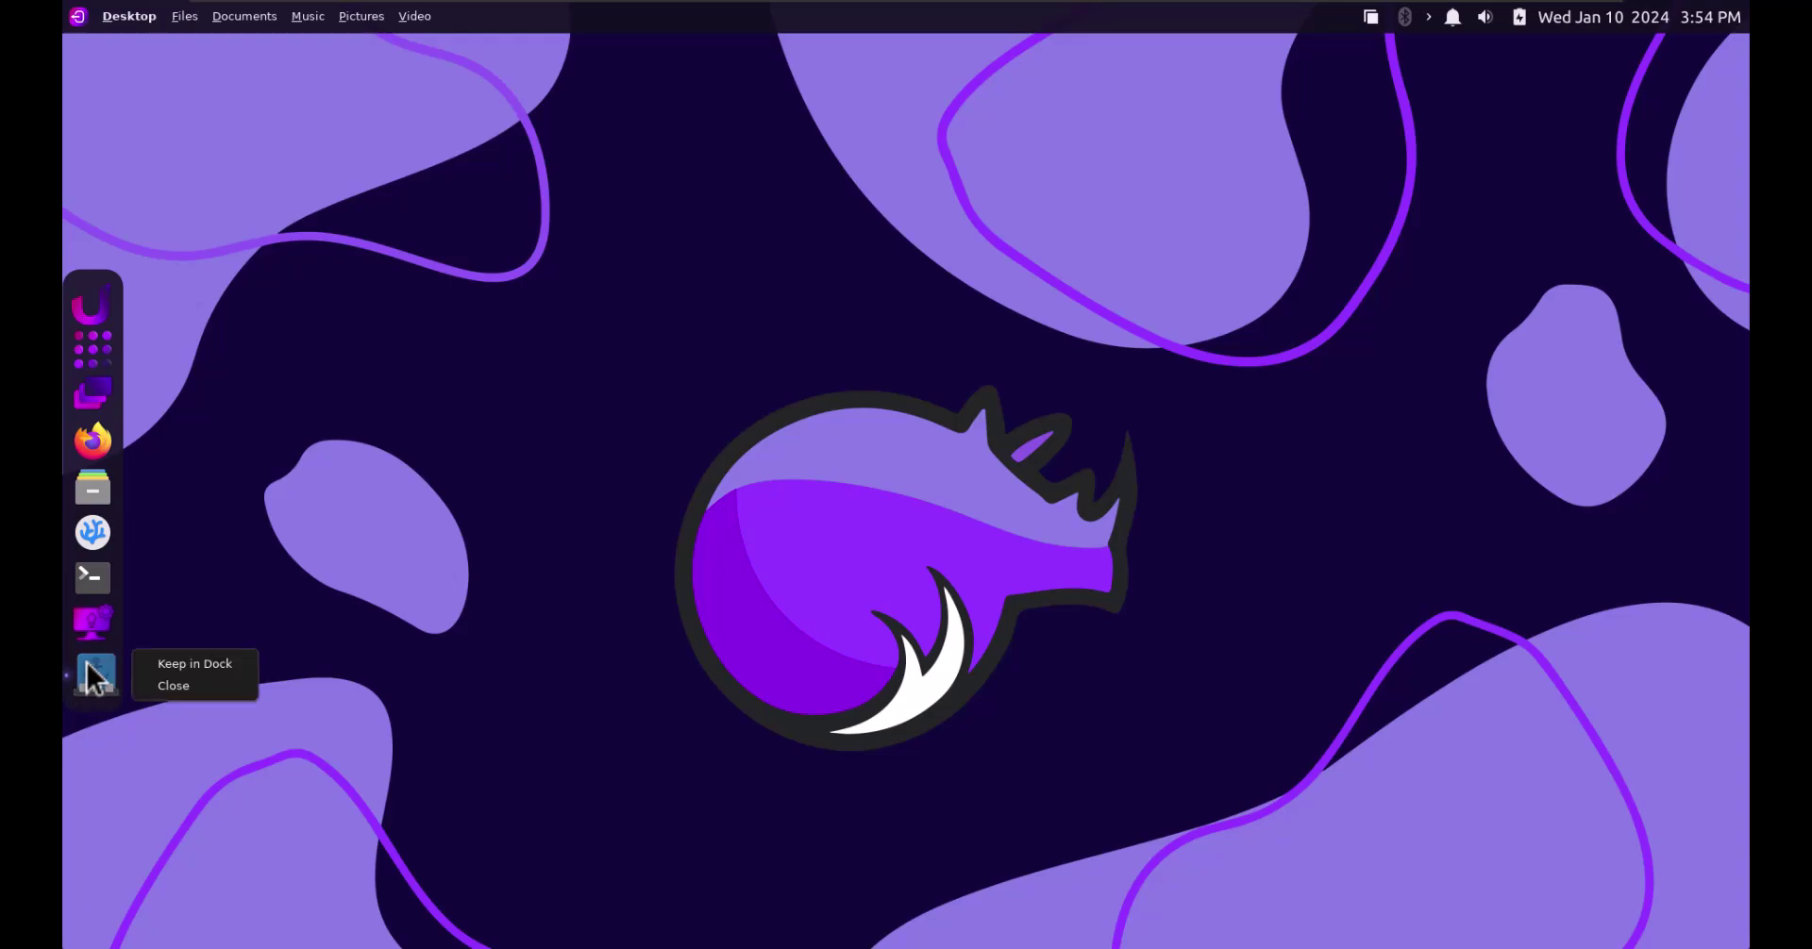
click(209, 574)
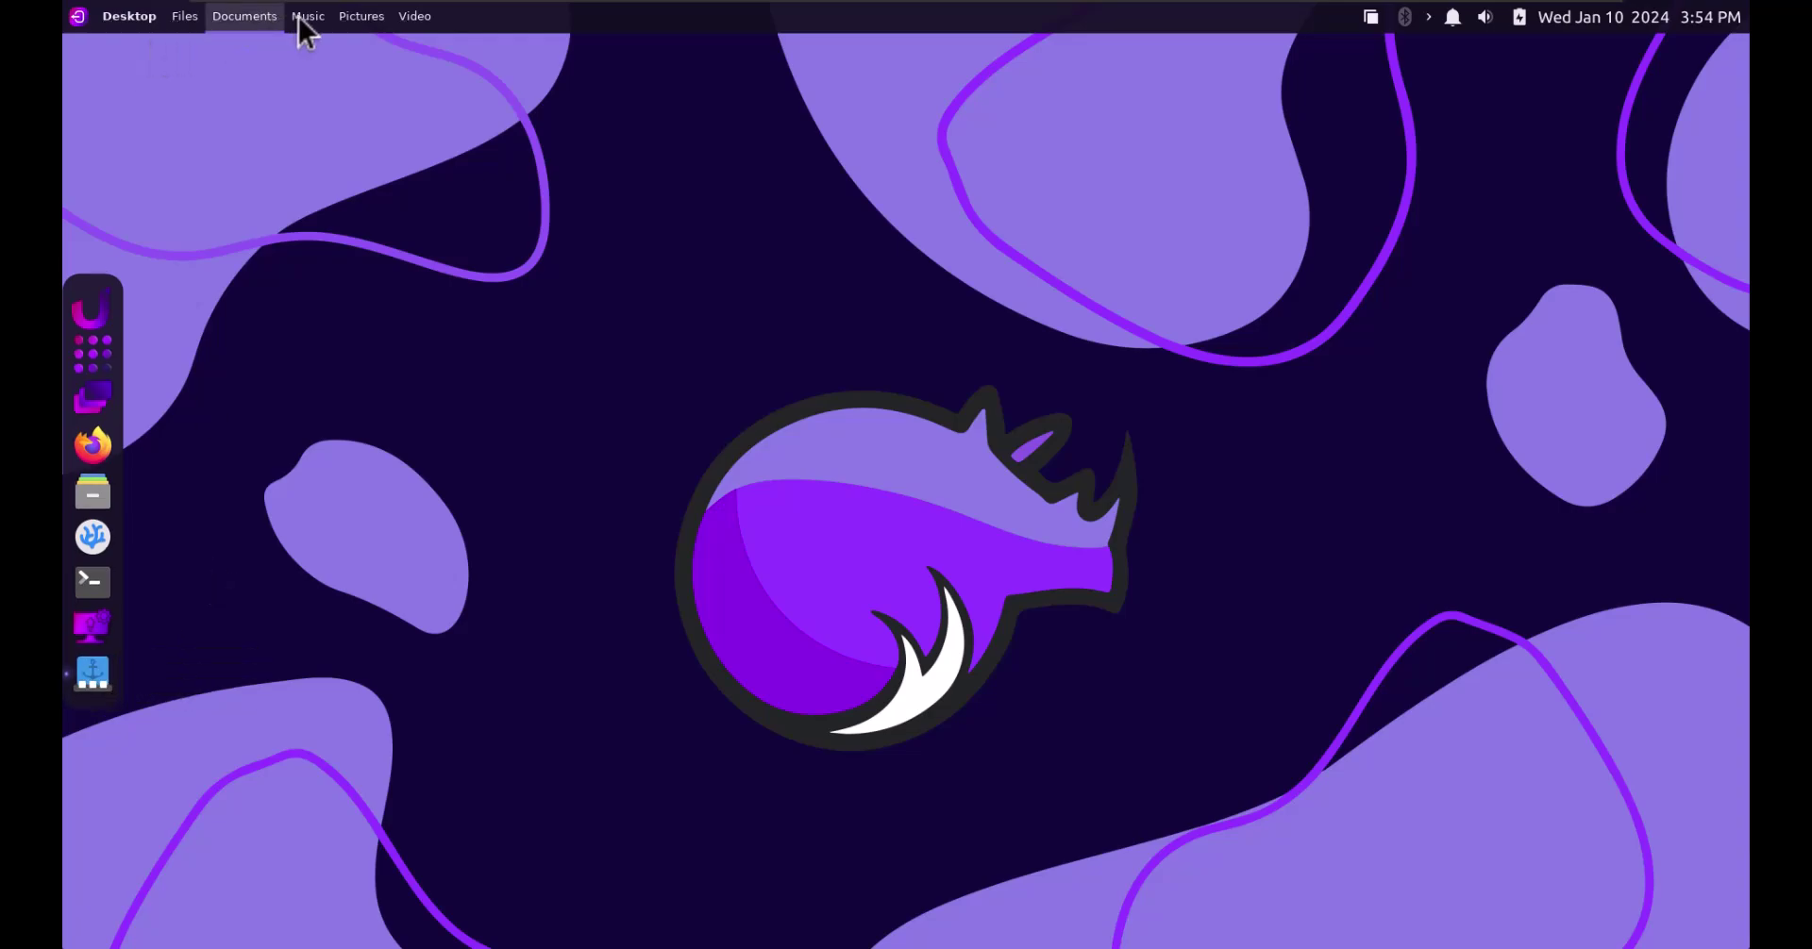
View the log-out and power options, cancel the dialog, and check the panel's calendar
mouse_move(82, 11)
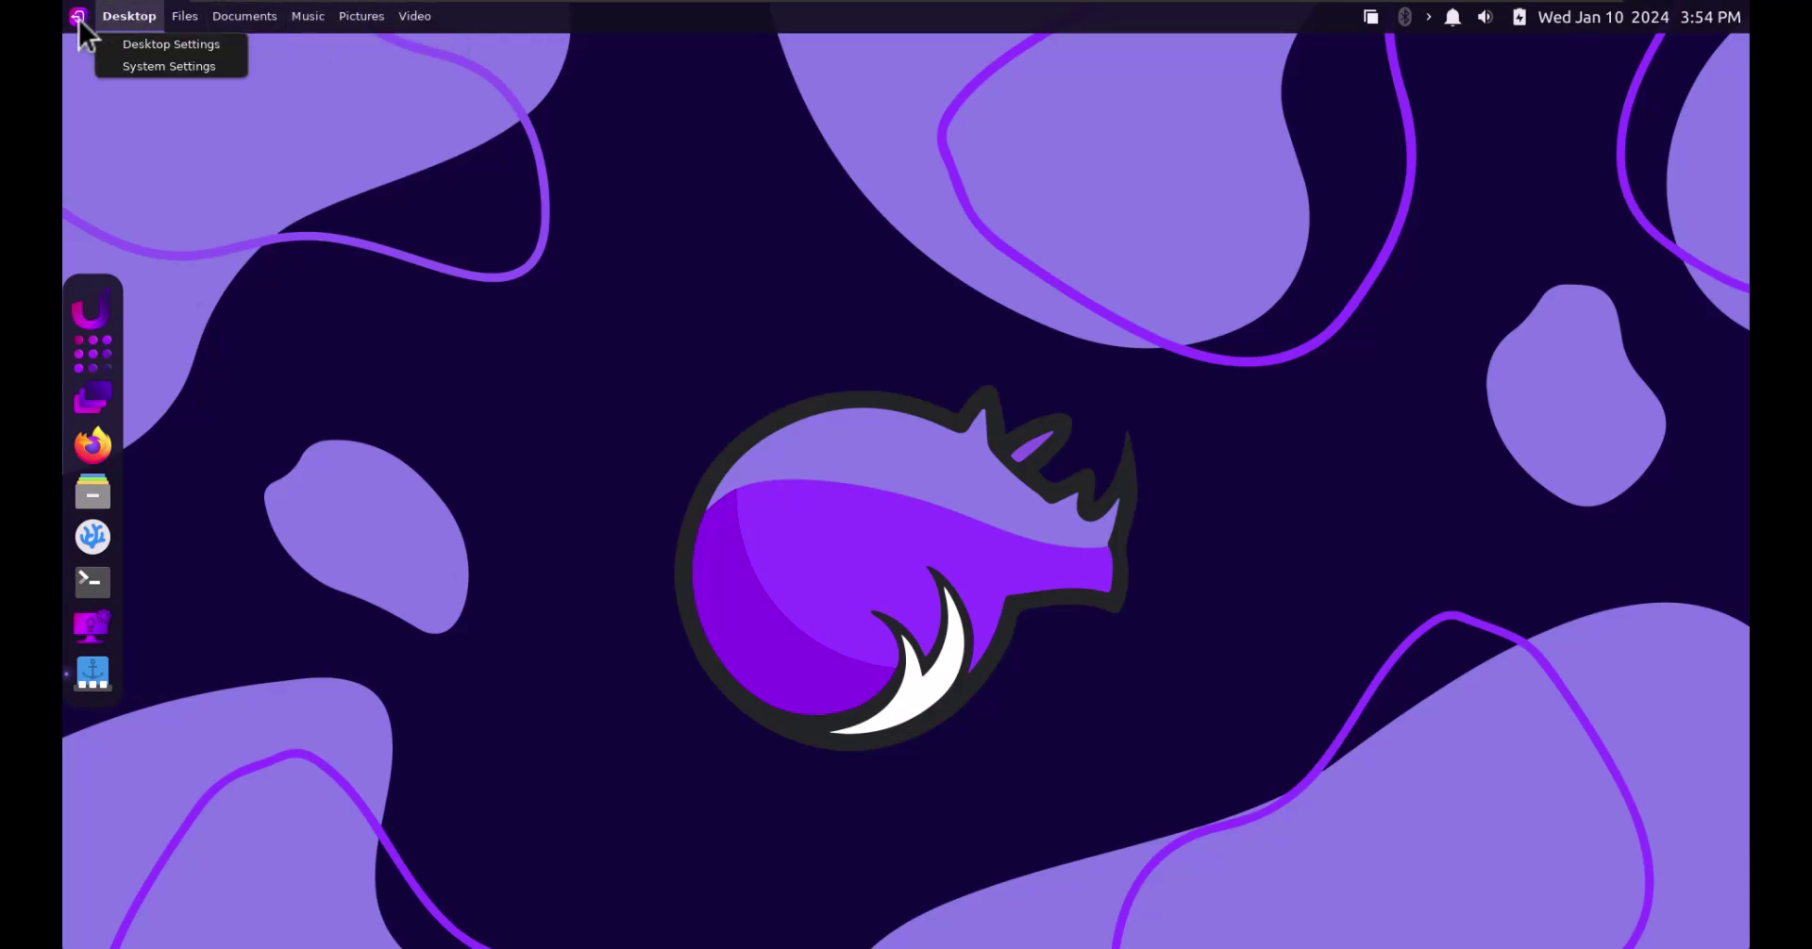
click(78, 17)
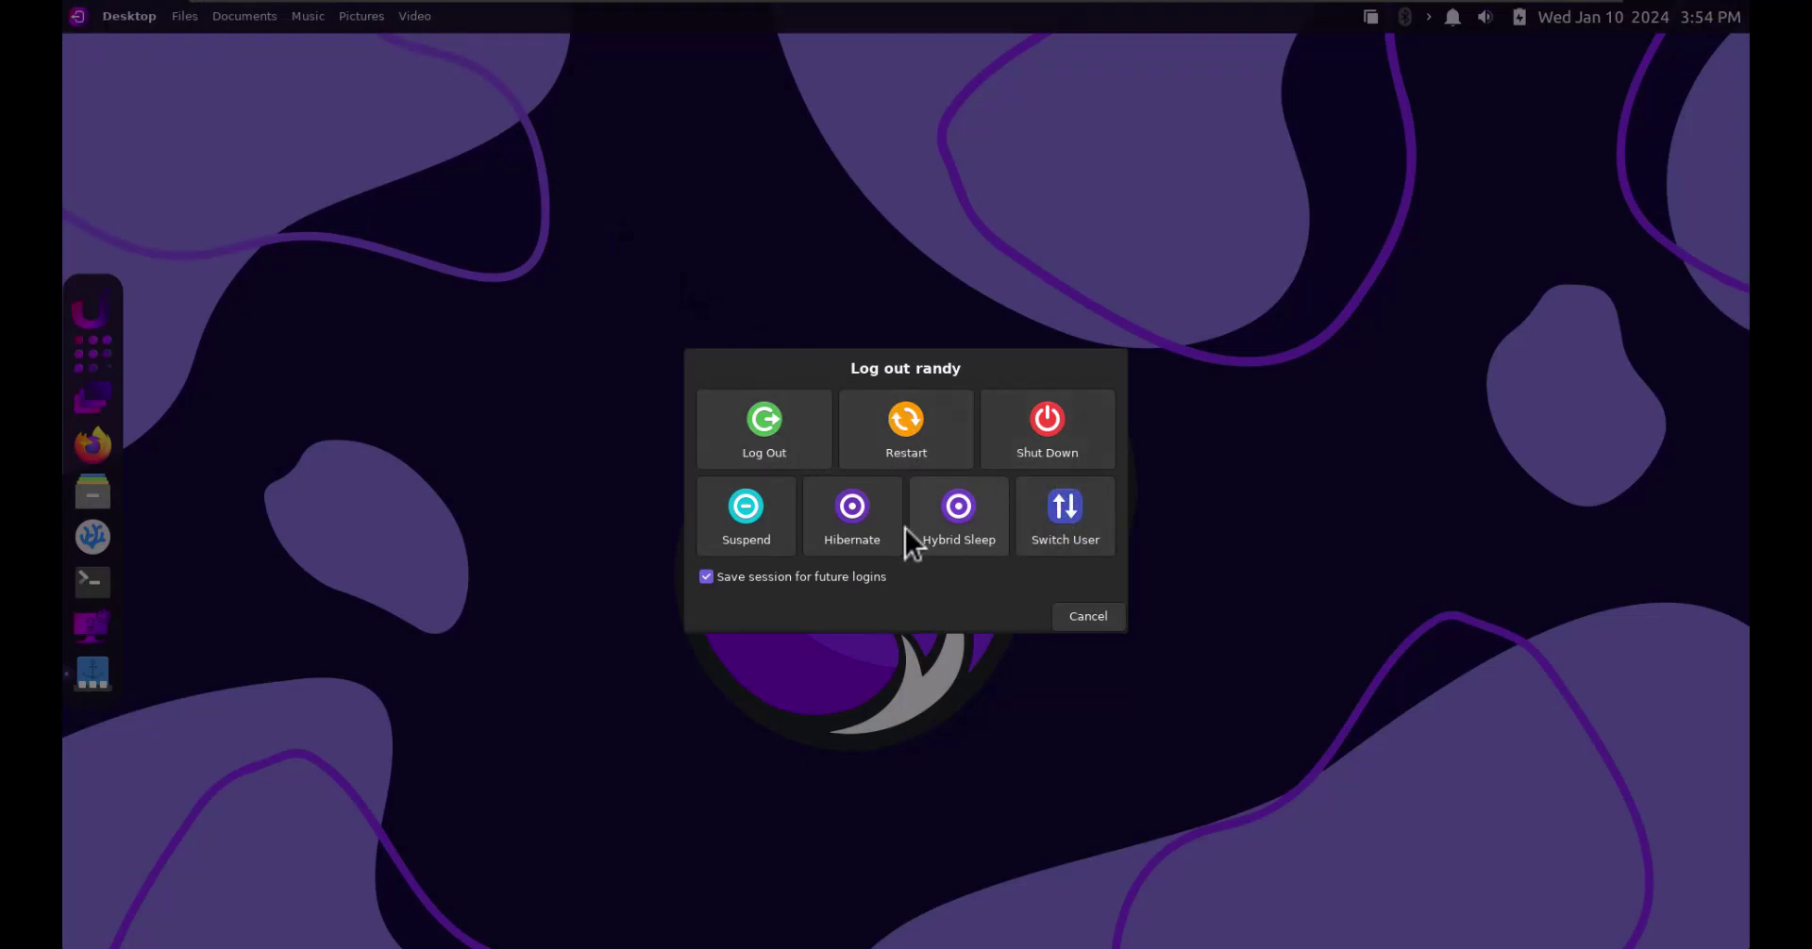
click(1085, 618)
click(1576, 27)
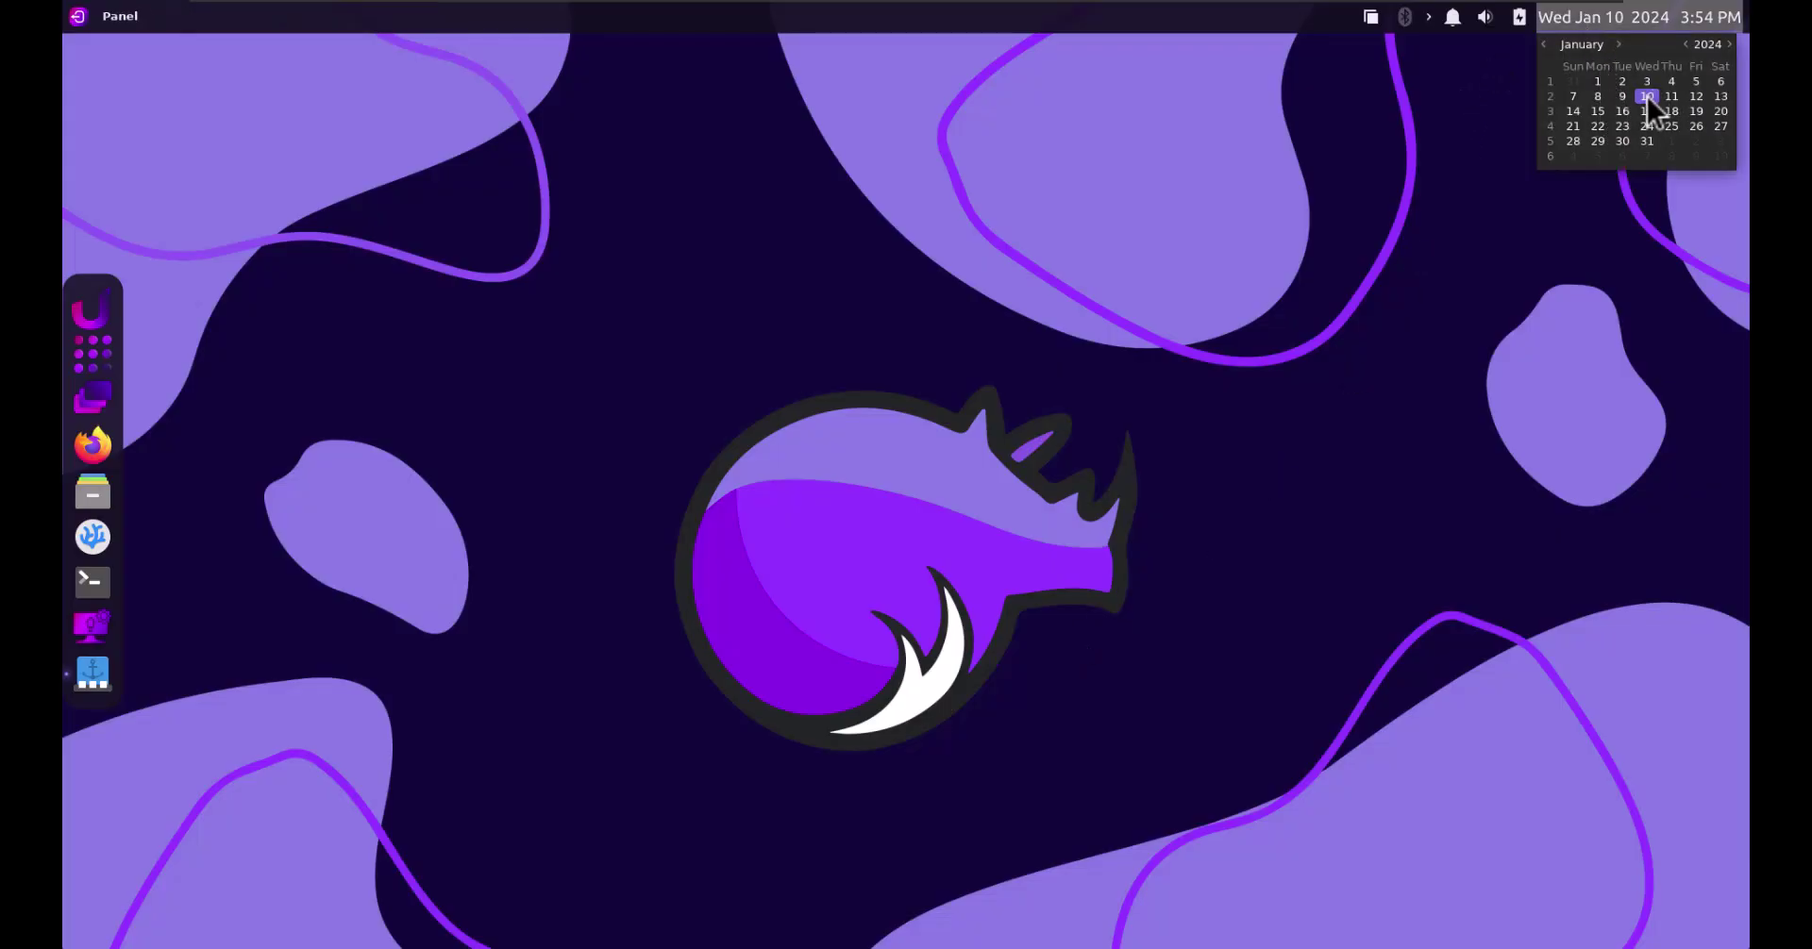
click(1592, 126)
Open the Power Manager settings, examine the choices for the power button action, and close the window
click(1516, 21)
click(1517, 19)
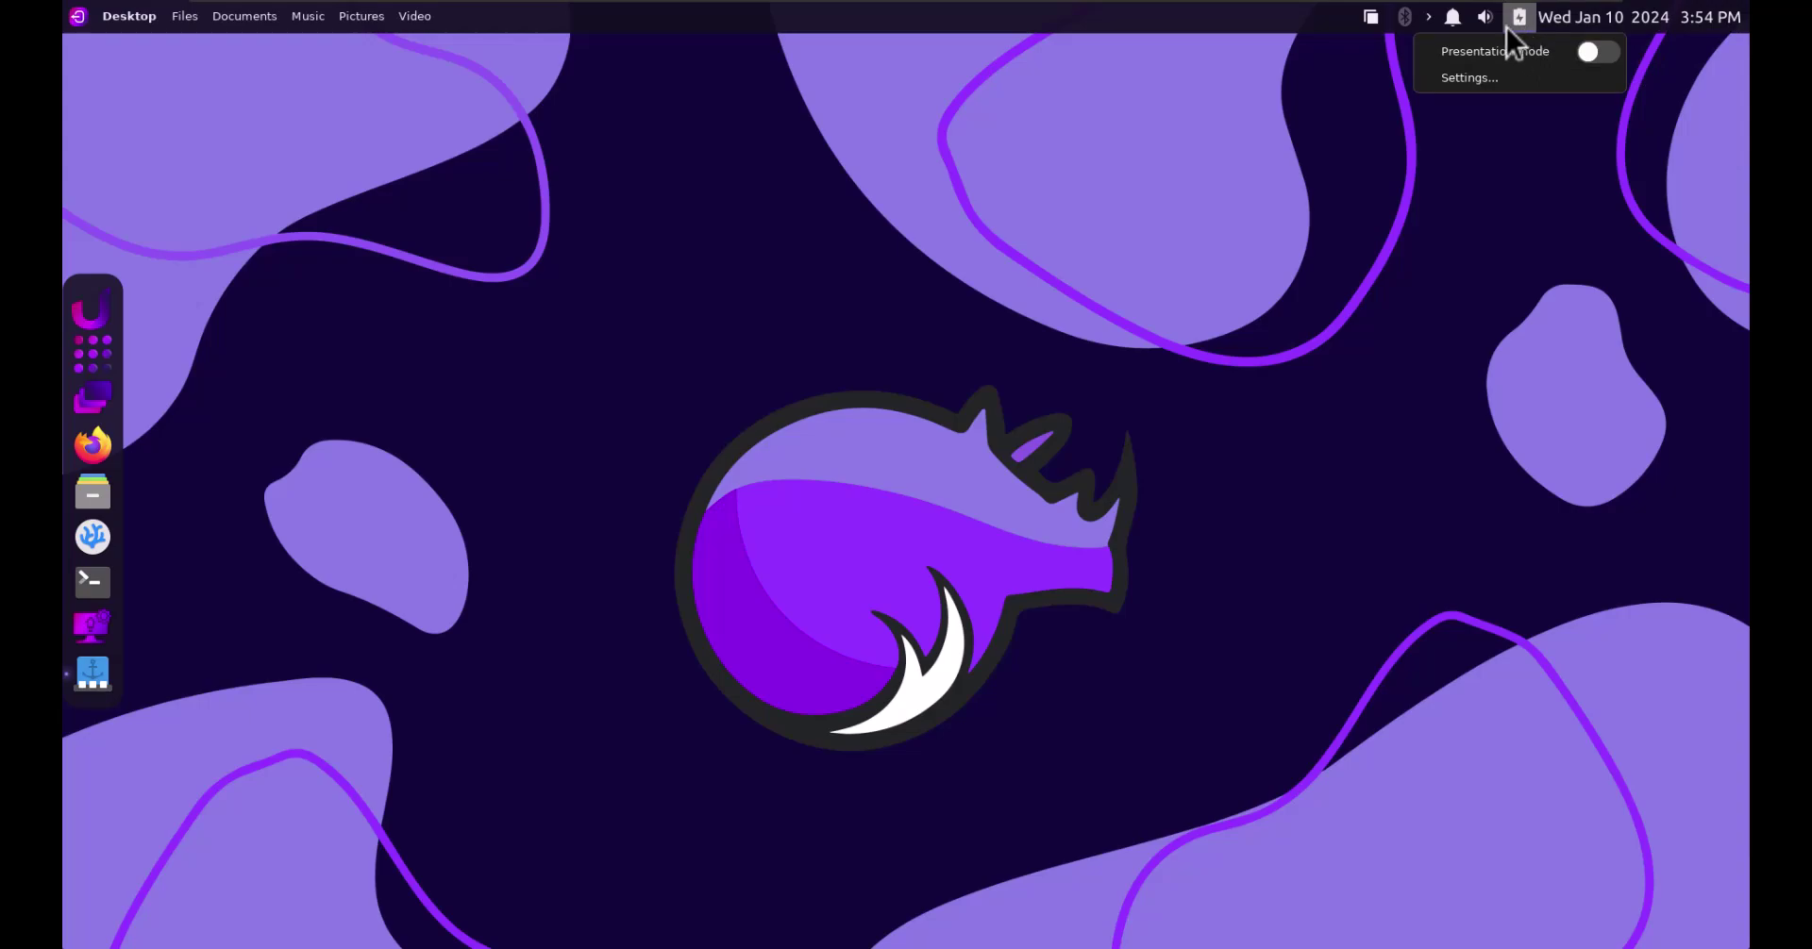
click(1463, 78)
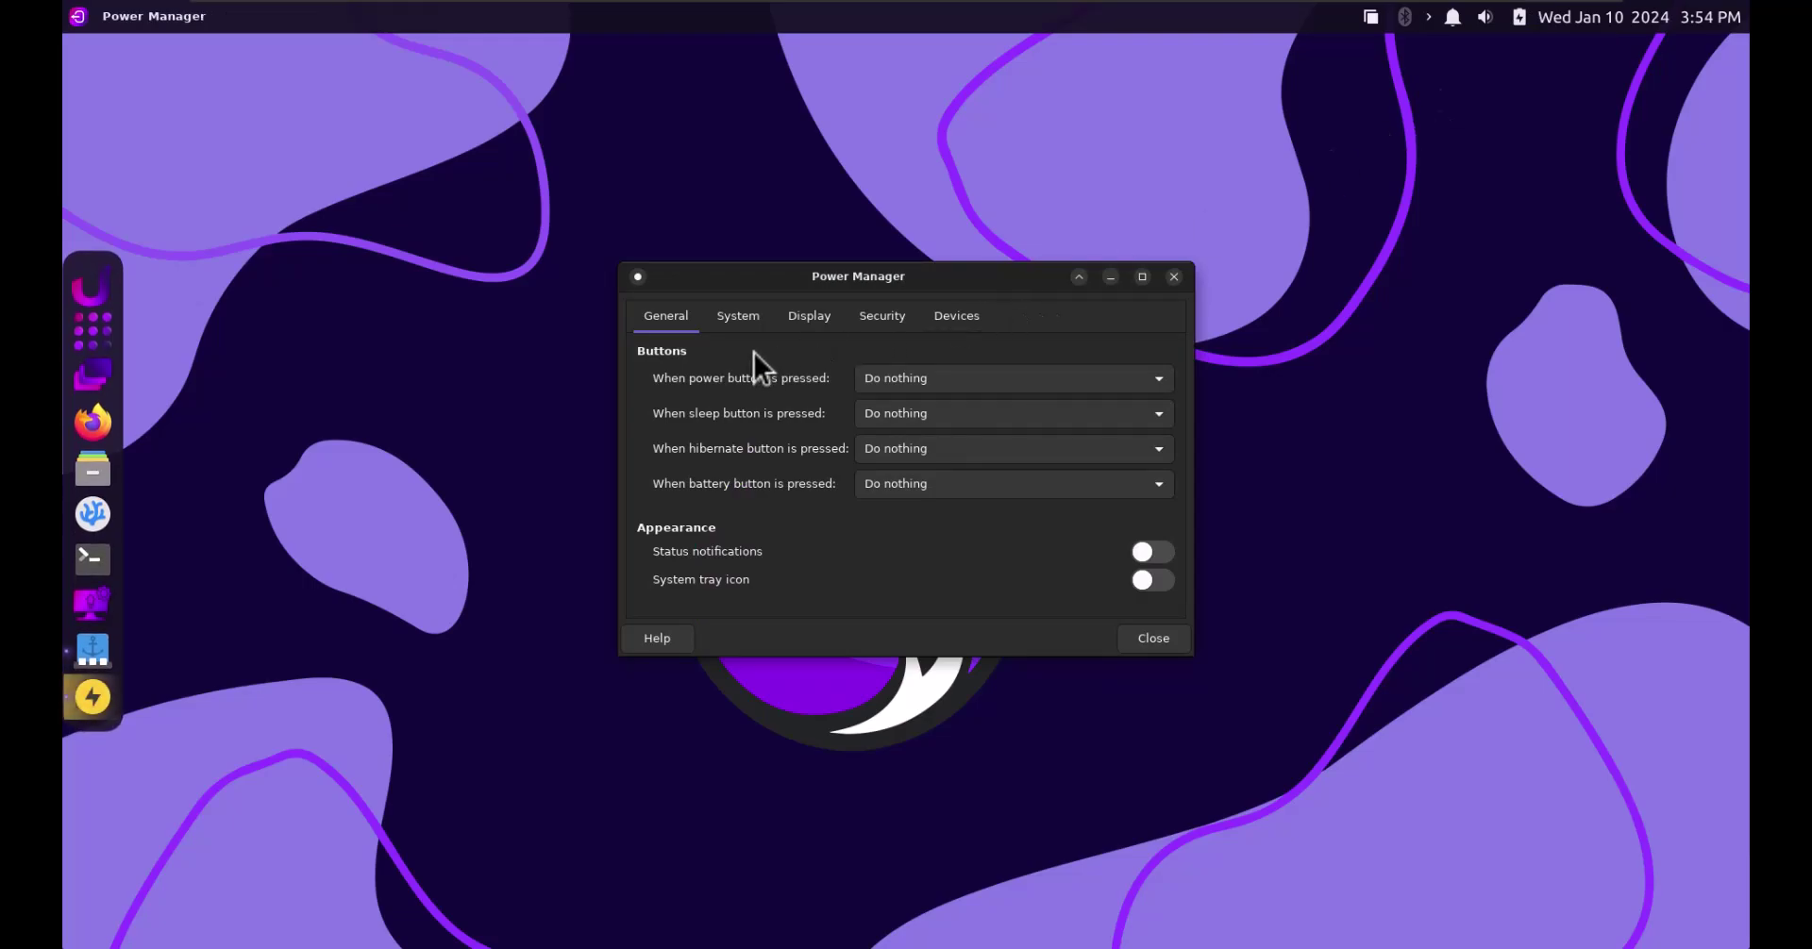
click(880, 381)
click(879, 381)
click(1173, 276)
Open Kvantum Manager from the application grid, look over its theme installation page, and close it
click(100, 367)
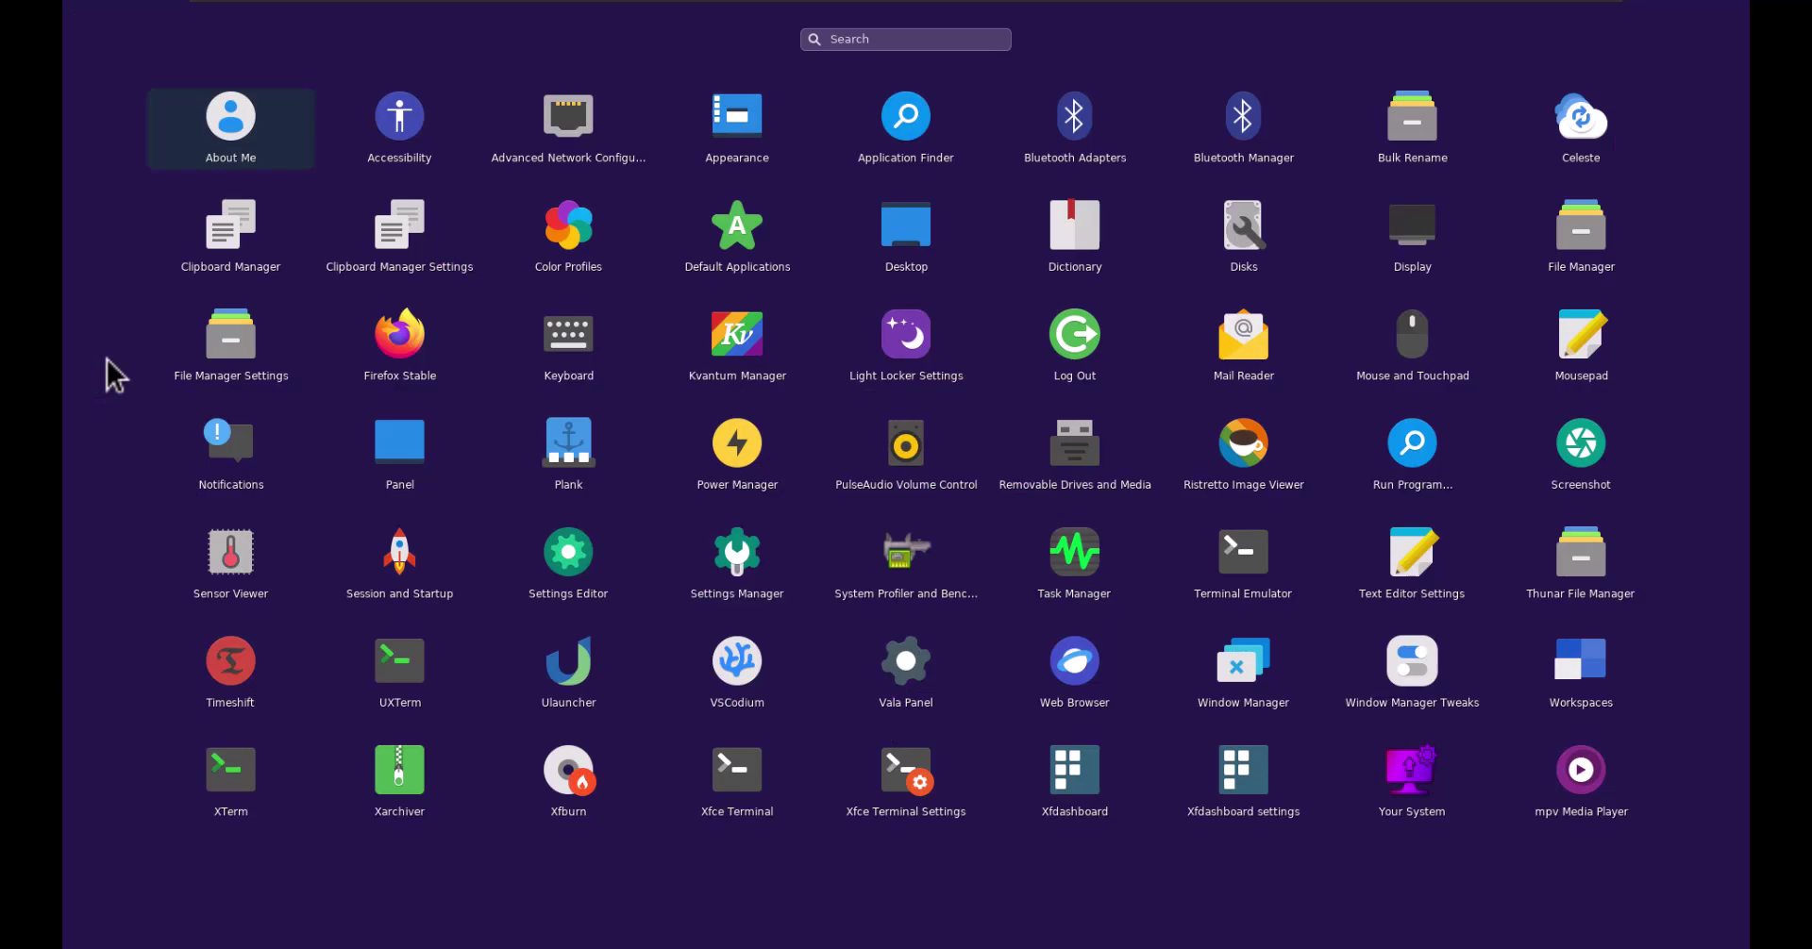
click(745, 359)
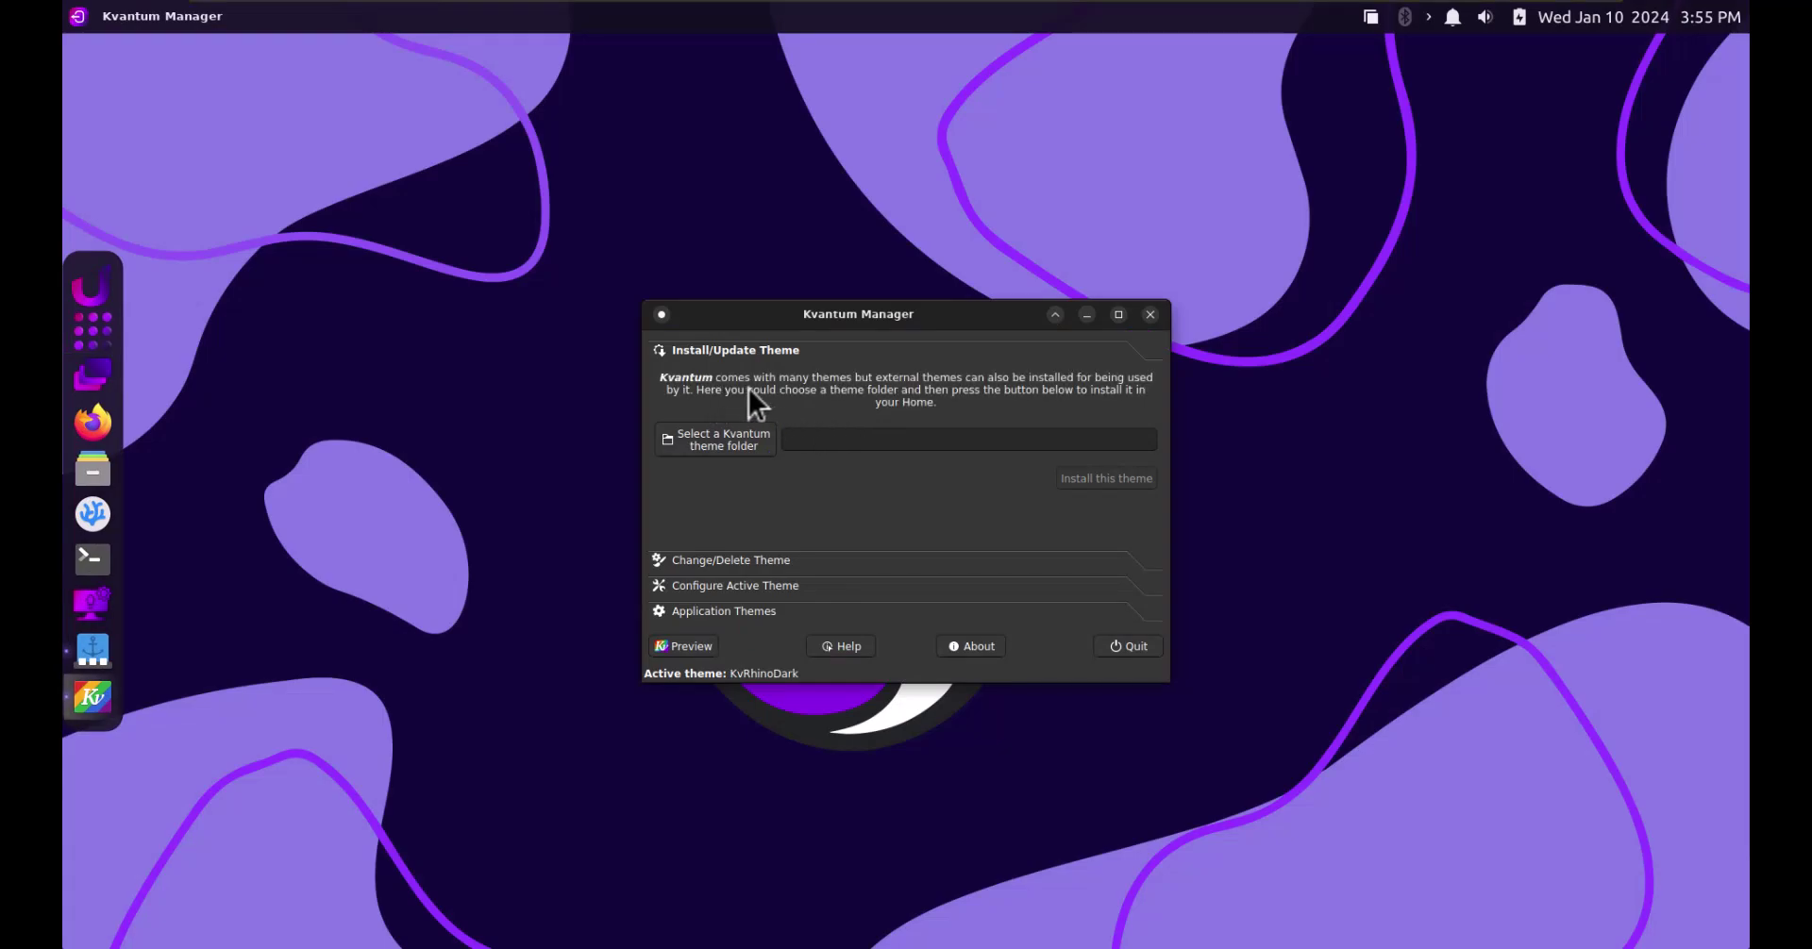
drag(929, 382, 957, 380)
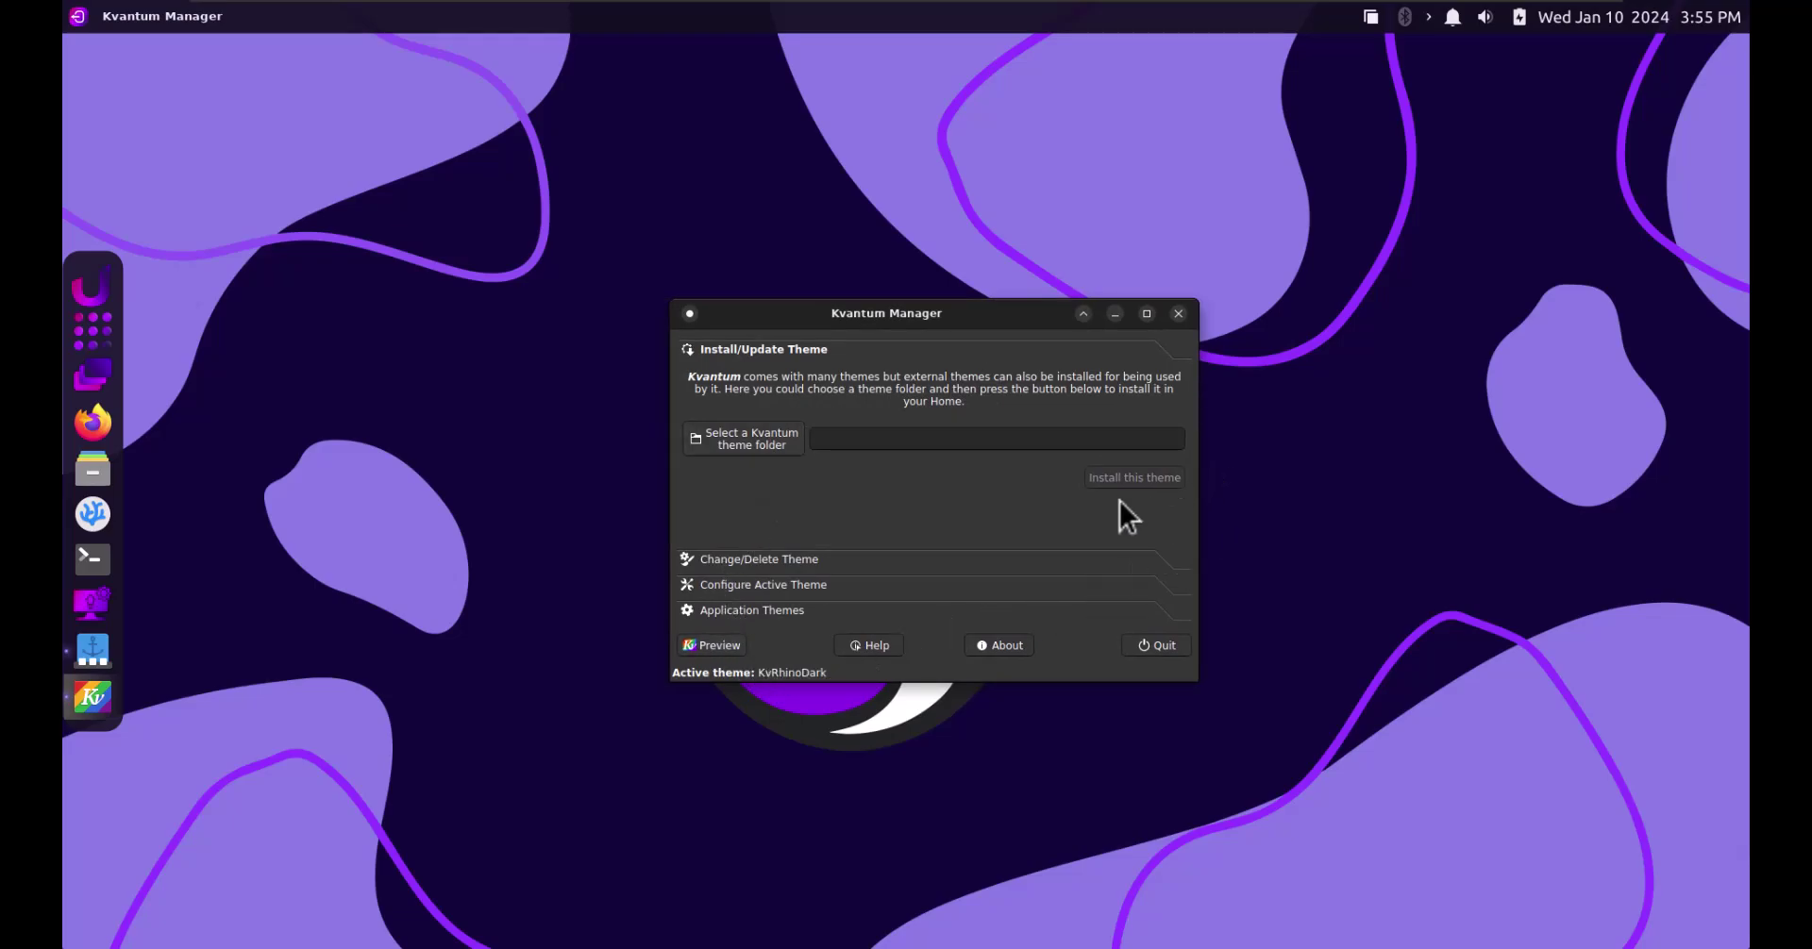
click(1178, 313)
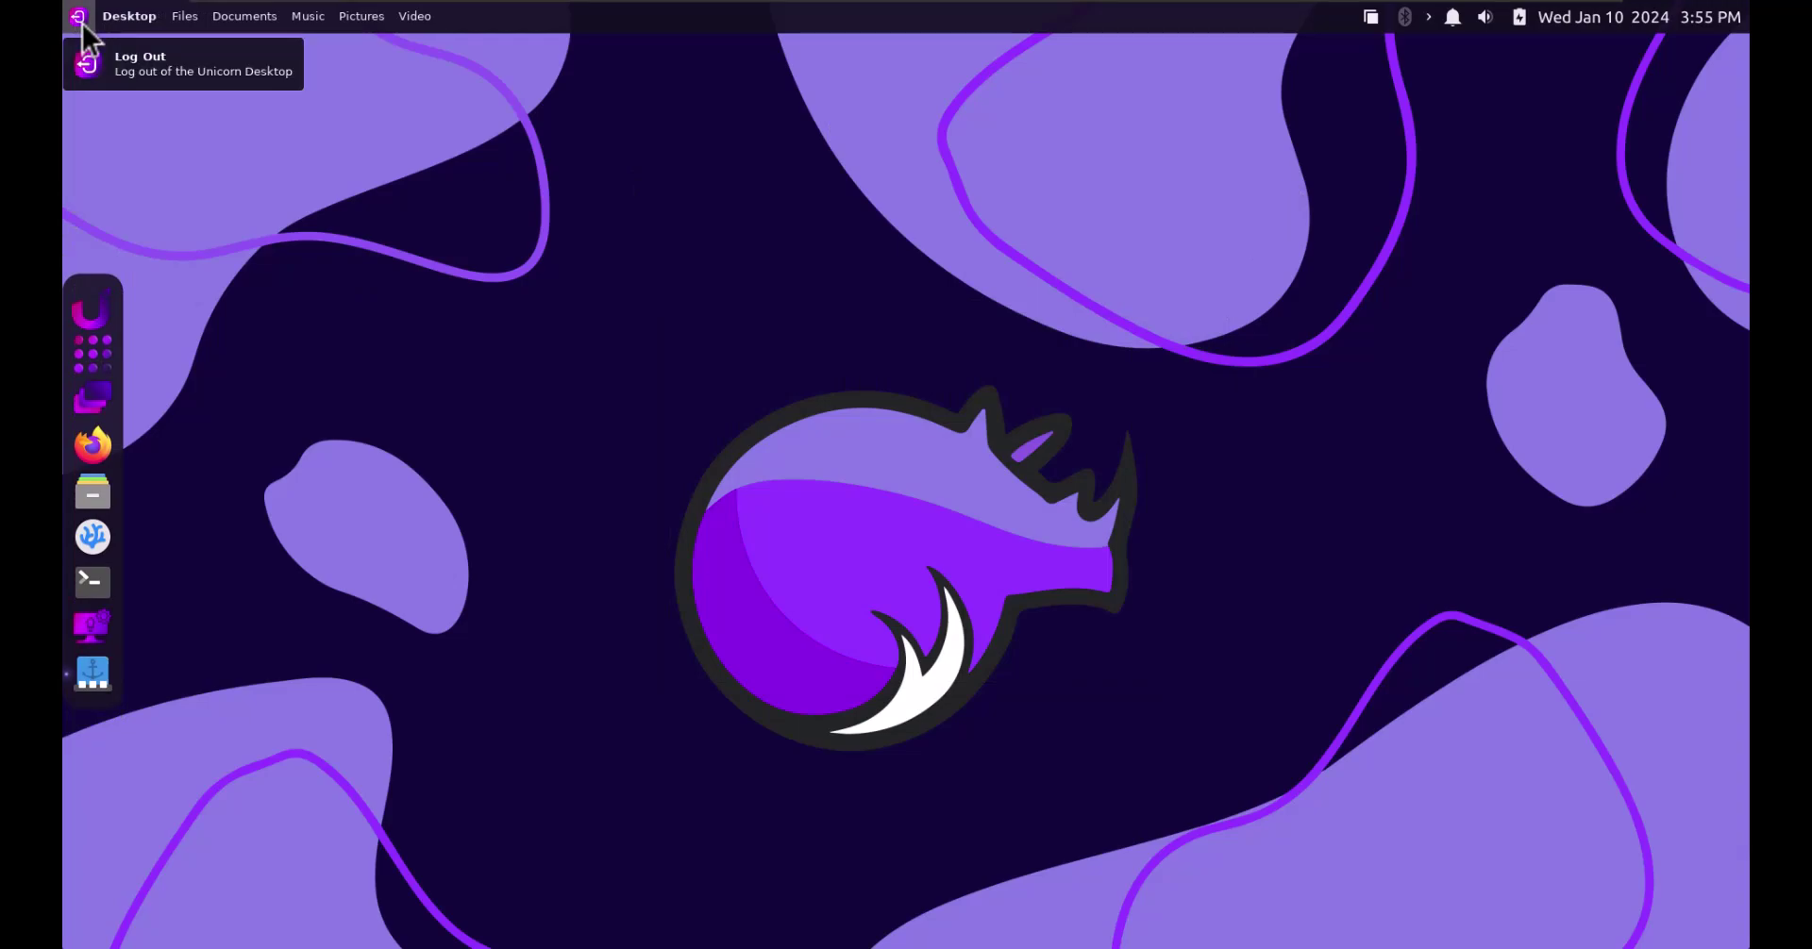
Open System Profiler and Benchmark, examine the computer's hardware and operating system summary, and close it
click(110, 354)
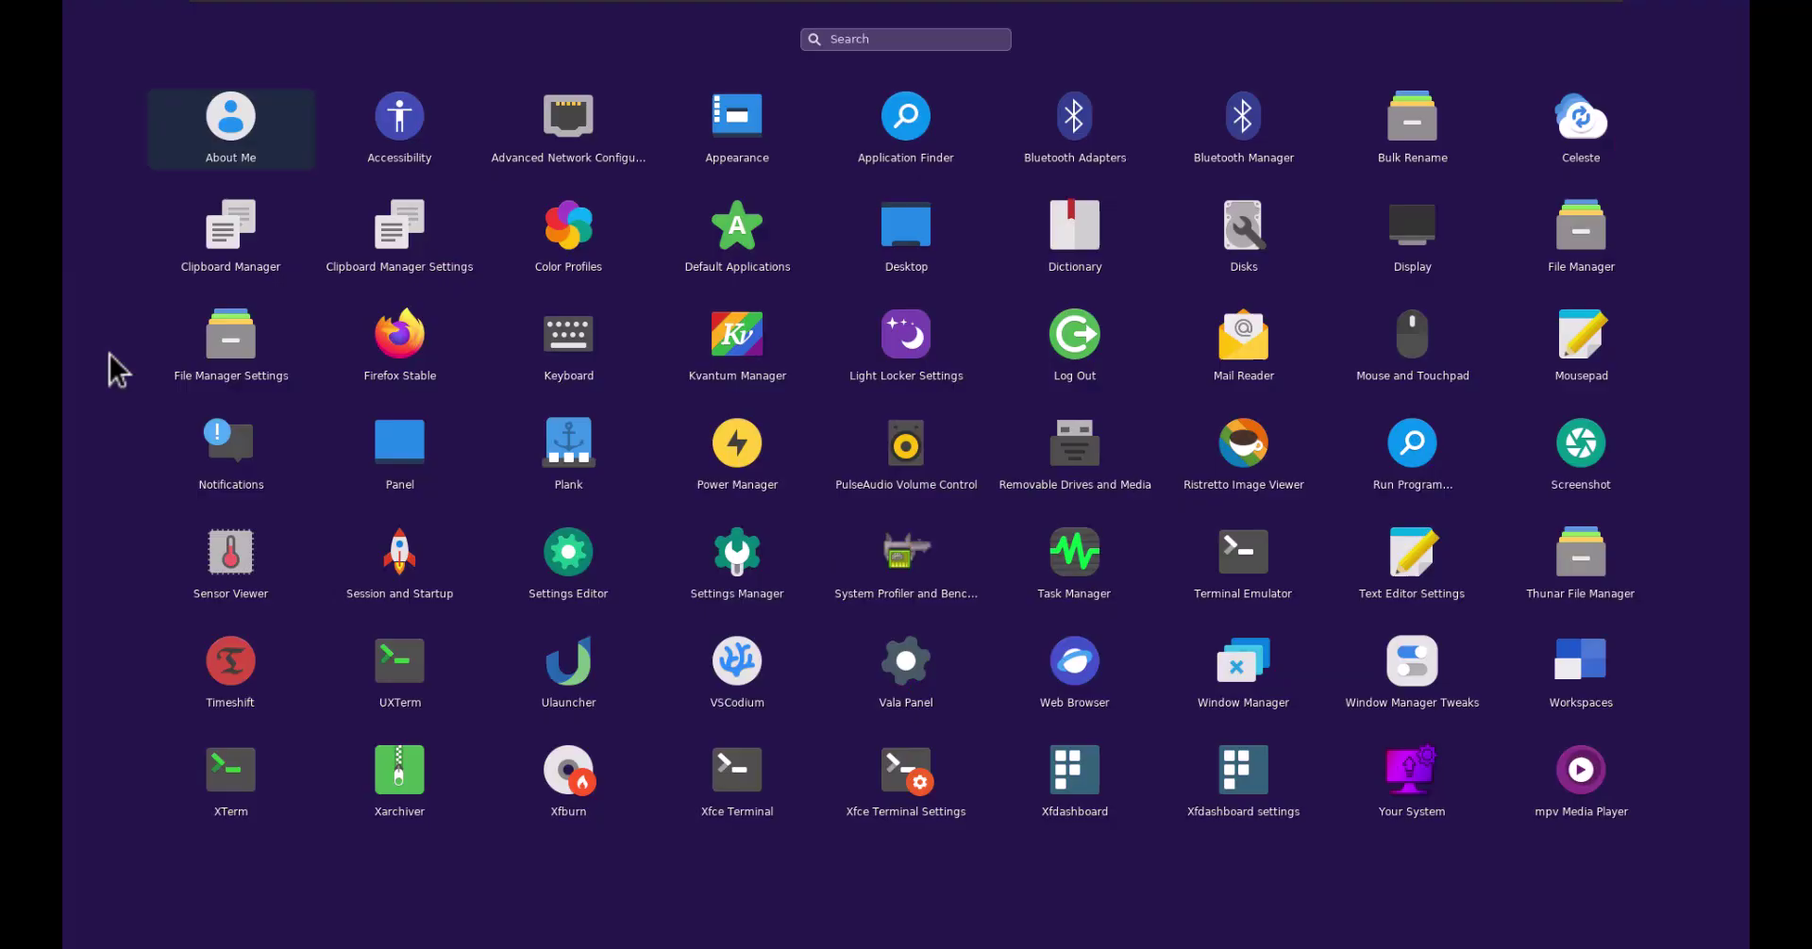
click(910, 604)
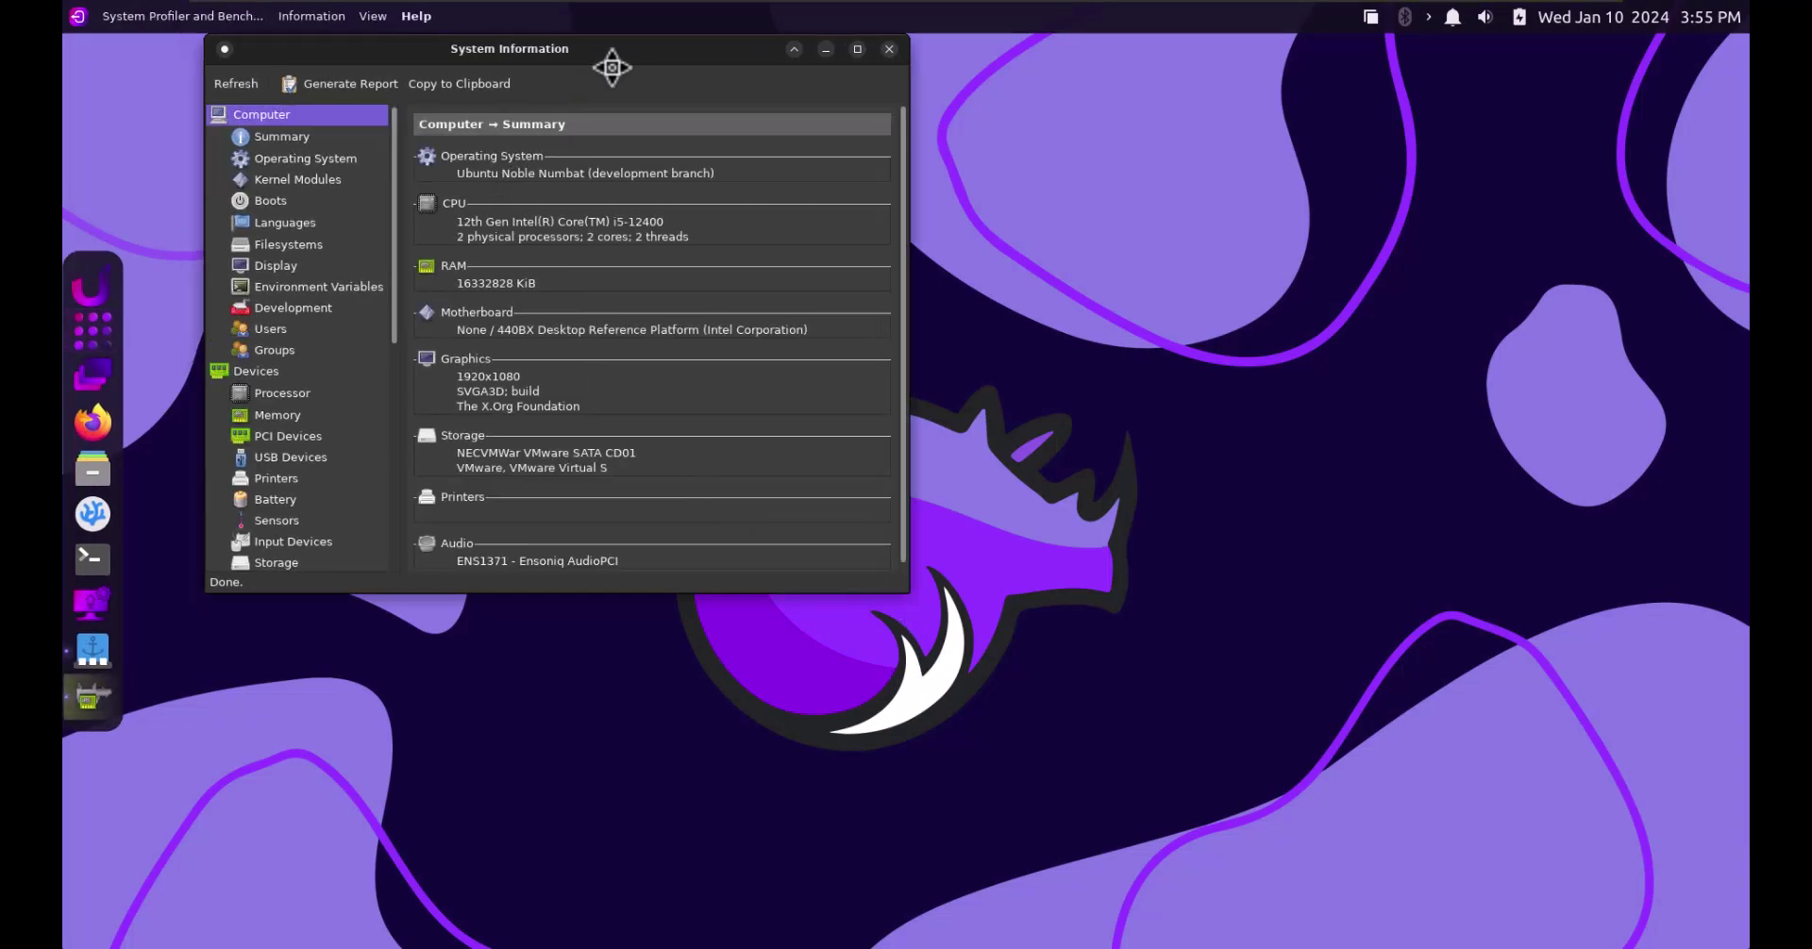
drag(612, 54, 1008, 163)
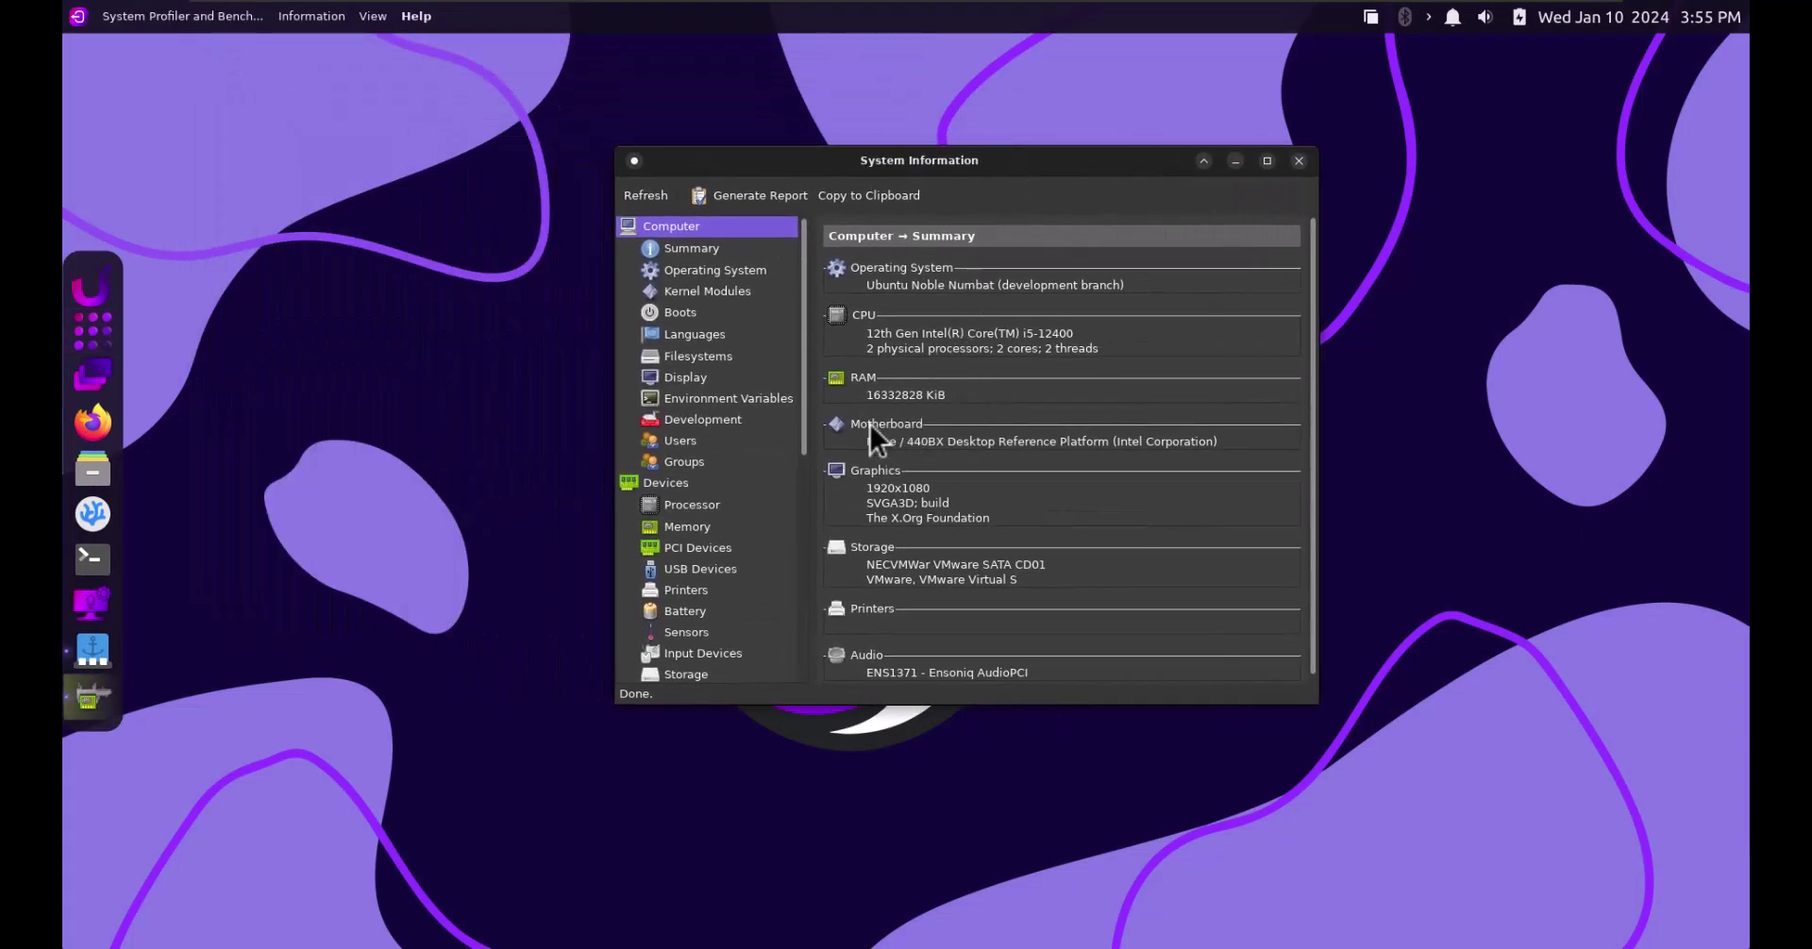
scroll(719, 429, down, 5)
scroll(716, 443, up, 5)
click(1303, 158)
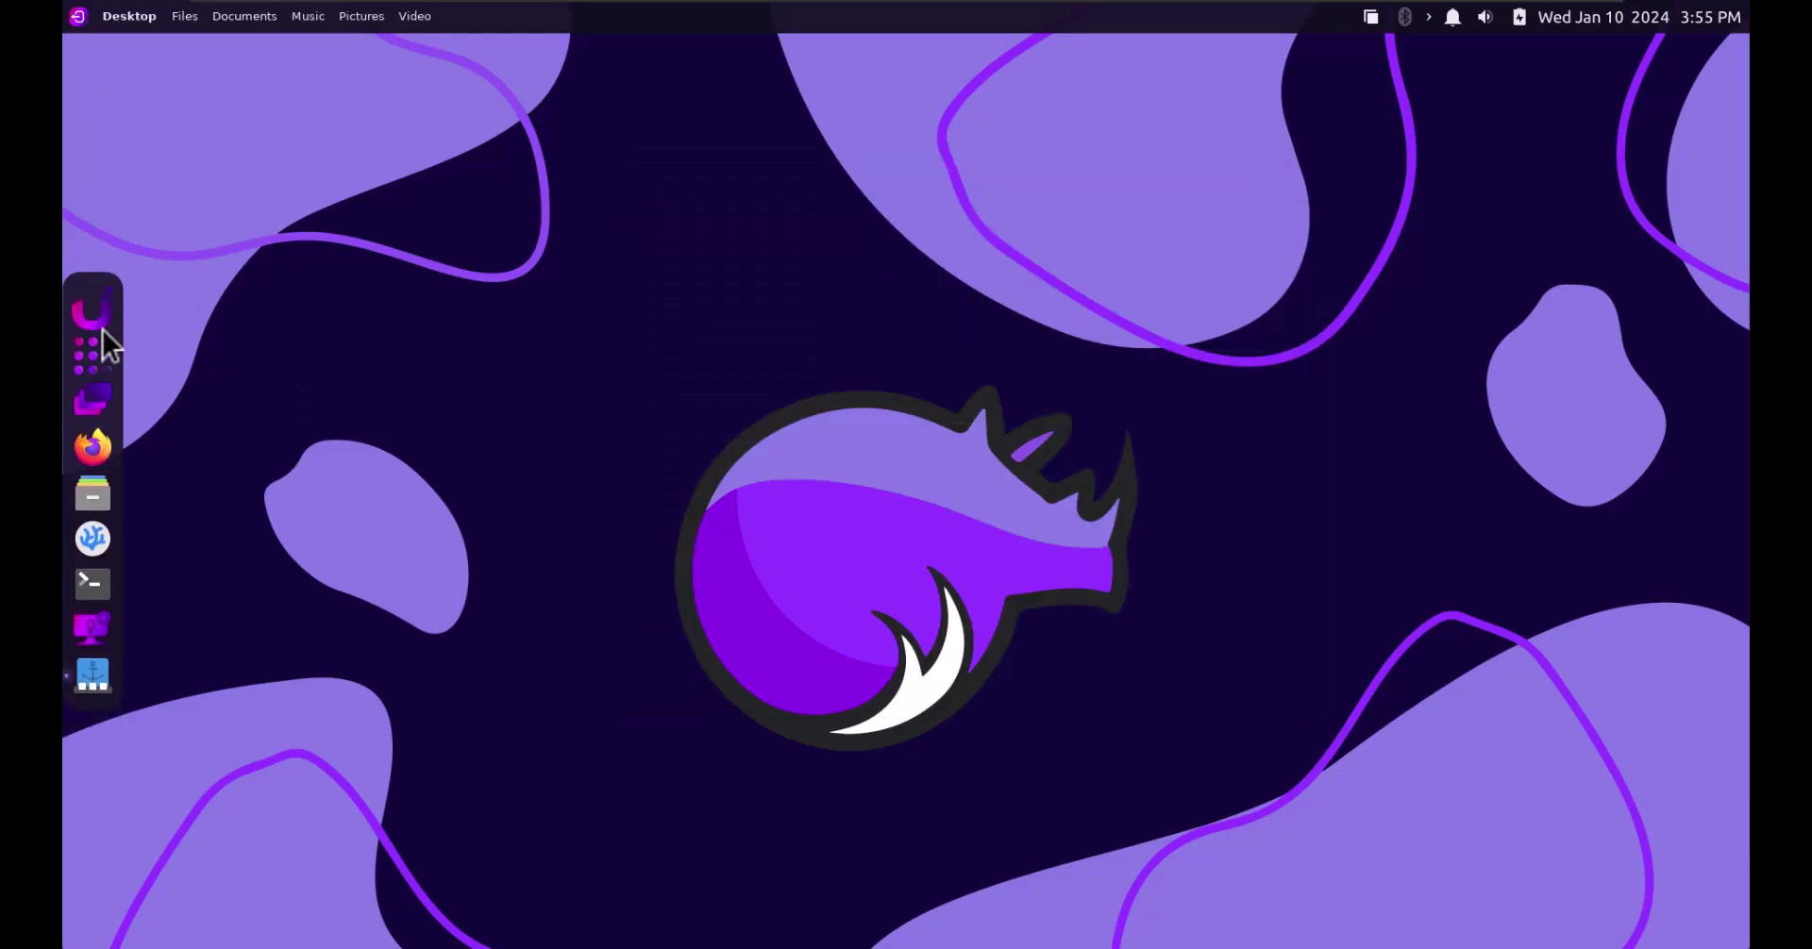
In UXTerm, list the home folder with "ls", check the session type with "echo $XDG_SESSION_TYPE", and close the terminal
click(105, 360)
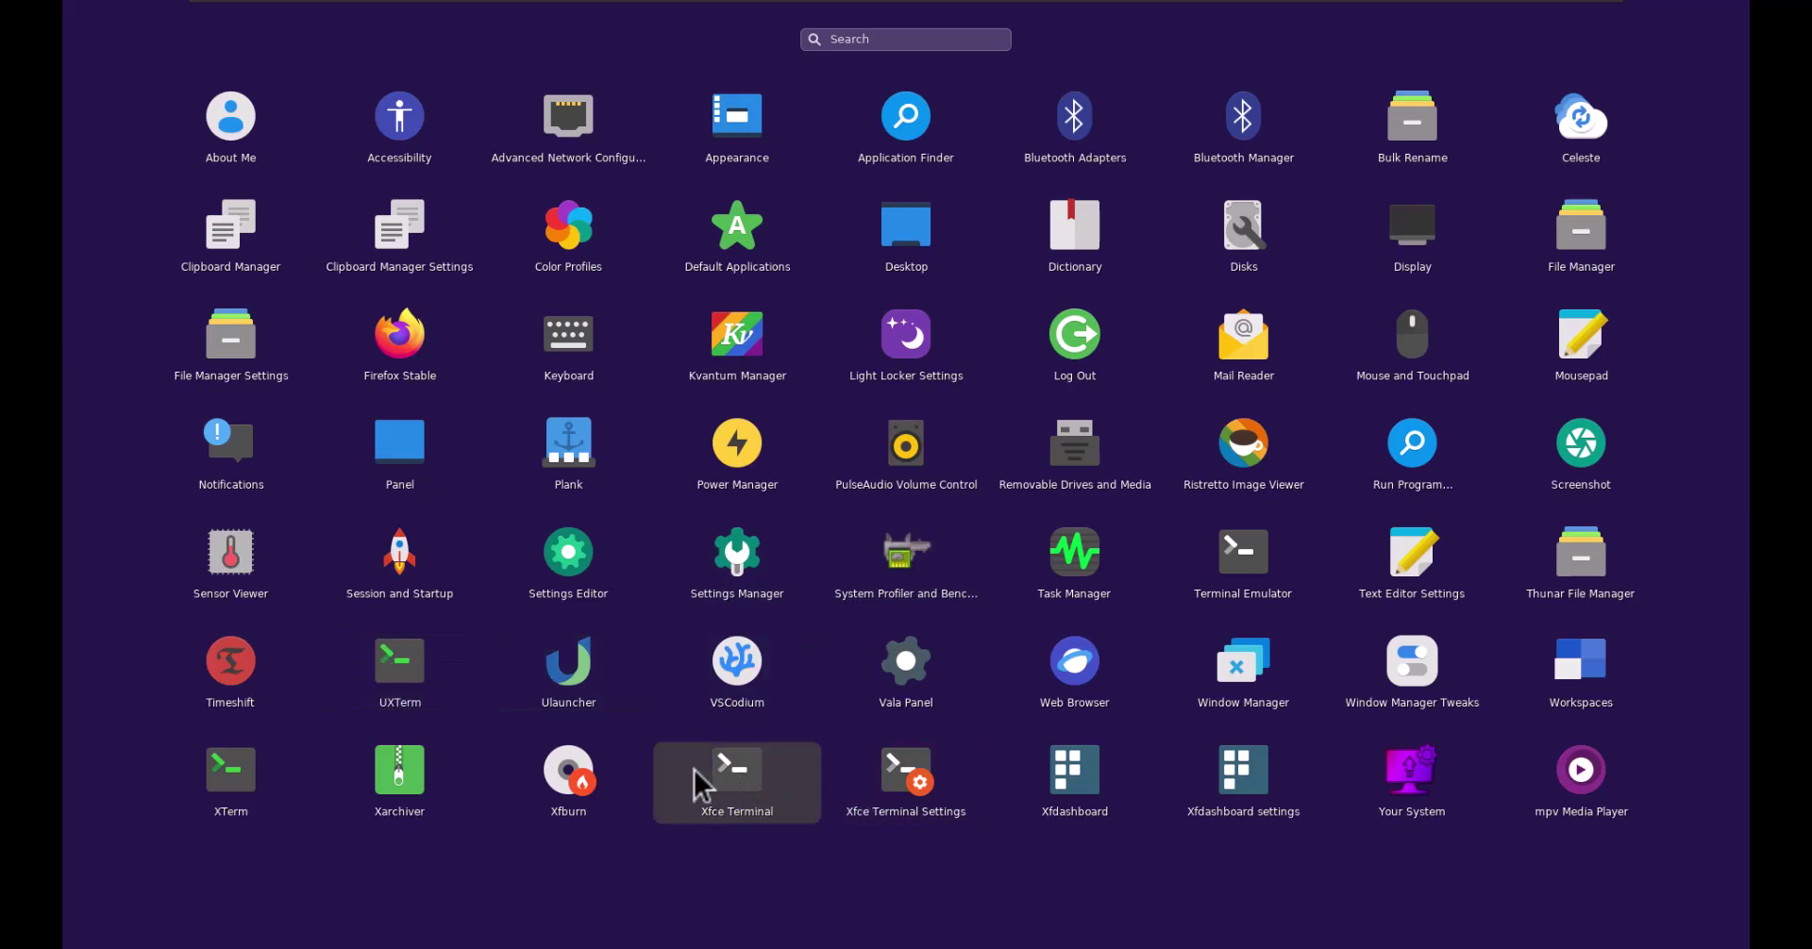
click(406, 675)
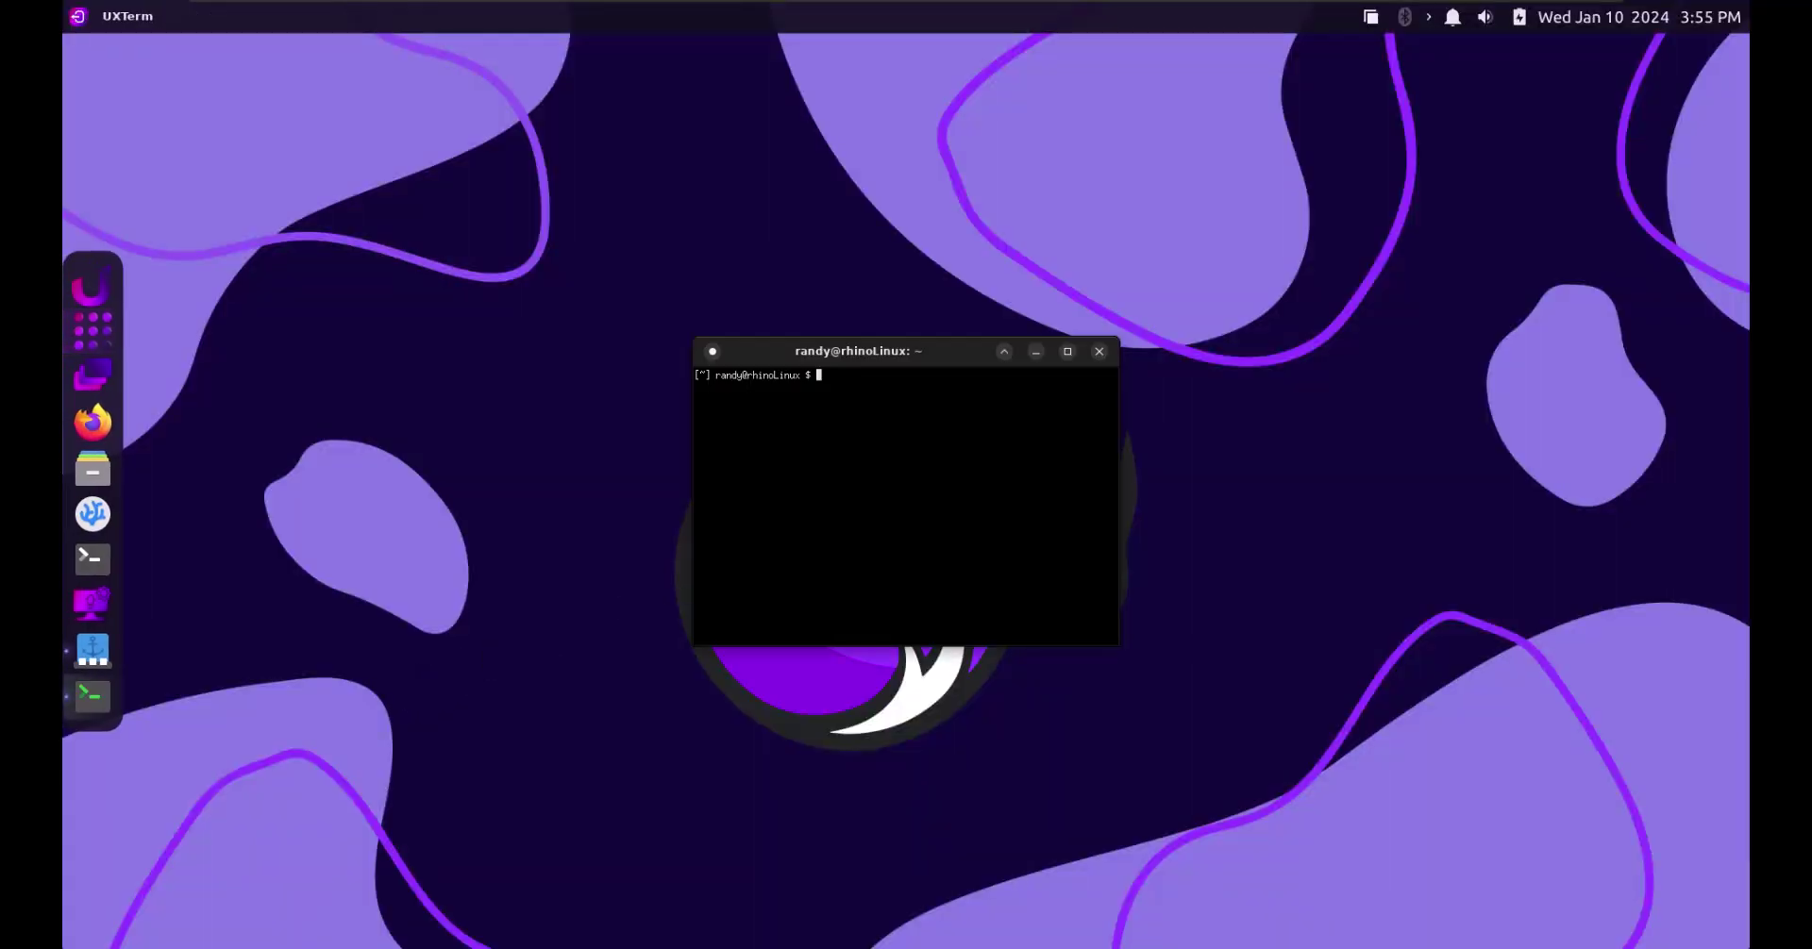
text(ls)
key(Return)
text(echo $XDG_SESSION_TYPE)
key(Return)
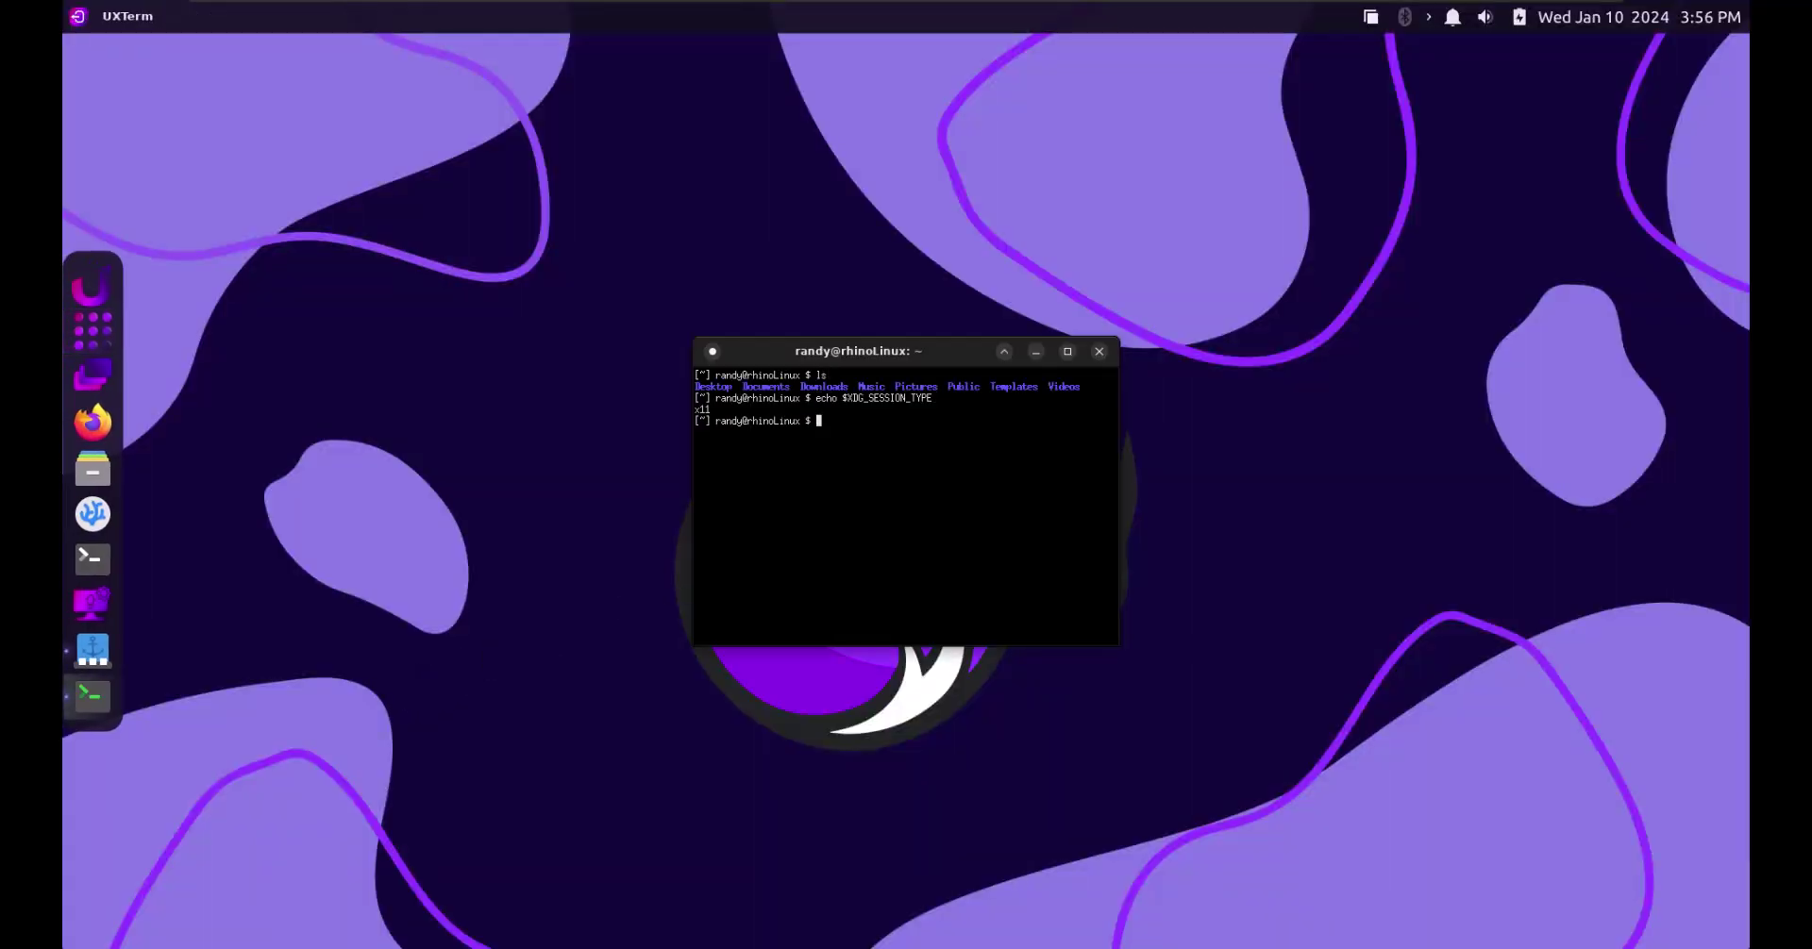
click(1098, 351)
In the Screenshot tool, capture a region around the desktop's rhino logo, select Host on Imgur as the action, and cancel the capture
click(107, 351)
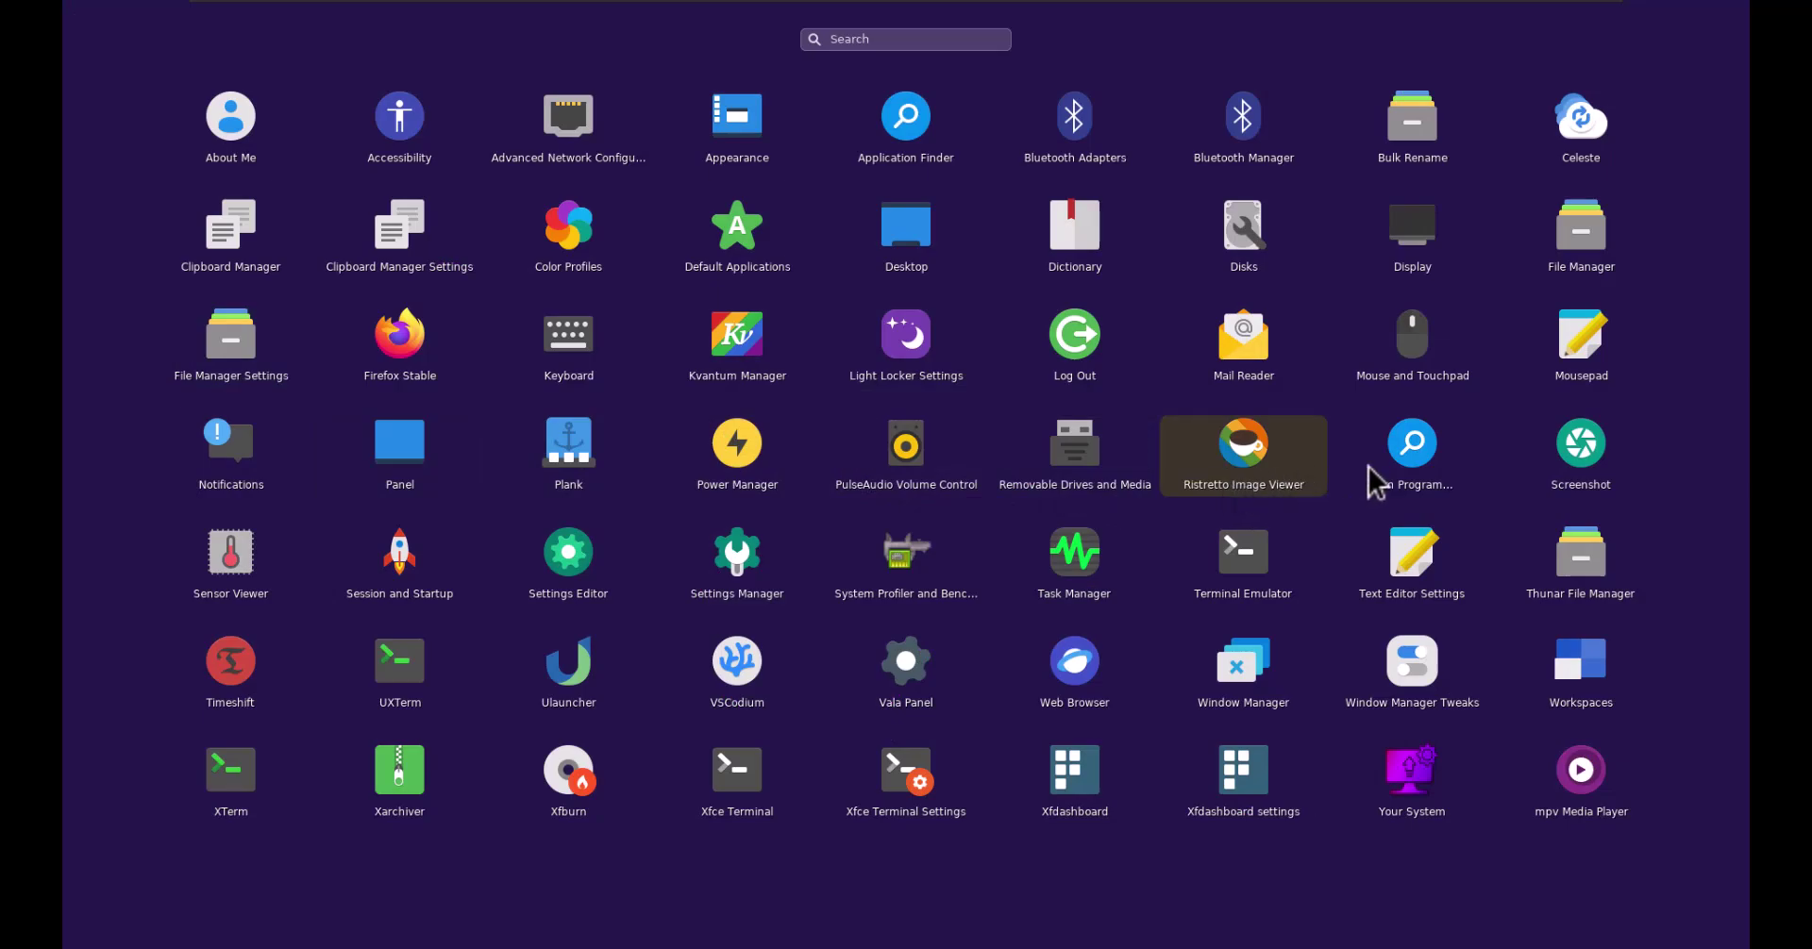
click(1568, 453)
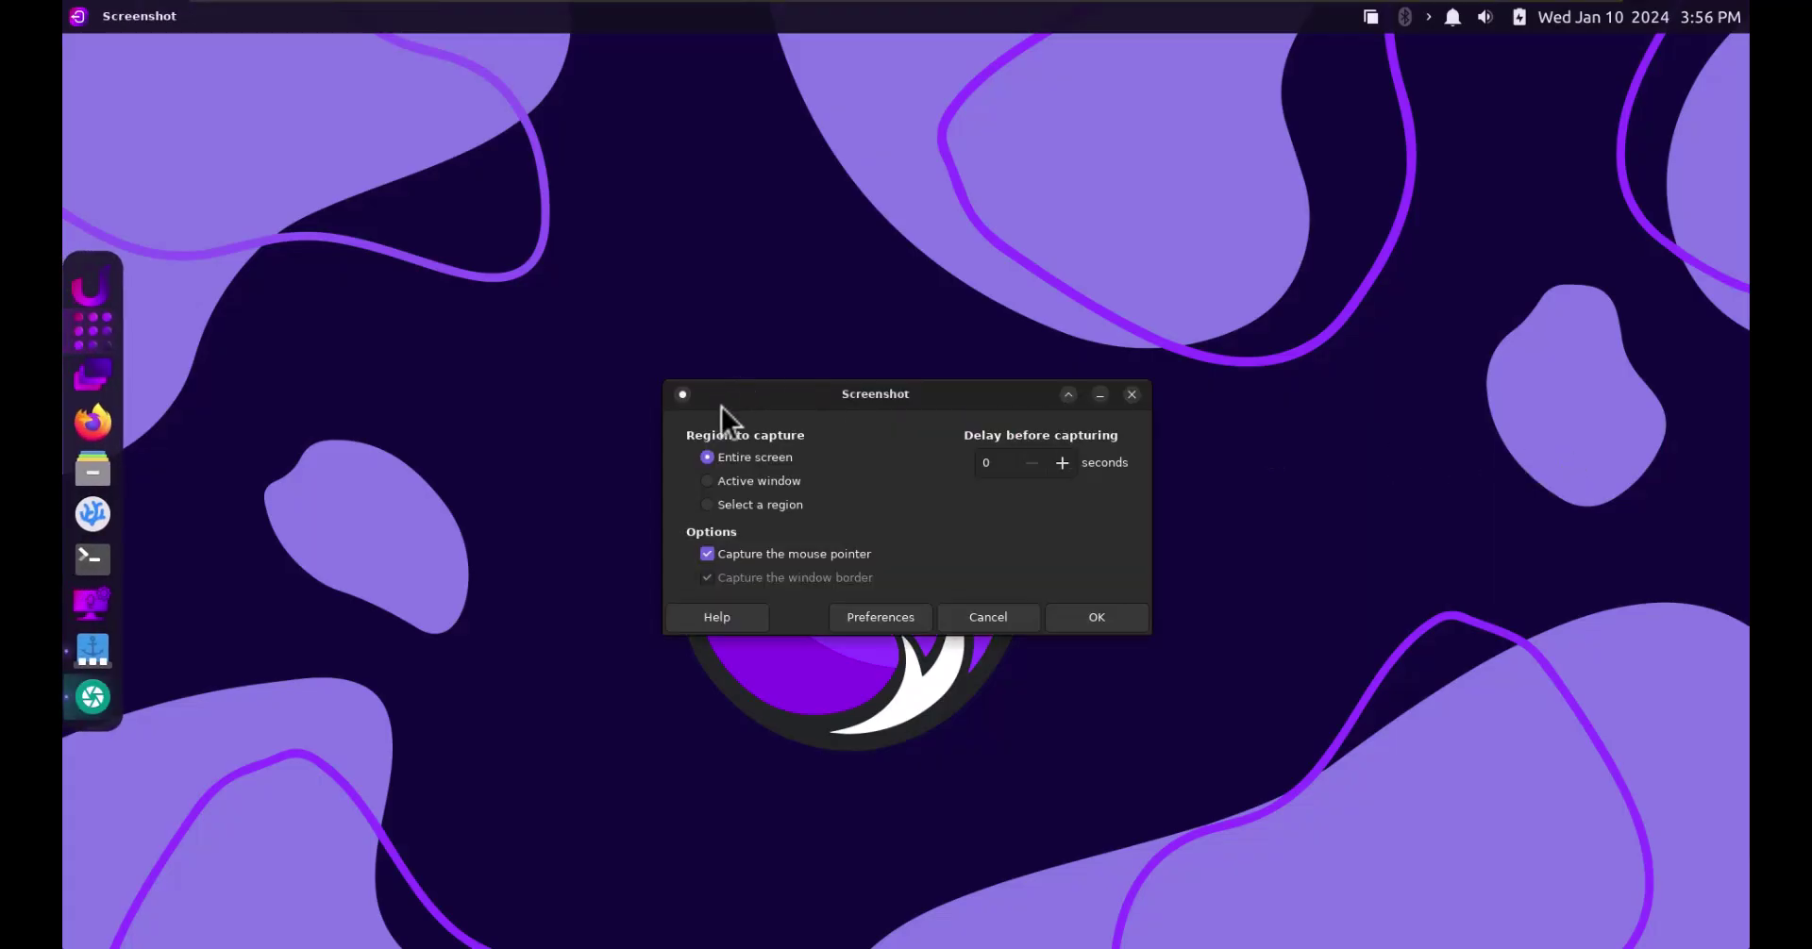
click(1090, 617)
drag(315, 202, 1355, 816)
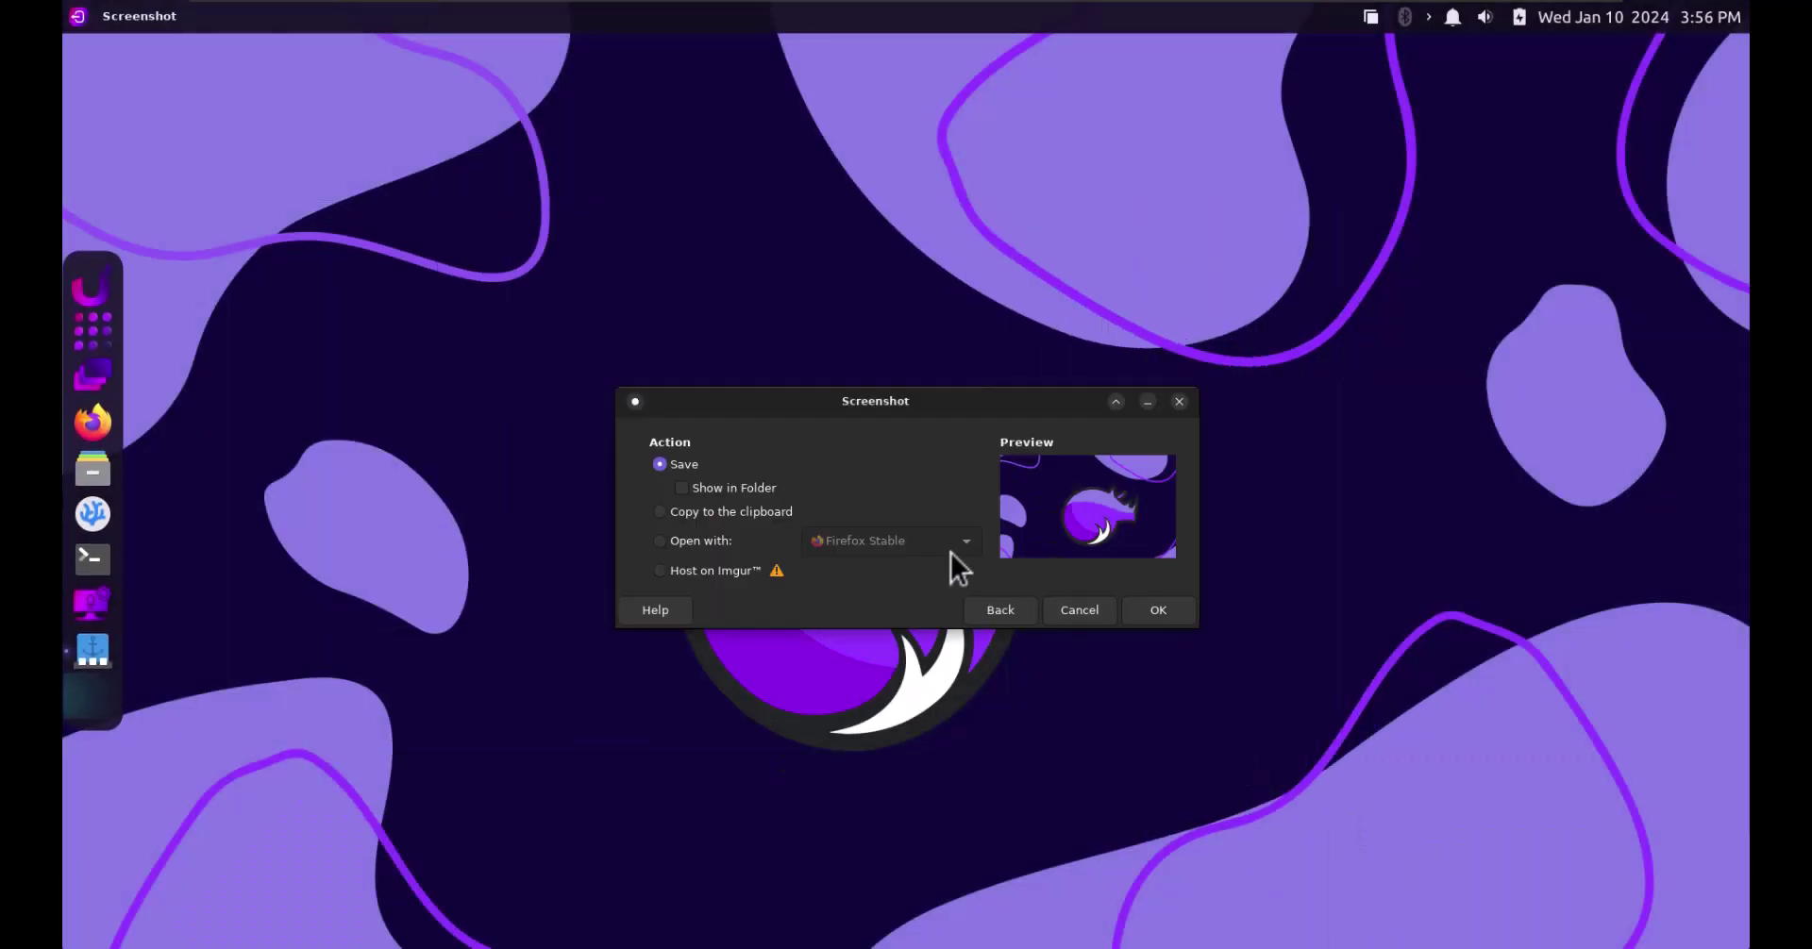
click(700, 570)
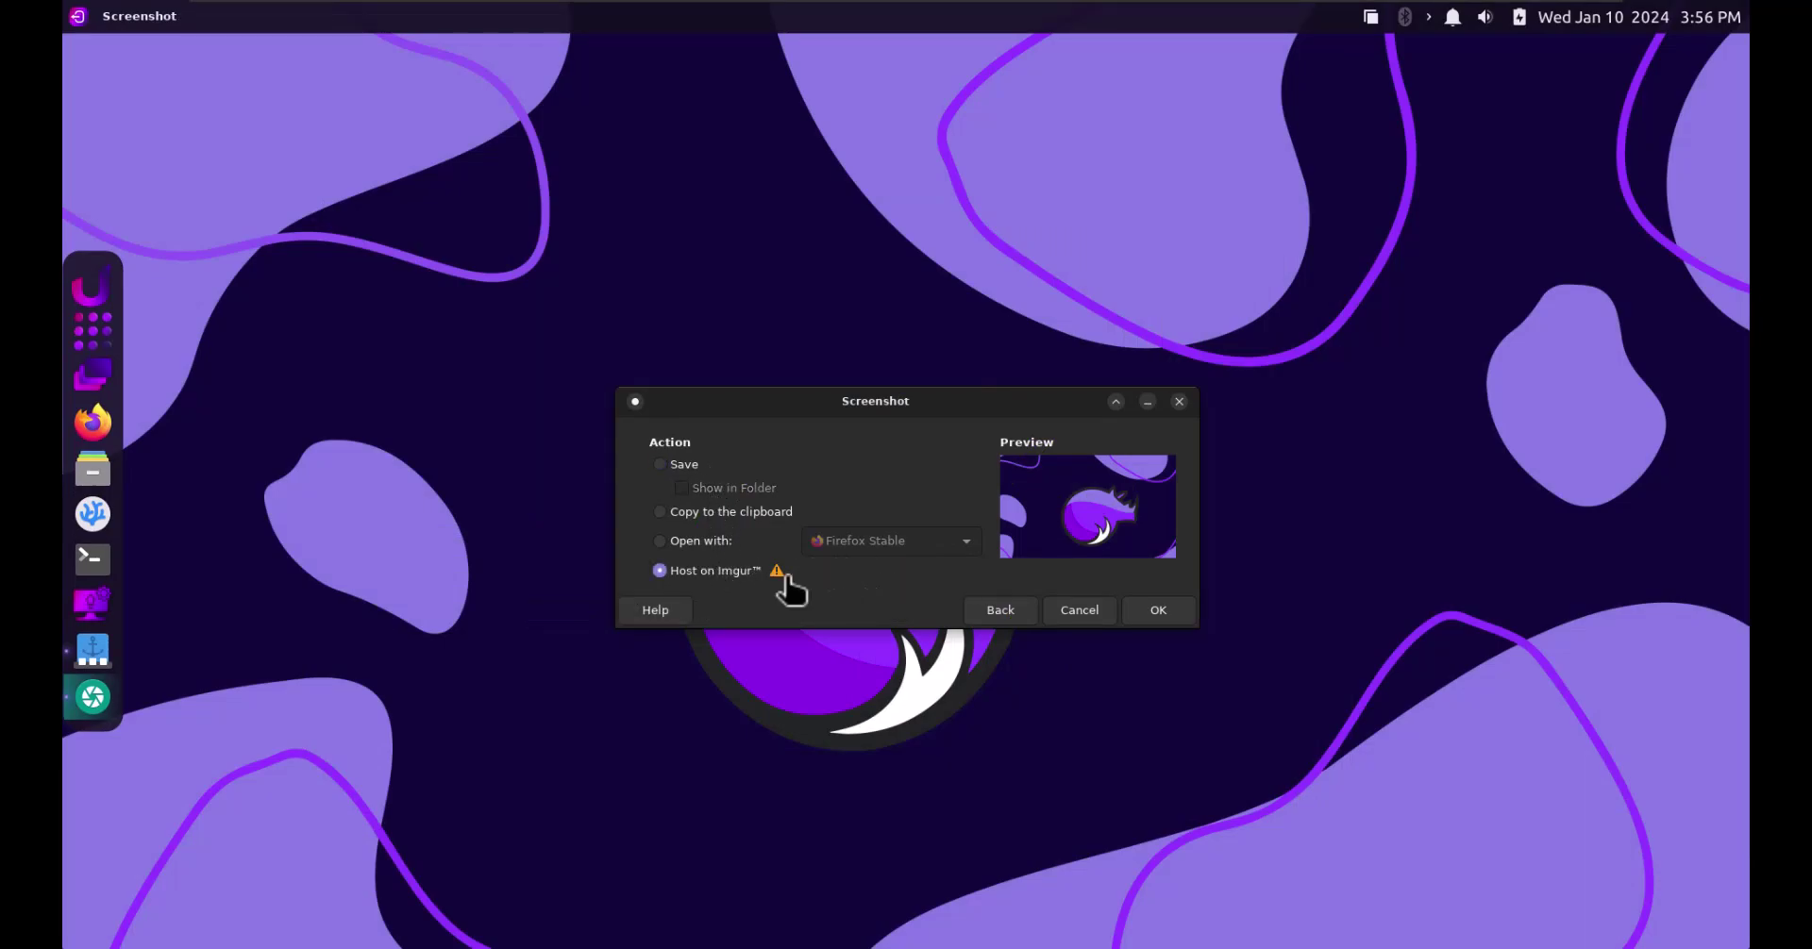
click(1079, 610)
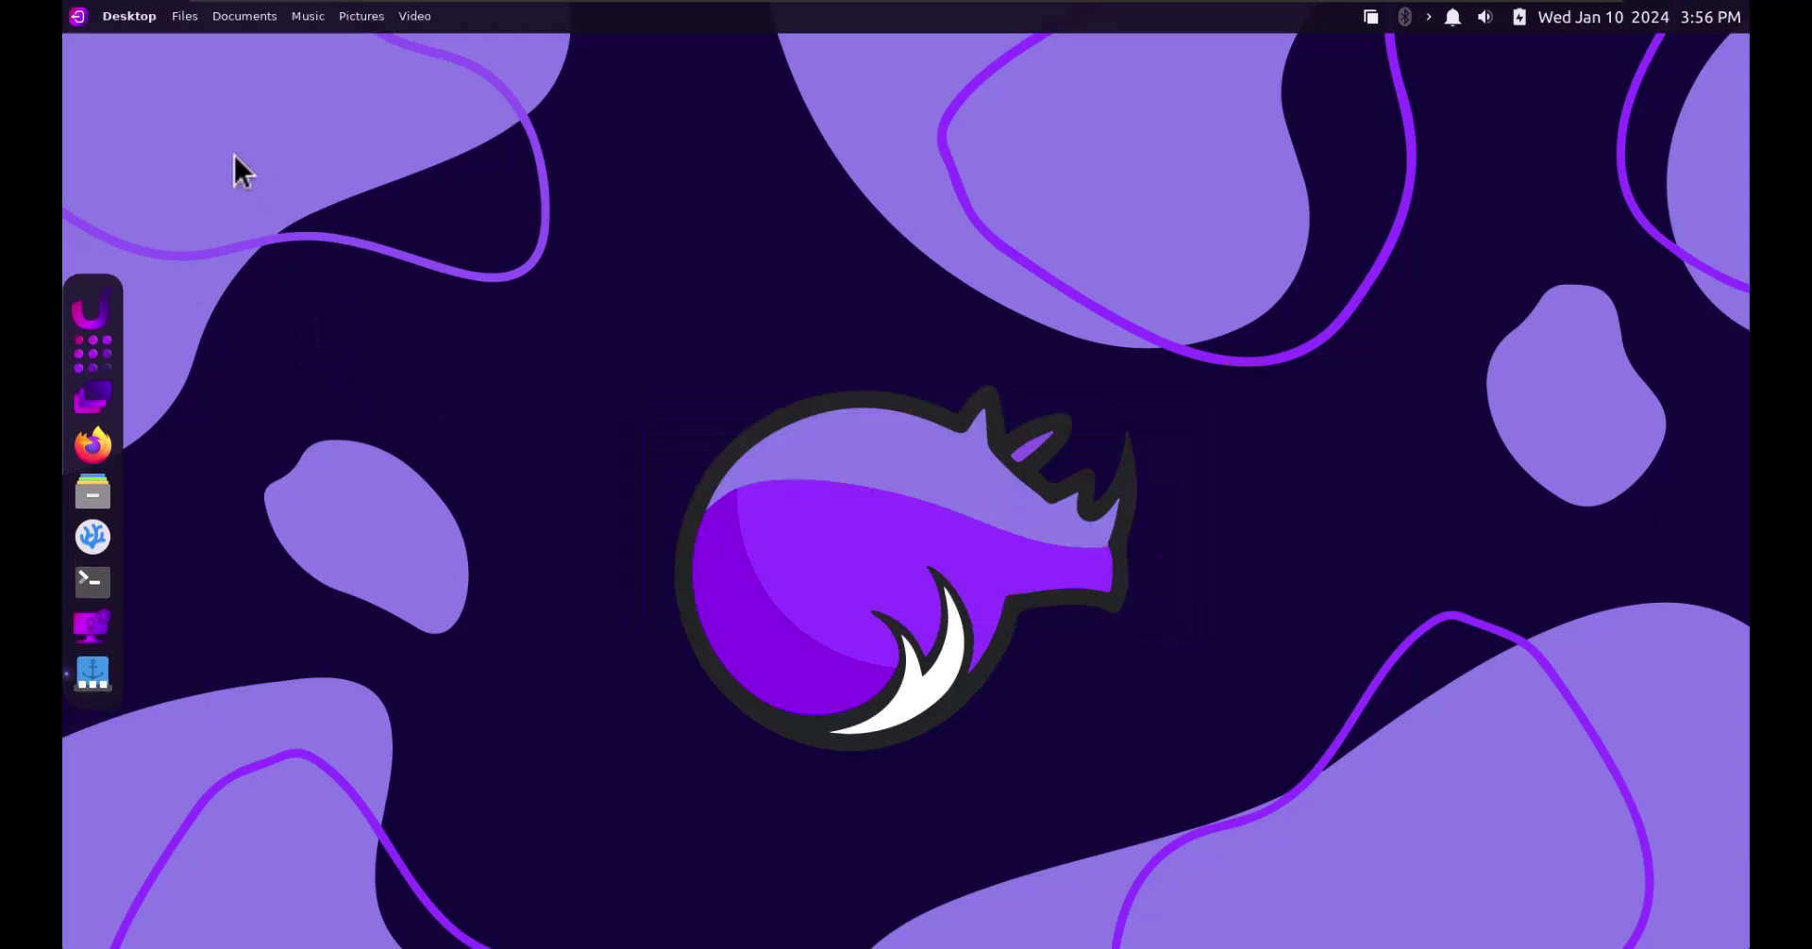
Open Sensor Viewer from the application grid, look over its Overview and Tachometers pages, and close it
click(106, 354)
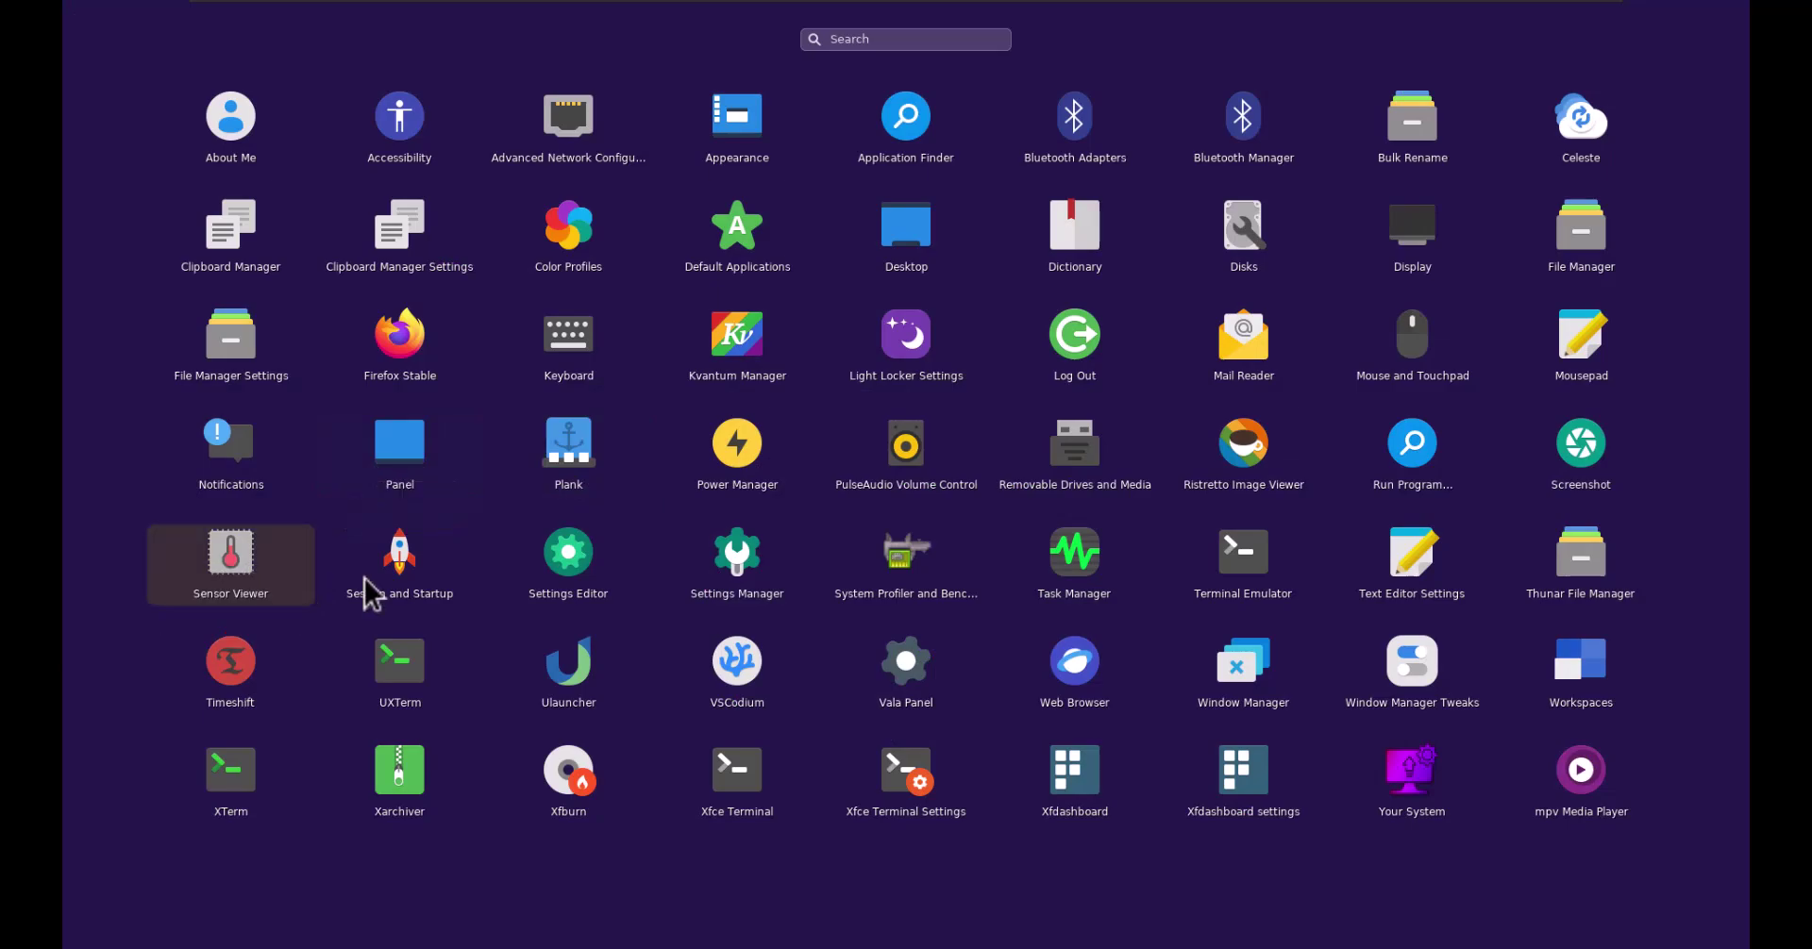
click(262, 569)
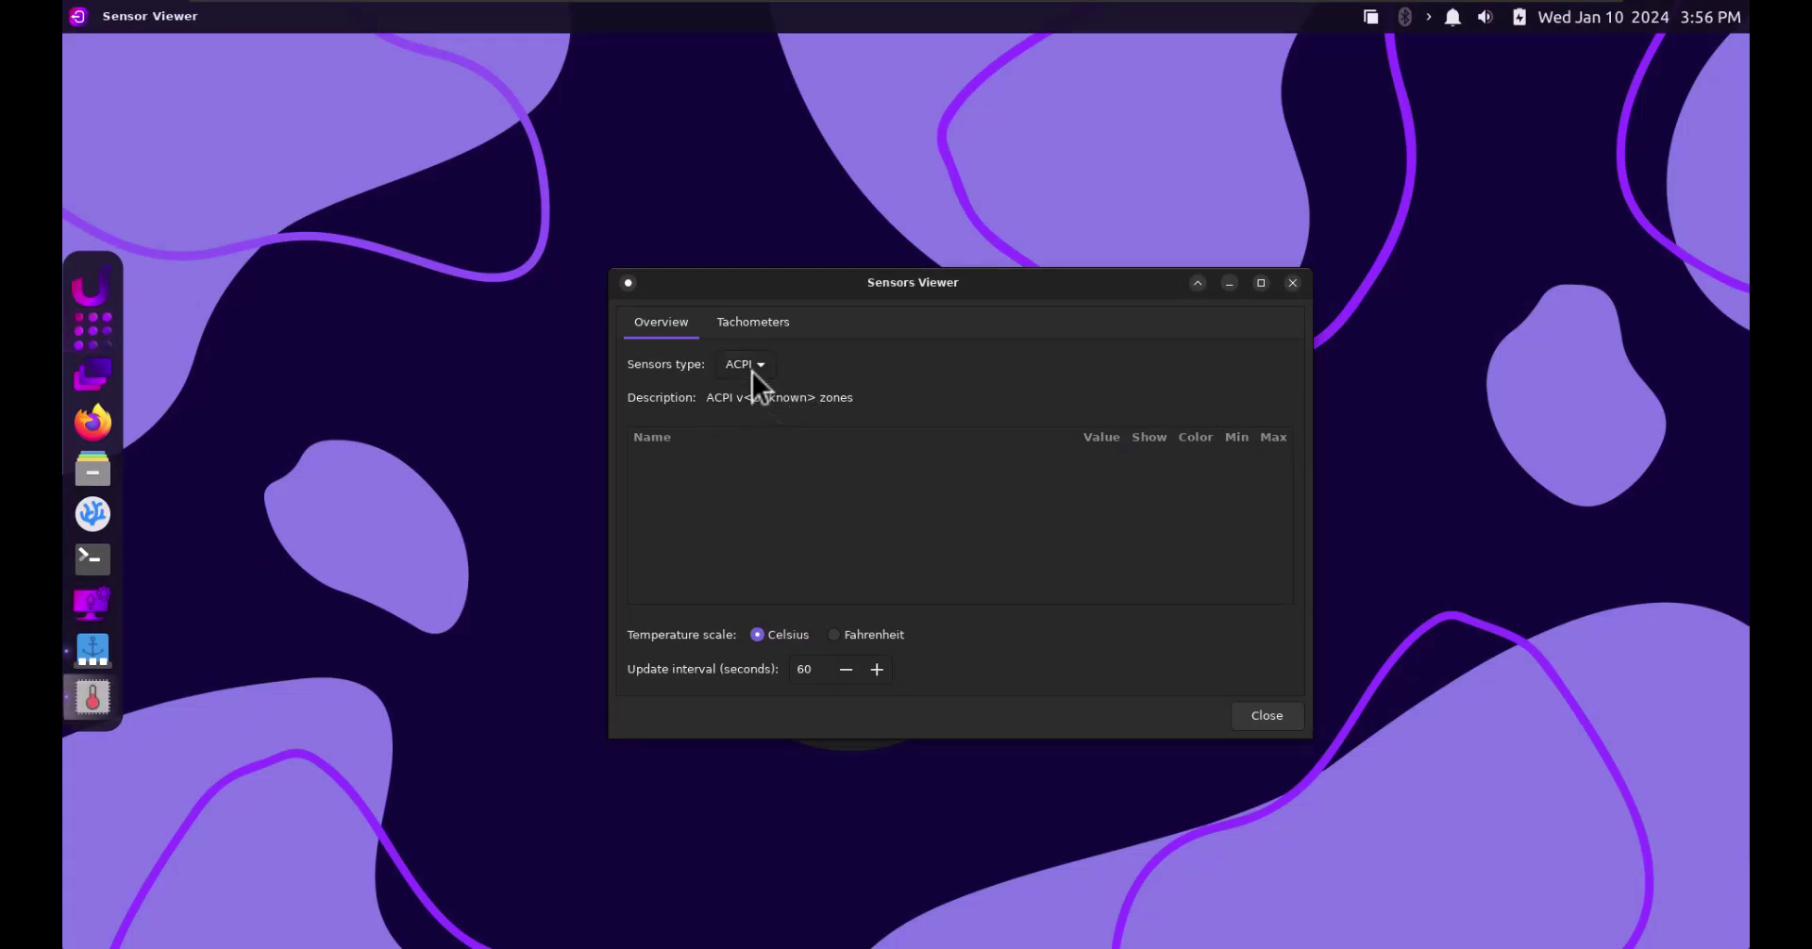
click(752, 323)
click(658, 324)
click(1292, 283)
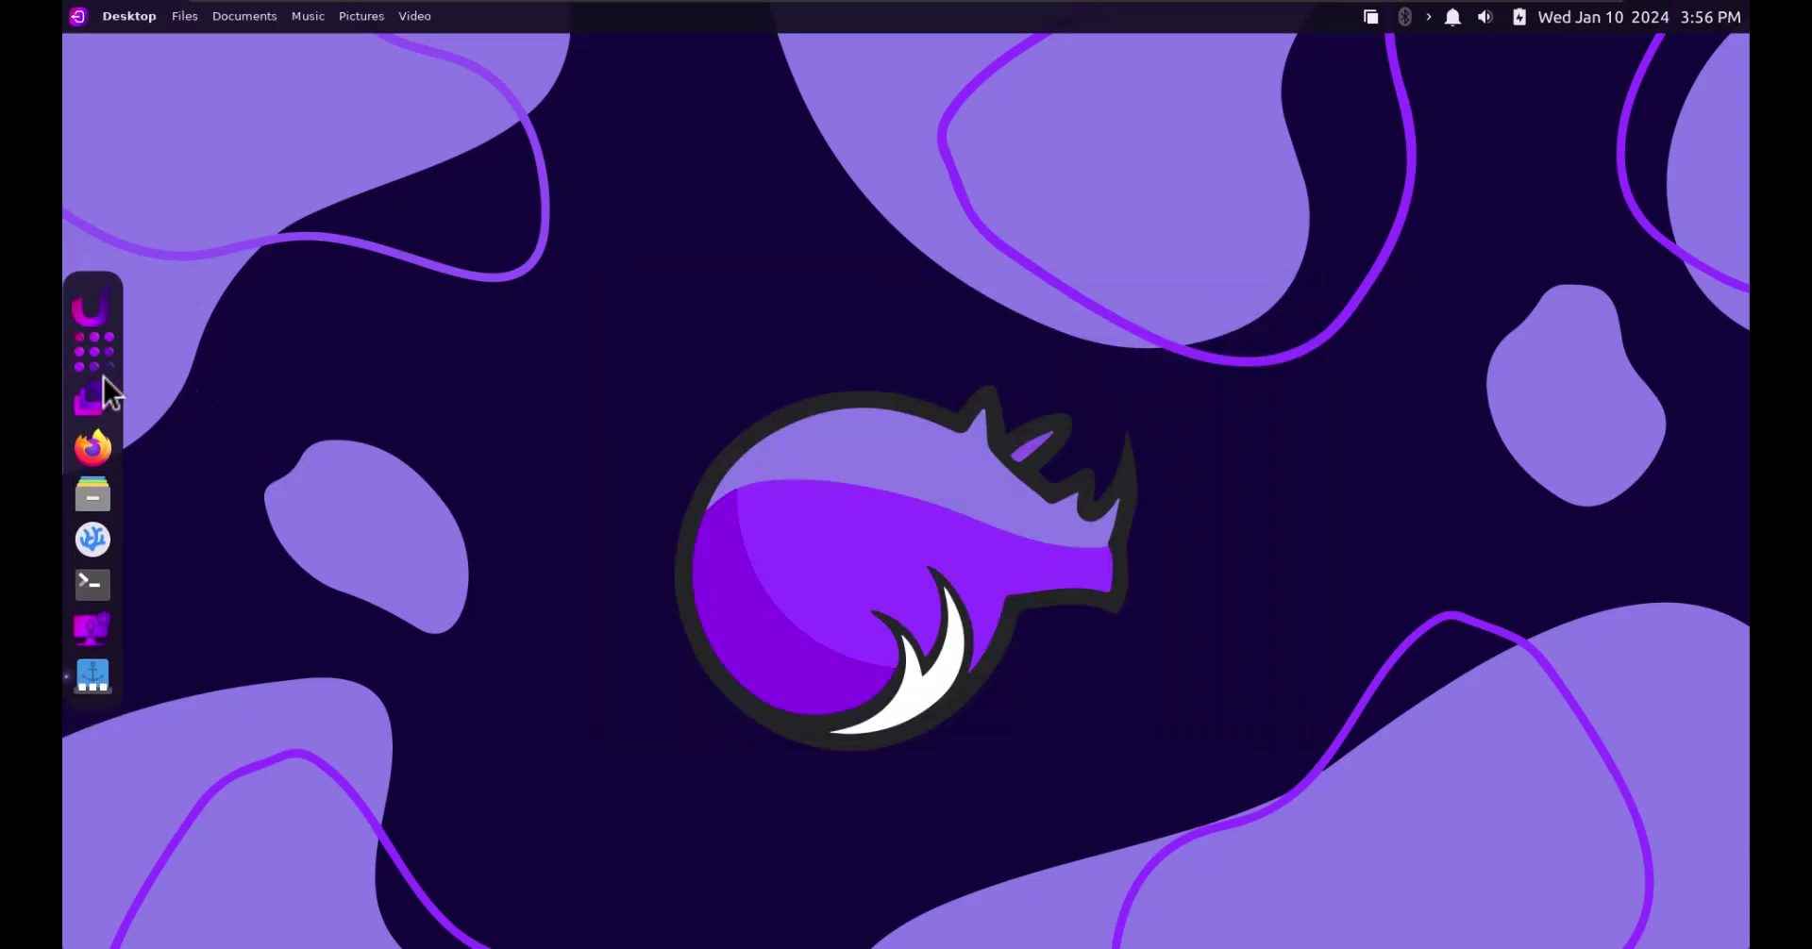
Open Task Manager, check its settings, examine the running processes and resource usage in a maximized window, and close it
click(77, 355)
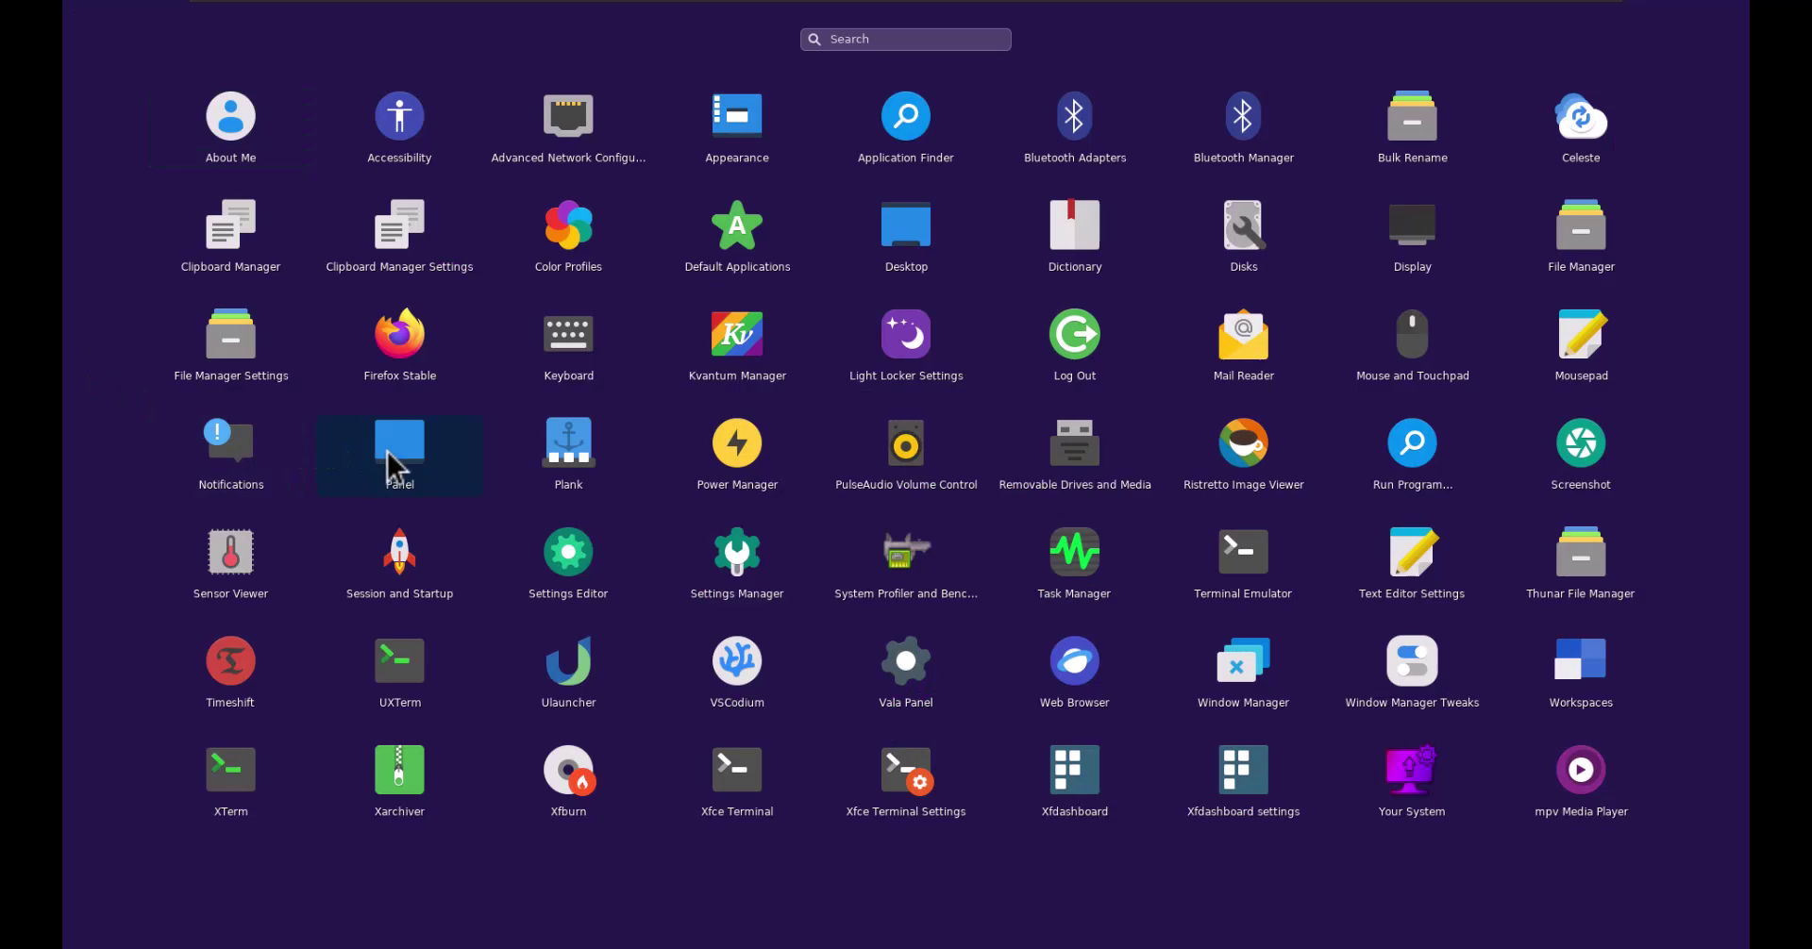
click(1064, 562)
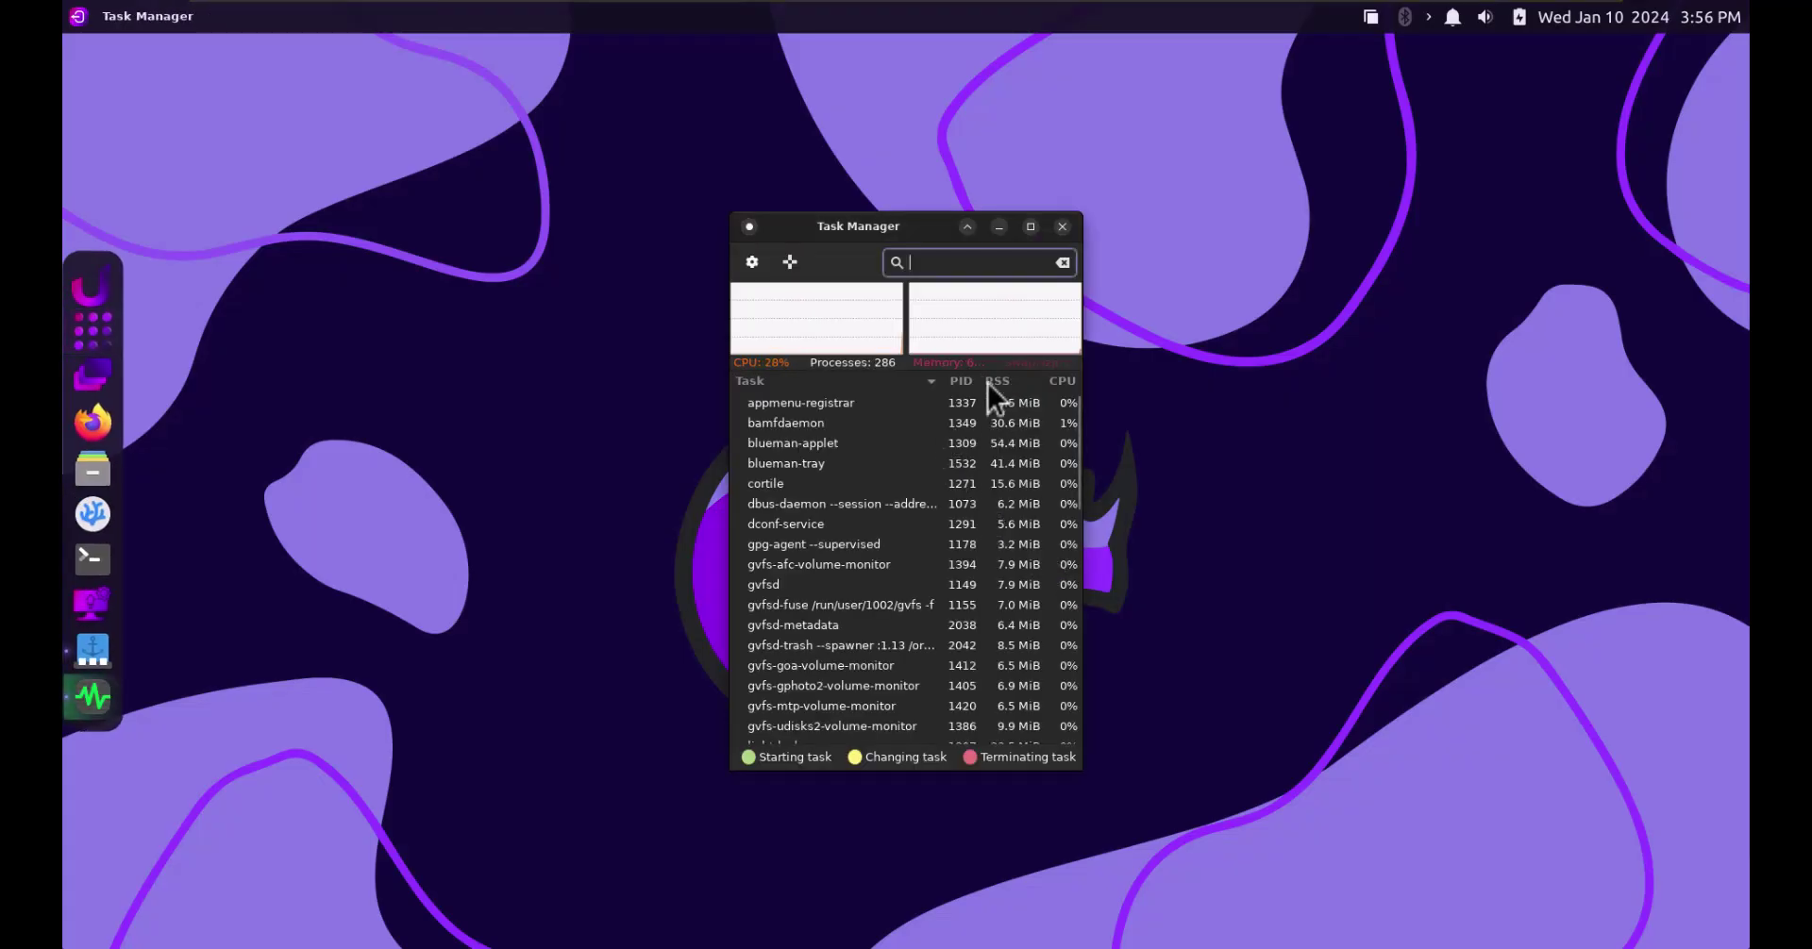
click(749, 264)
click(1013, 343)
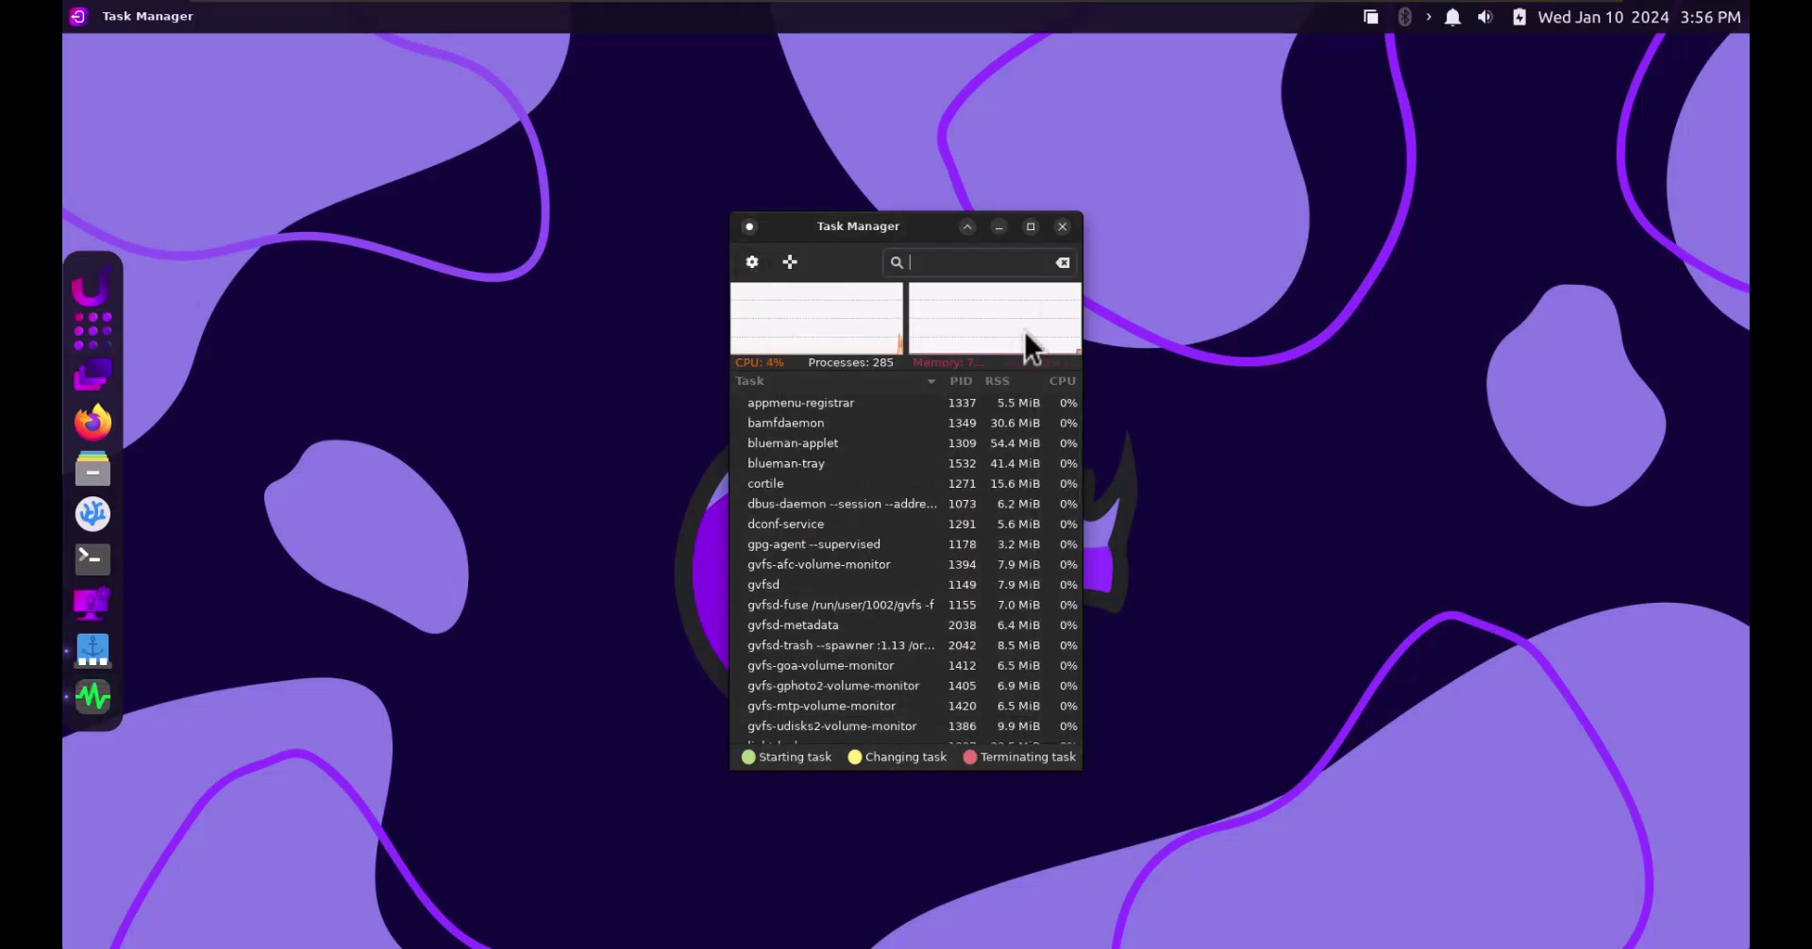
click(1031, 227)
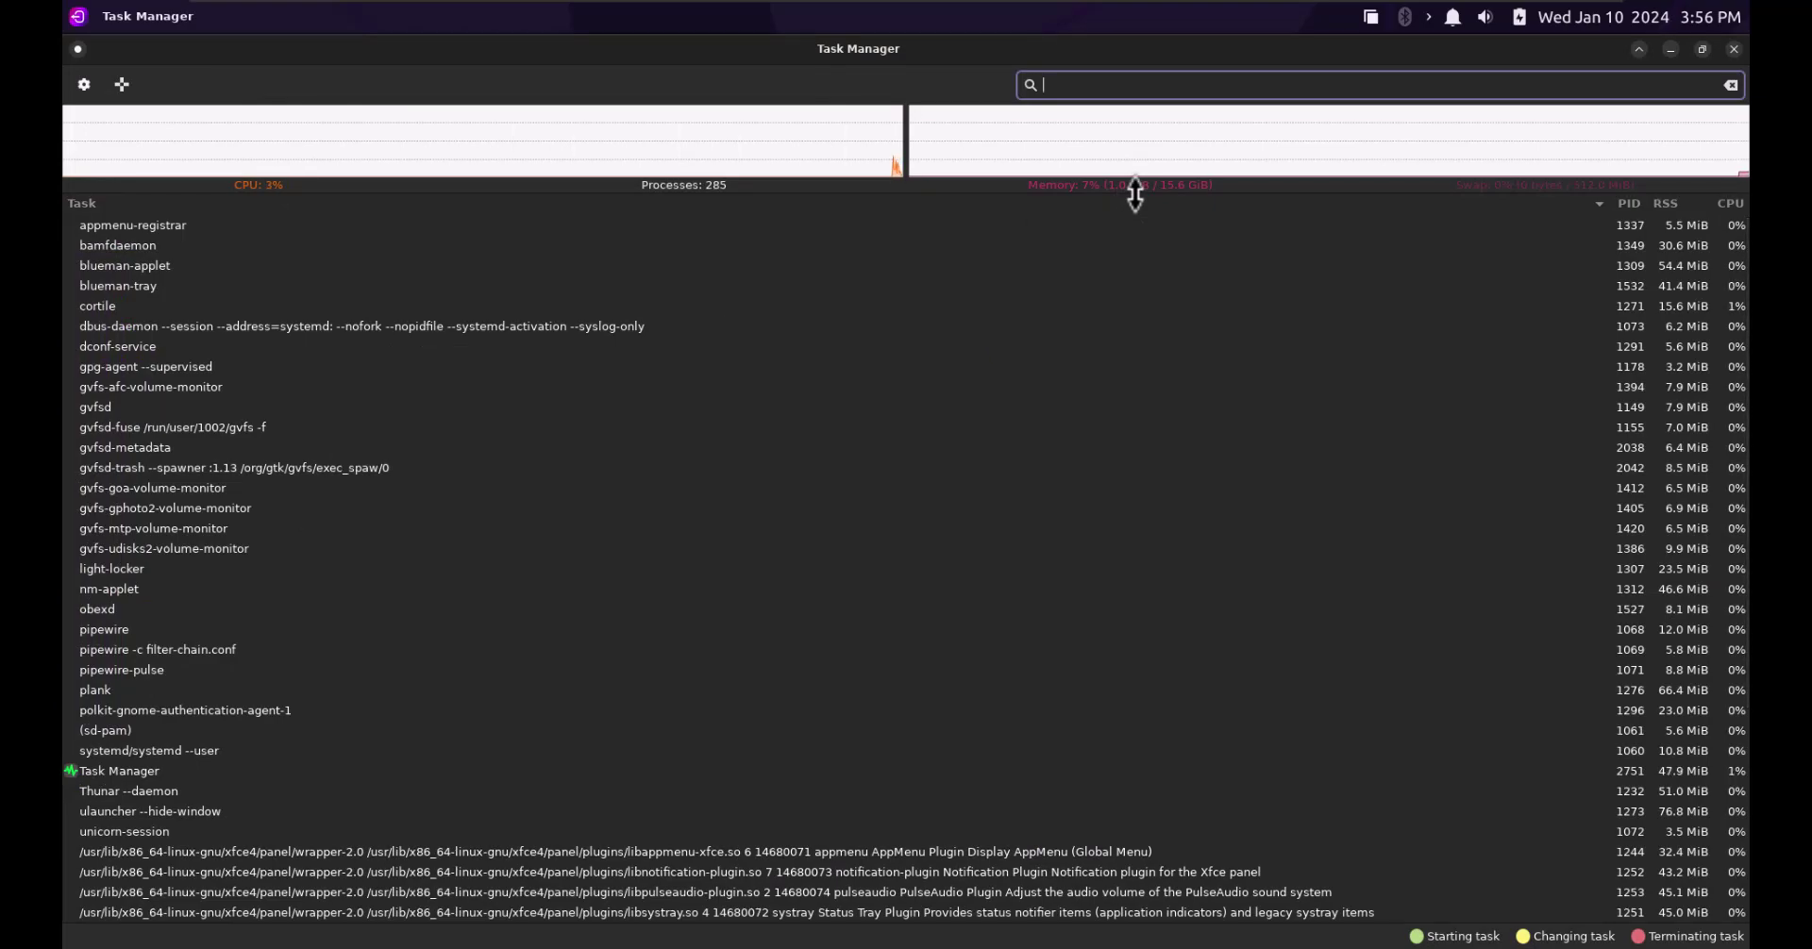
click(1734, 49)
Open VSCodium, look over its welcome page, and close it
click(91, 538)
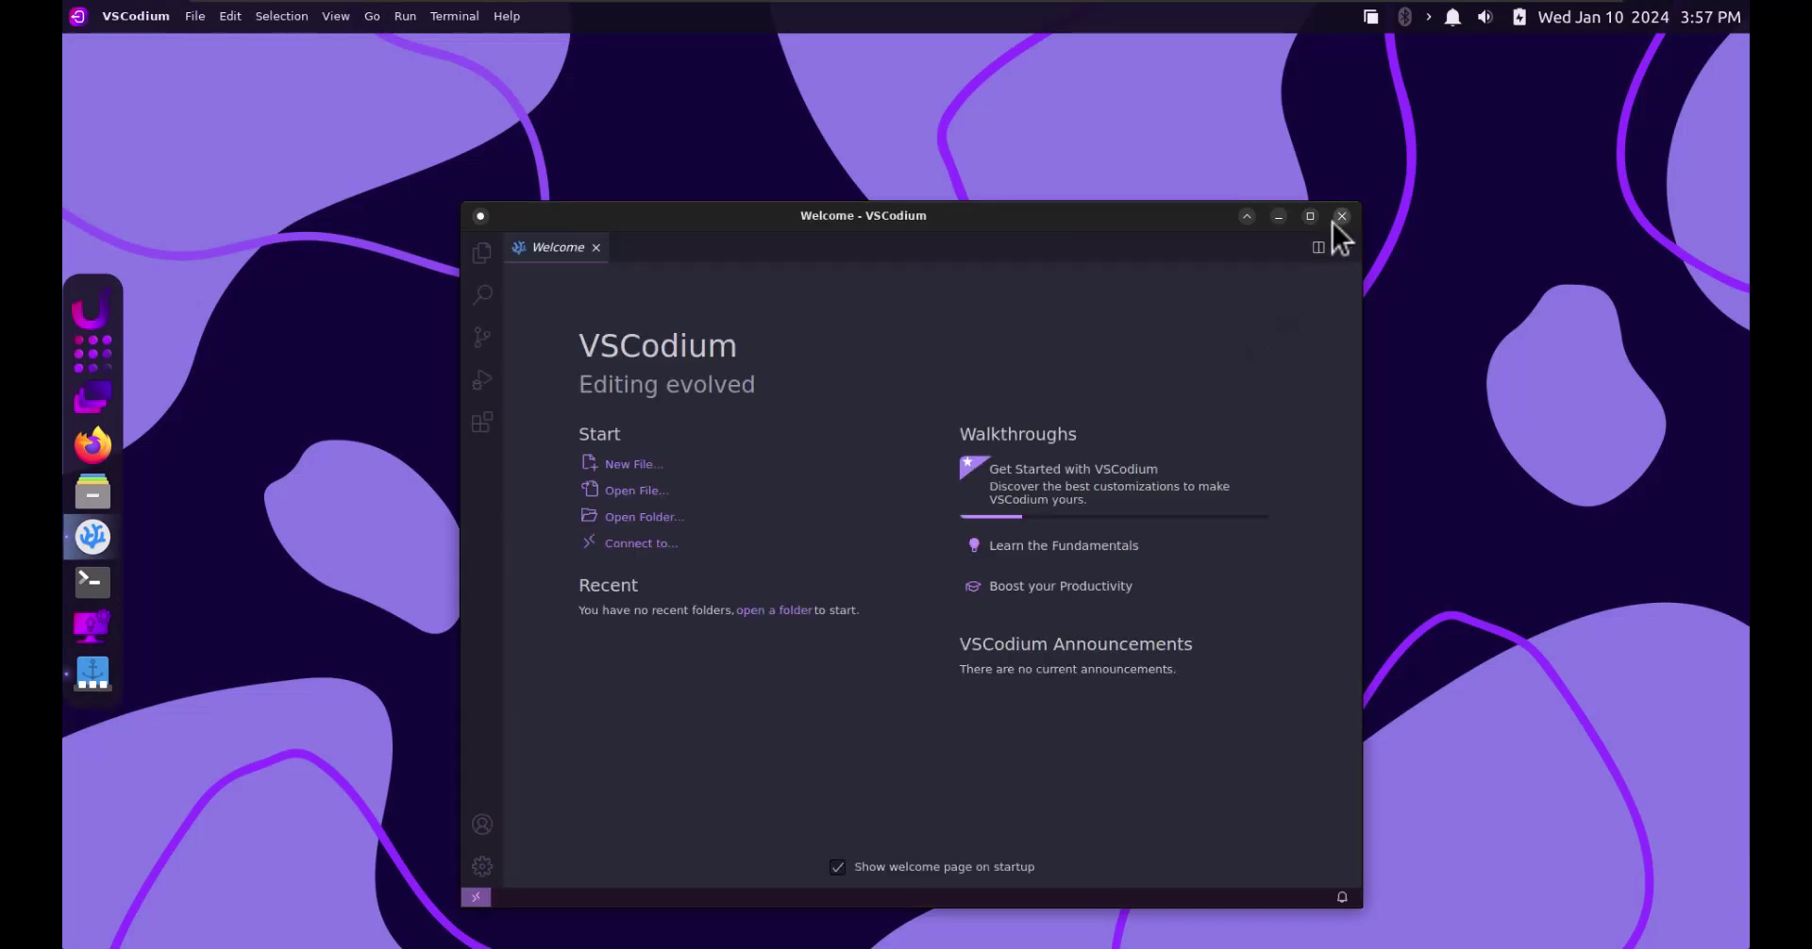
click(1341, 216)
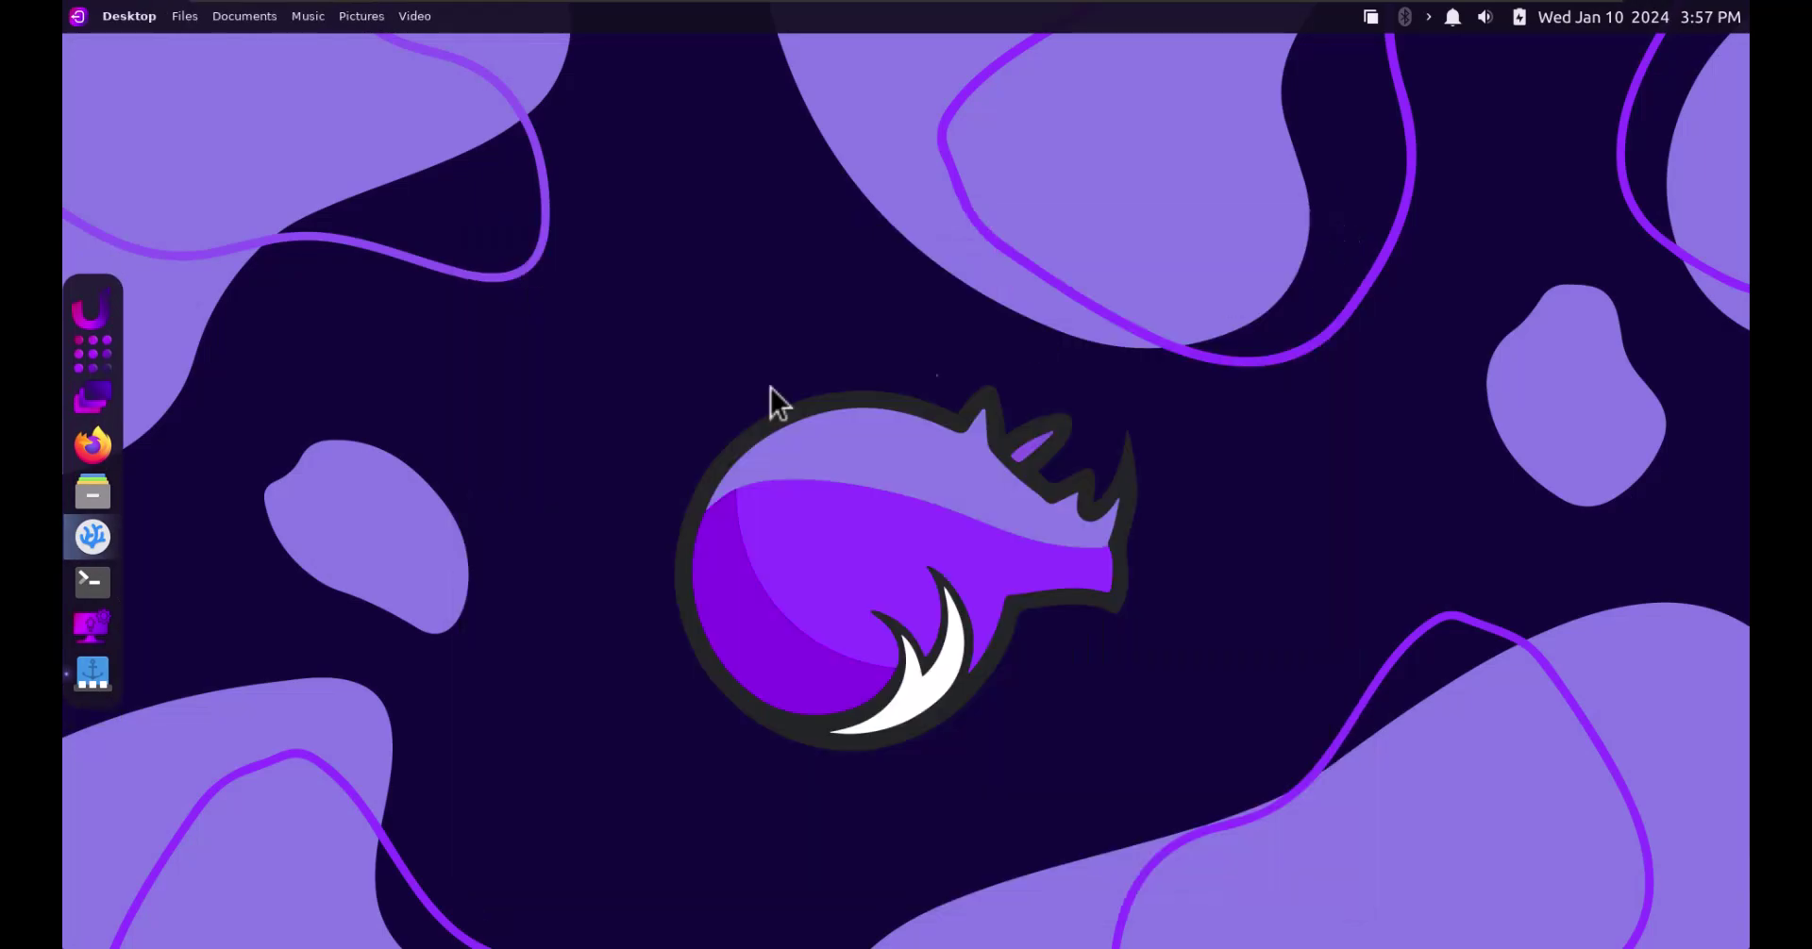
In Xfdashboard settings, leave animations disabled and enable "Mouse wheel changes workspace" for the windows view
click(89, 359)
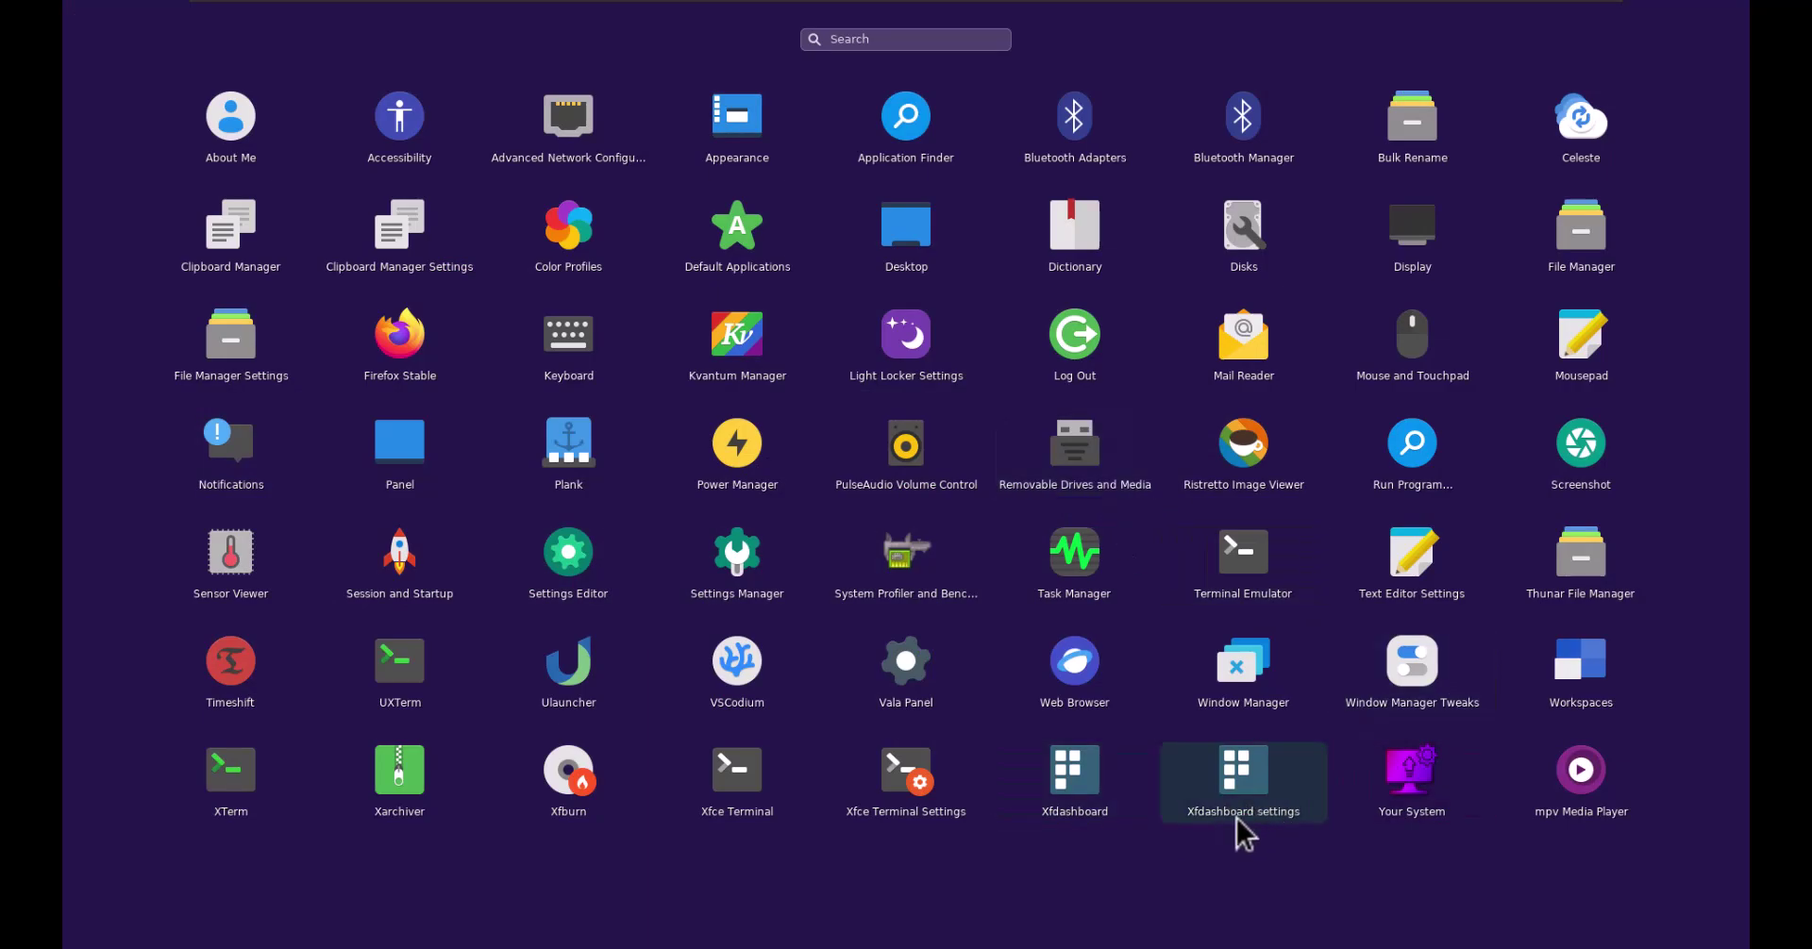
click(1217, 776)
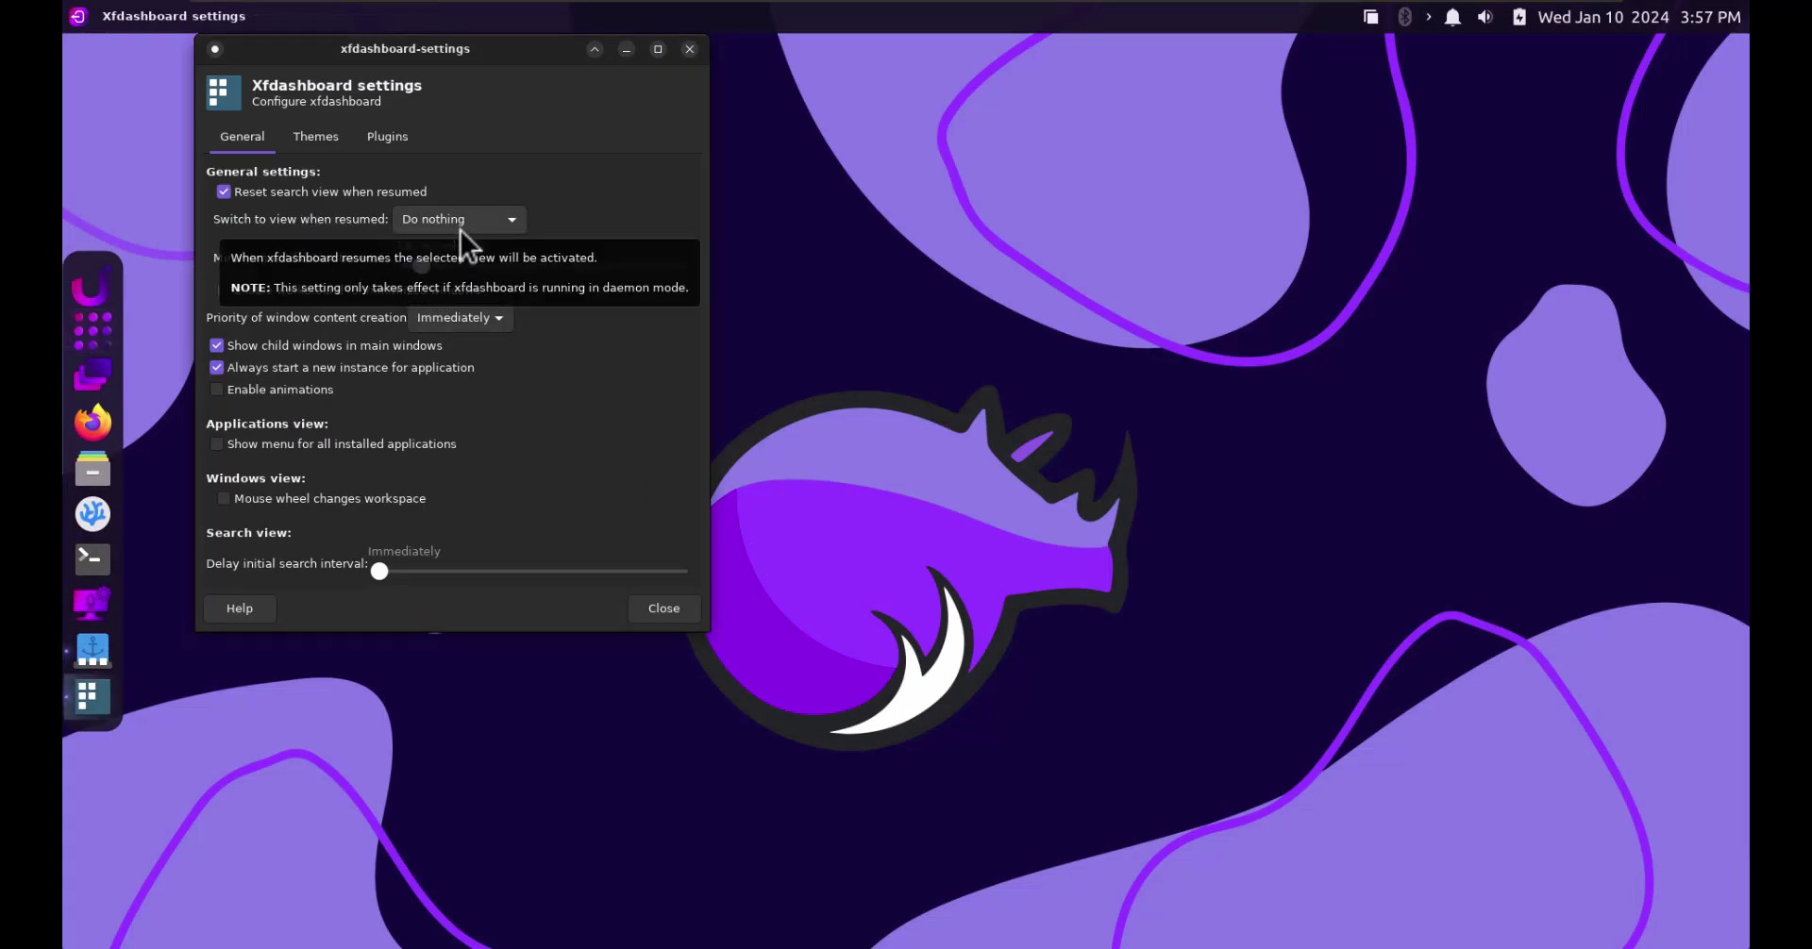
click(280, 391)
click(265, 392)
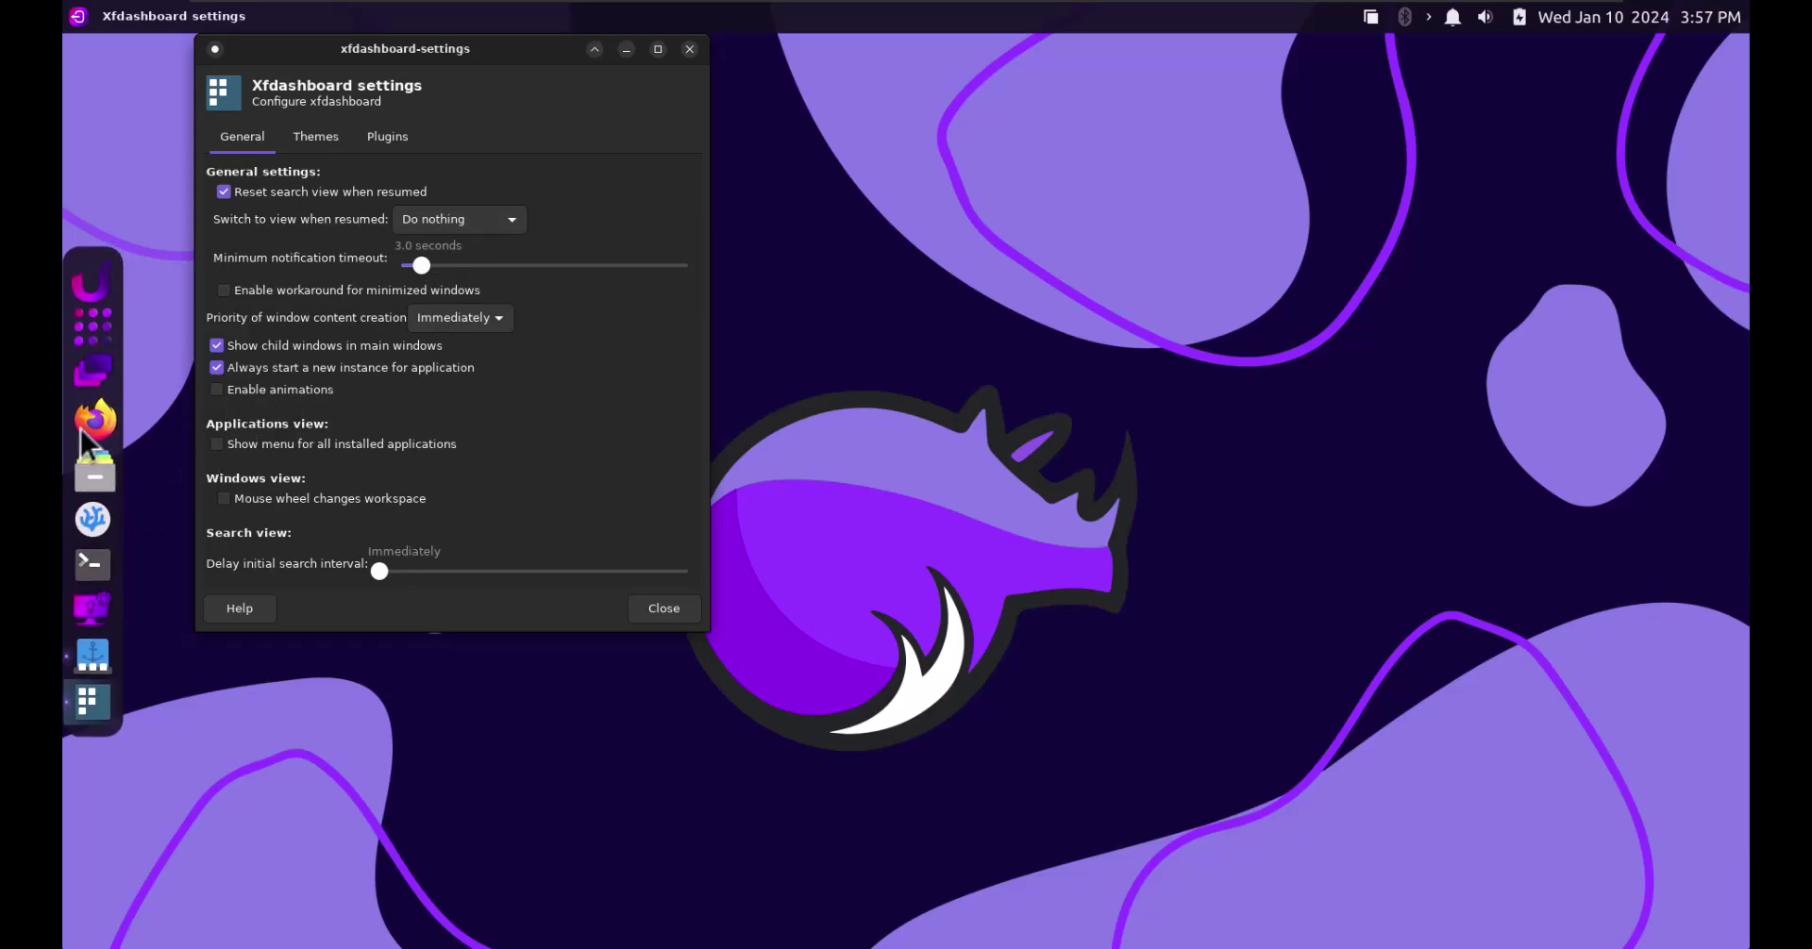
click(256, 501)
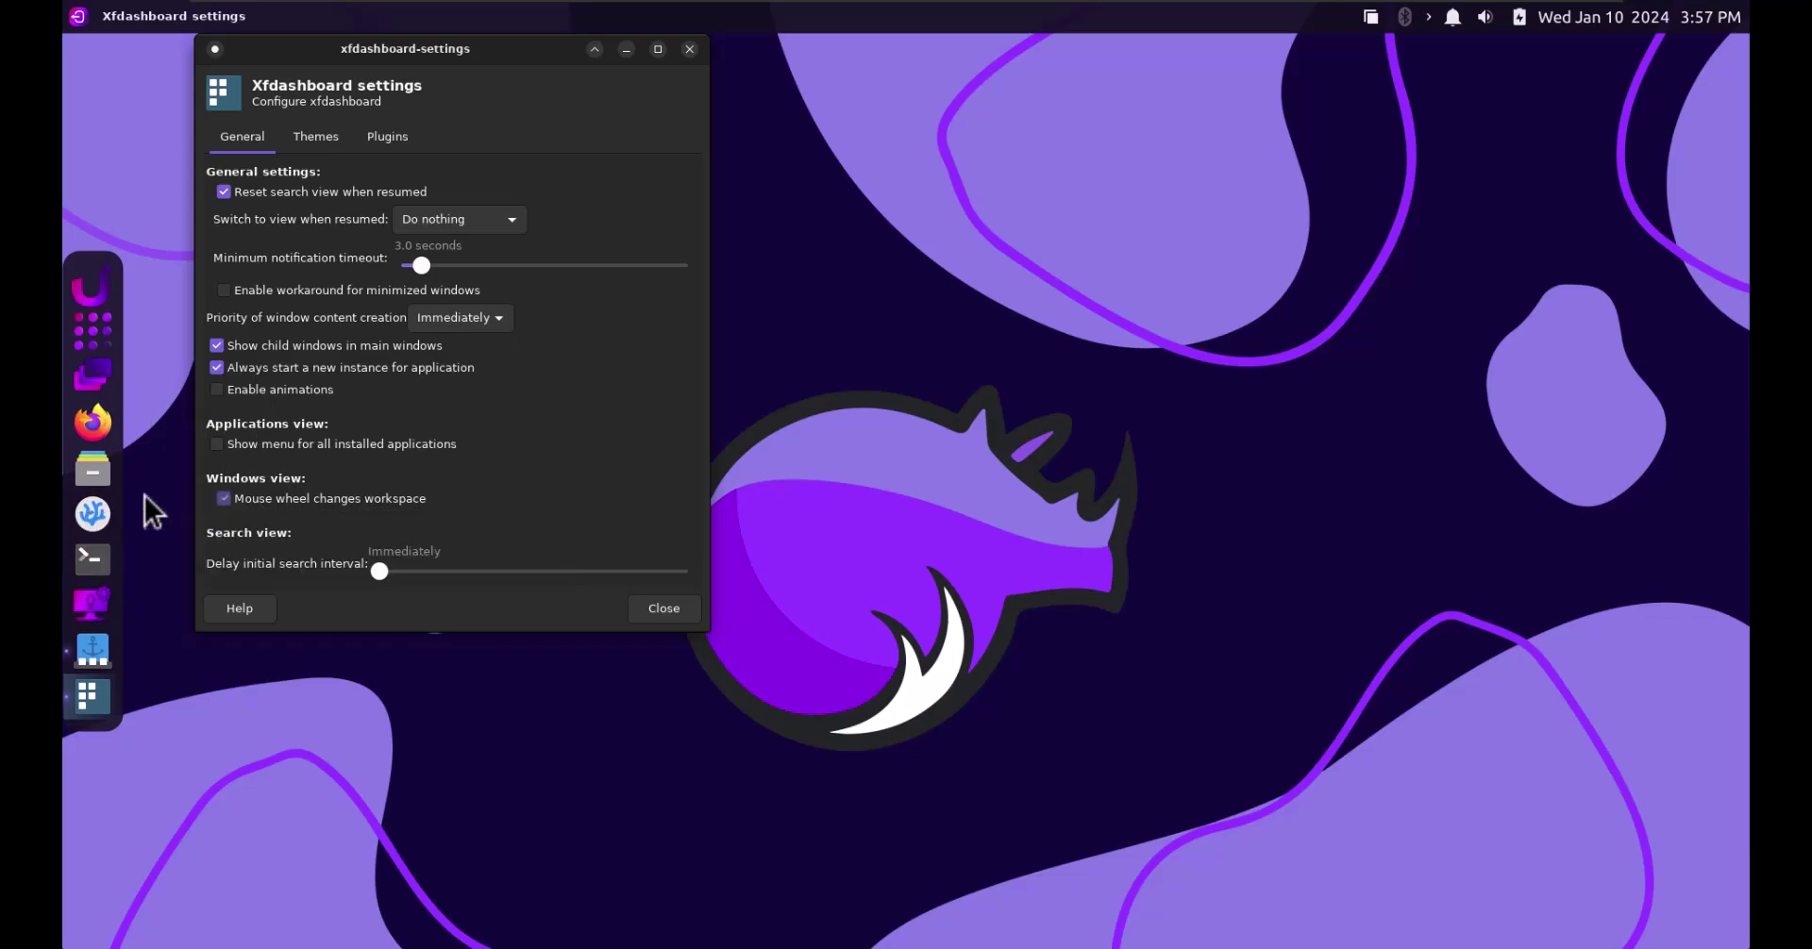
click(1314, 590)
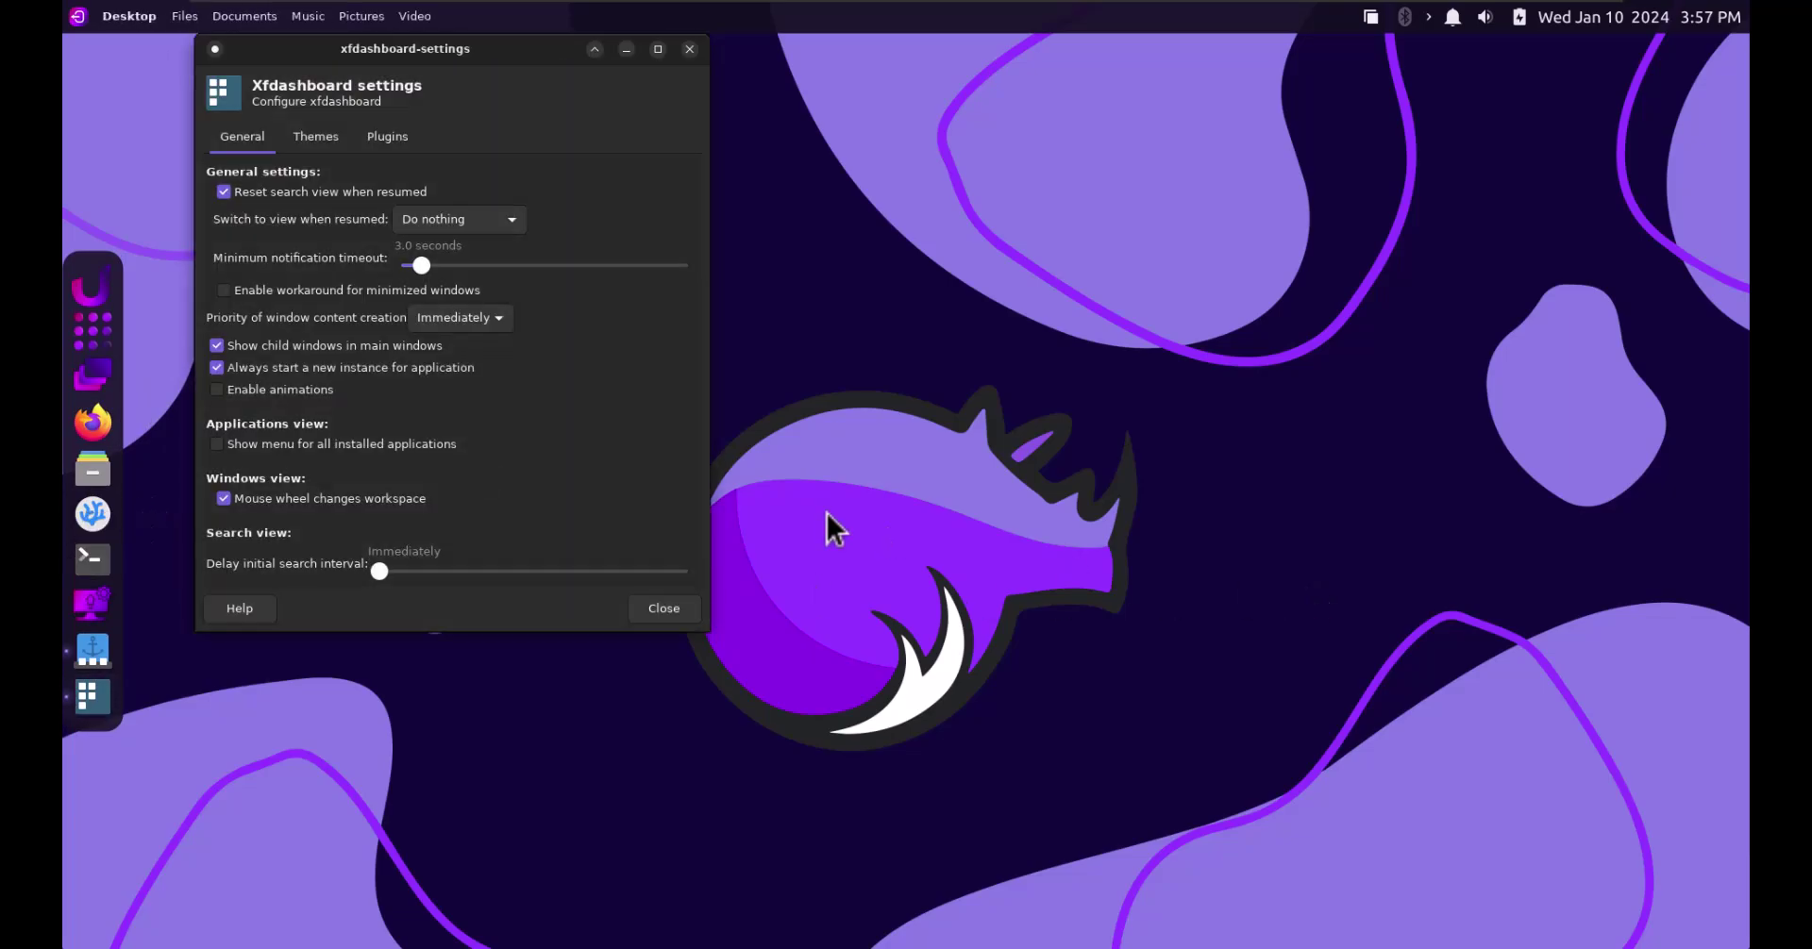
Set the Xfdashboard theme to xfdashboard-dark, look over the available plugins, and close the settings
click(302, 140)
click(255, 210)
click(257, 231)
click(258, 272)
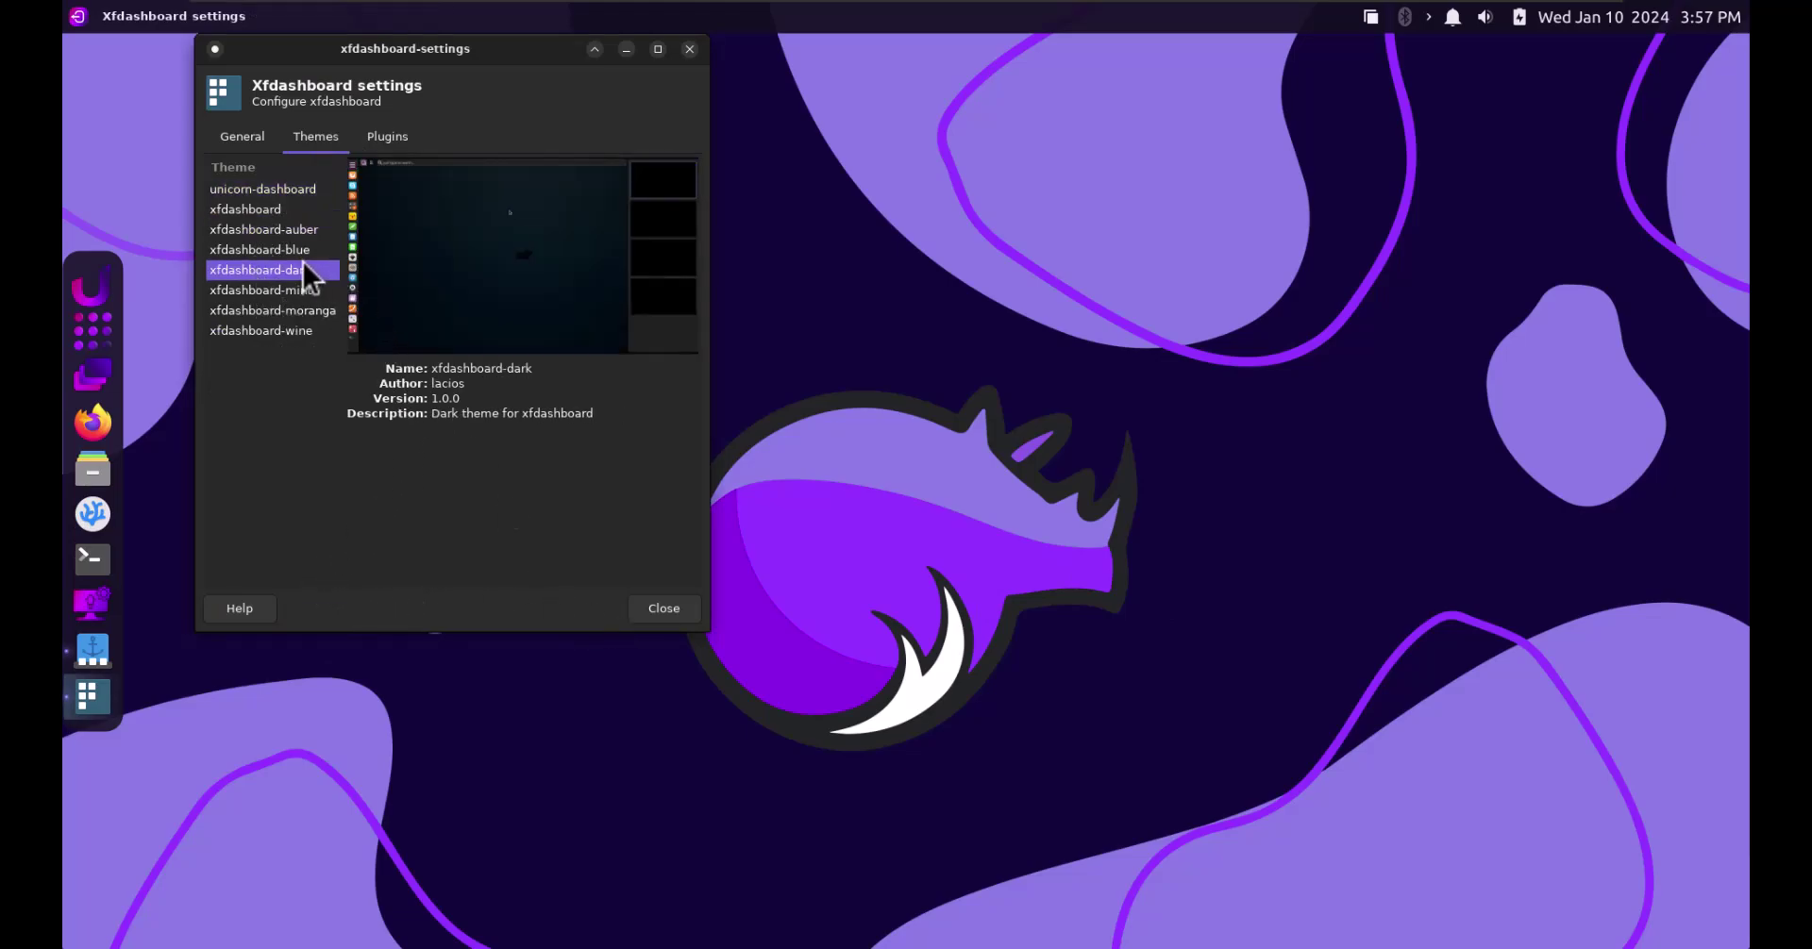
click(387, 151)
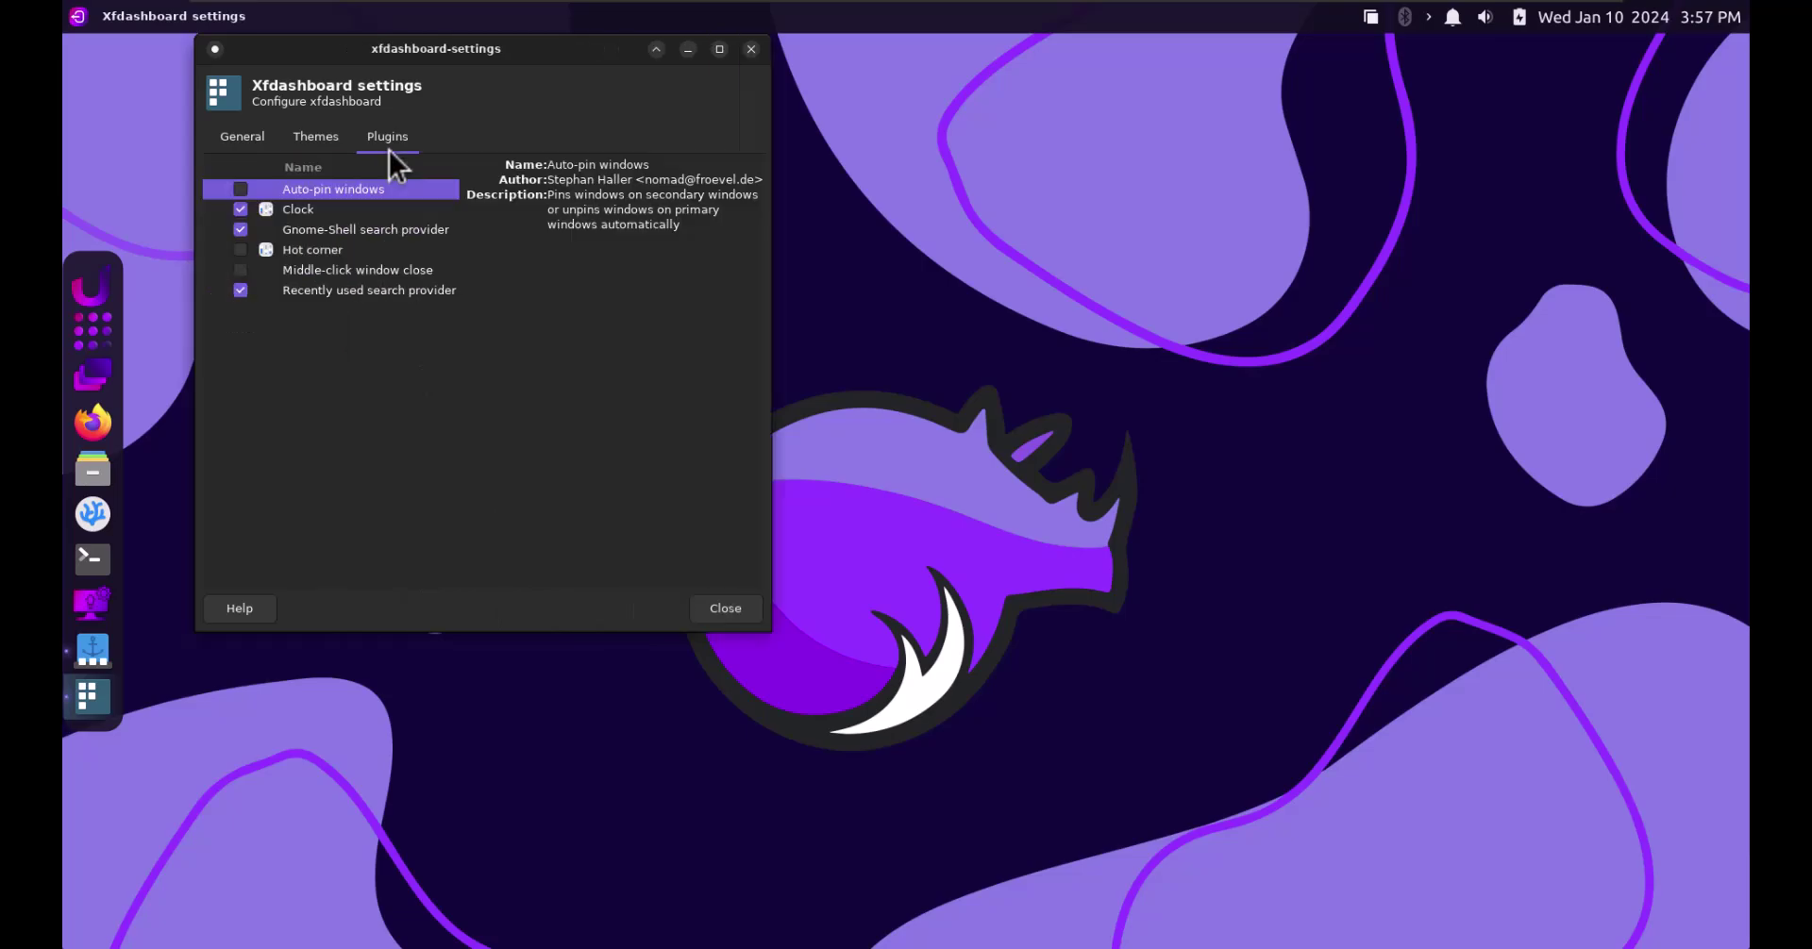
click(750, 49)
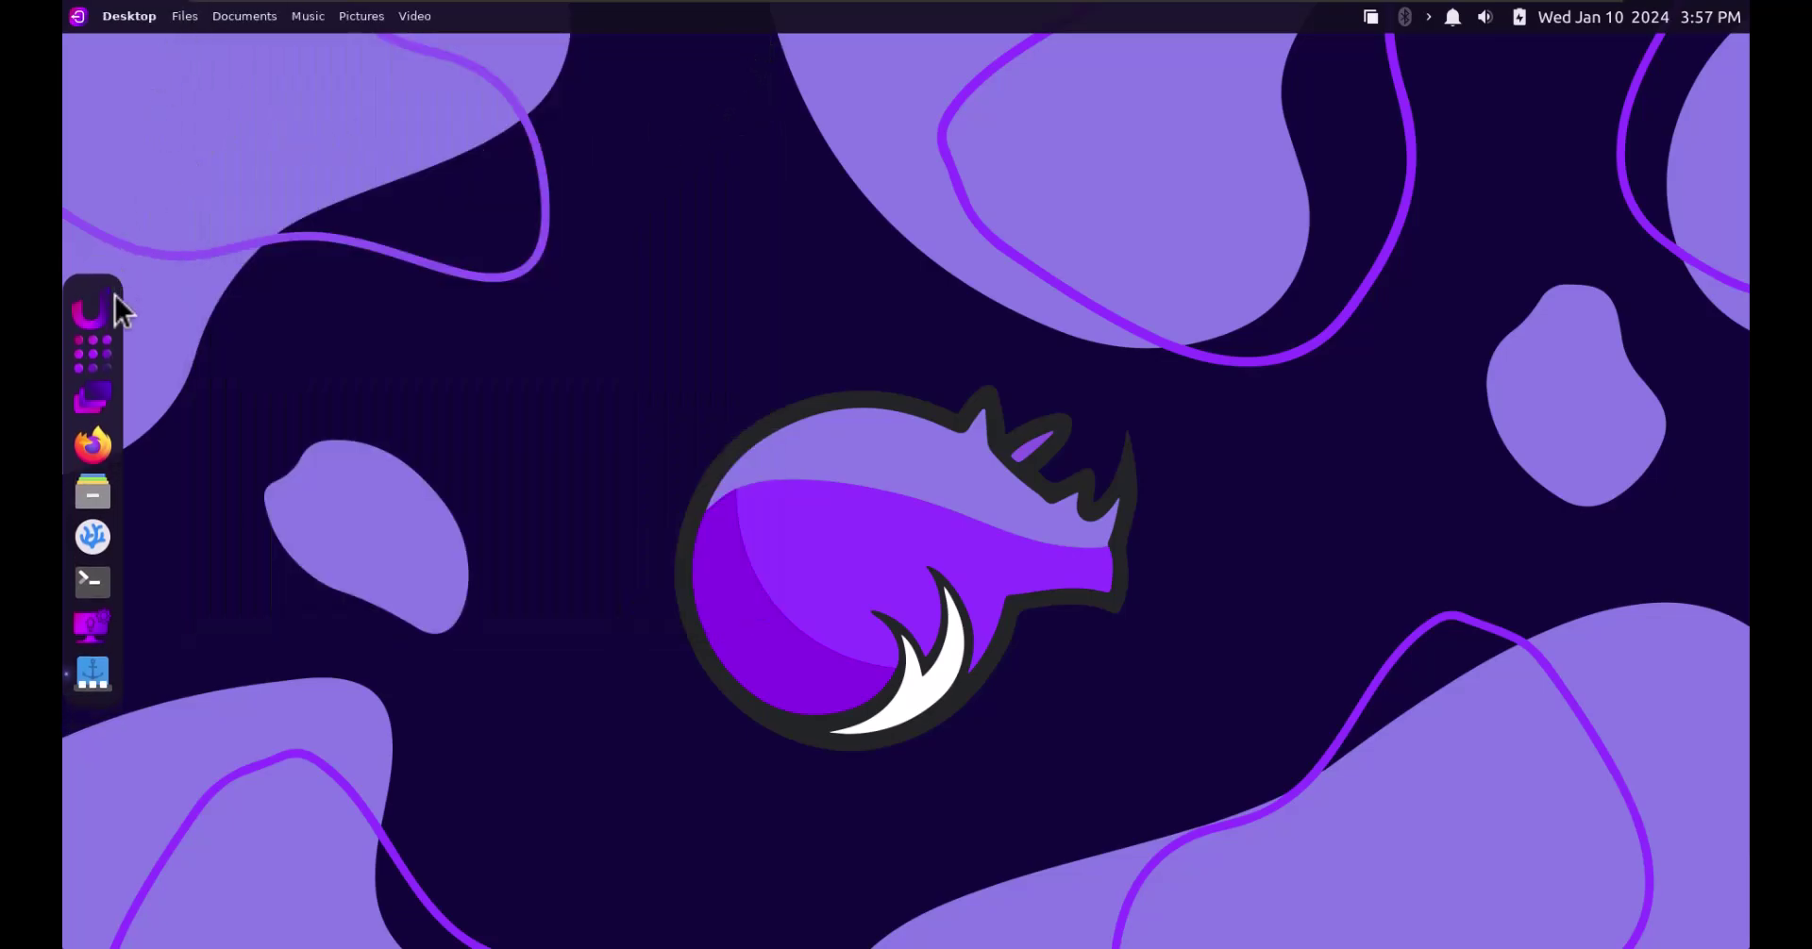
Launch Xfdashboard from the application grid, look over its windows view and workspace previews, and leave it
click(106, 360)
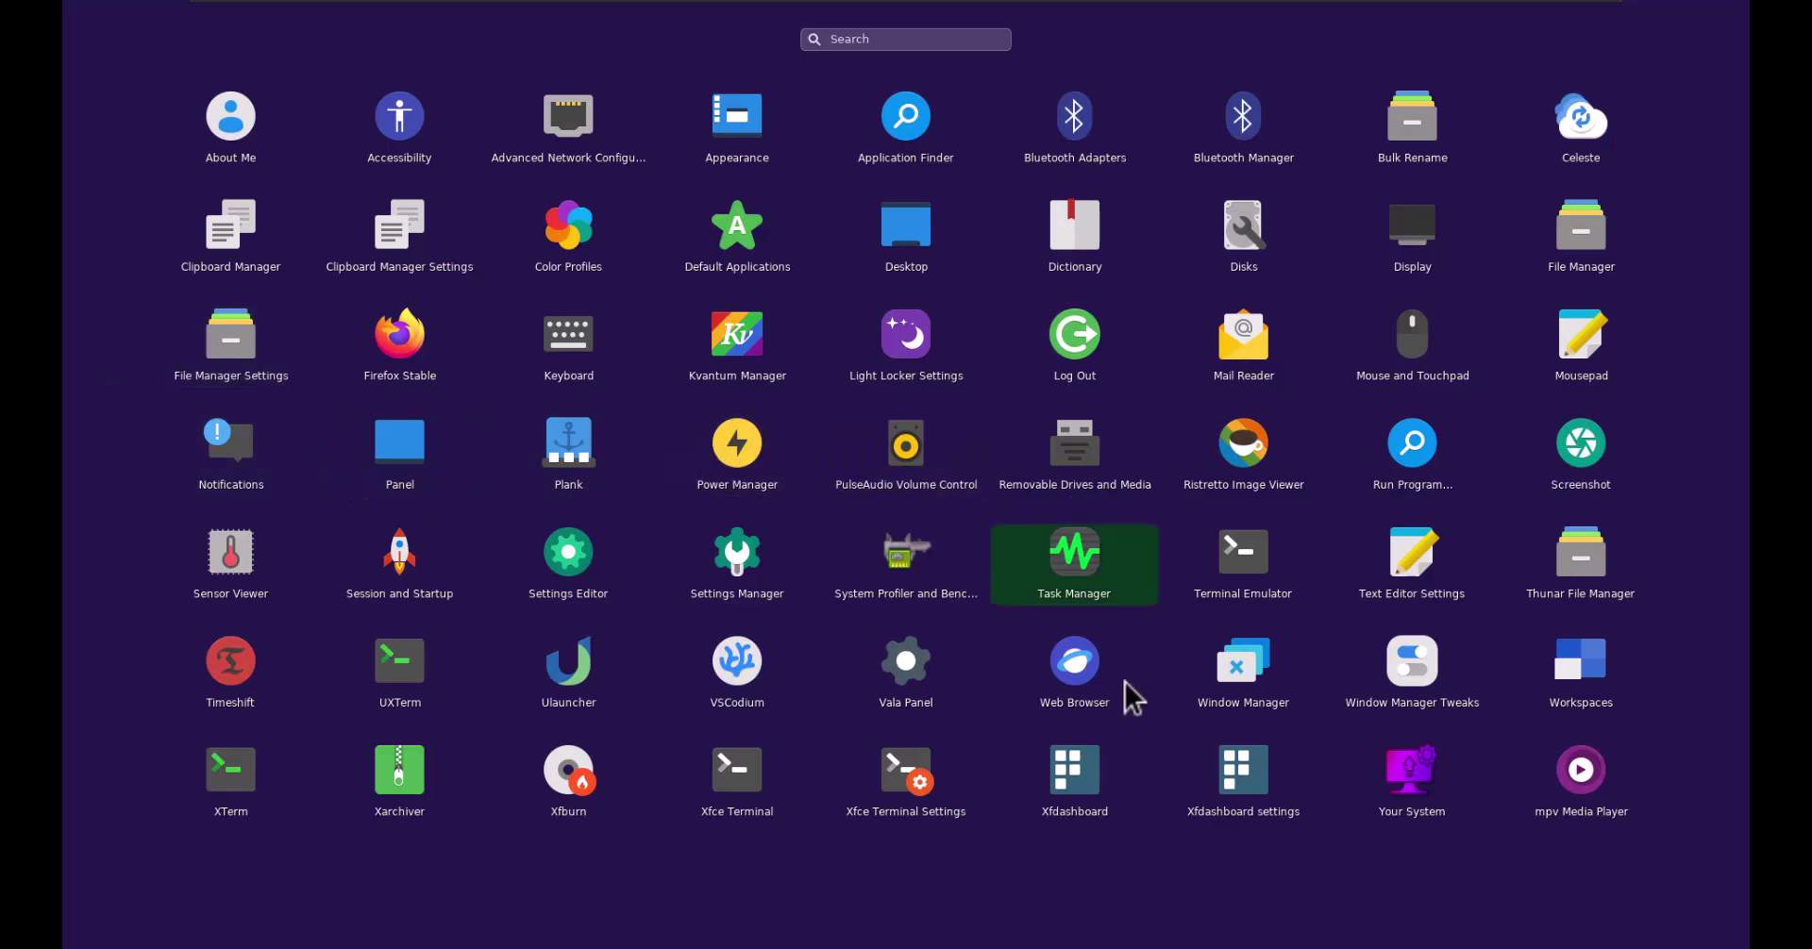
click(1080, 768)
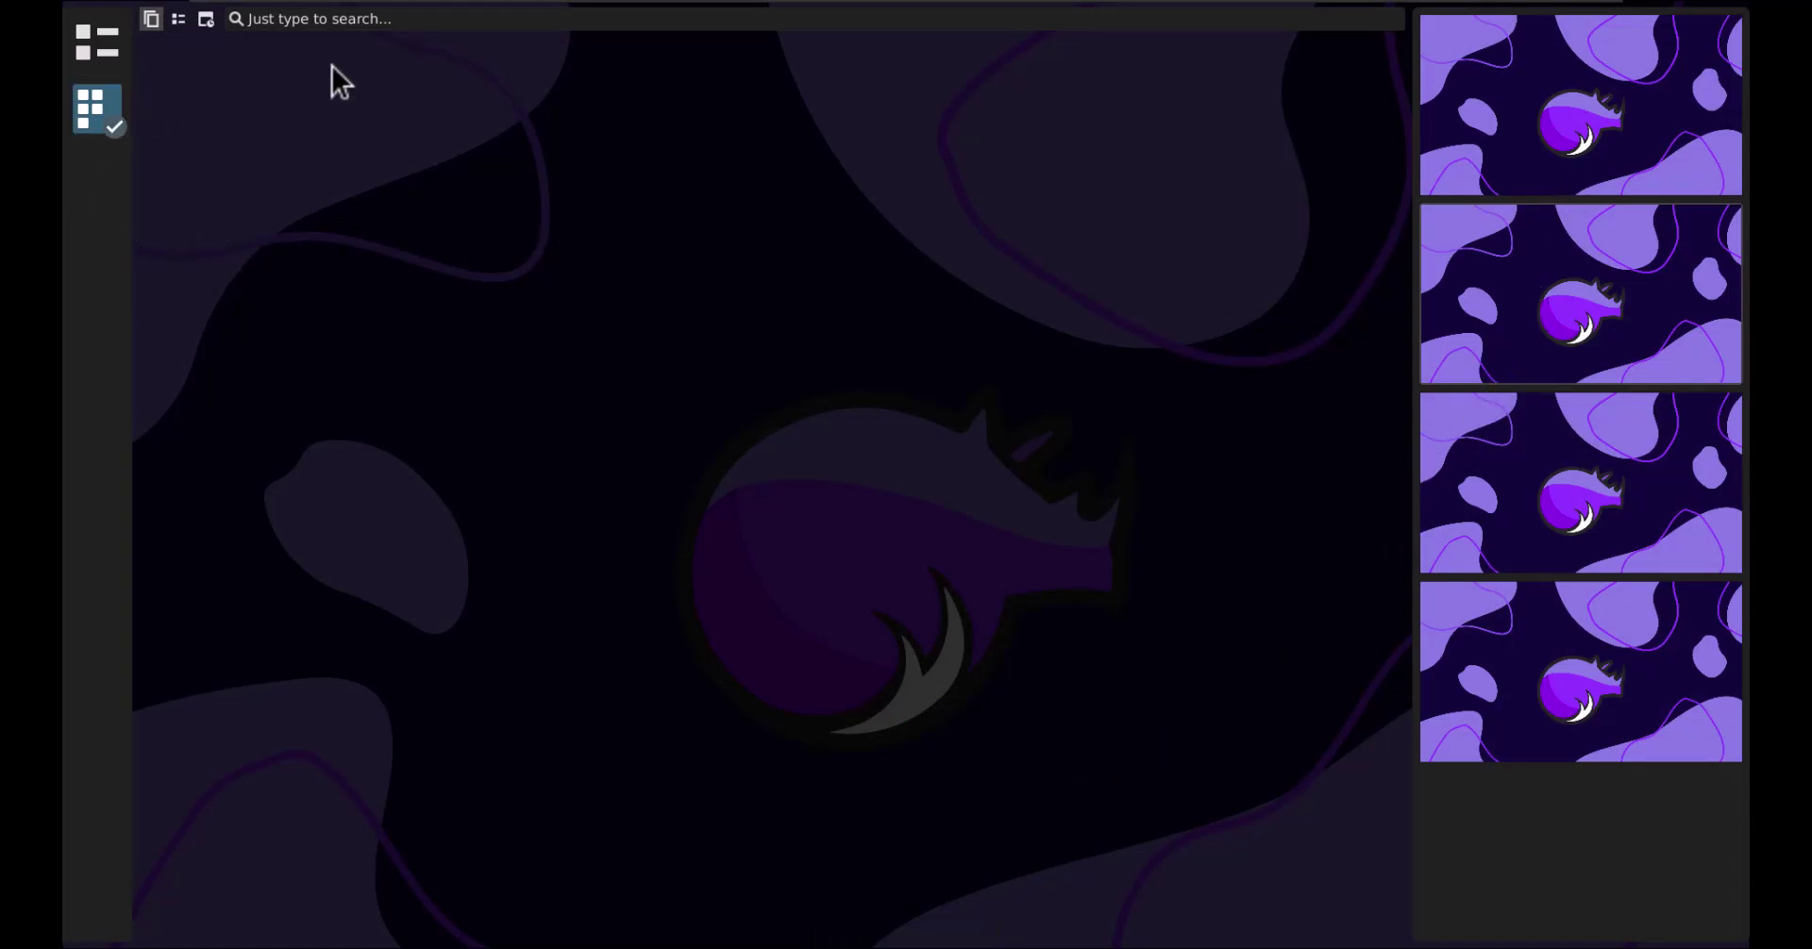
key(Escape)
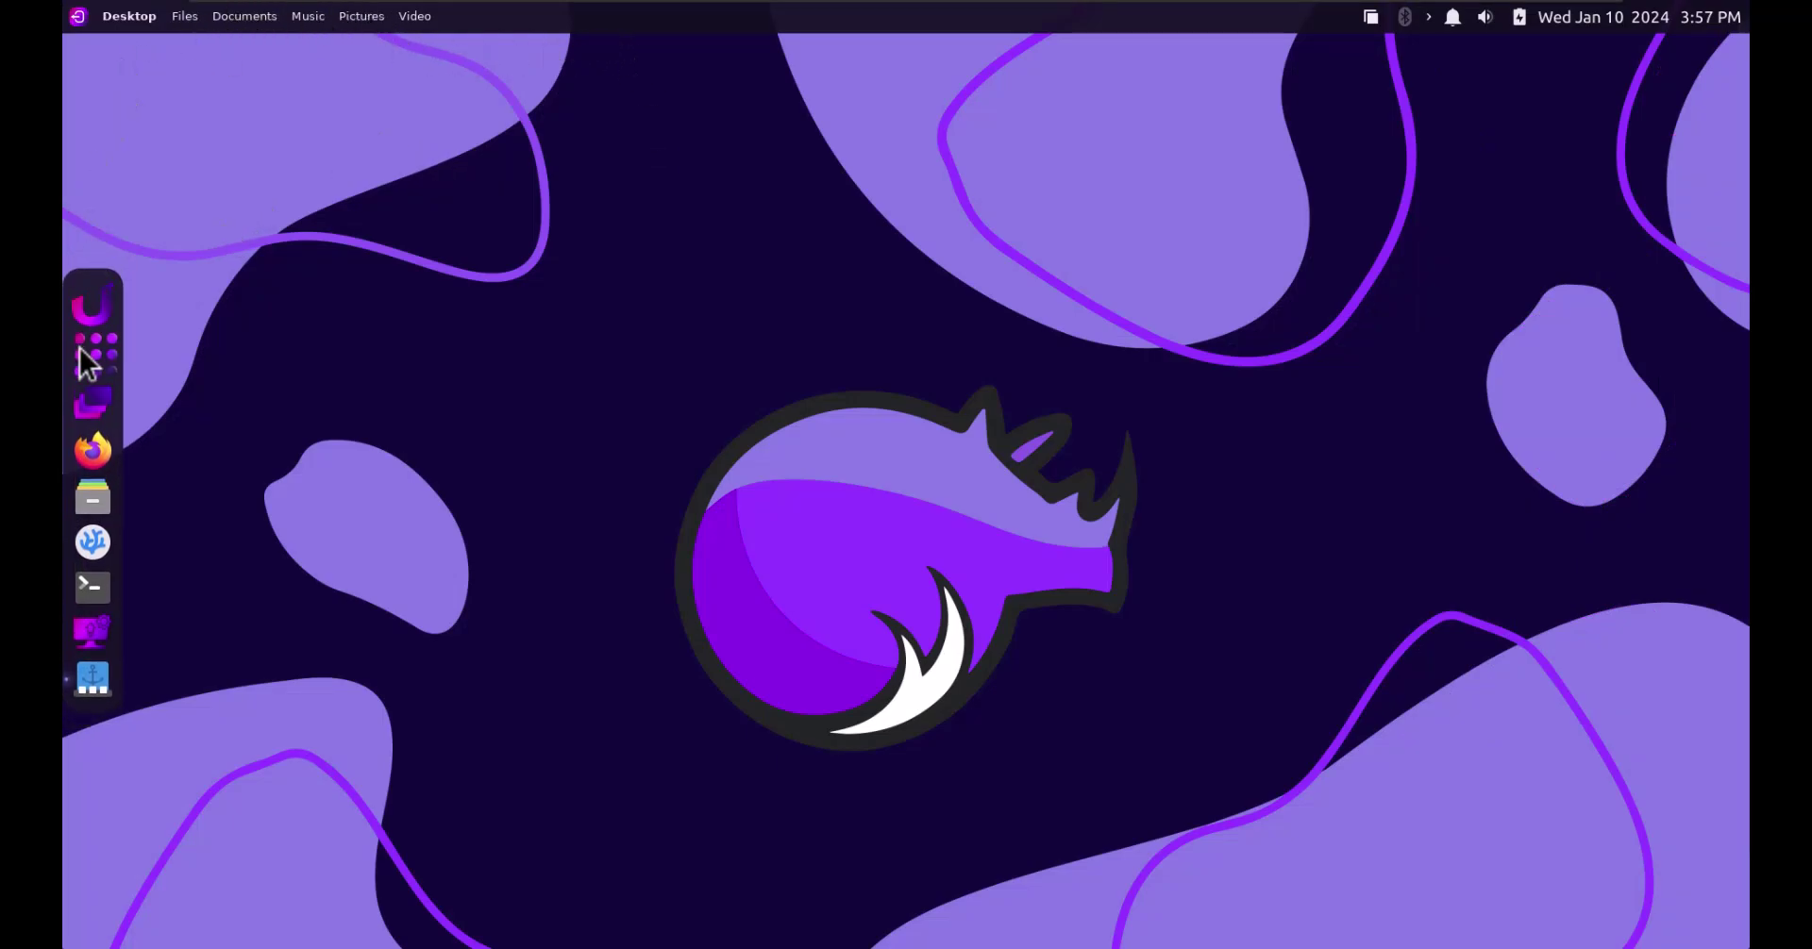
Open the Appearance settings and set the desktop style to Yaru
click(80, 349)
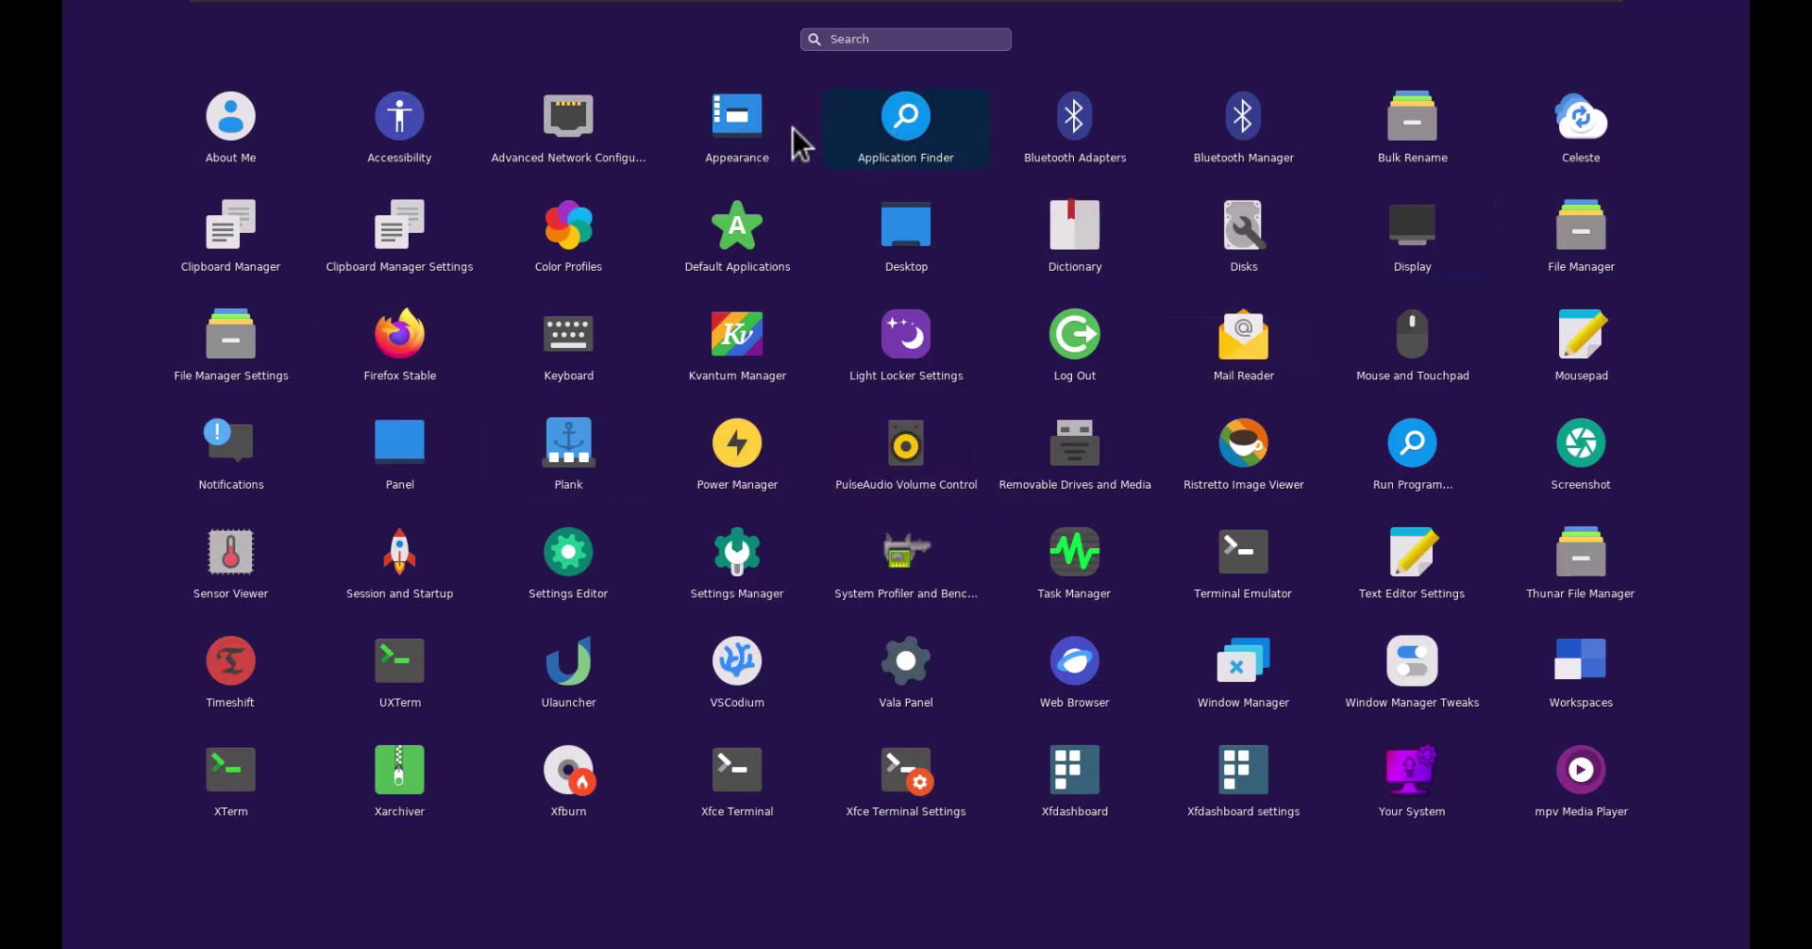
click(715, 133)
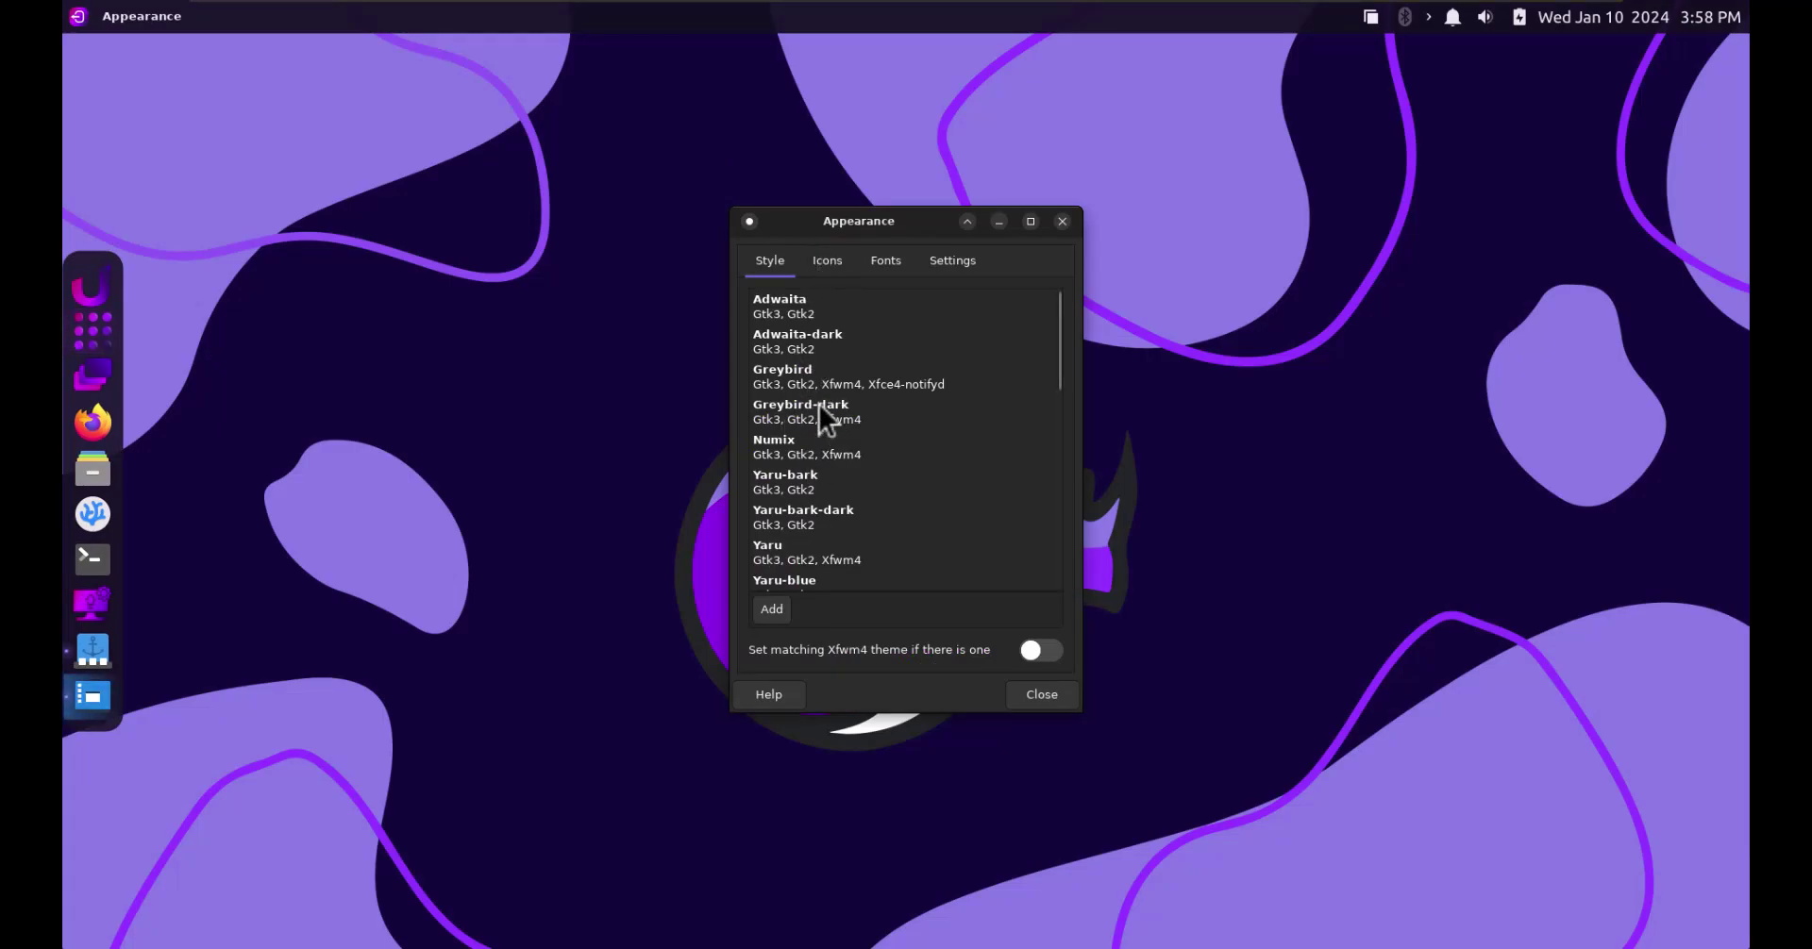
click(776, 551)
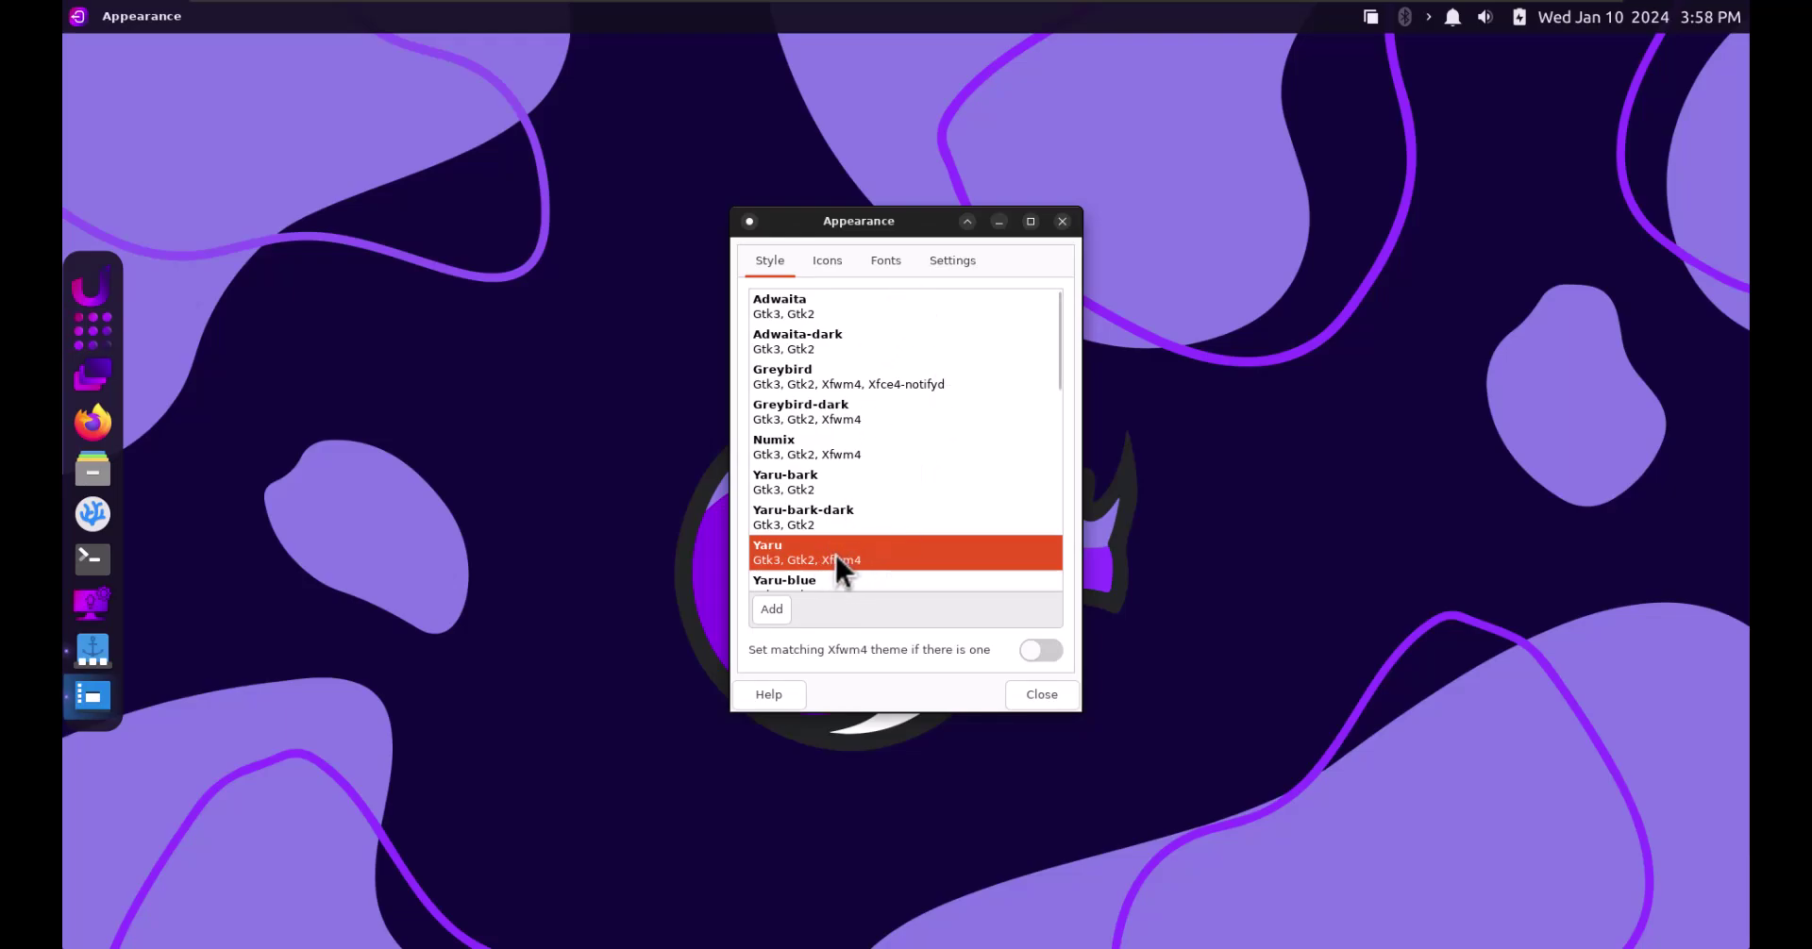
Open the home folder in the file manager beside the Appearance window and set the icon theme to Yaru
click(98, 472)
drag(1155, 321, 1481, 456)
click(825, 257)
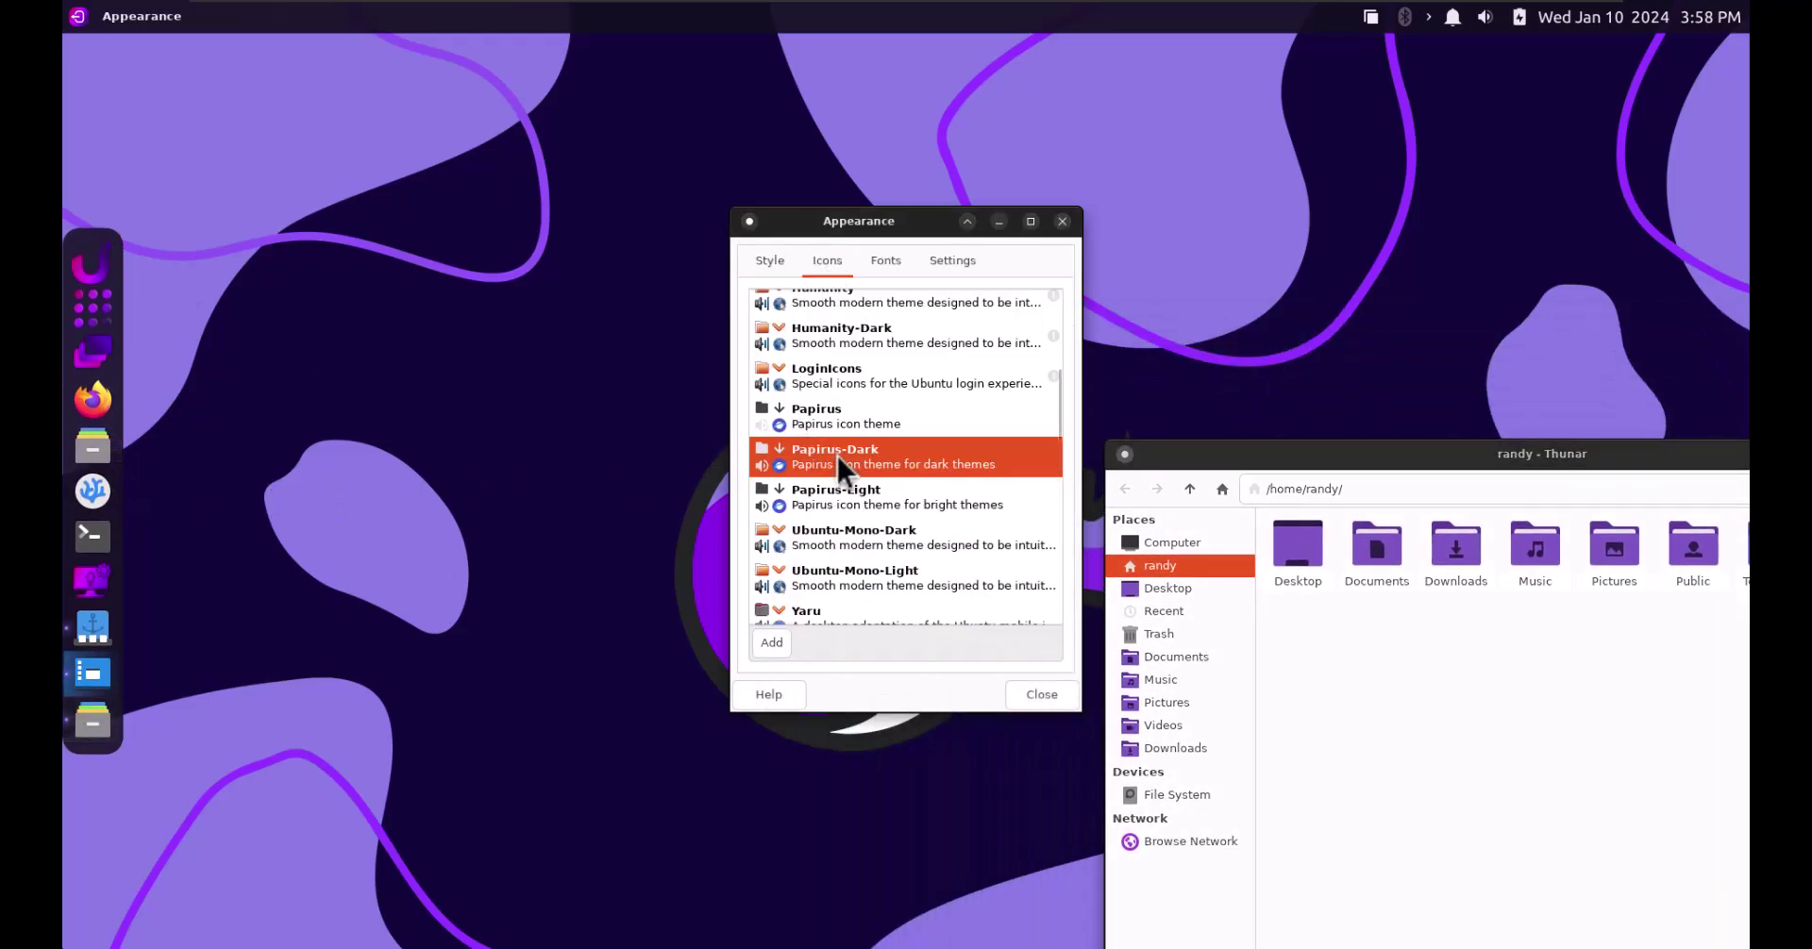
scroll(838, 462, down, 3)
click(825, 479)
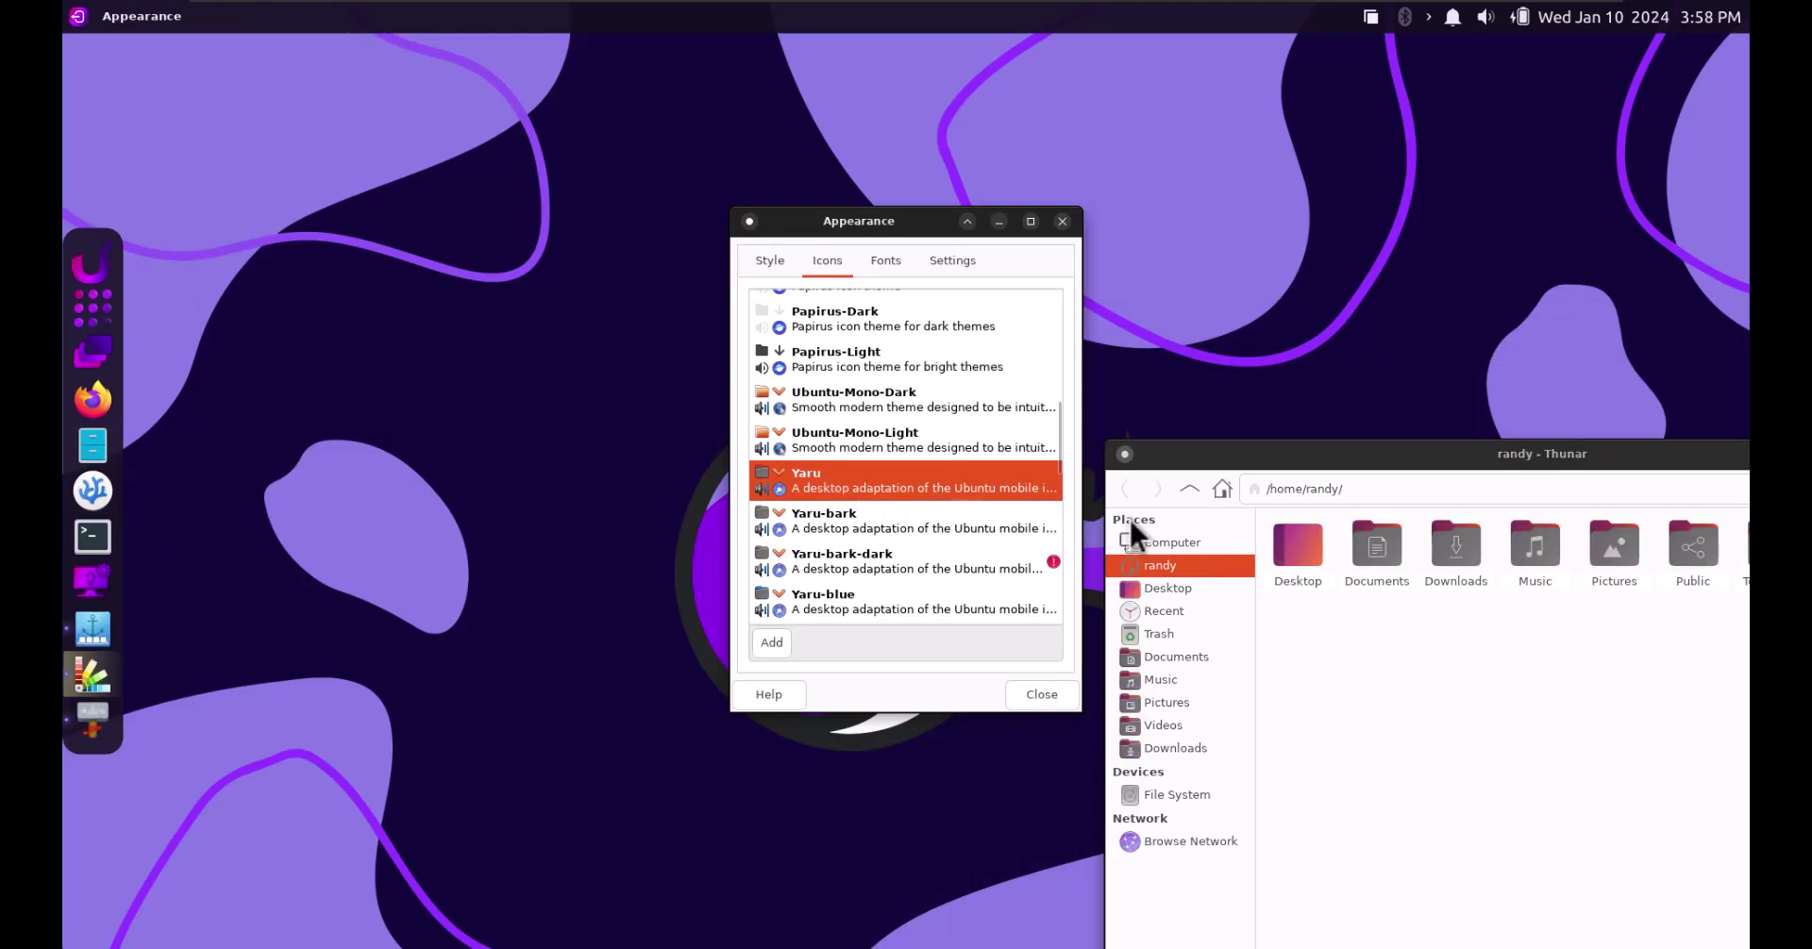
drag(1390, 459, 1403, 231)
Look over the Fonts and Settings pages in Appearance, and move the file manager window fully into view
click(881, 254)
click(962, 257)
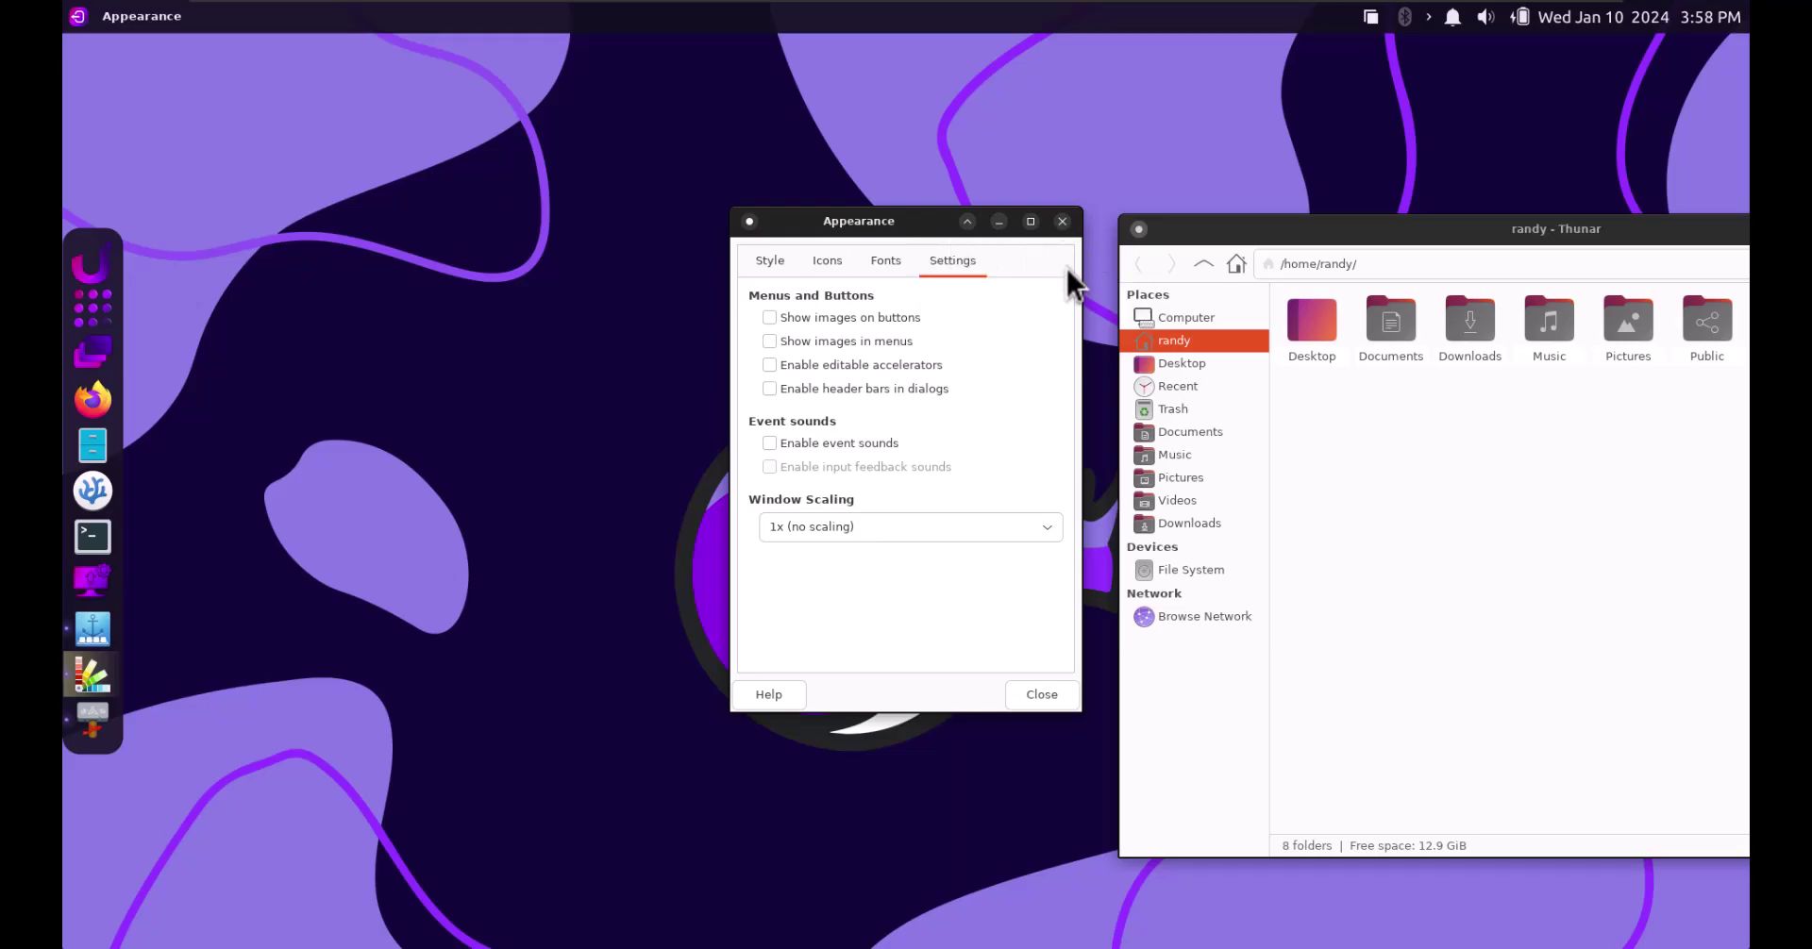
drag(1346, 230, 742, 202)
Launch Ulauncher from the application grid, return to the Appearance window, and close it
click(91, 319)
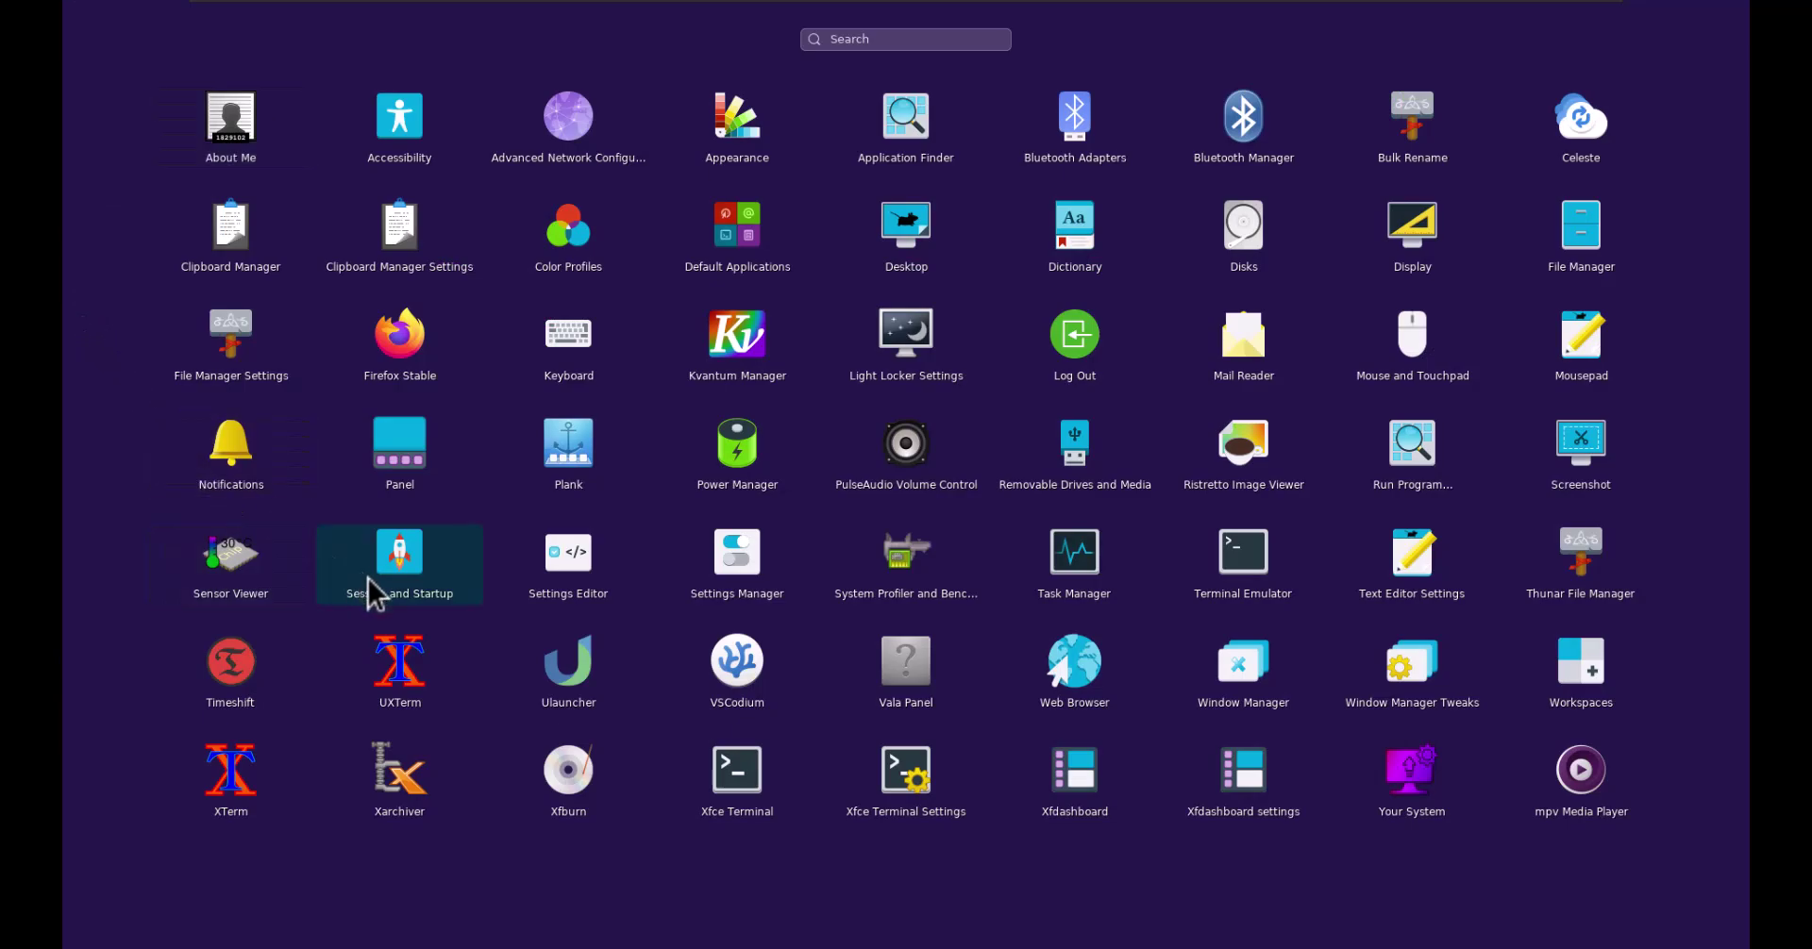
click(568, 672)
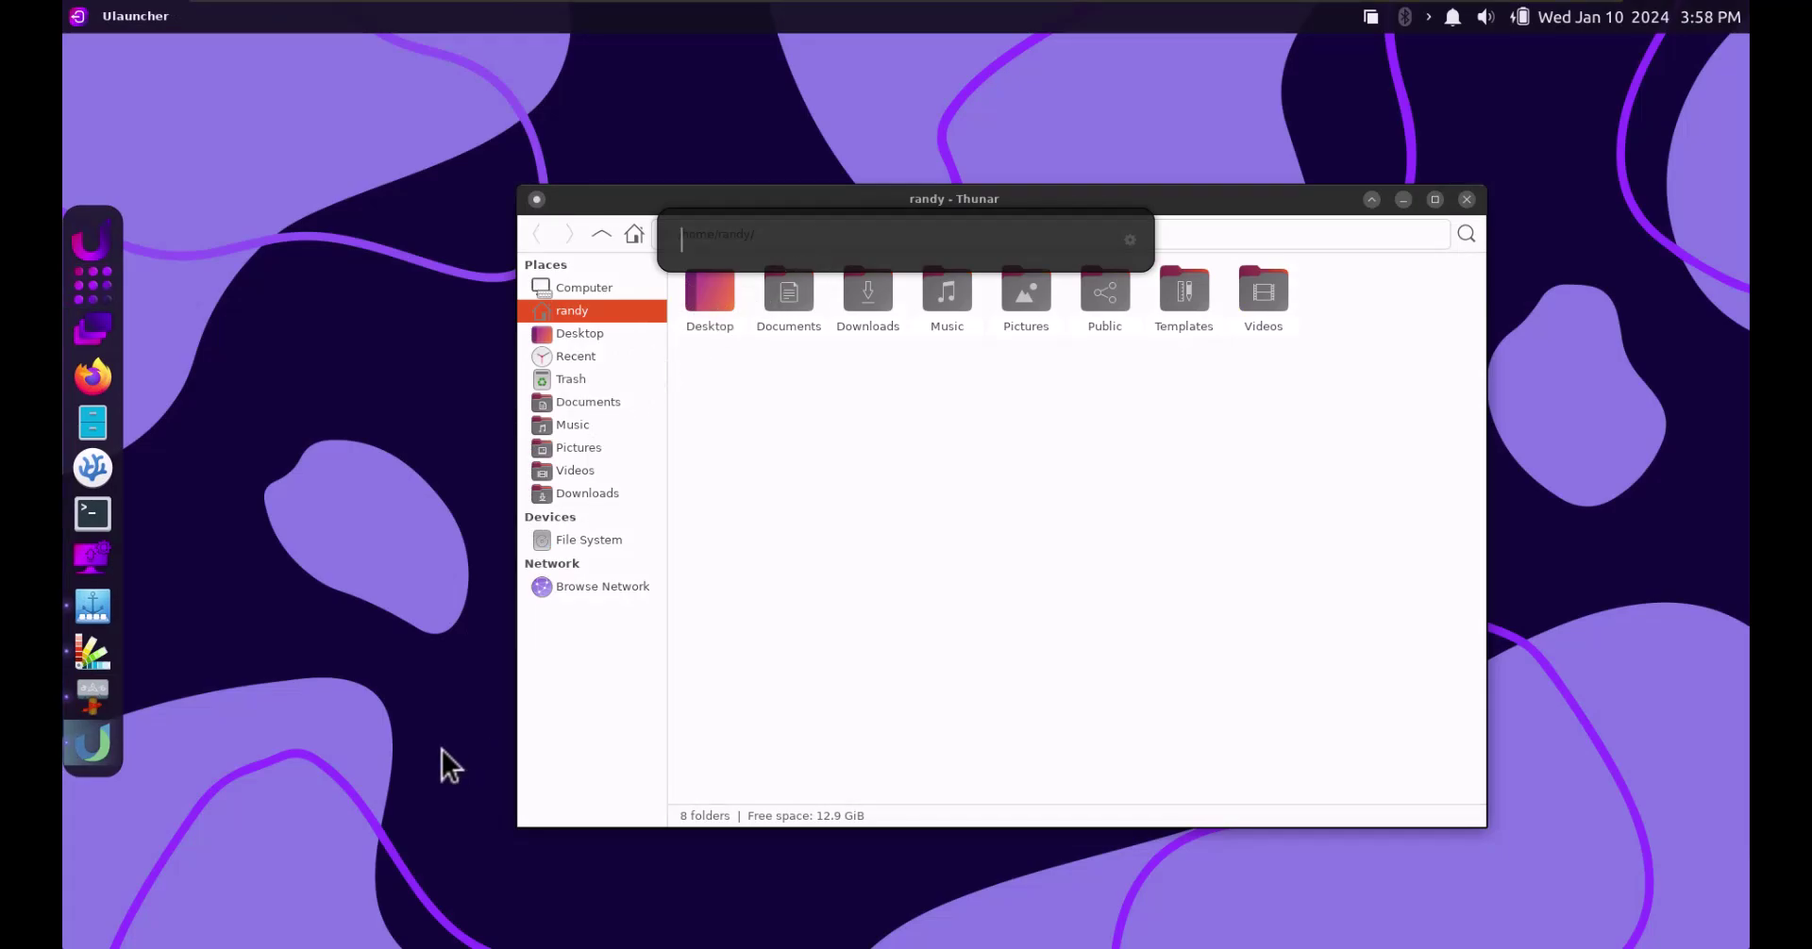
click(91, 666)
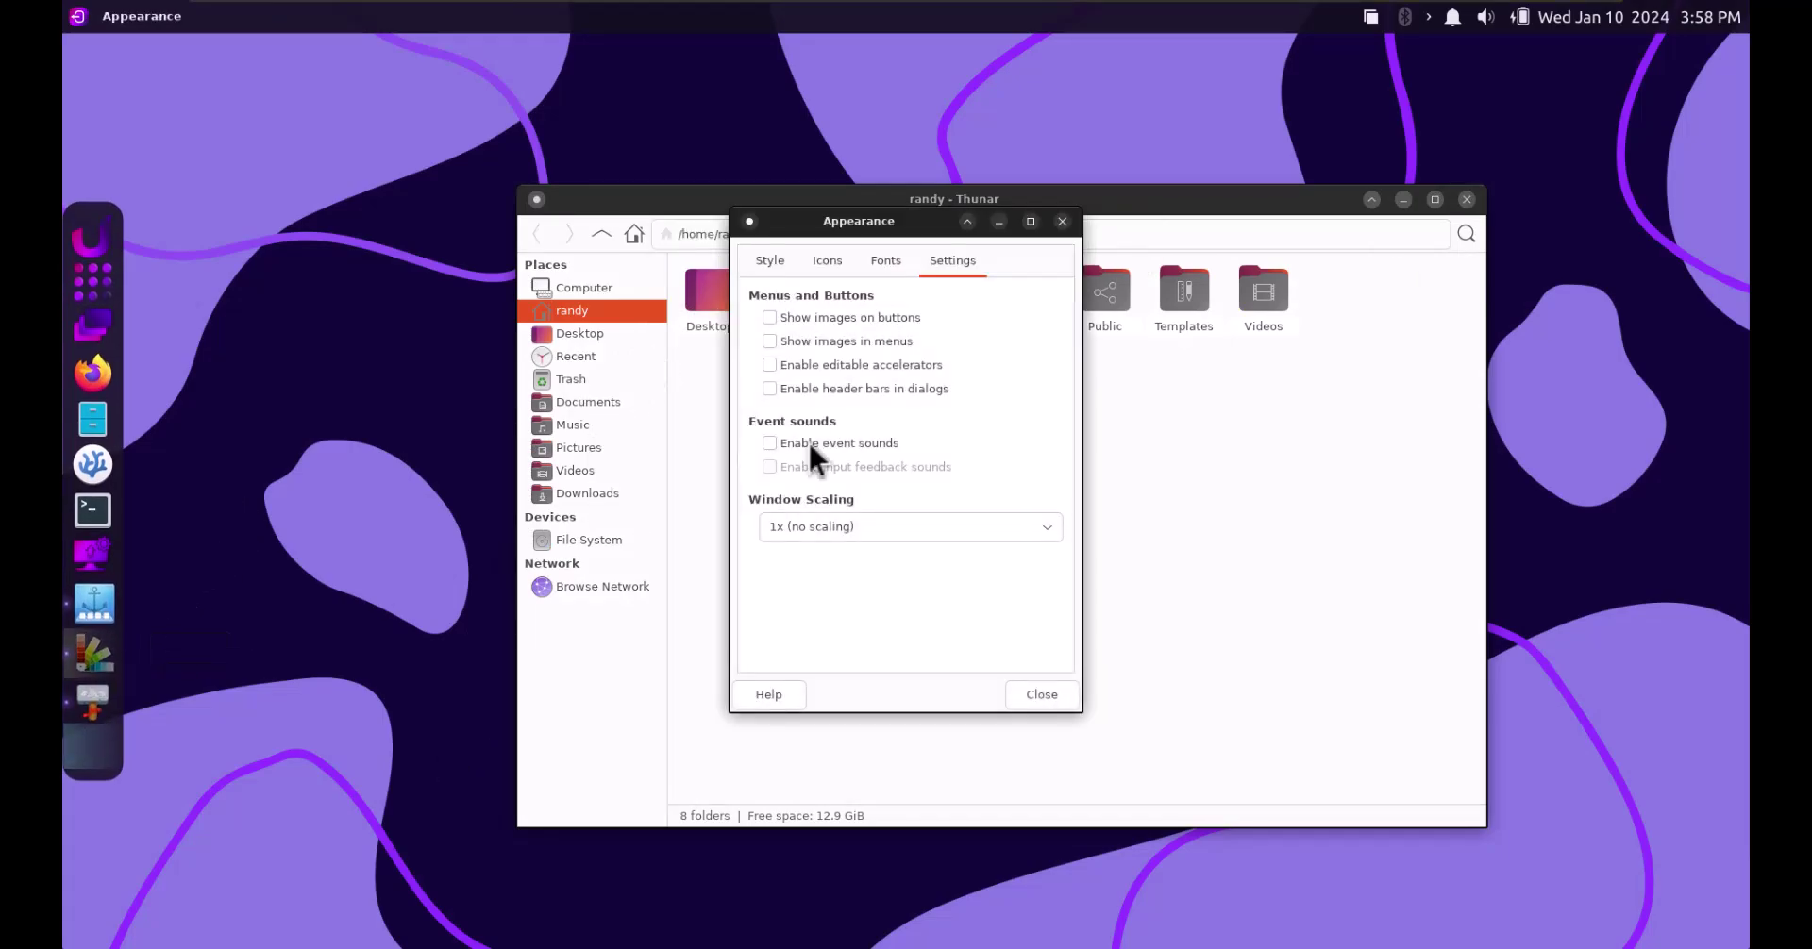
click(1066, 225)
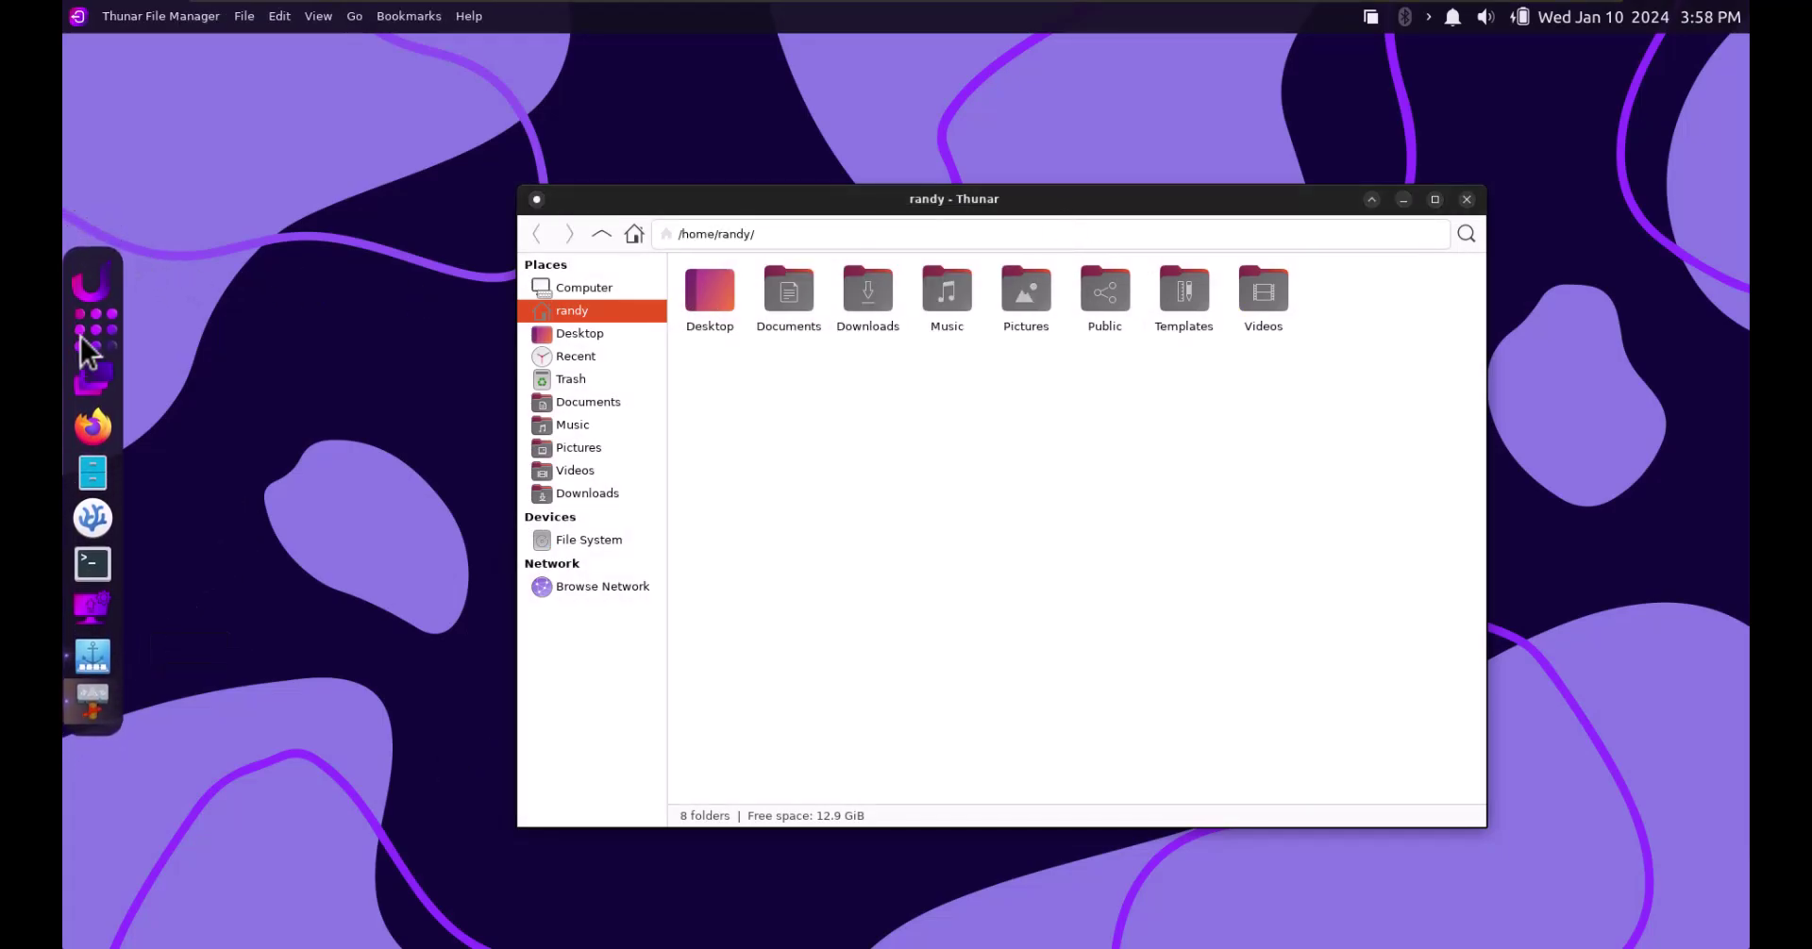
Open Session and Startup from the application grid, review the Application Autostart list, and close the window
click(91, 341)
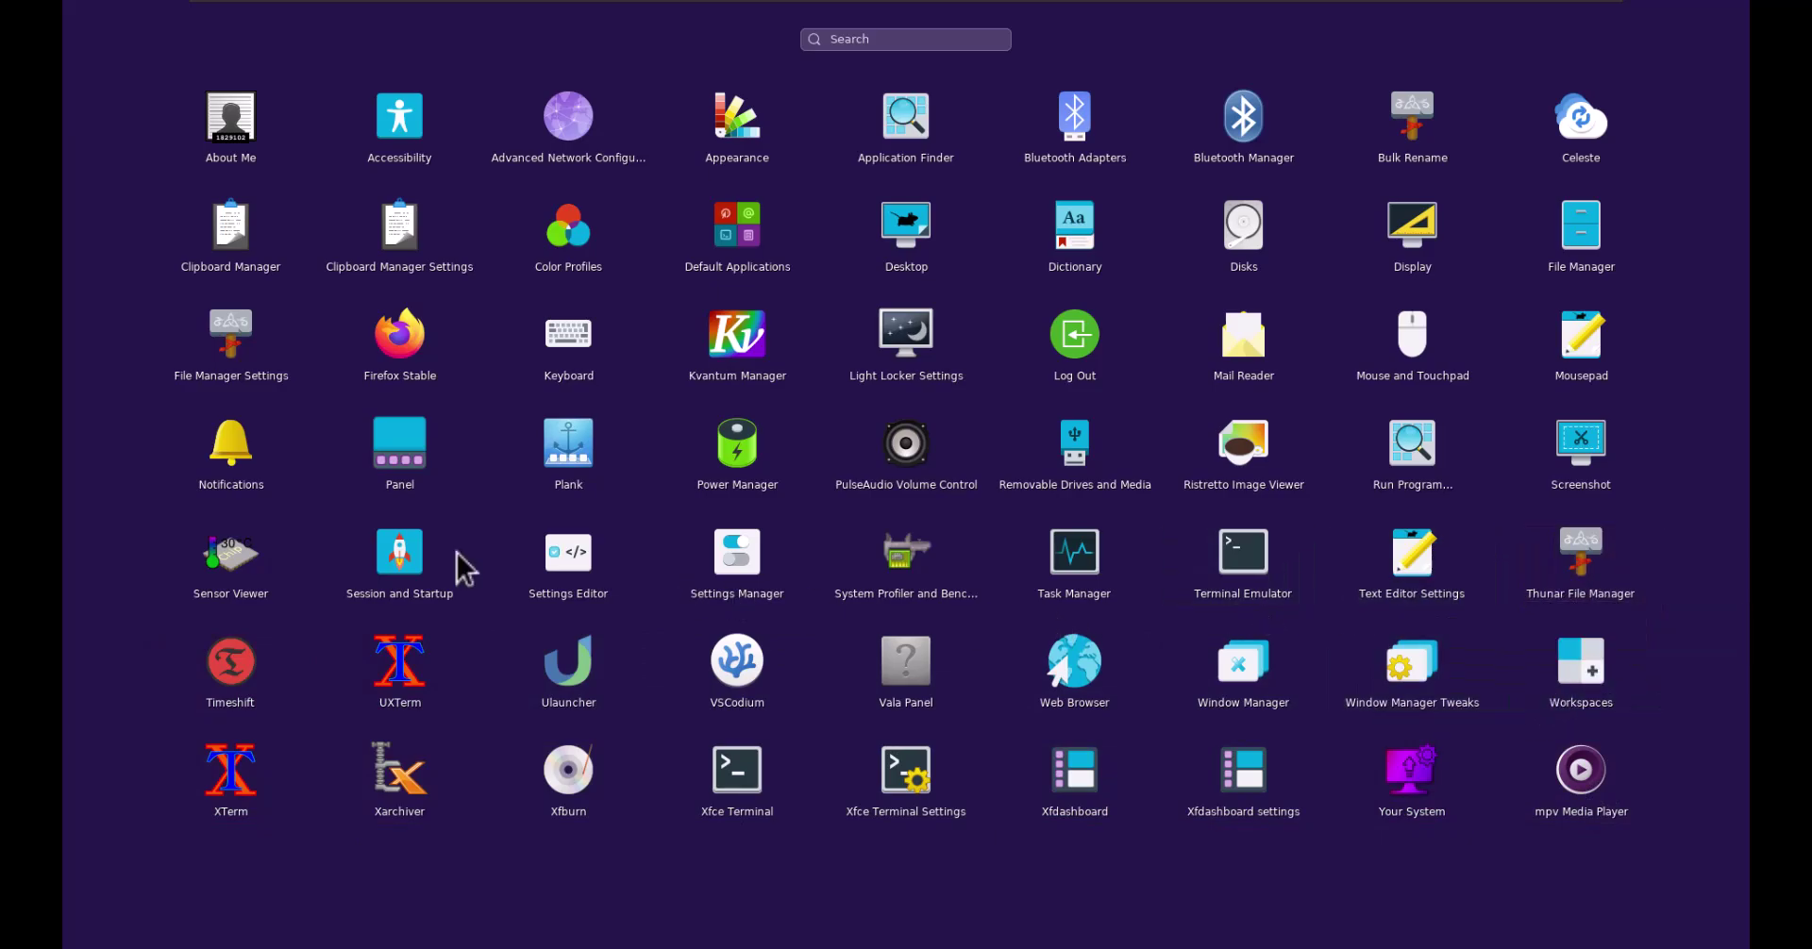
click(394, 555)
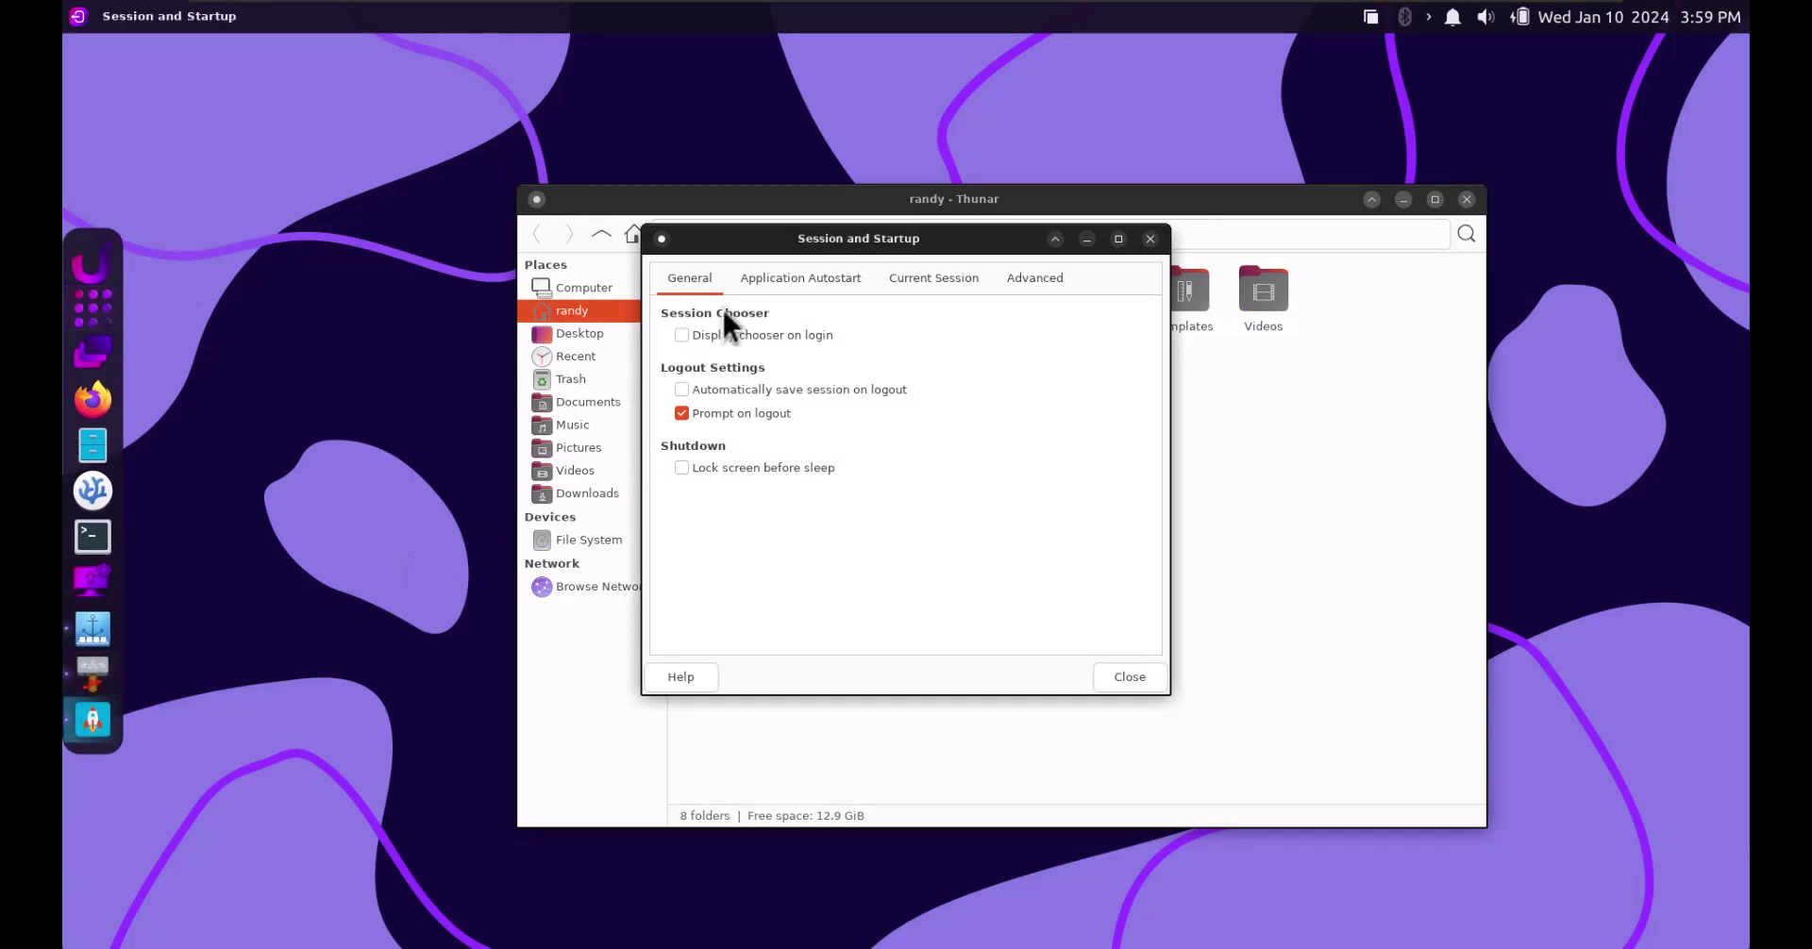
click(735, 279)
scroll(710, 443, down, 2)
scroll(718, 500, up, 2)
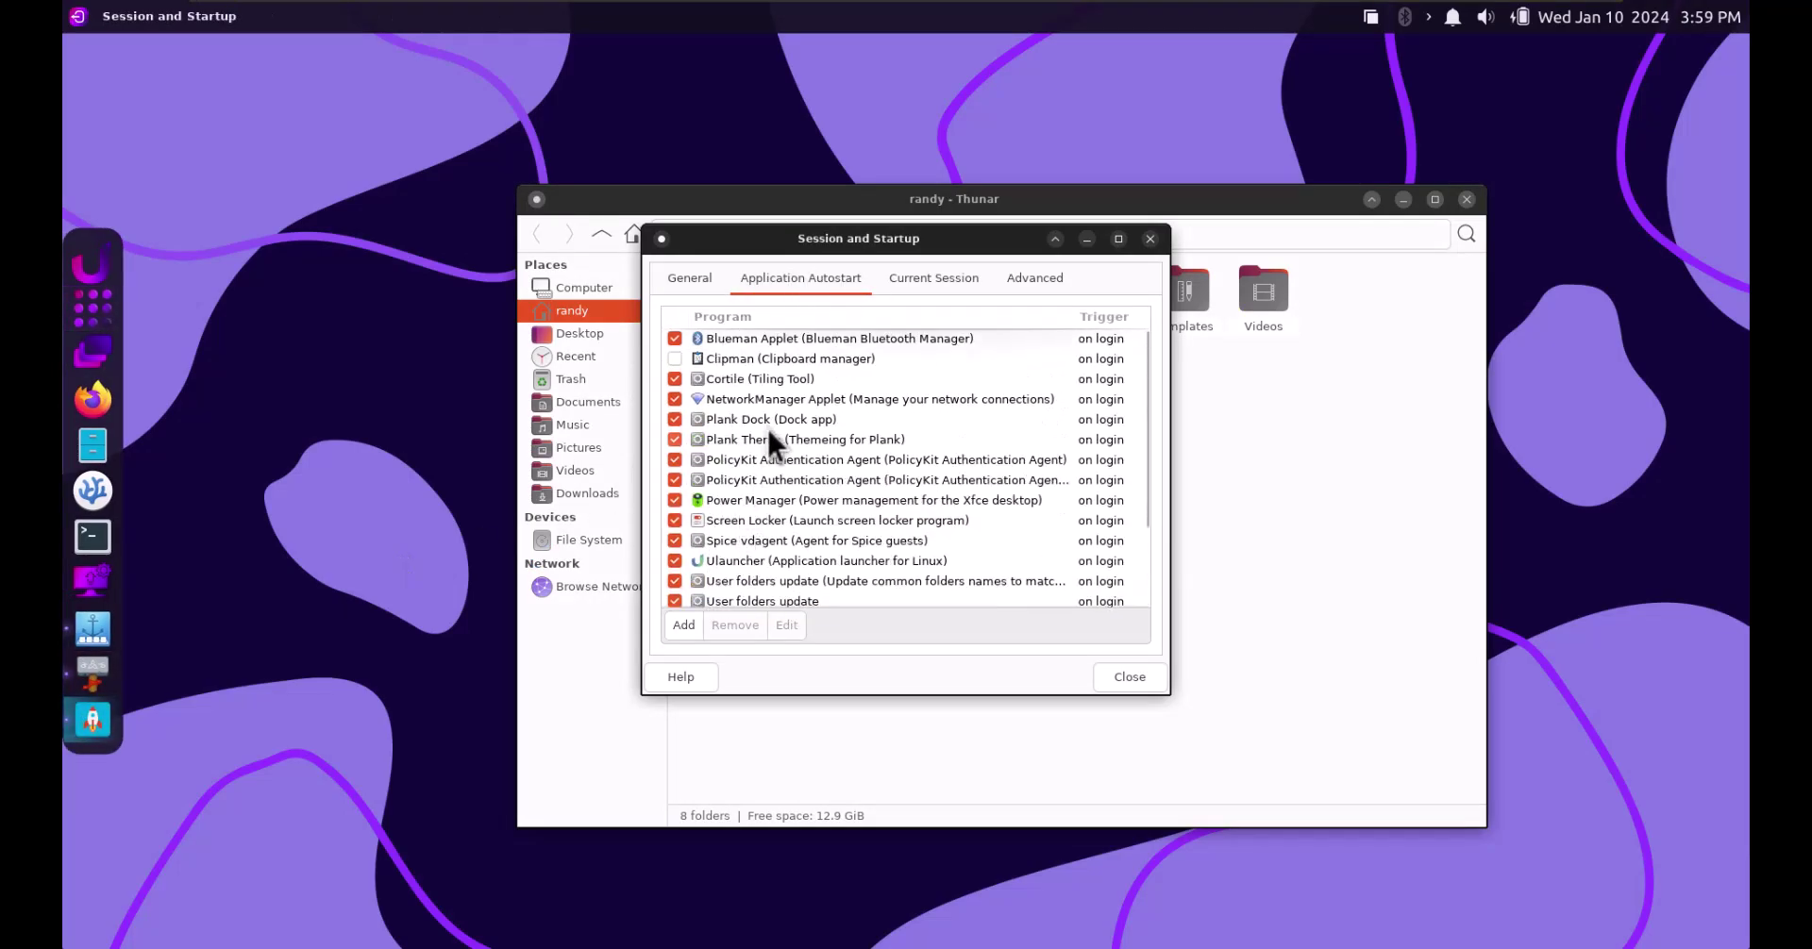
scroll(768, 432, down, 1)
scroll(767, 438, up, 1)
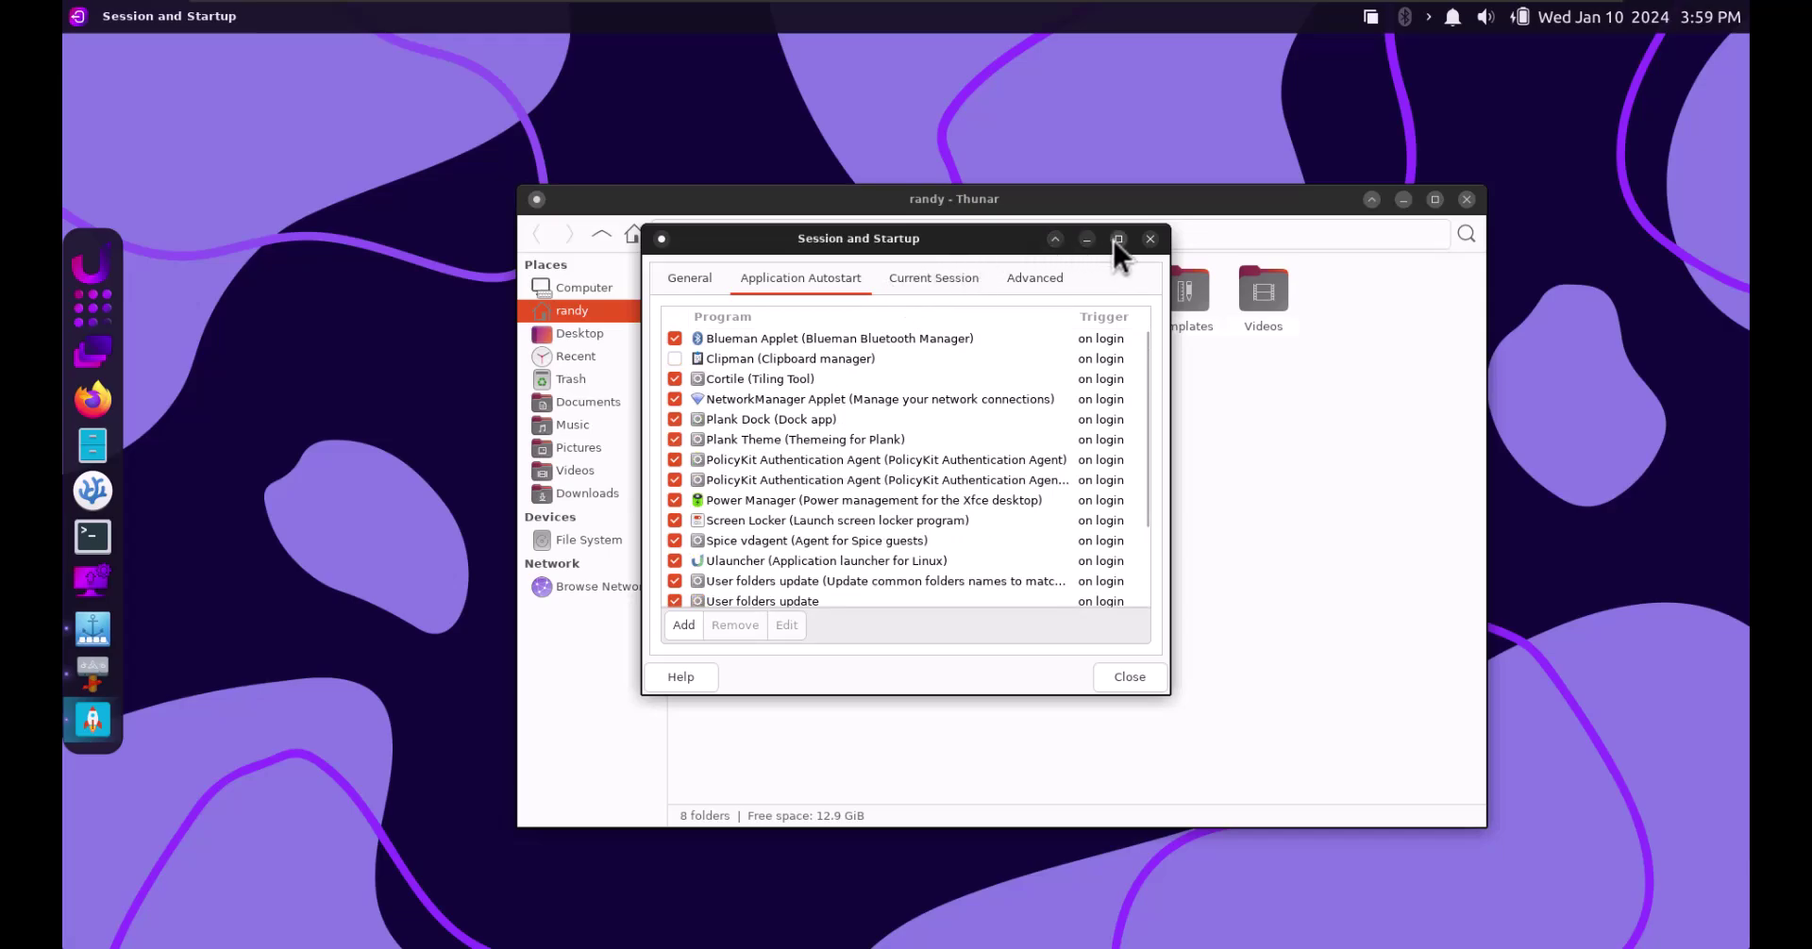
click(1145, 242)
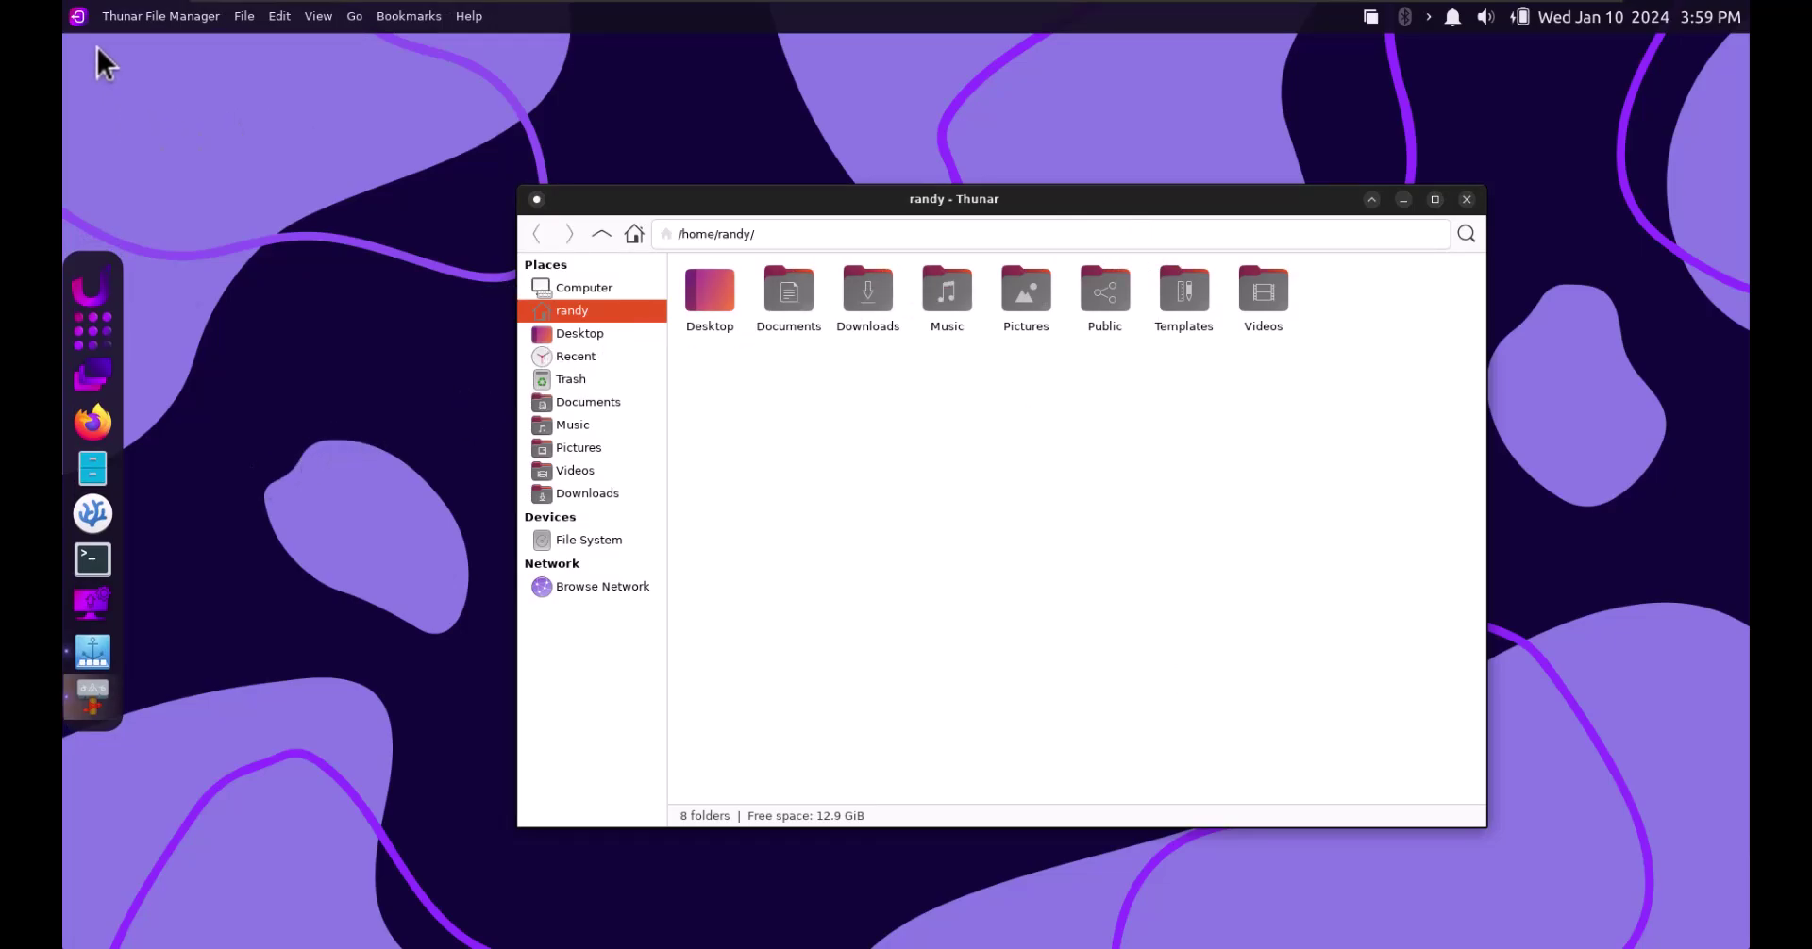
Open a second file manager window, check the document templates offered in the home folder, and enter the Templates folder
click(126, 18)
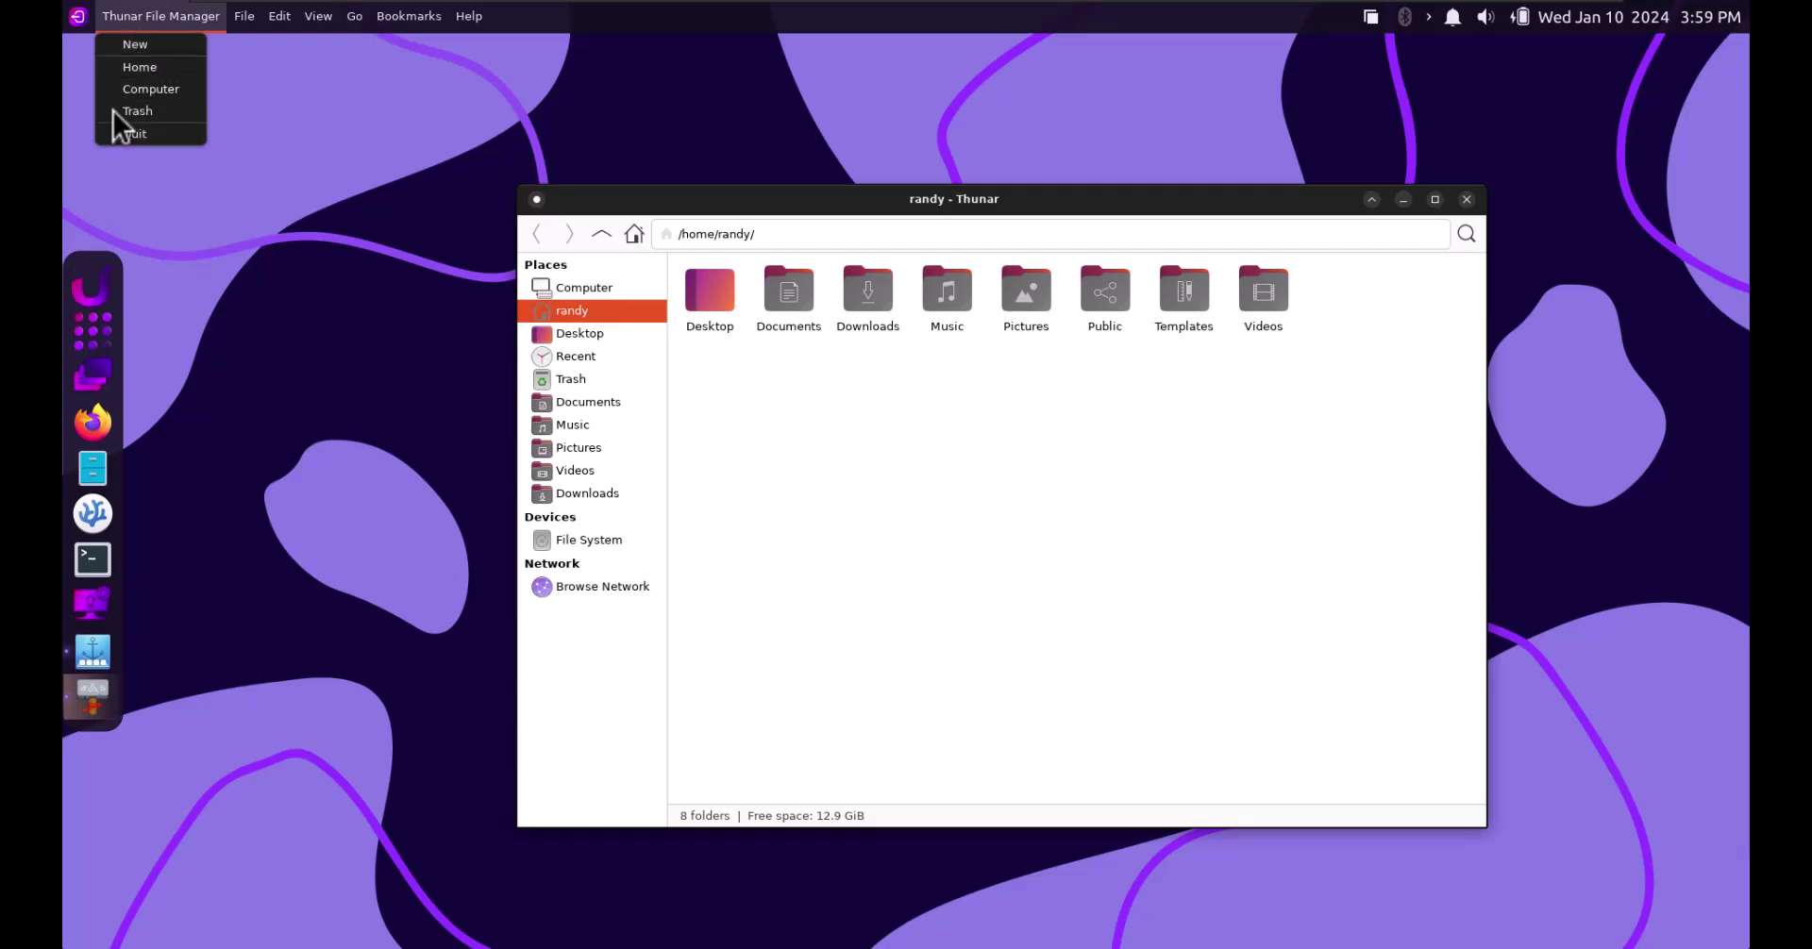
click(156, 49)
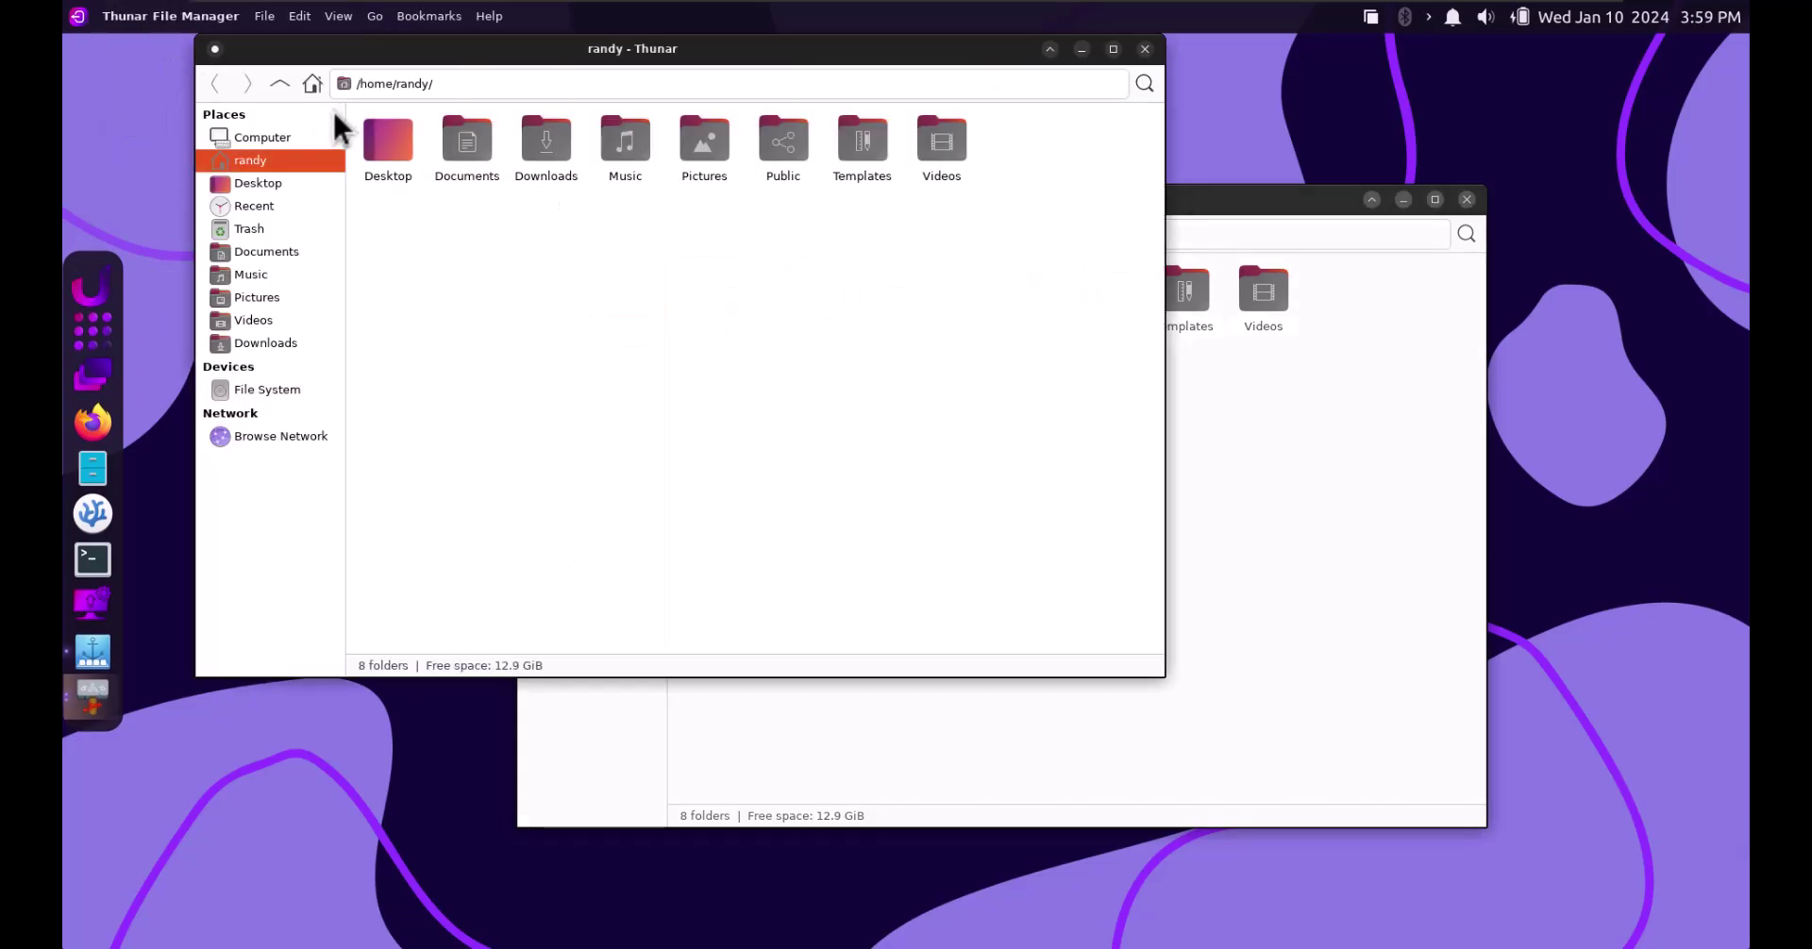
drag(287, 54, 783, 253)
right_click(903, 413)
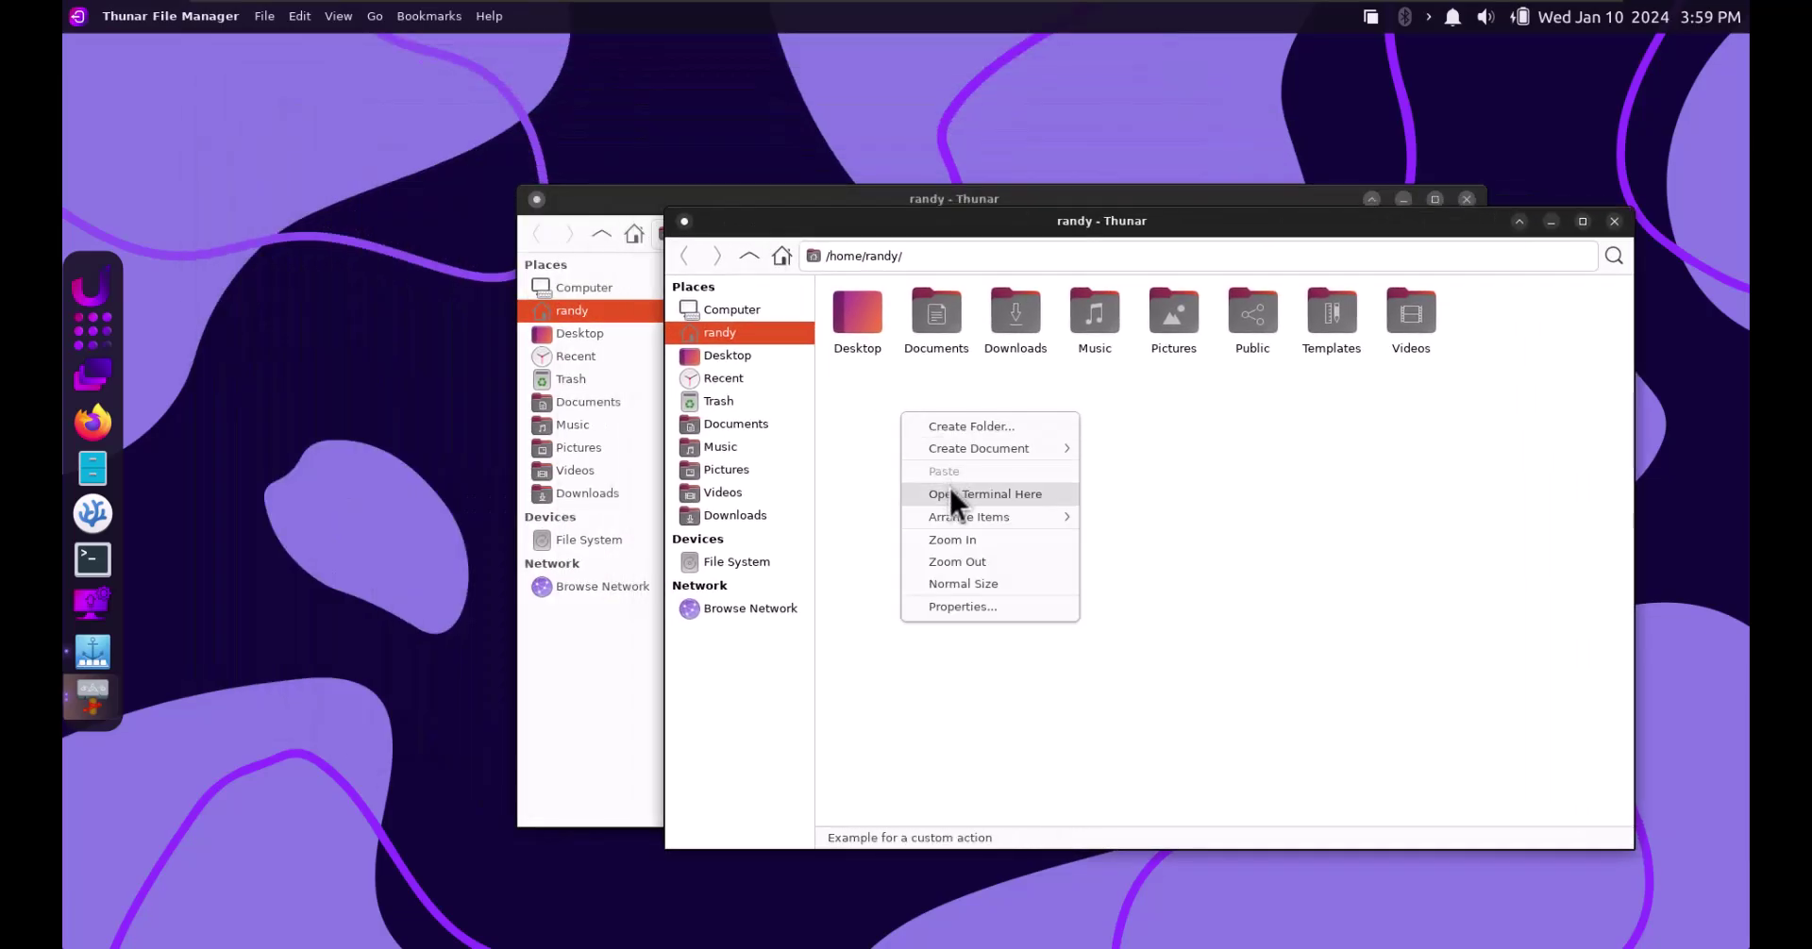
mouse_move(998, 450)
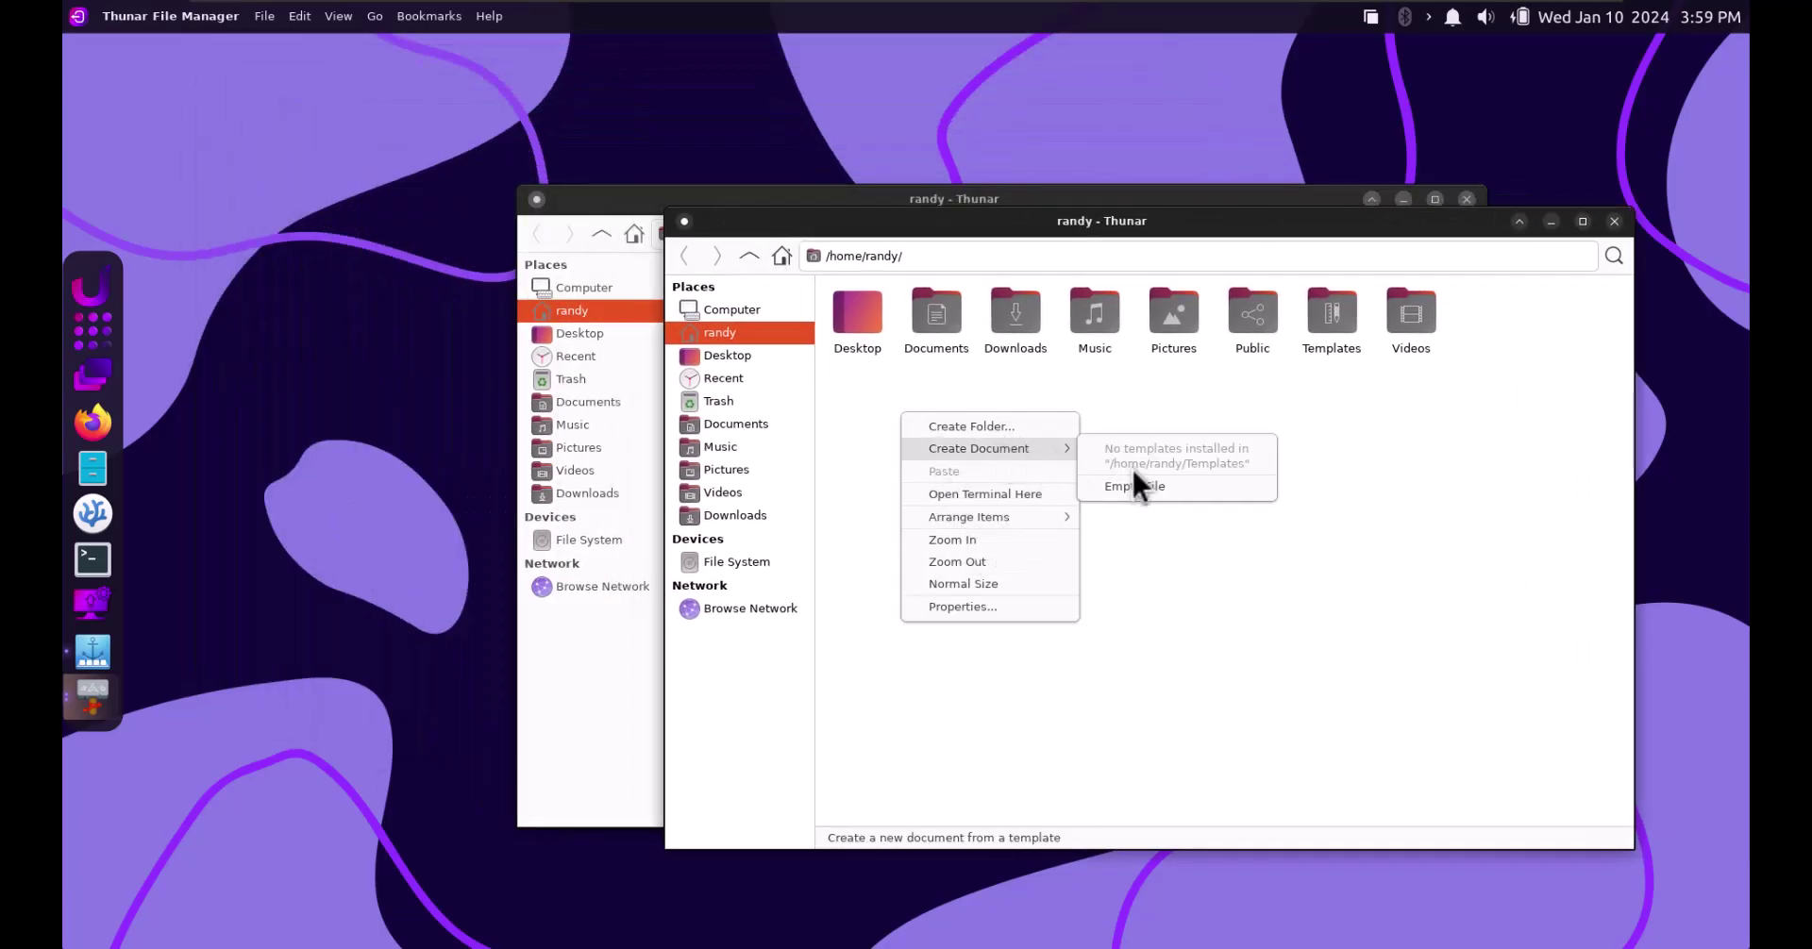
click(1173, 387)
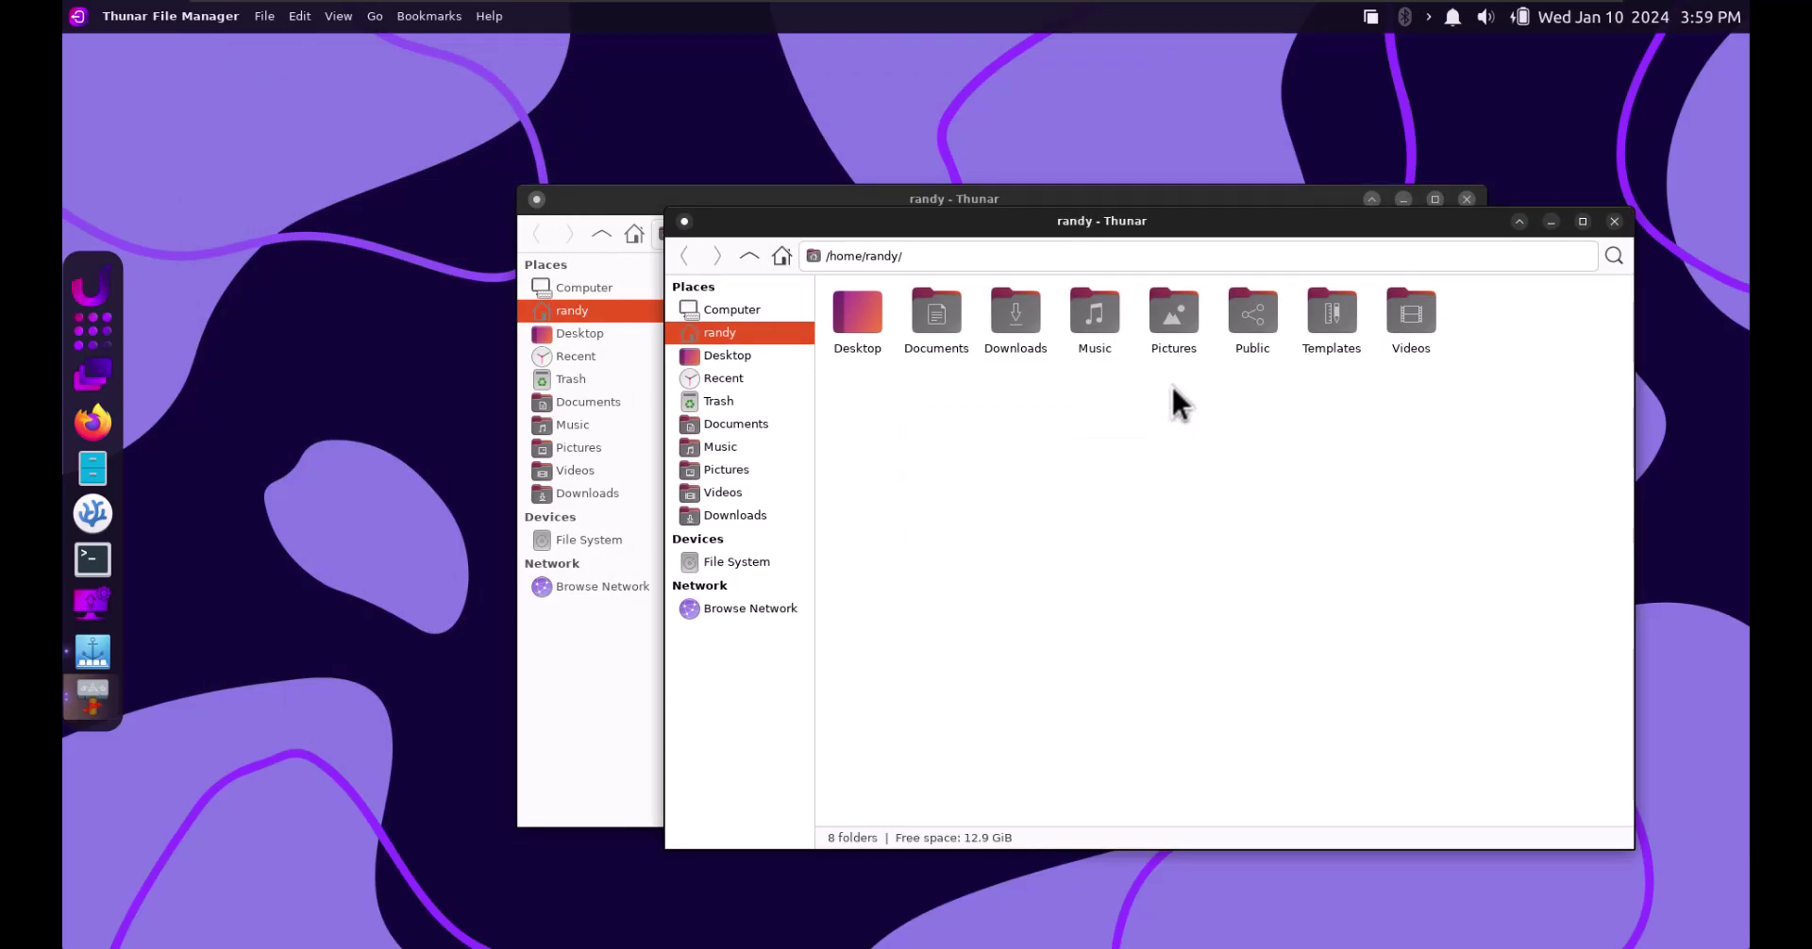
double_click(1331, 317)
Create a folder named Billing-Hours in the Templates folder and delete it again
right_click(1019, 546)
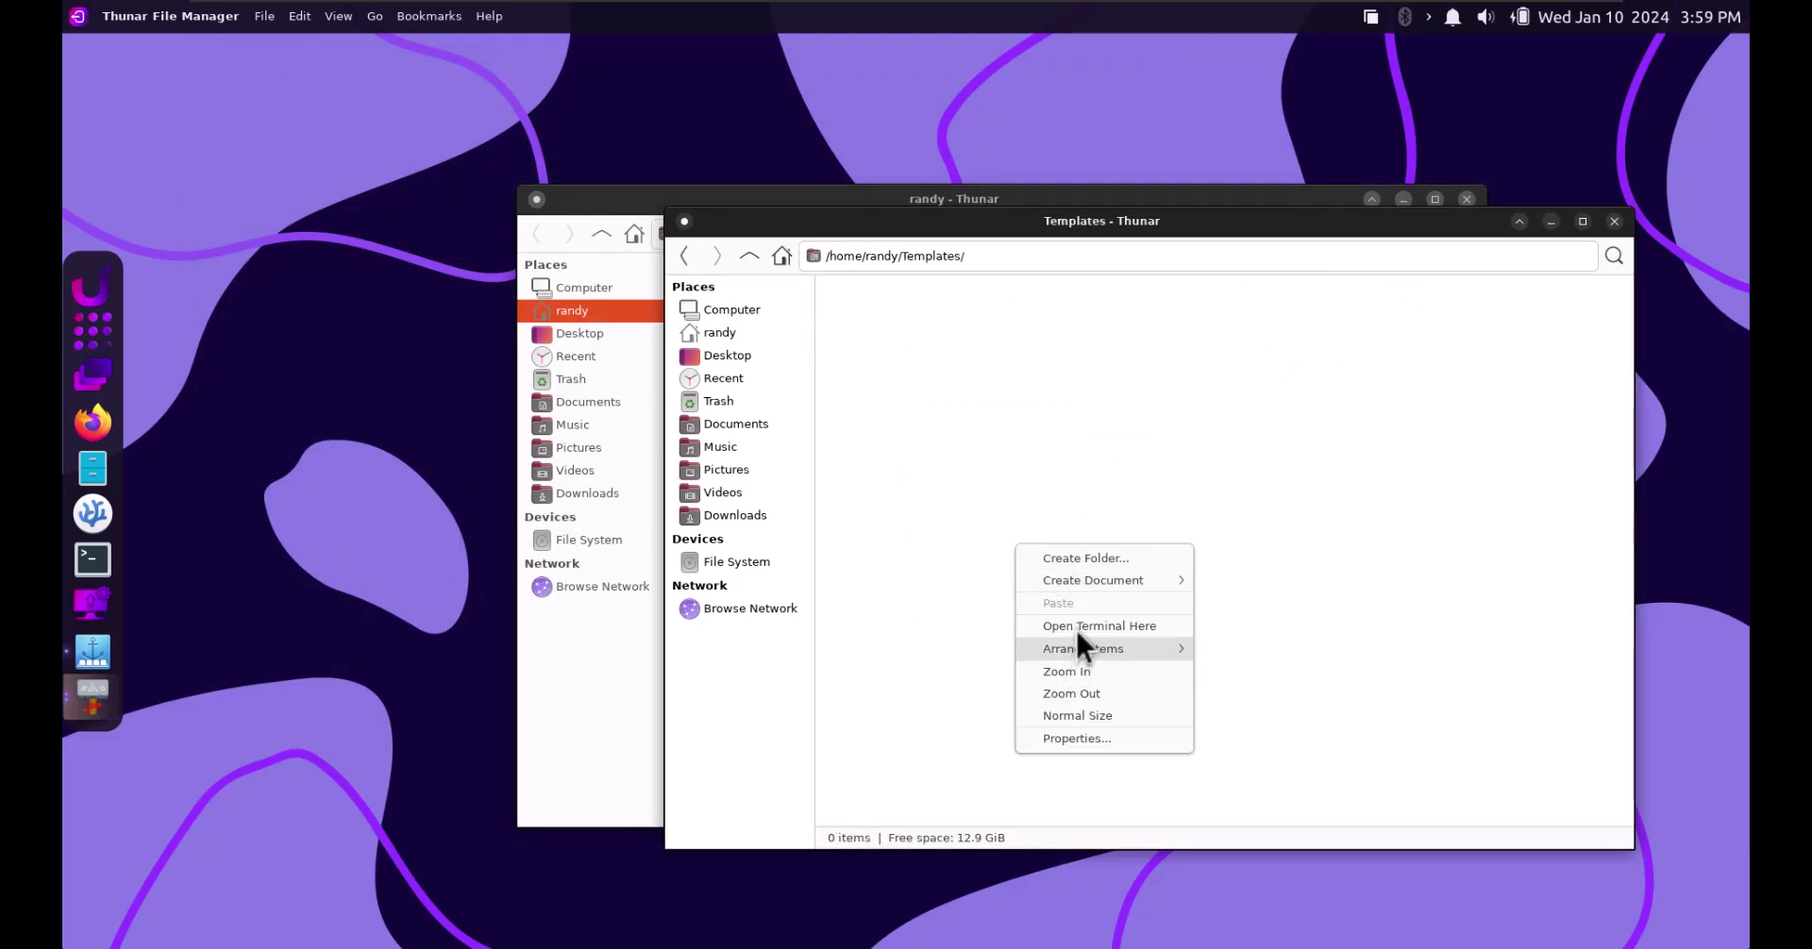
click(1107, 557)
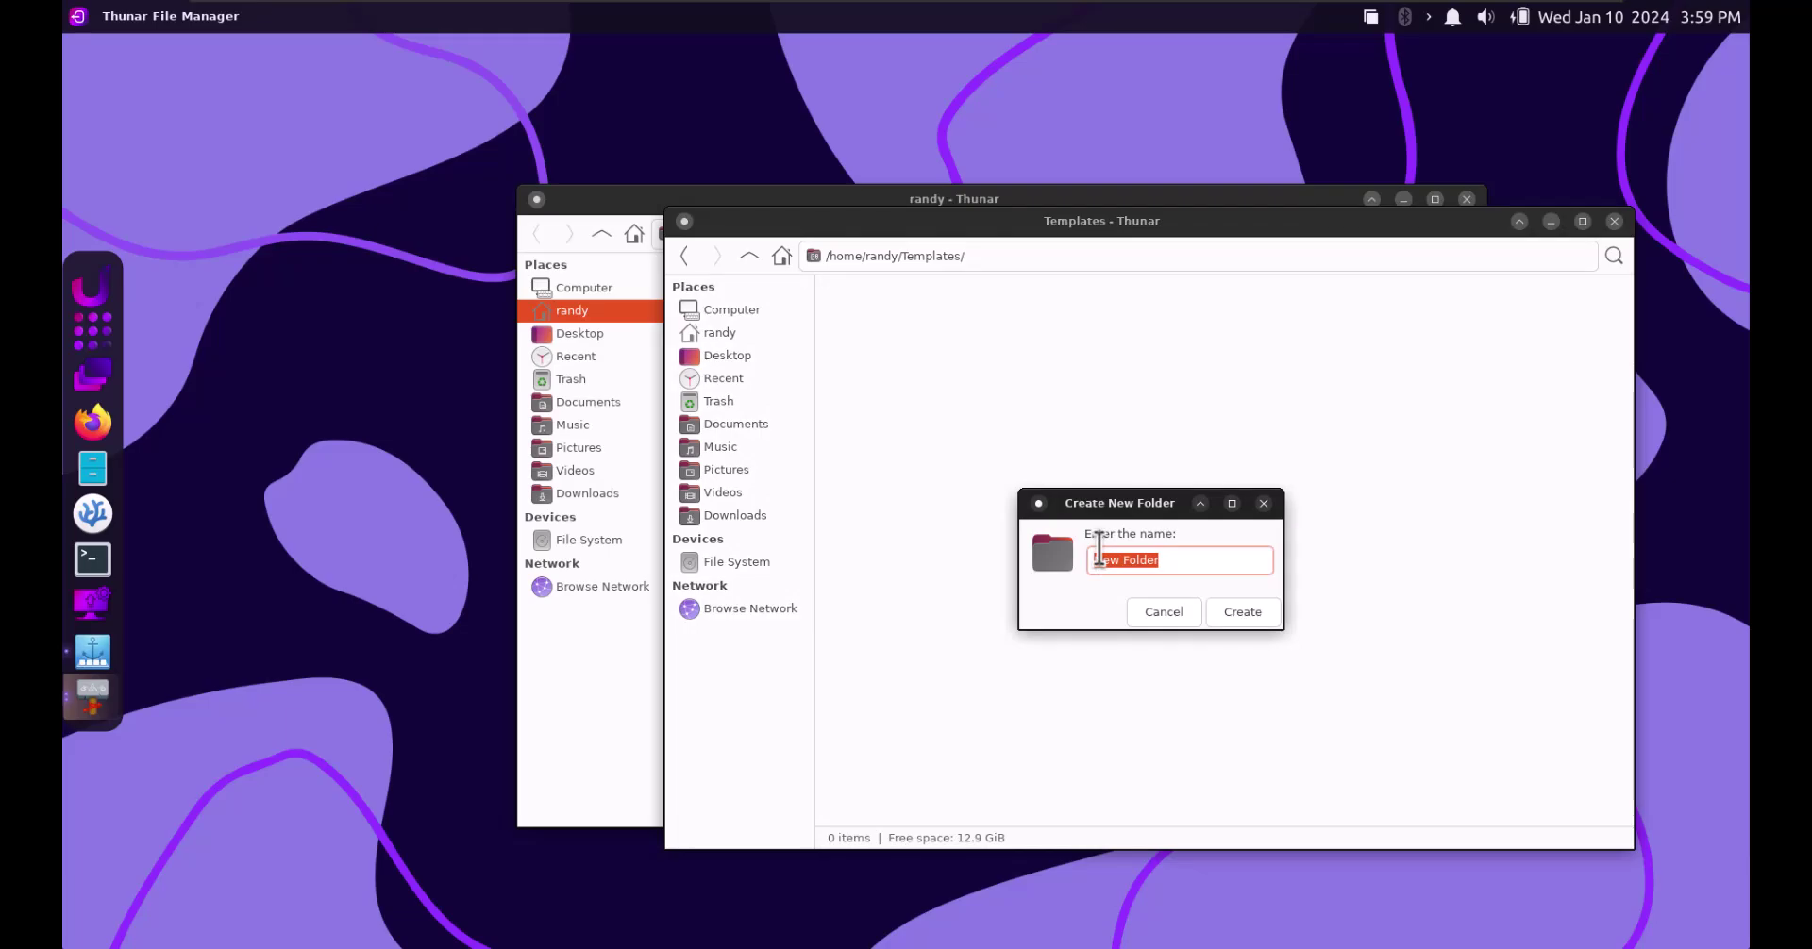
text(Billing-Hours)
key(Return)
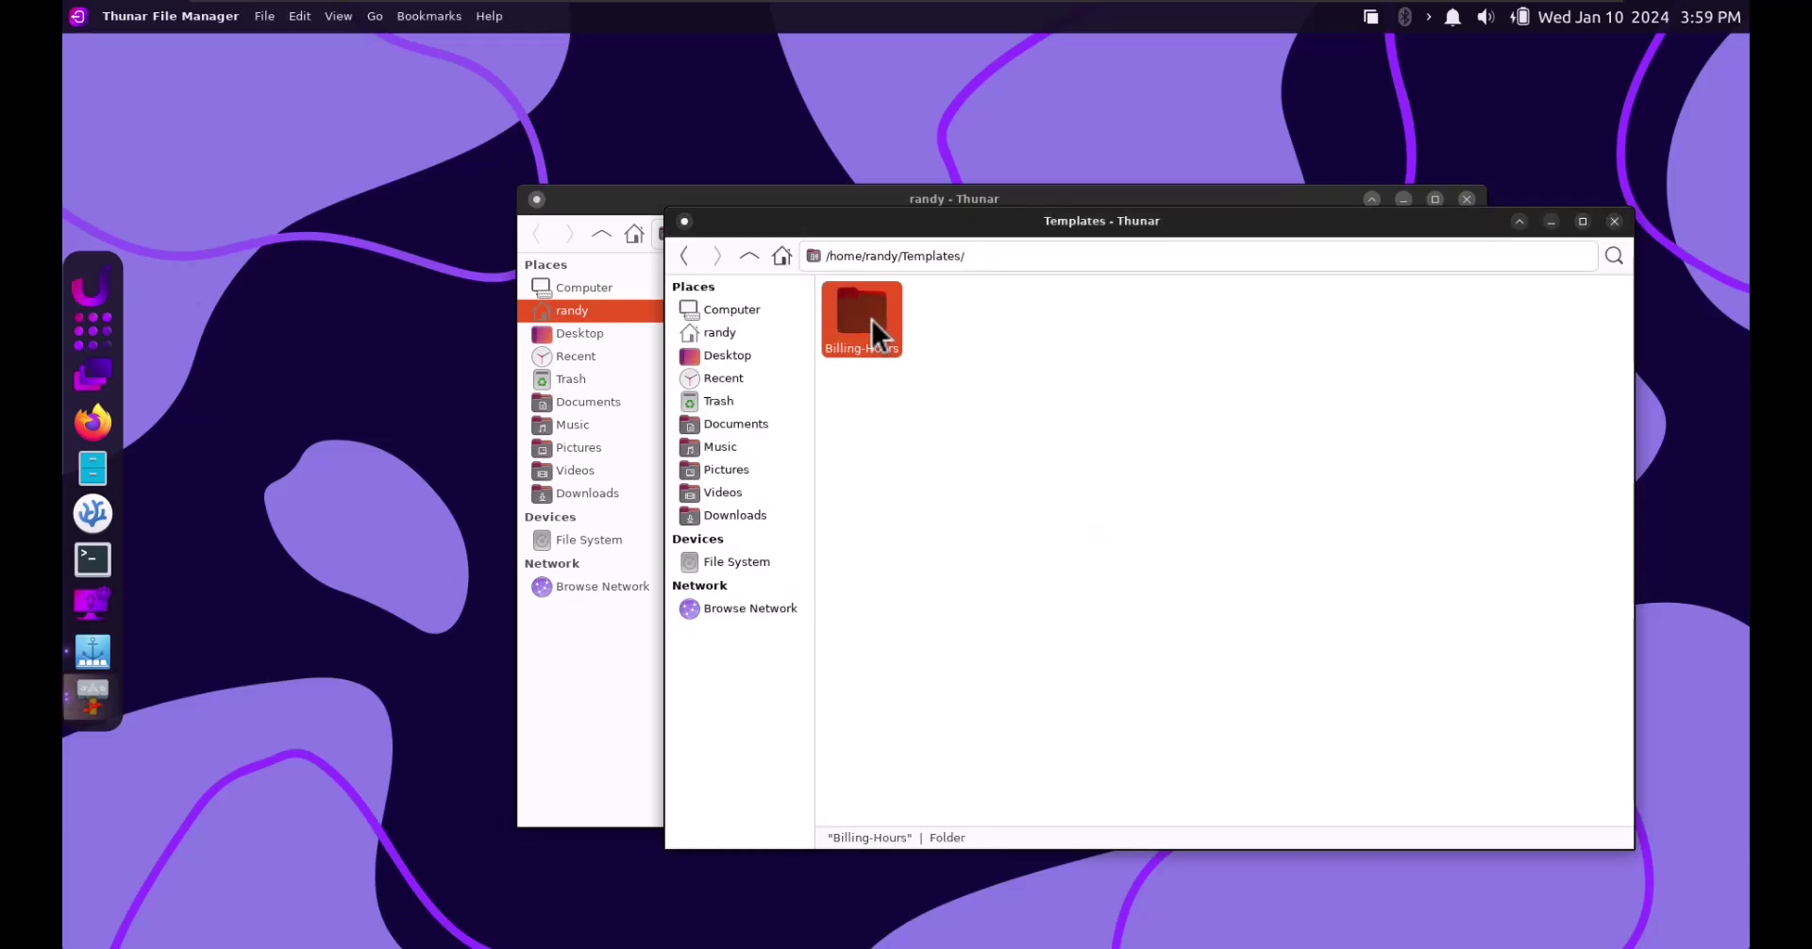
right_click(872, 319)
click(880, 302)
right_click(840, 307)
click(918, 492)
Create an empty file named Billing-Hours in the Templates folder
right_click(988, 416)
mouse_move(1067, 442)
click(1257, 479)
text(Billing-Hours)
key(Return)
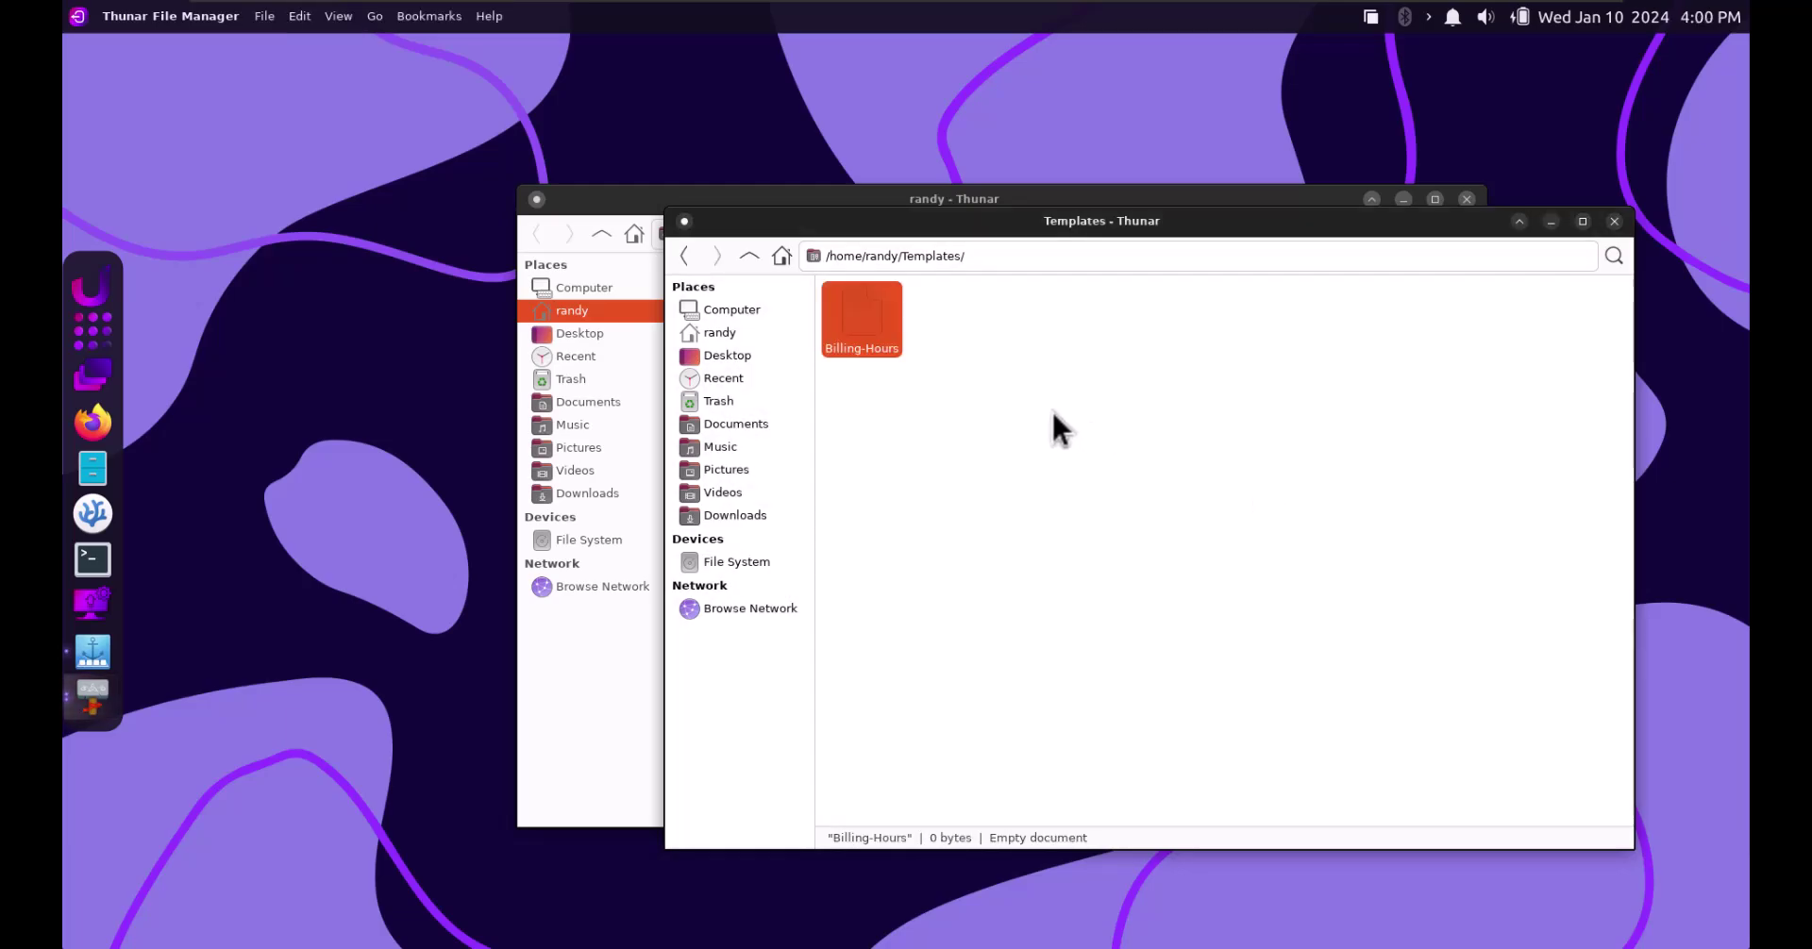
Write "Monday - 8-5", a blank line and "Tuesday 8-5" in the Billing-Hours template, then save and close it
double_click(879, 329)
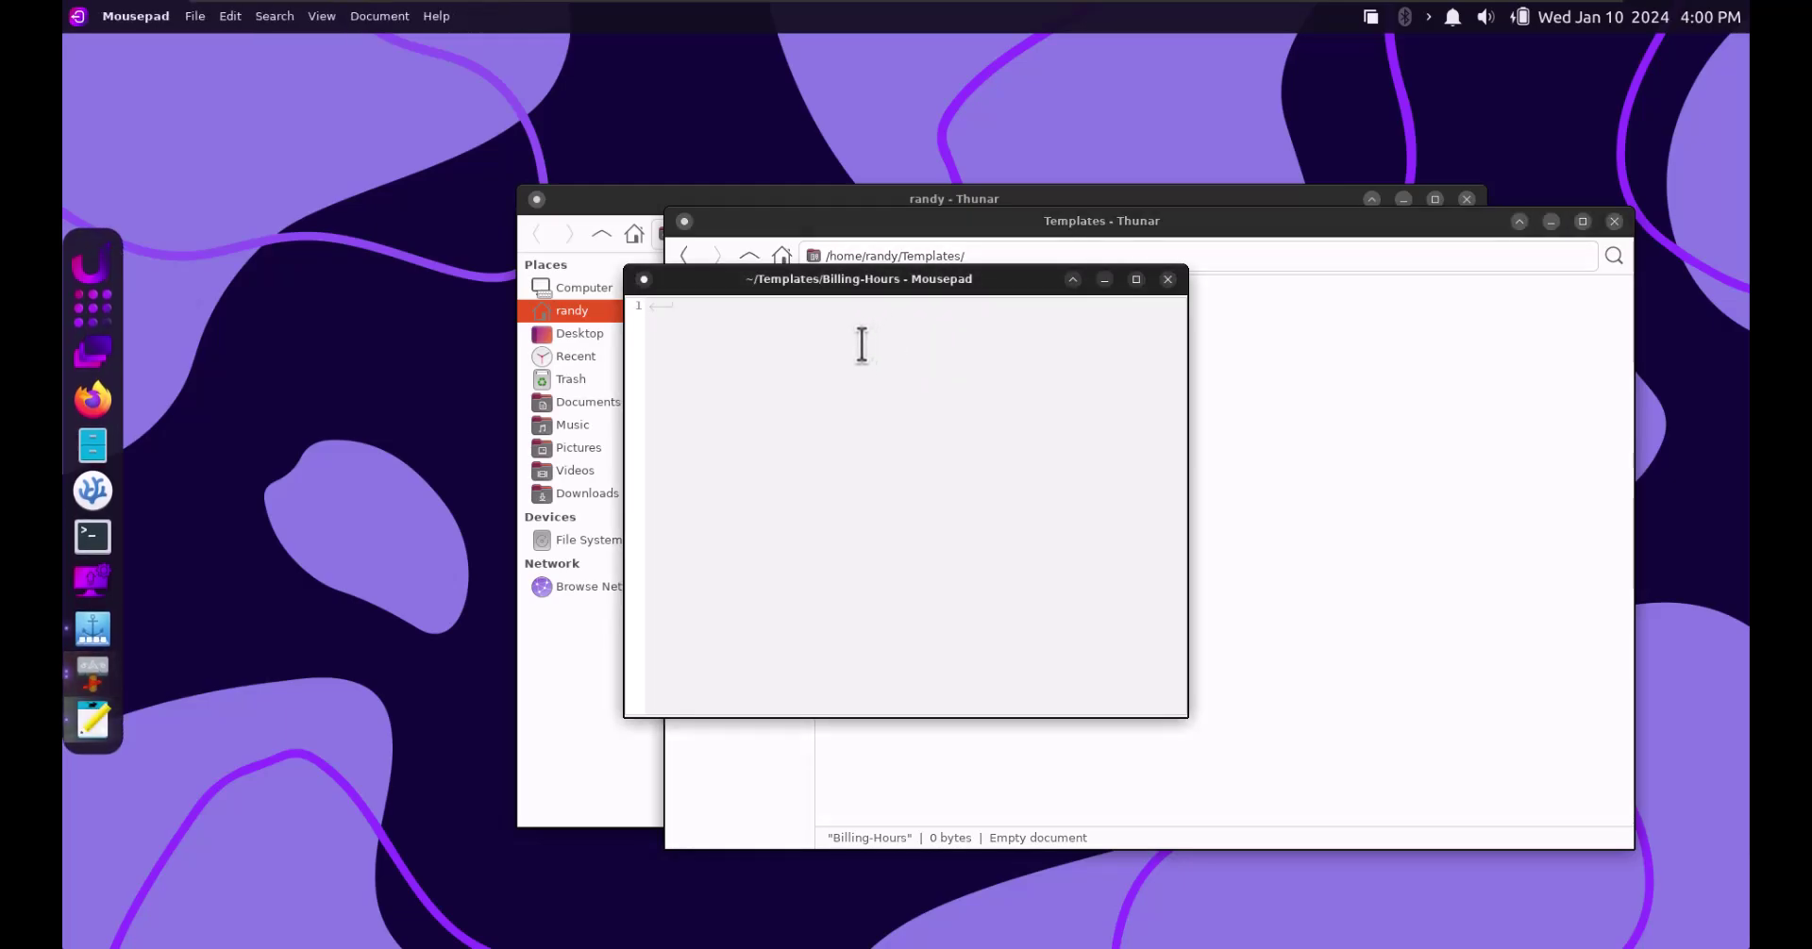
drag(858, 280, 1247, 374)
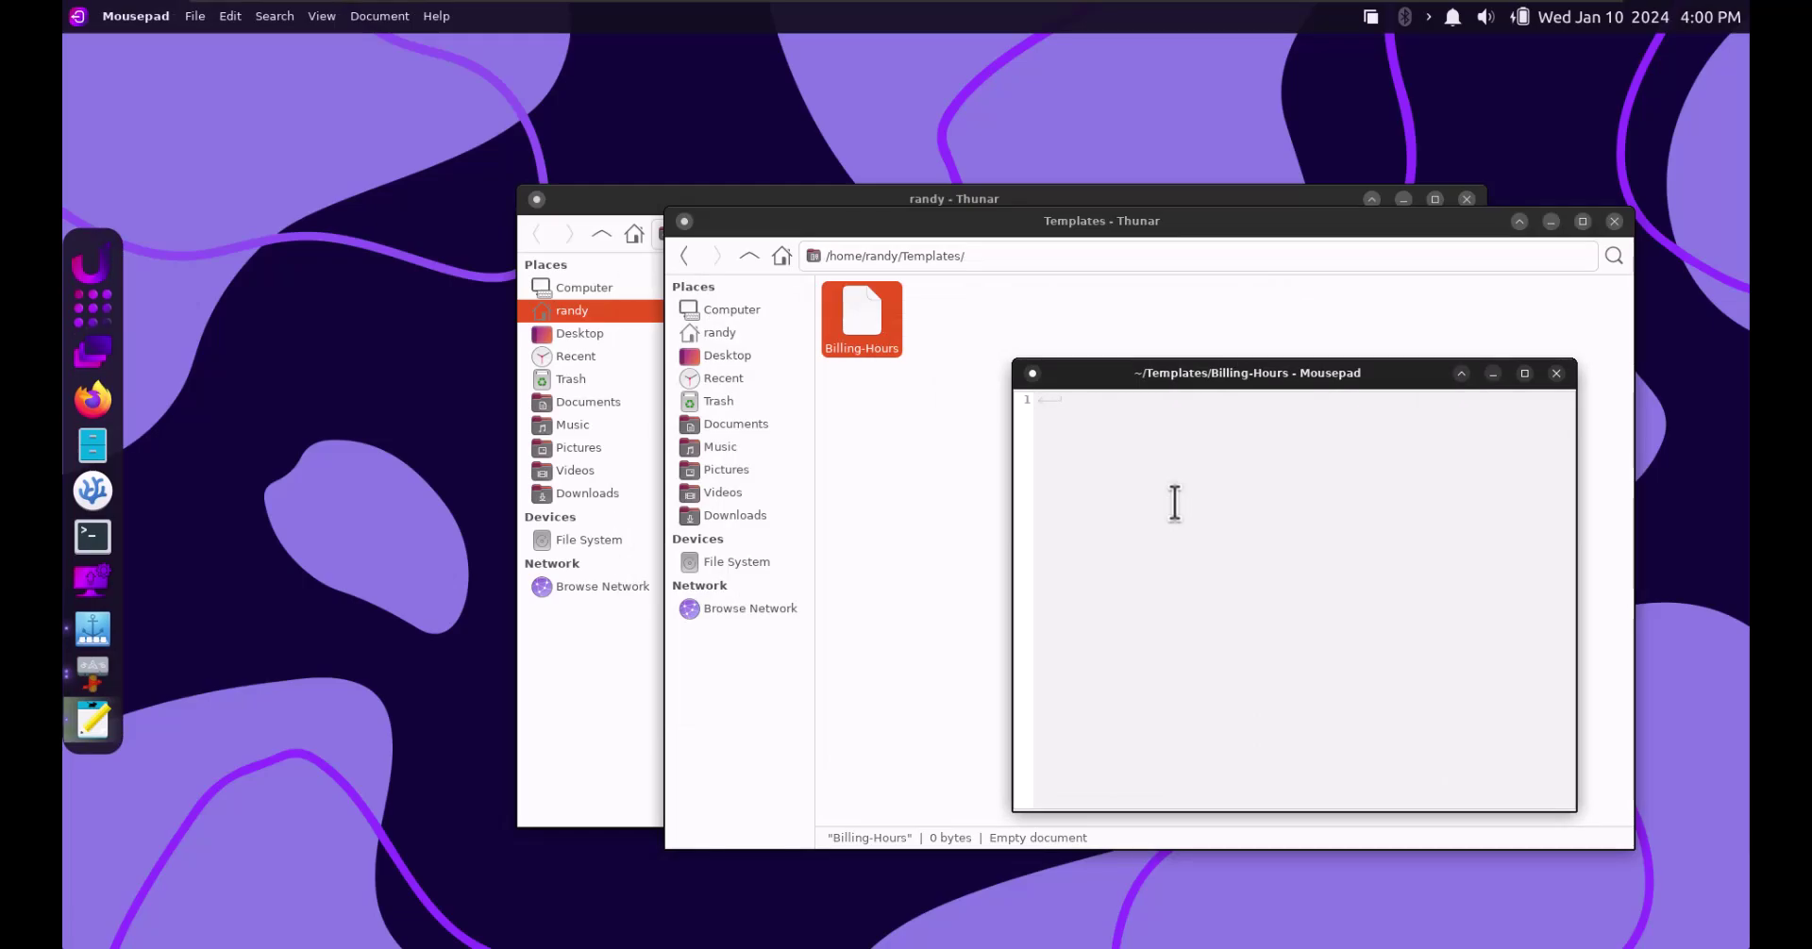
text(Monday - 8-5)
key(Return)
text(Tues)
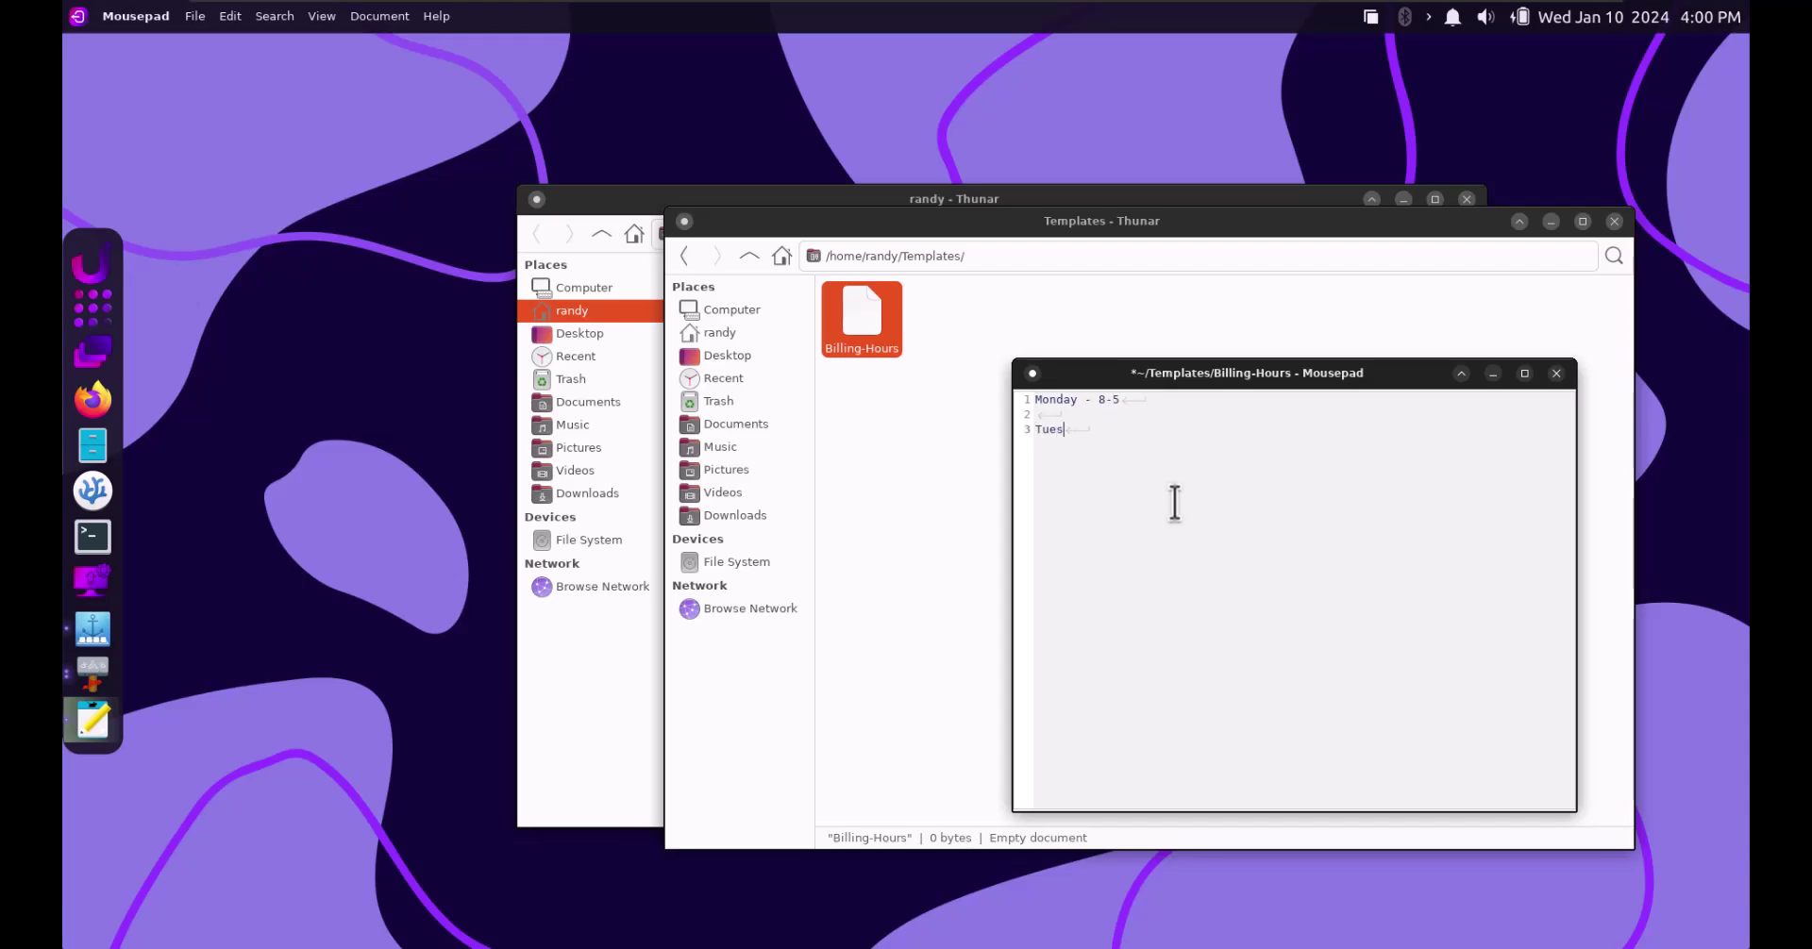
text(day 8-5)
click(1557, 373)
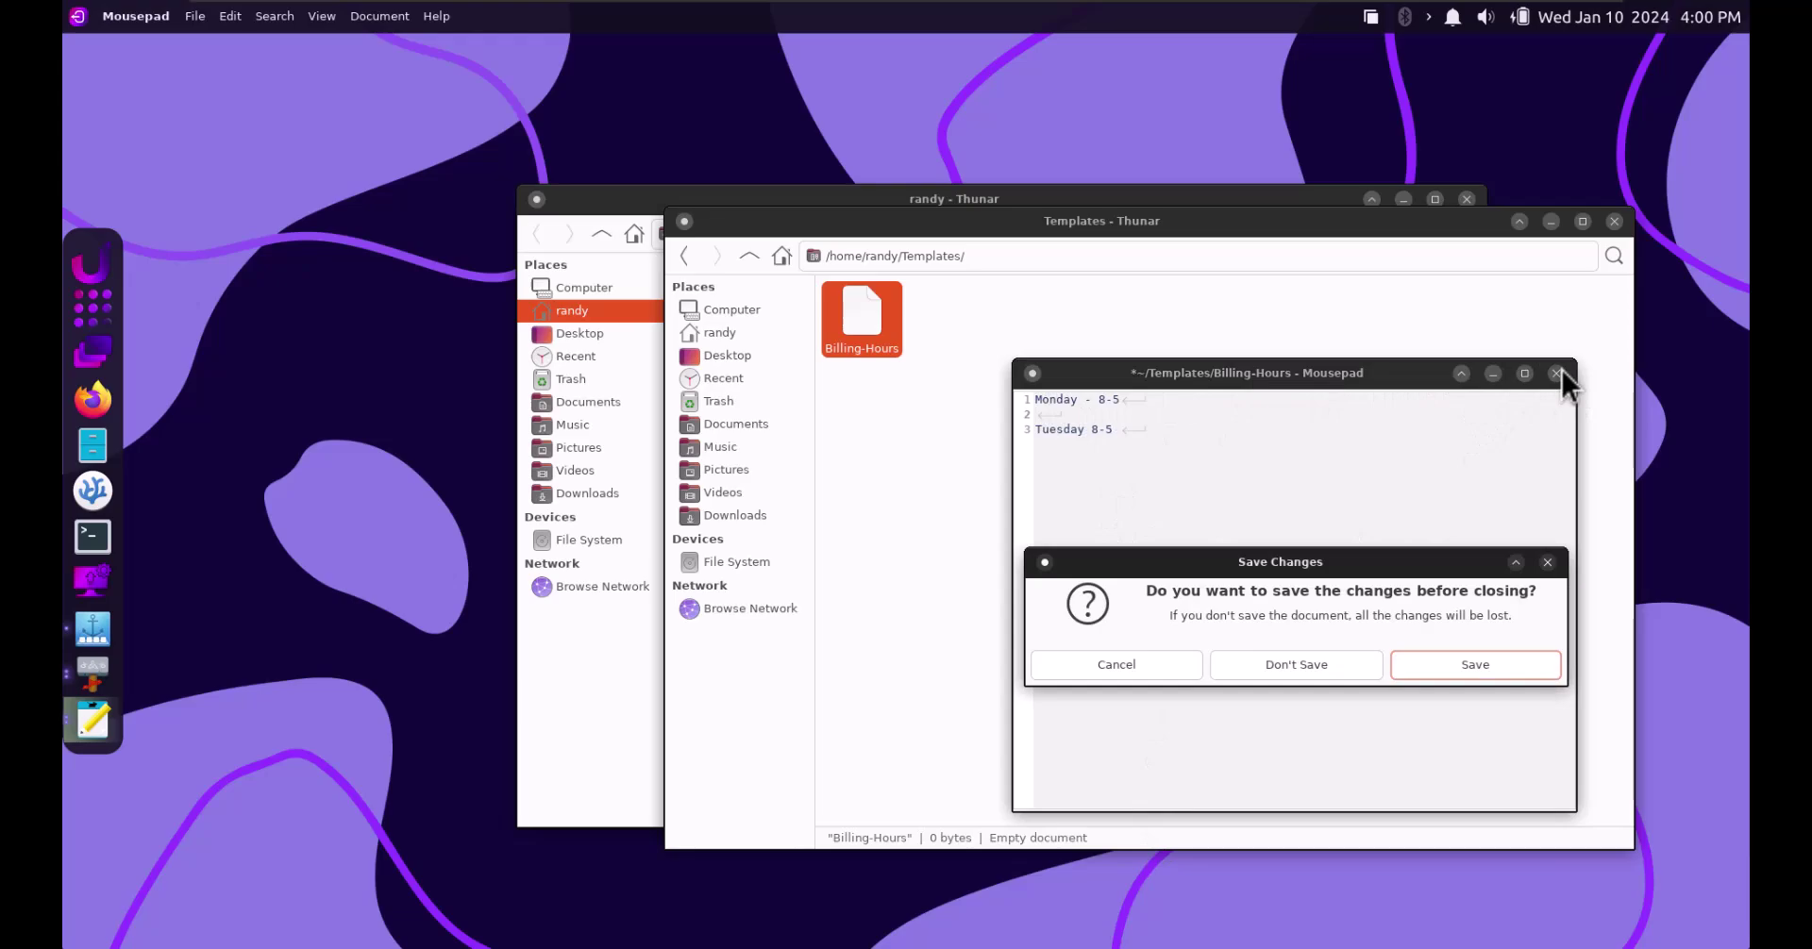
click(1458, 656)
Close the Templates window and create a document named Billing-Hours-1-10-2024 in the home folder from the Billing-Hours template
click(1614, 221)
right_click(899, 483)
mouse_move(1000, 520)
click(1152, 518)
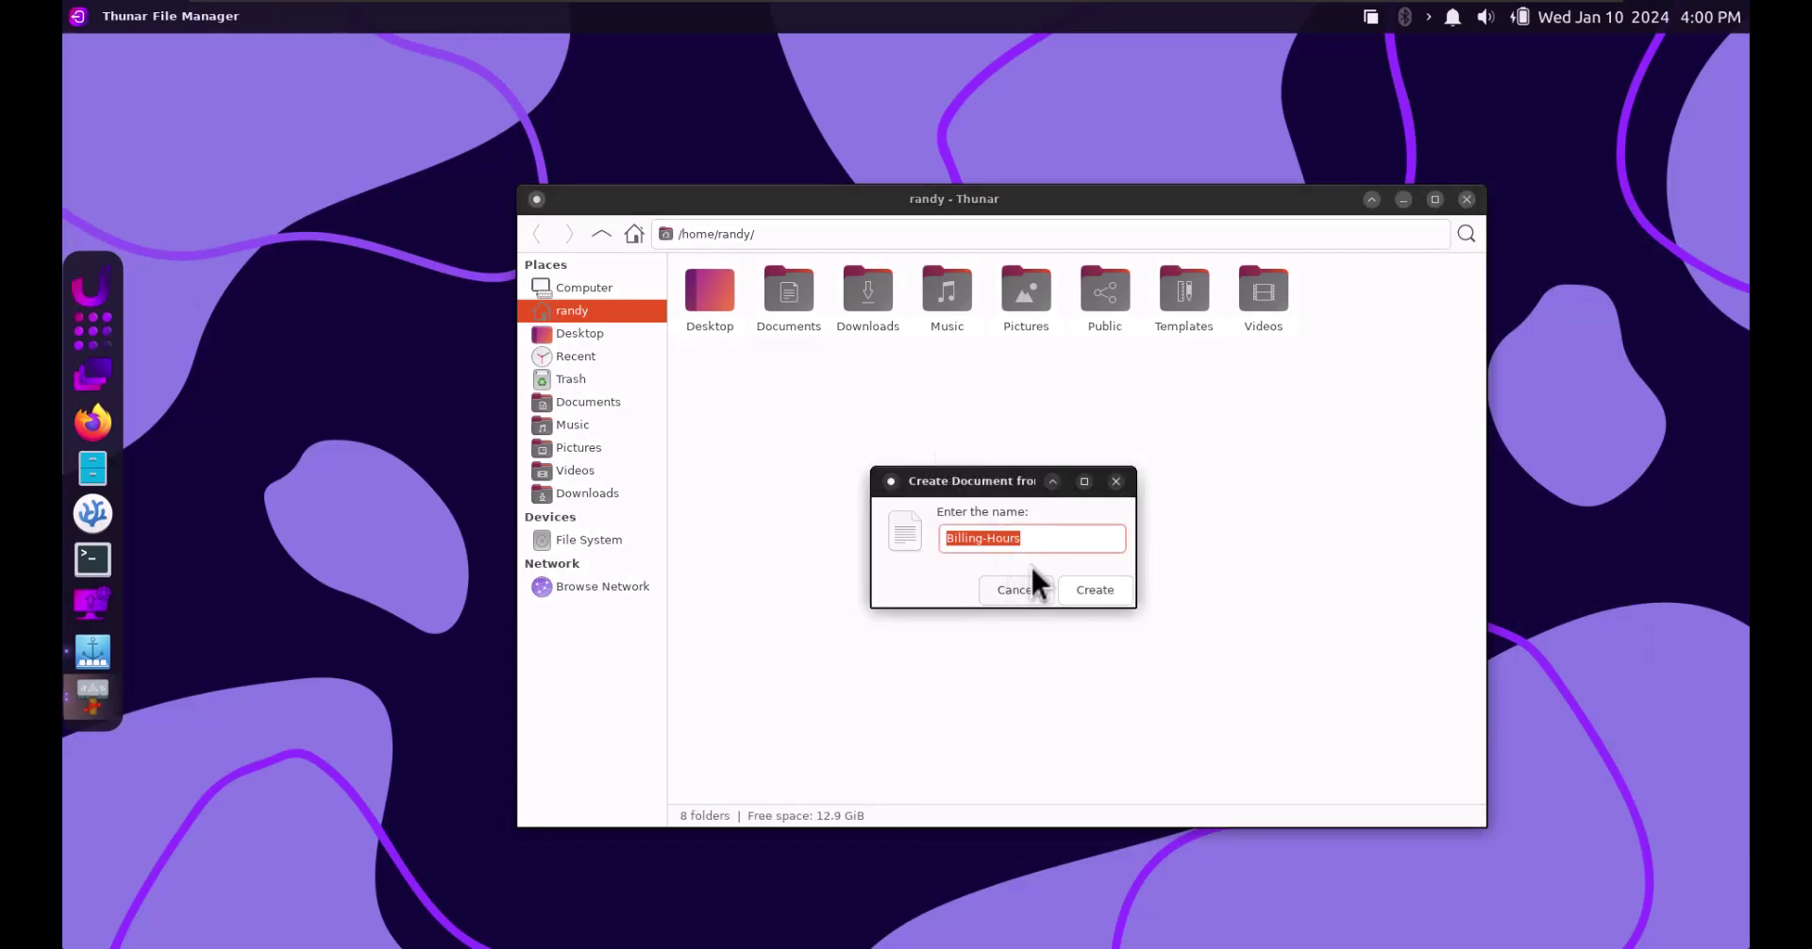
click(1048, 536)
text(-)
text(1-10-2024)
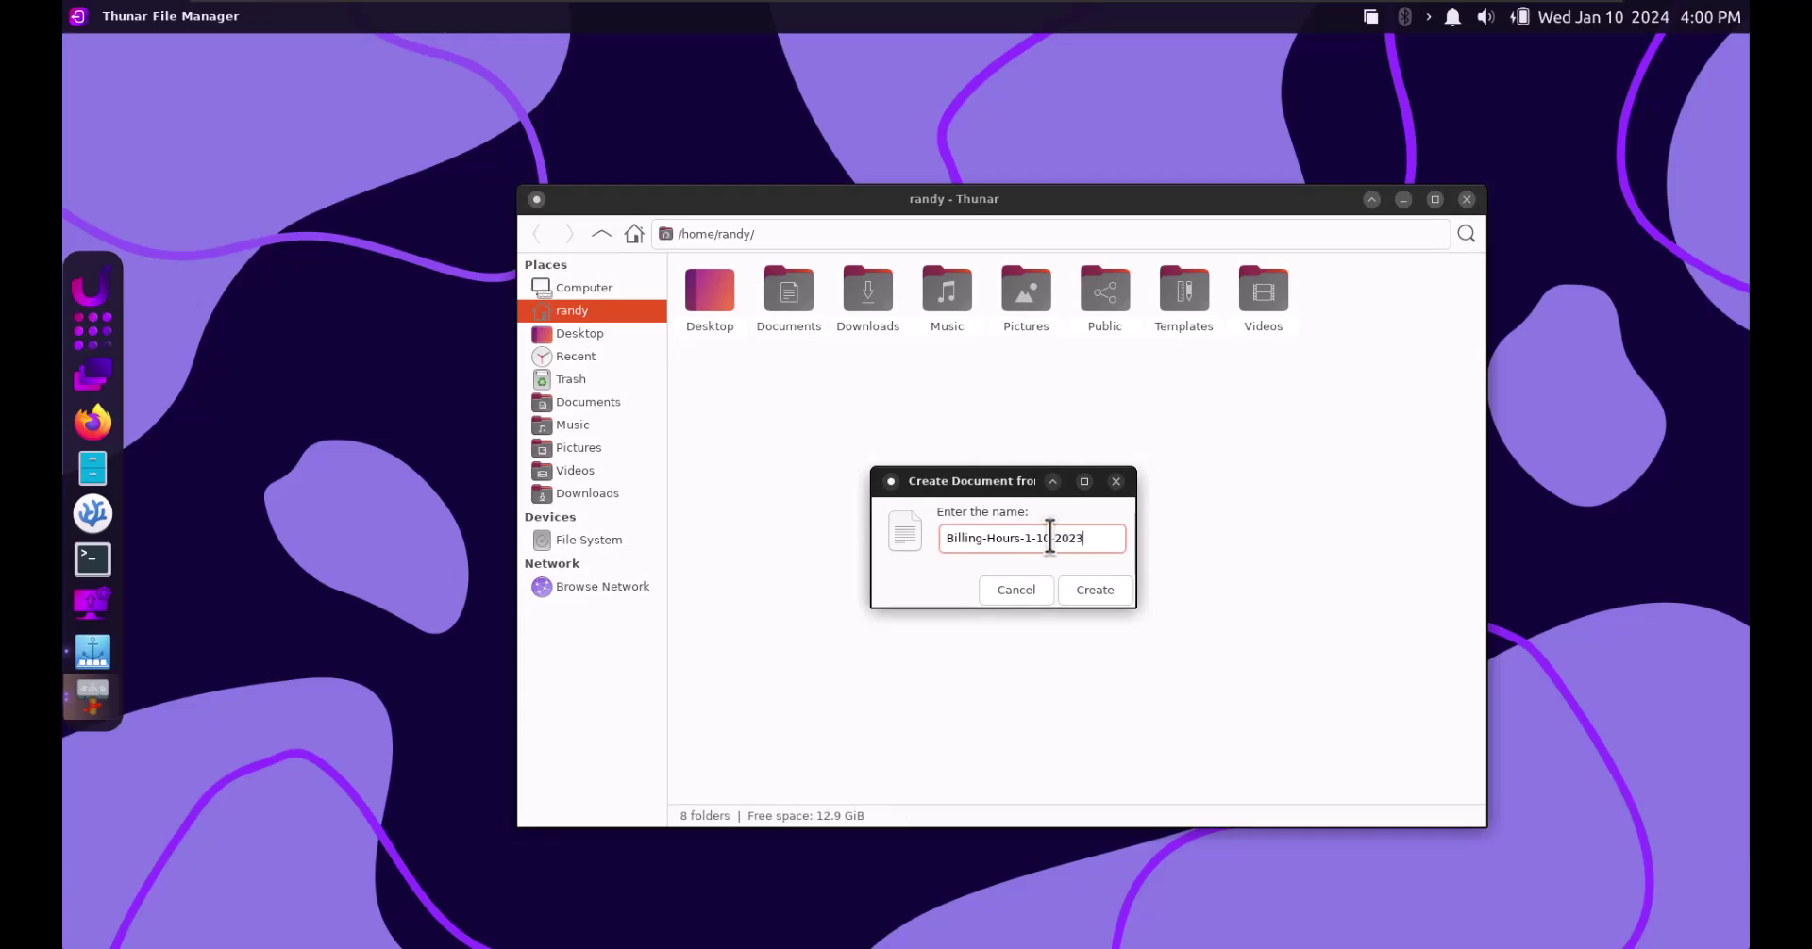
key(Return)
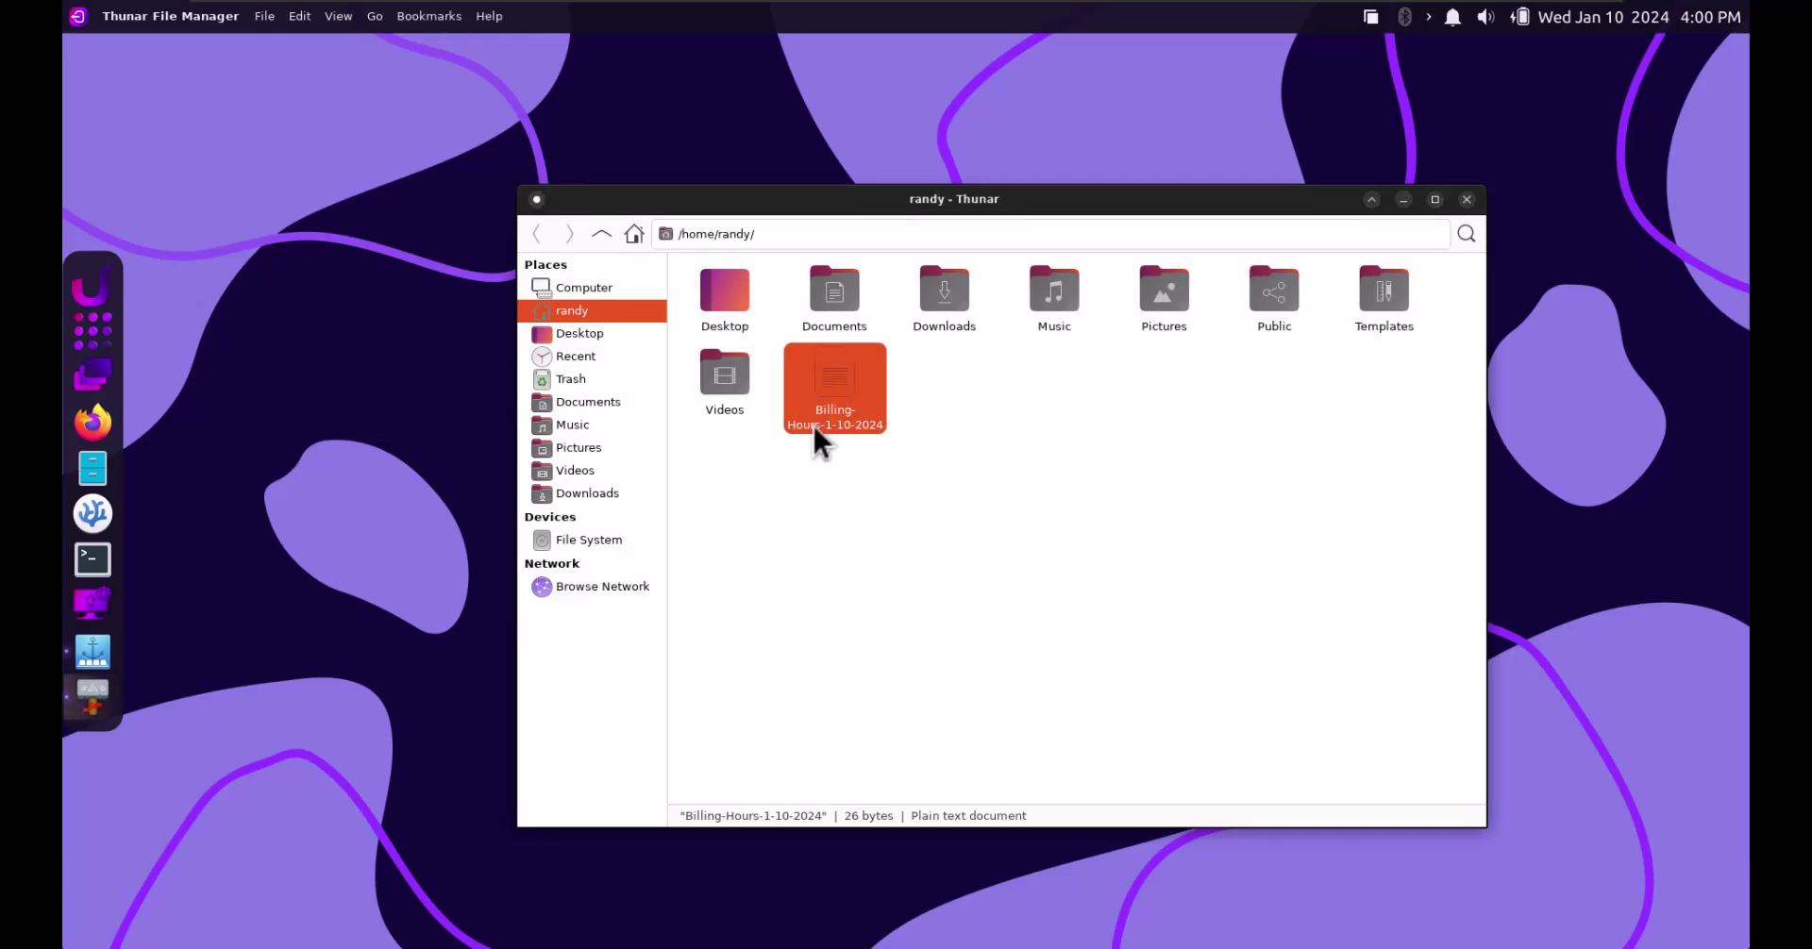
Add "Fixed a computer" between the Monday and Tuesday lines of Billing-Hours-1-10-2024, save it, and reopen the file to check the edit
double_click(877, 394)
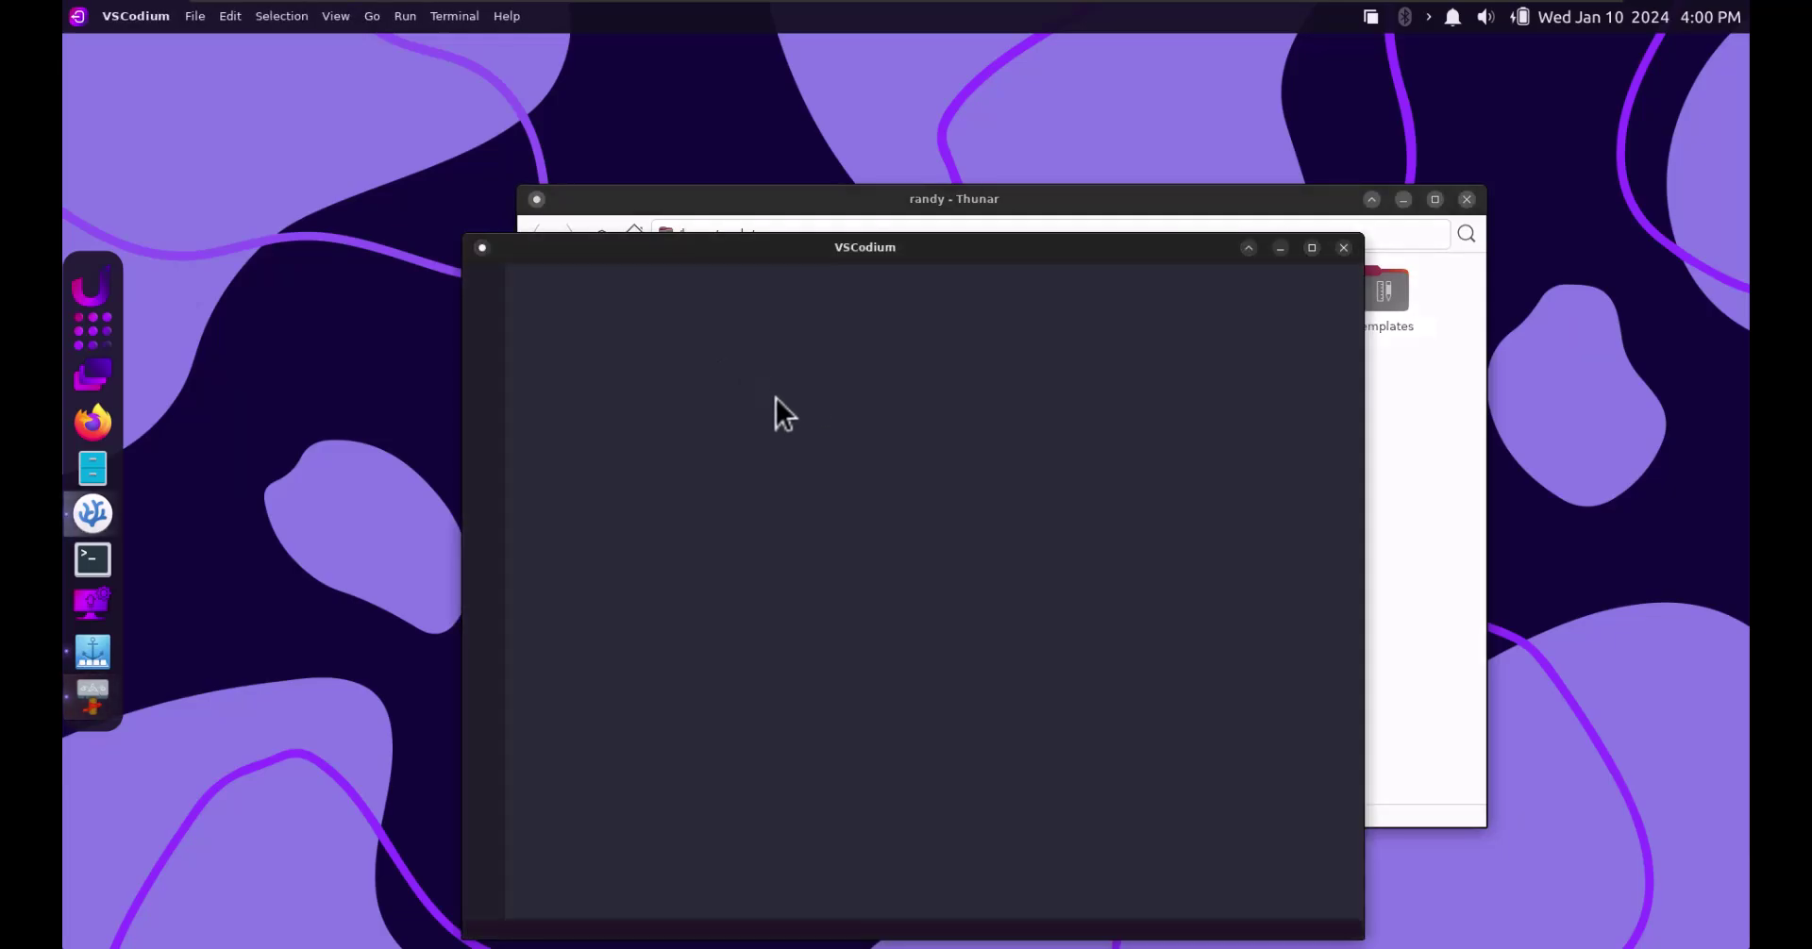
click(700, 323)
click(639, 335)
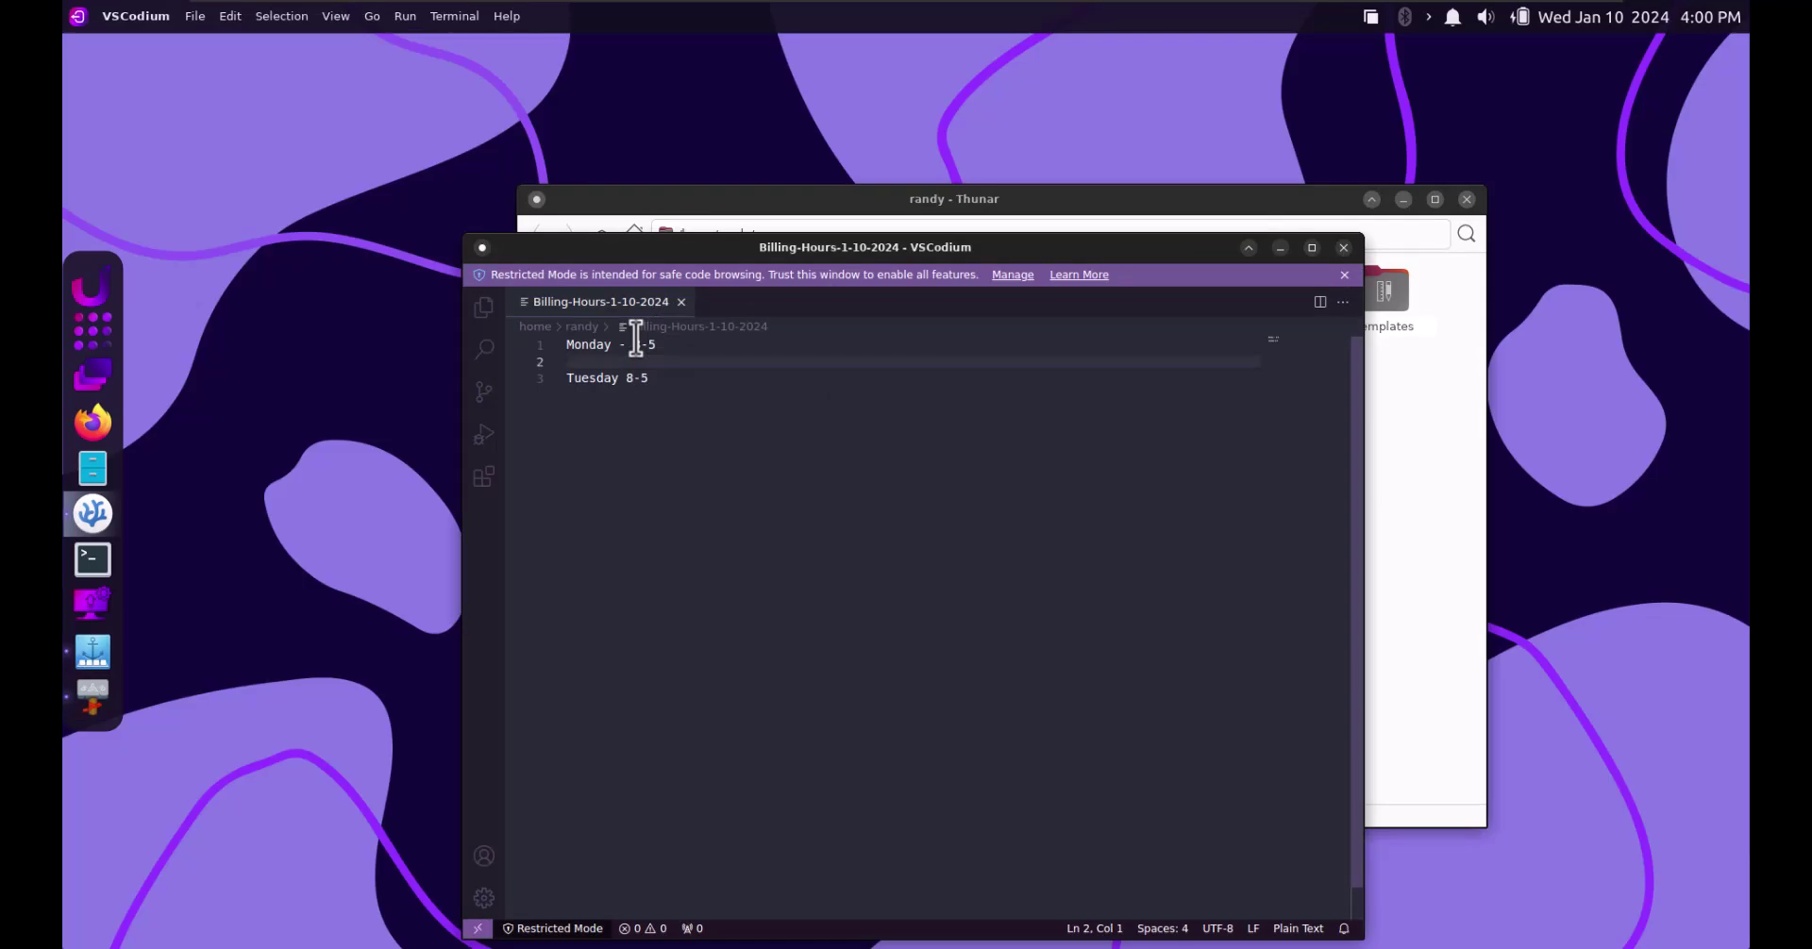
text(Fixed a computer)
key(BackSpace)
key(BackSpace)
key(BackSpace)
text(7)
key(BackSpace)
text(ter)
key(ctrl+s)
click(1344, 275)
click(1344, 247)
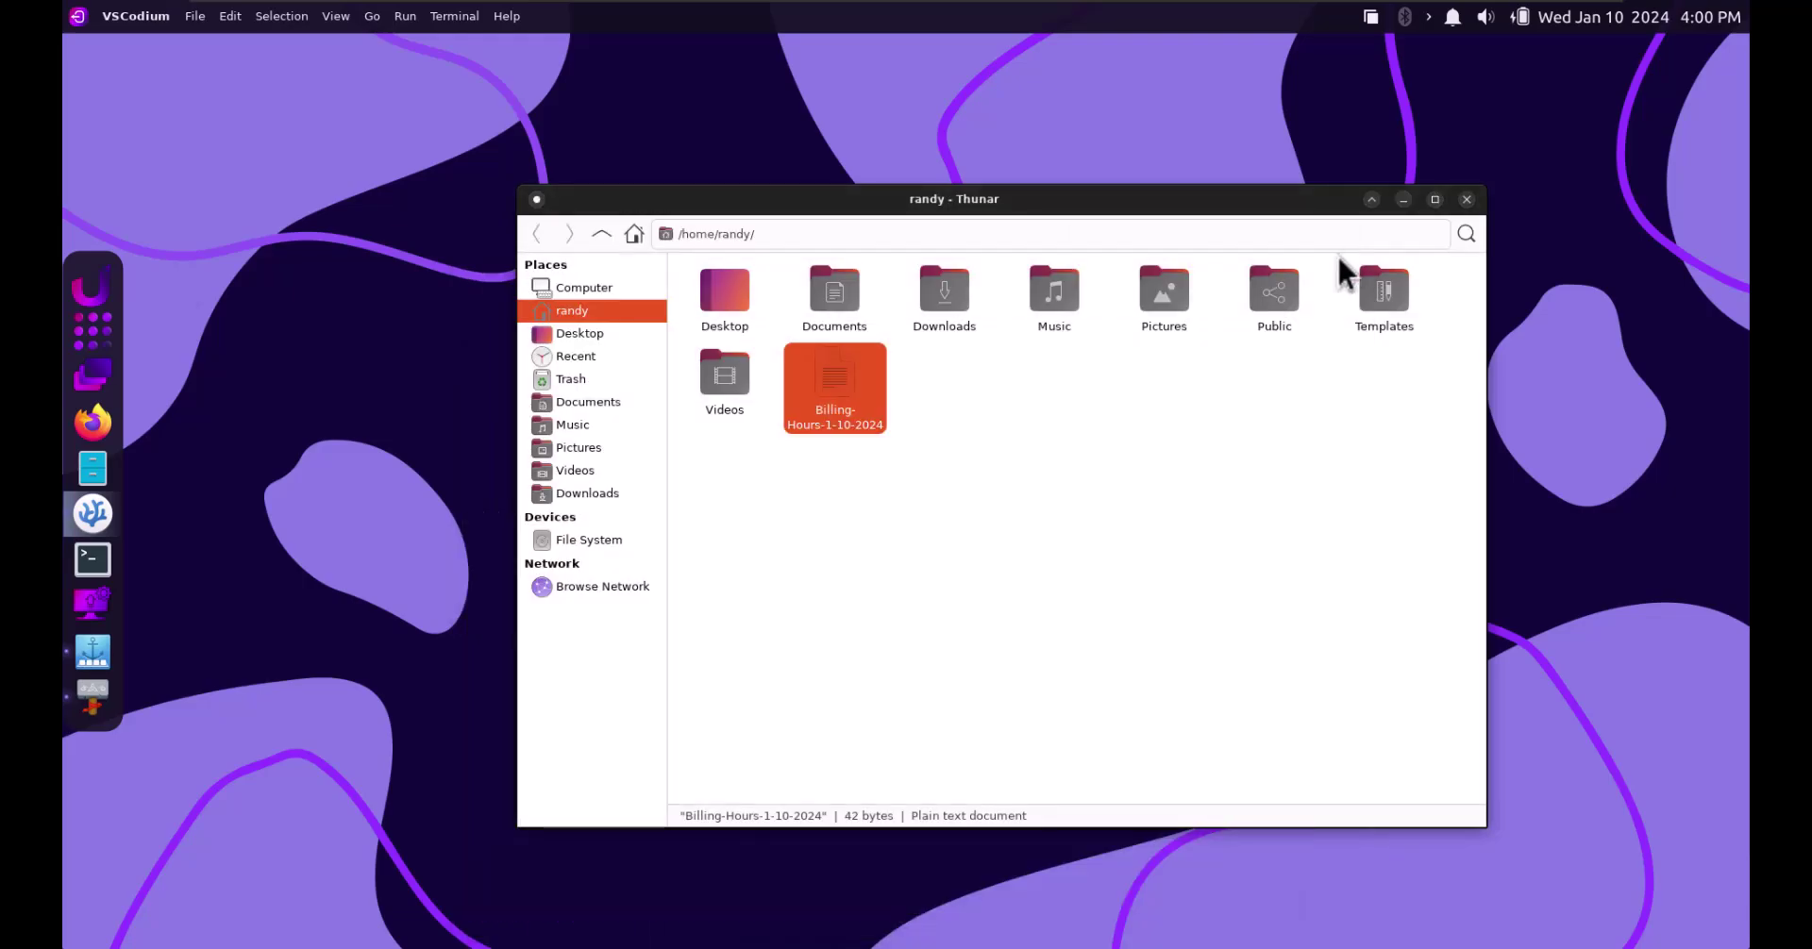
double_click(840, 396)
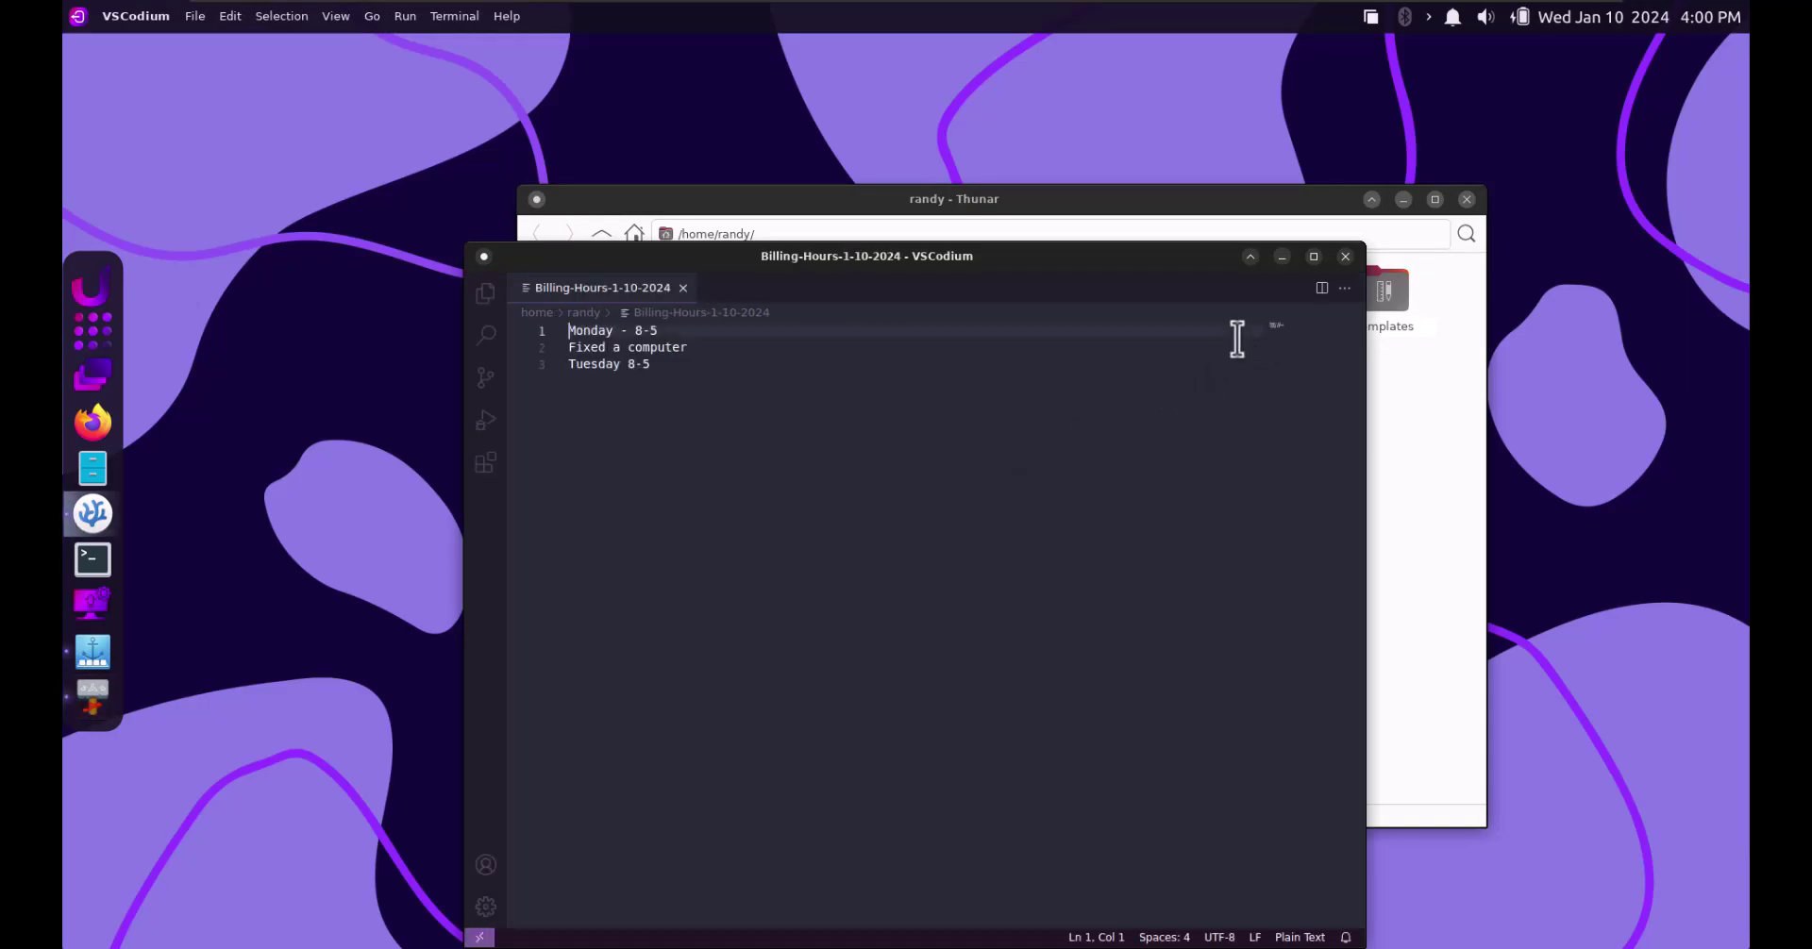
click(1345, 257)
Create another document named Billing-HoursFebruary in the home folder from the Billing-Hours template
right_click(932, 445)
mouse_move(1002, 479)
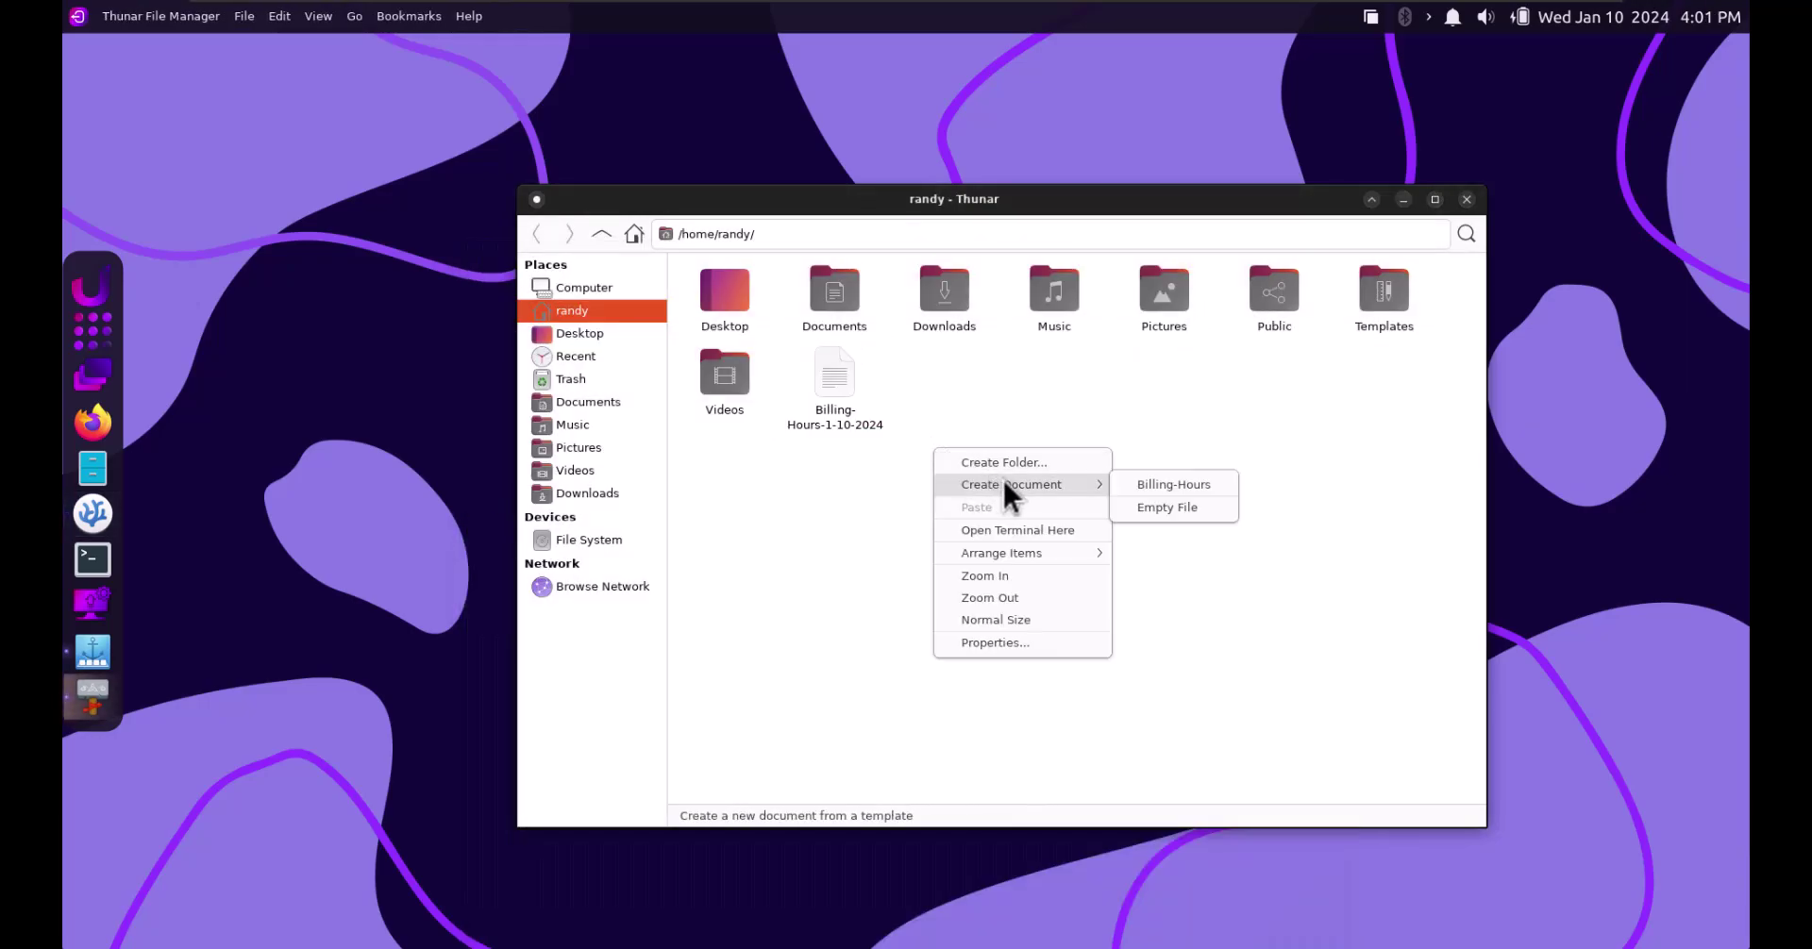
click(1152, 484)
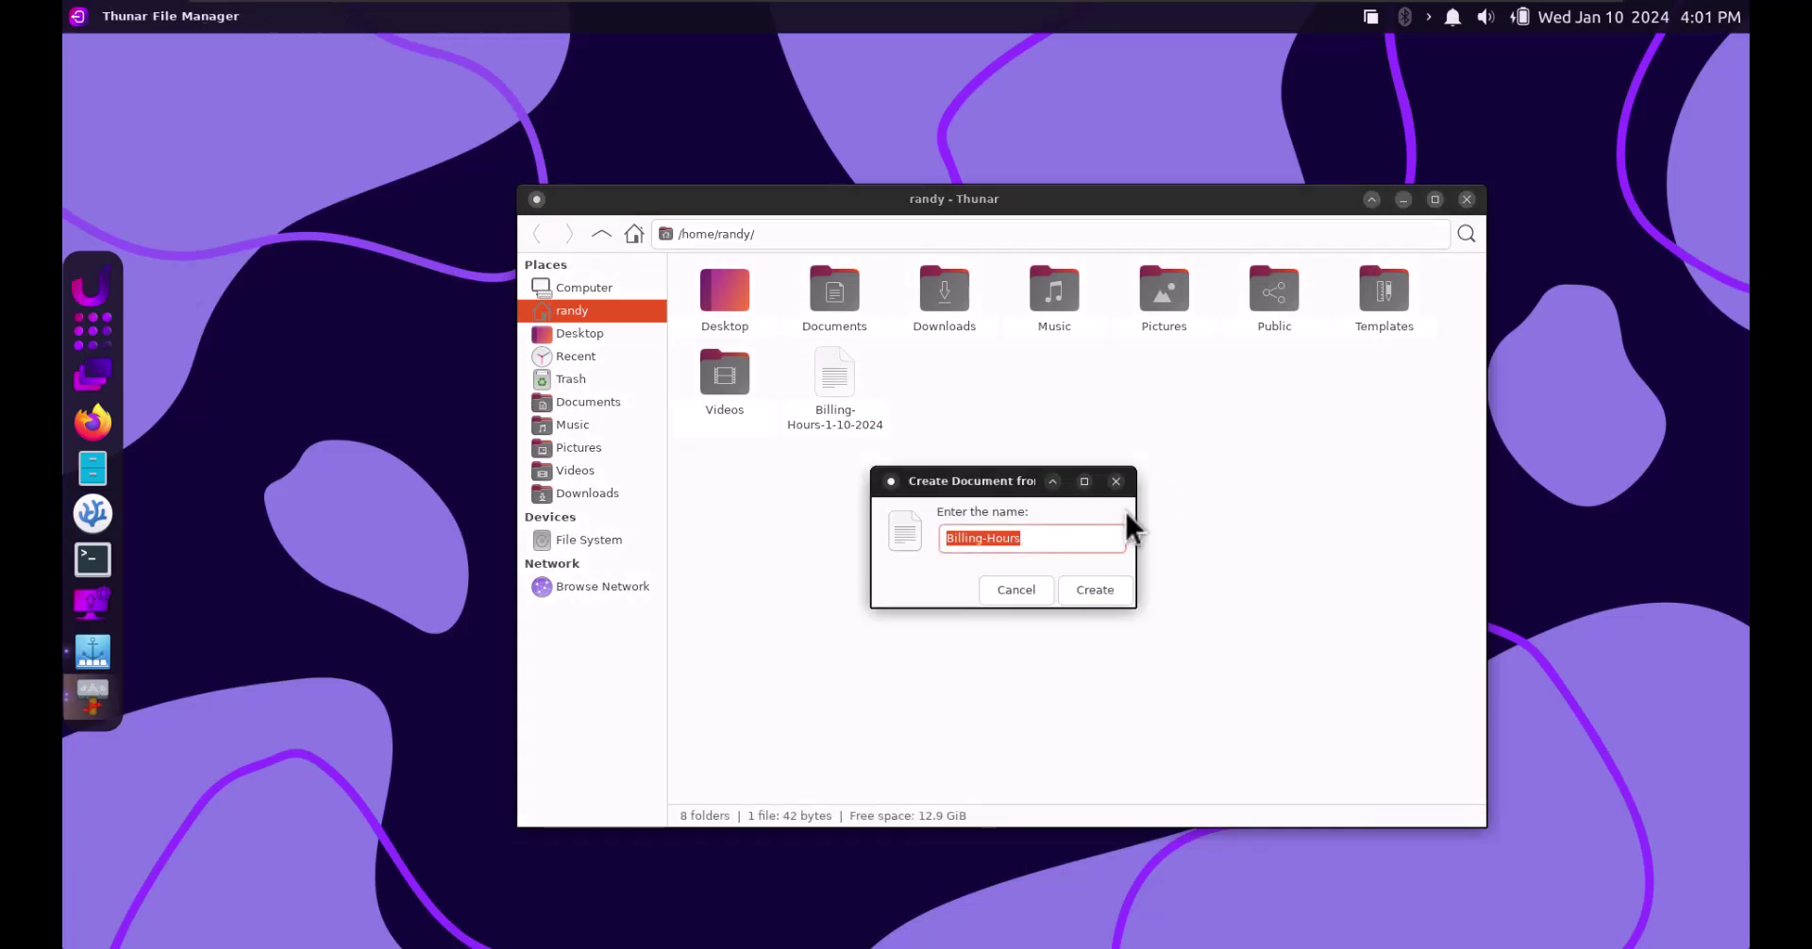
key(End)
text(February)
key(Return)
click(957, 452)
drag(959, 456, 744, 359)
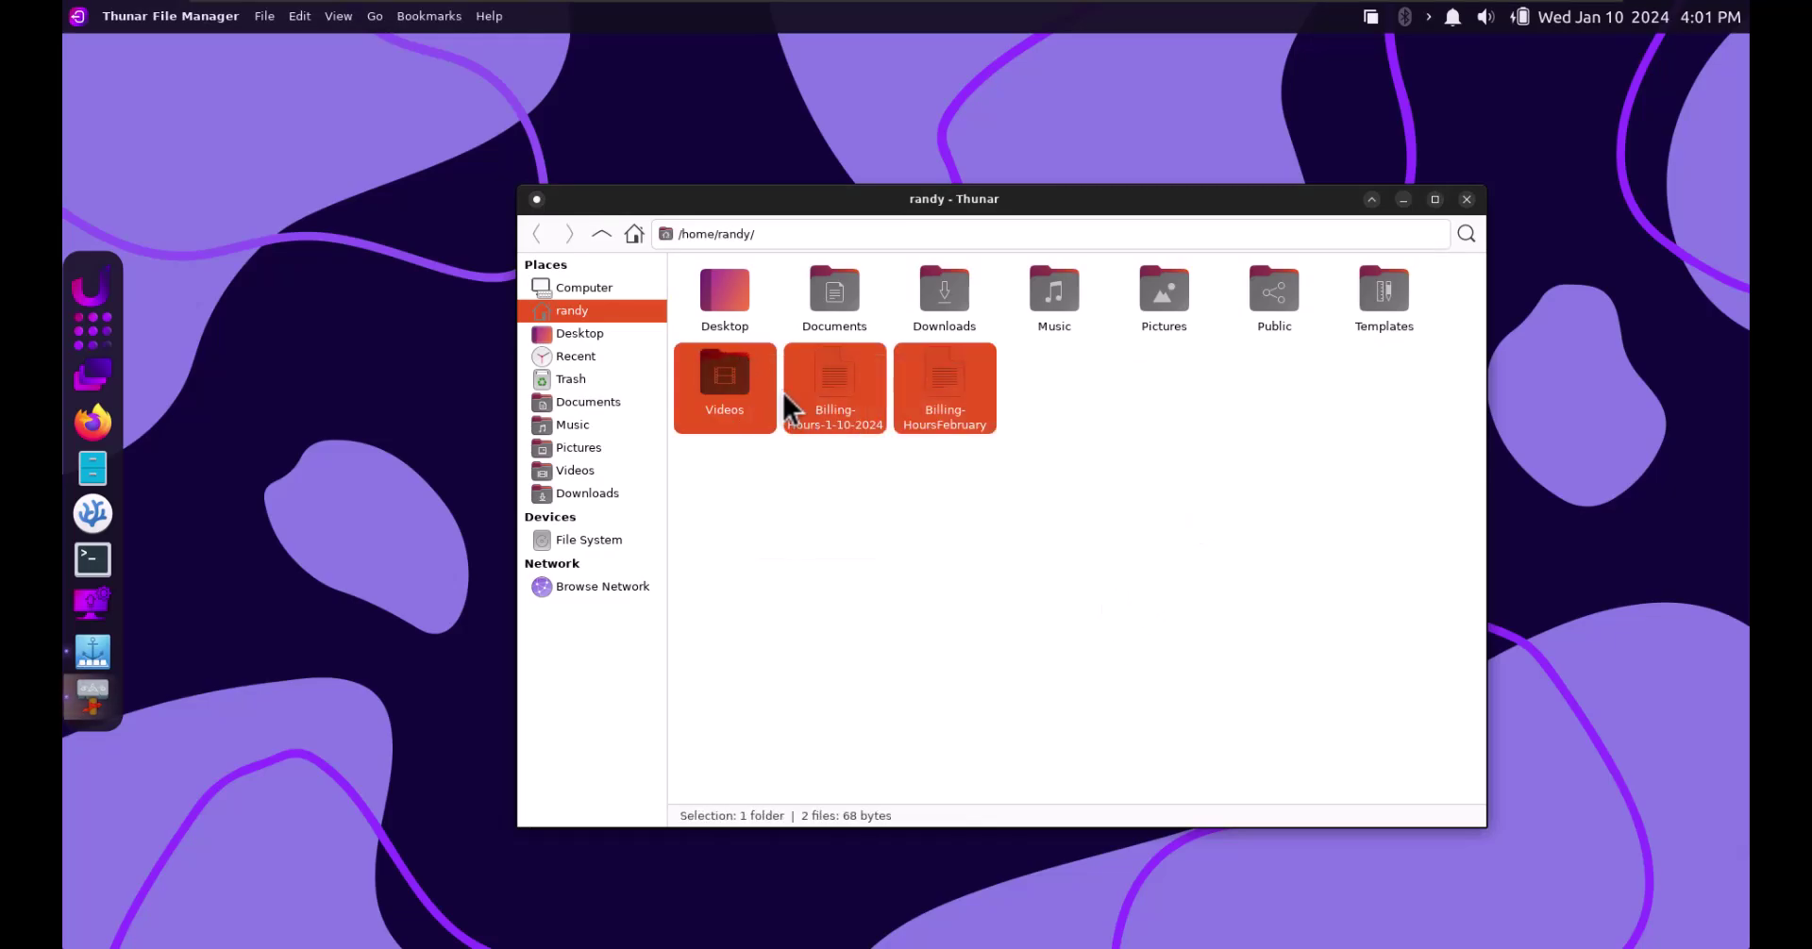
Open the Music folder, check which document templates can be created there, and close the file manager
double_click(1038, 293)
right_click(1069, 416)
mouse_move(1214, 449)
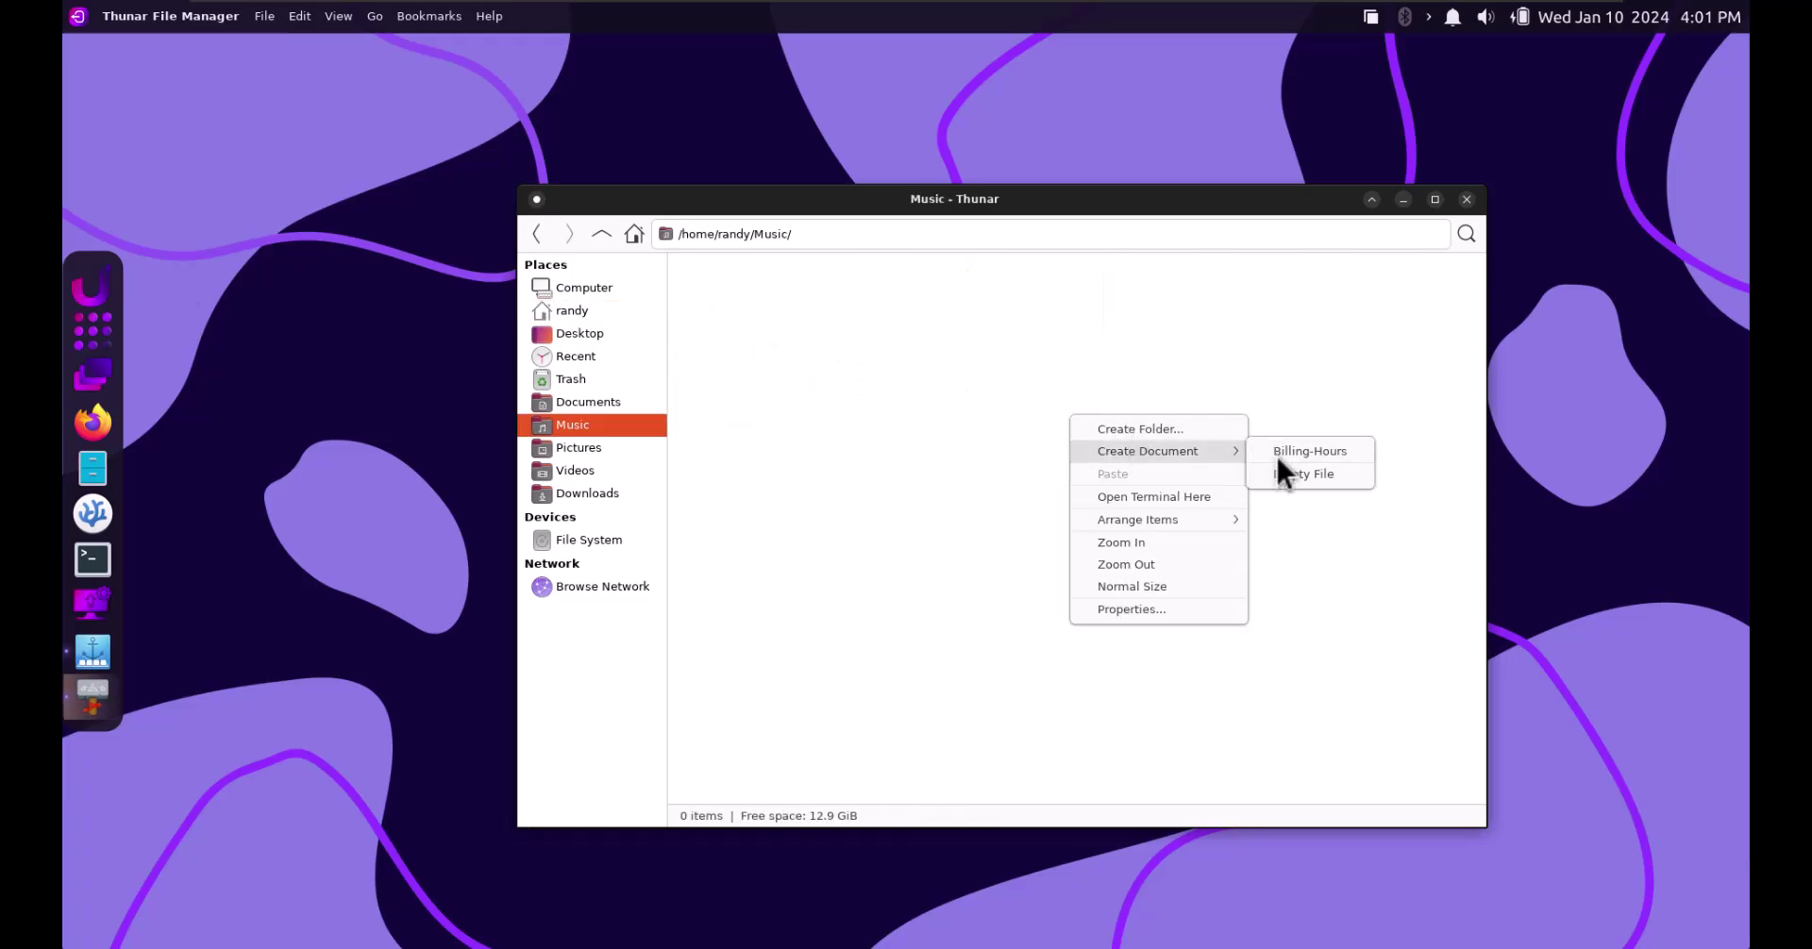
key(Escape)
right_click(930, 341)
mouse_move(1019, 379)
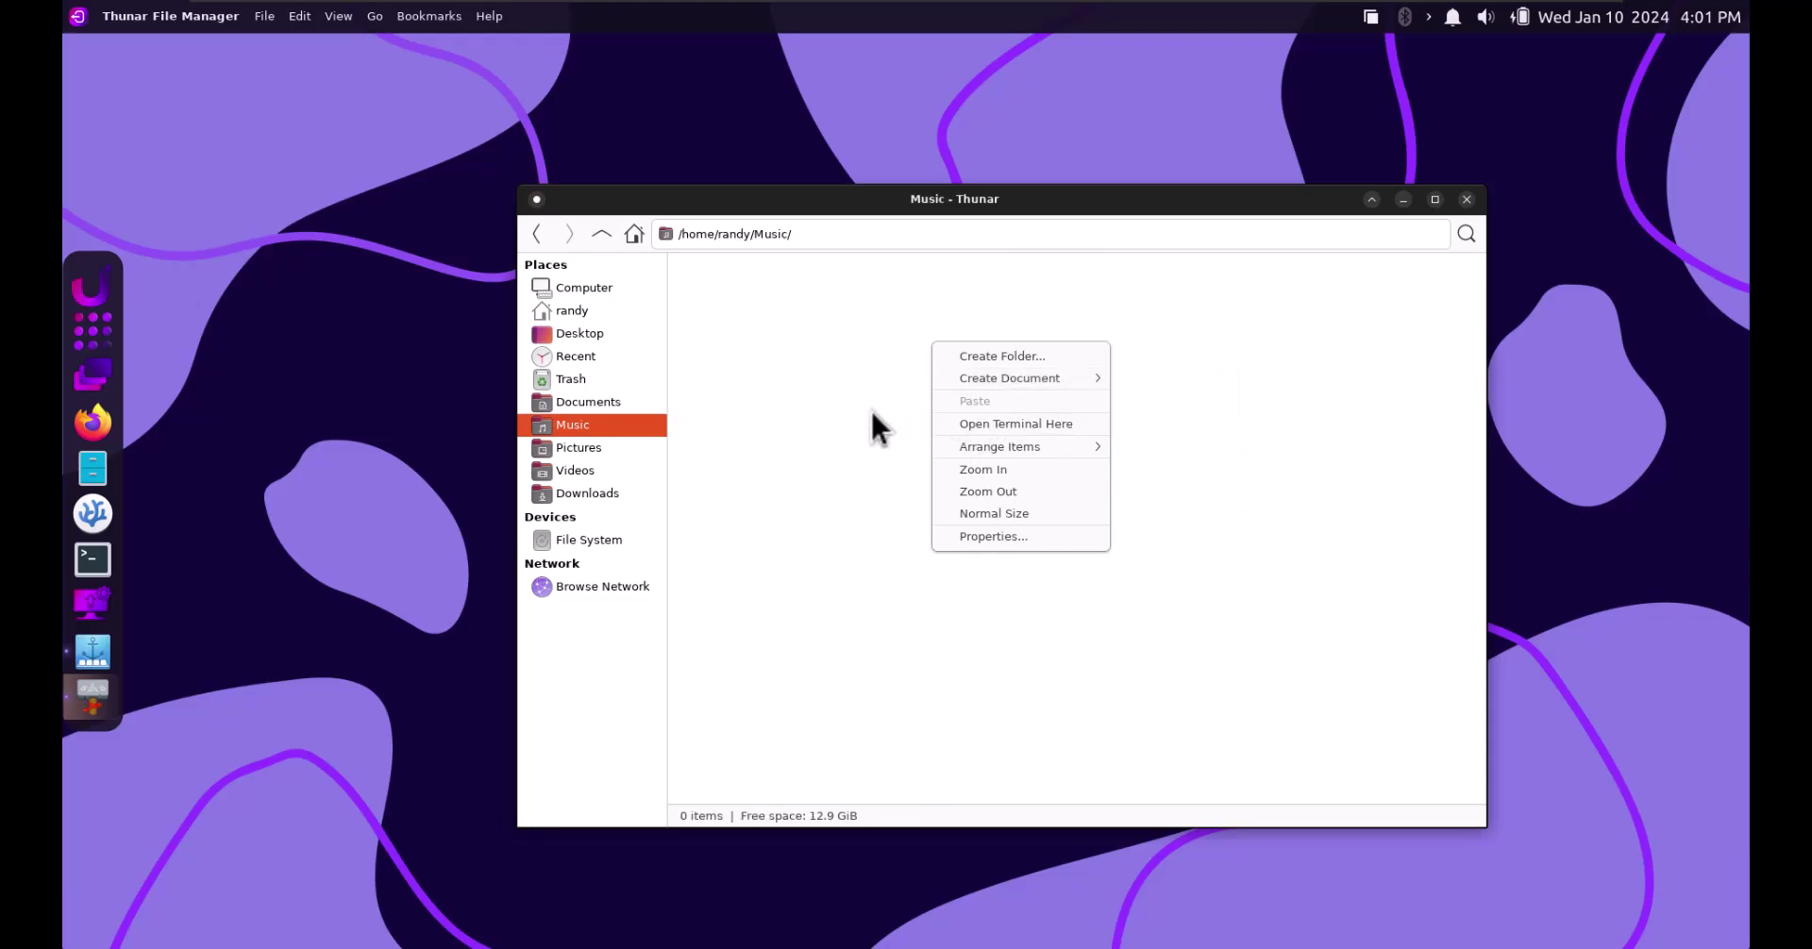
click(803, 343)
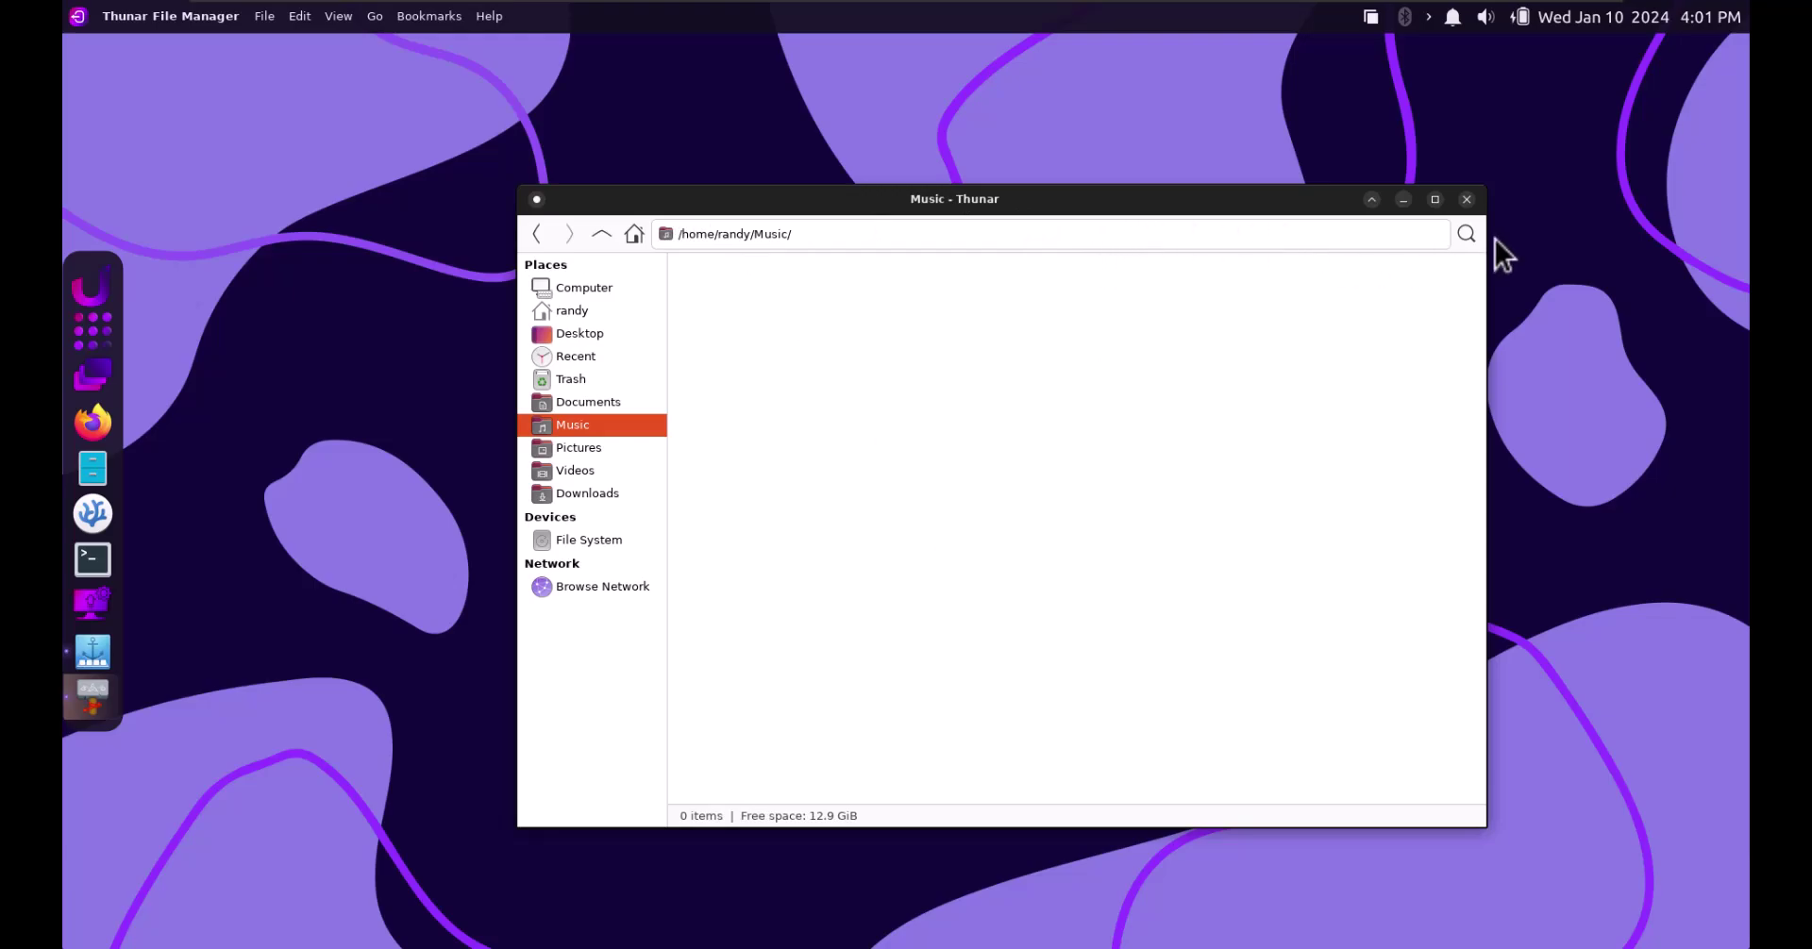
click(1467, 200)
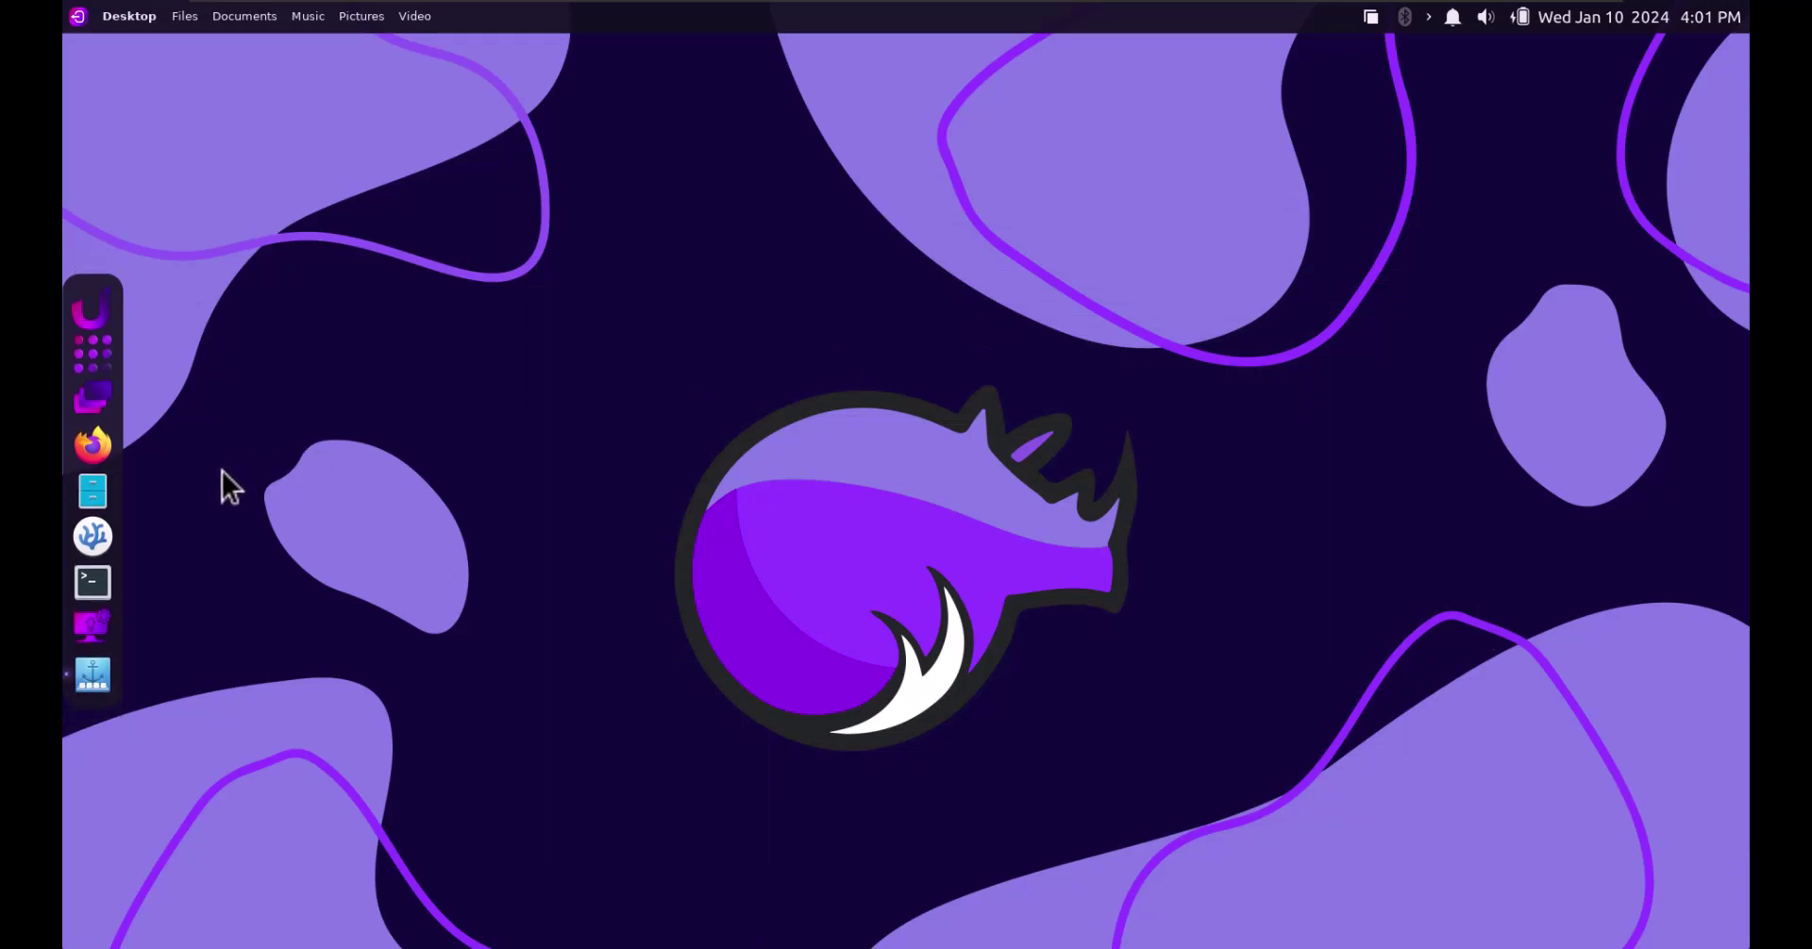